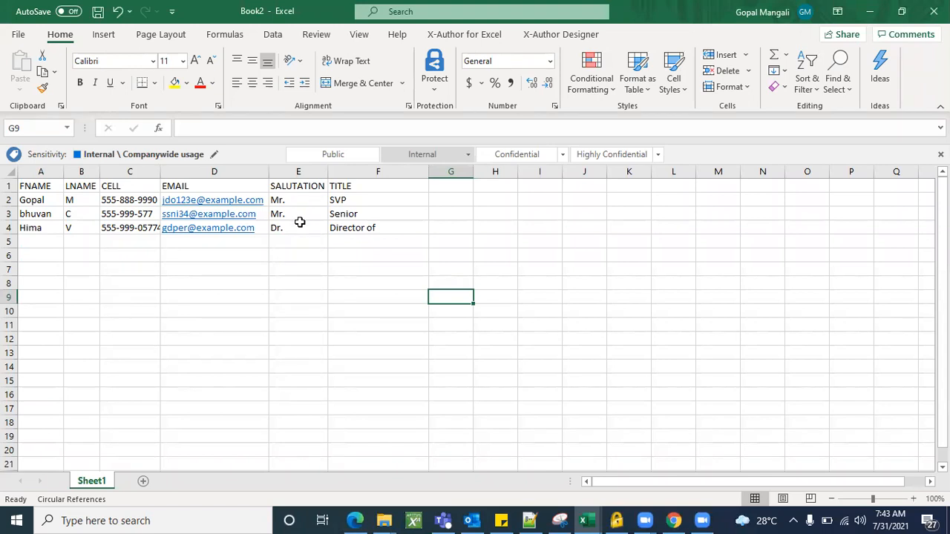
{"action": "left_click", "coordinate": [247, 324]}
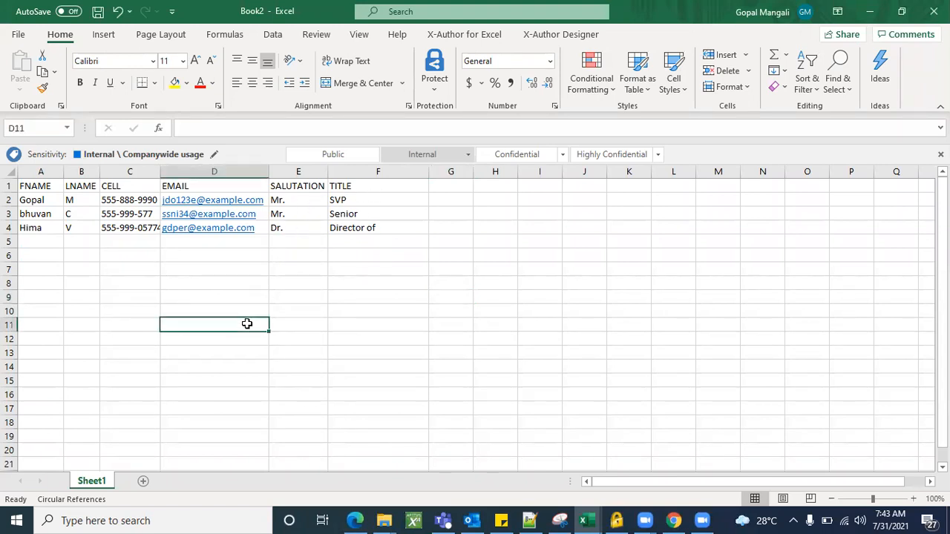
{"action": "left_click", "coordinate": [115, 282]}
{"action": "left_click", "coordinate": [278, 361]}
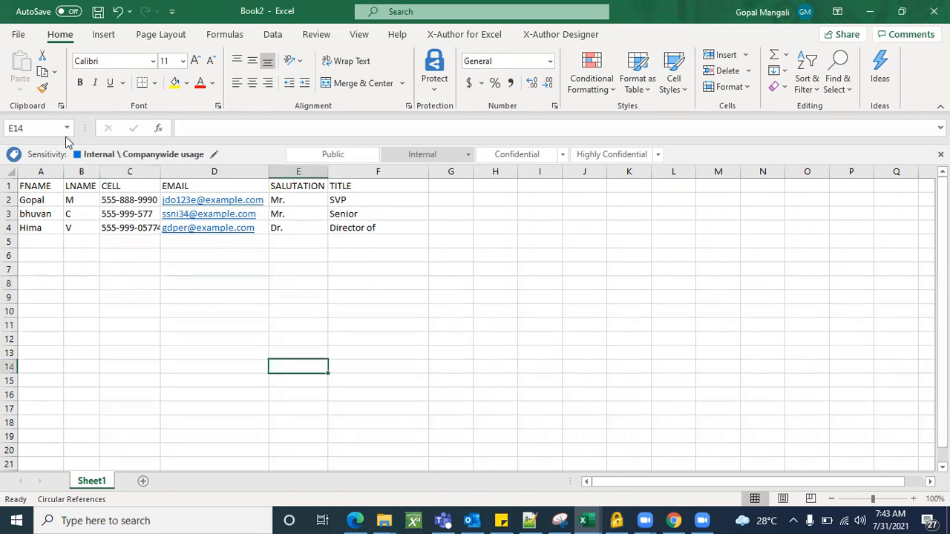
Save the workbook to the Desktop as "DATA import" in CSV (Comma delimited) format.
{"action": "left_click", "coordinate": [19, 34]}
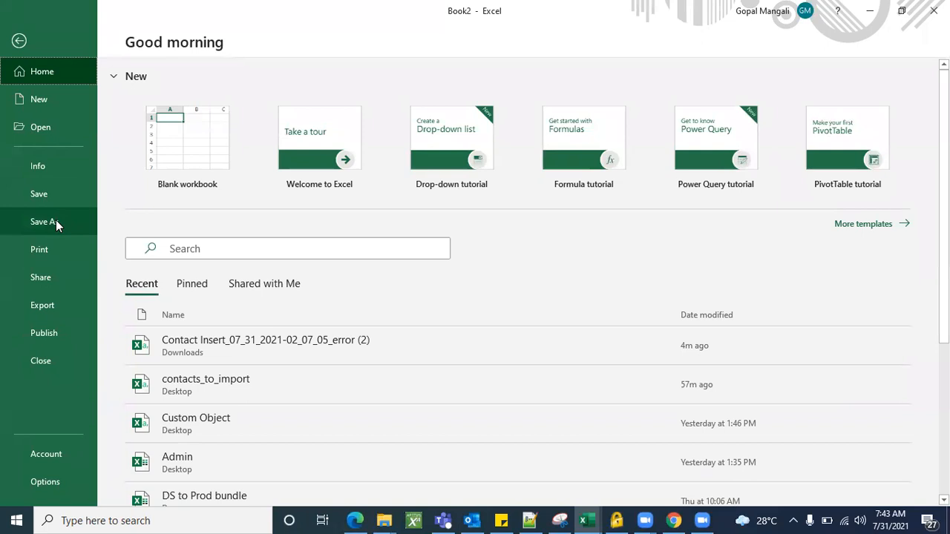
{"action": "left_click", "coordinate": [56, 194]}
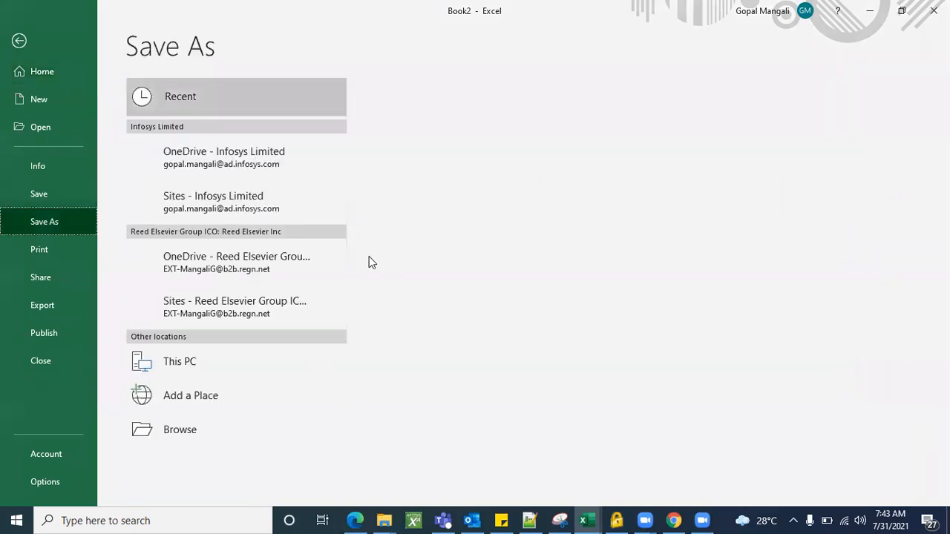
{"action": "left_click", "coordinate": [433, 194]}
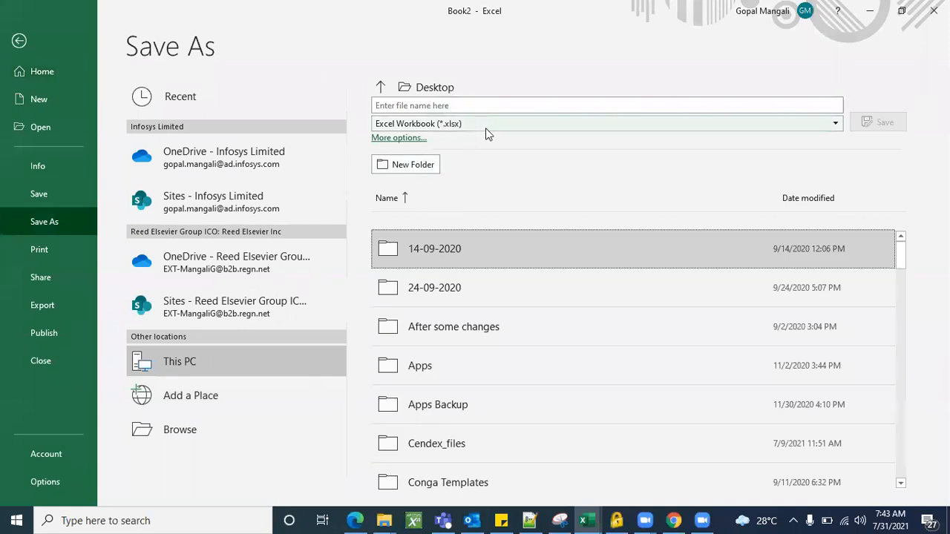
{"action": "left_click", "coordinate": [471, 108]}
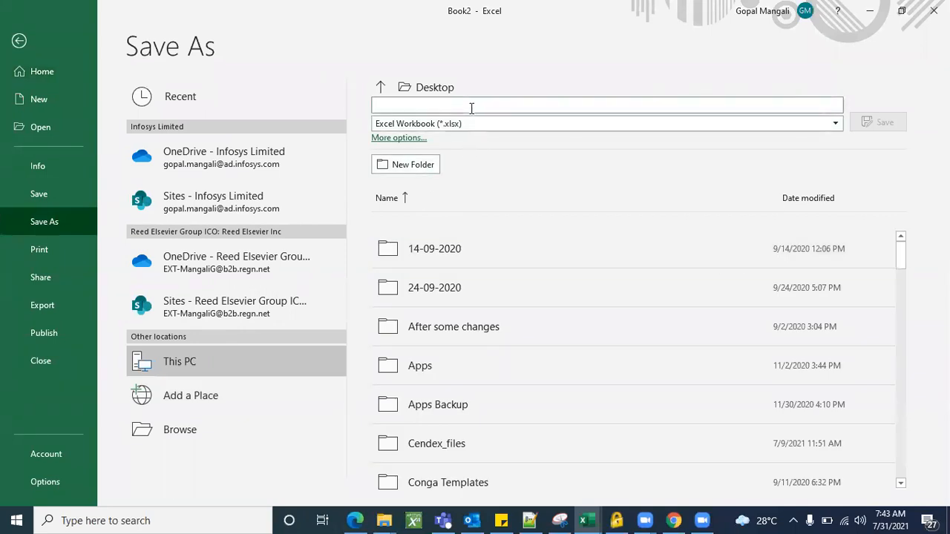
{"action": "type", "text": "DATA import"}
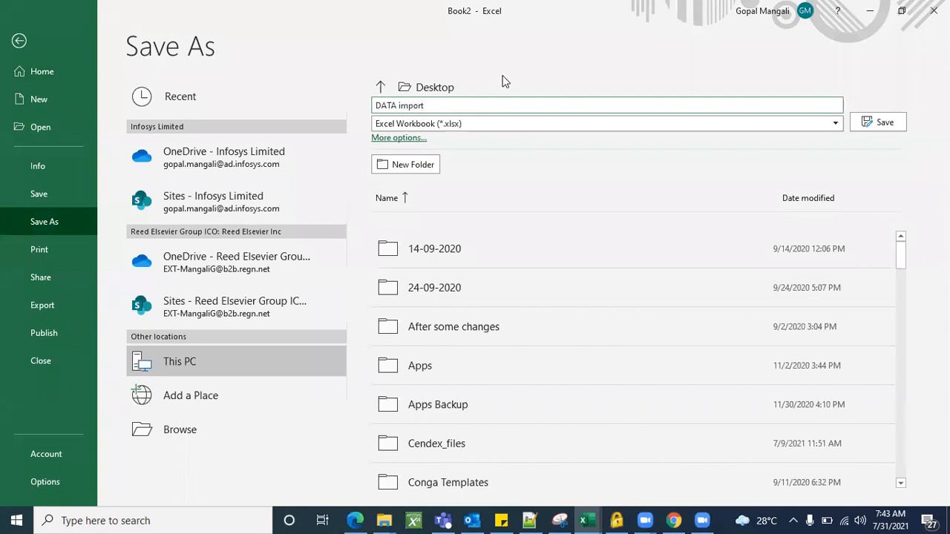
{"action": "key", "text": "Return"}
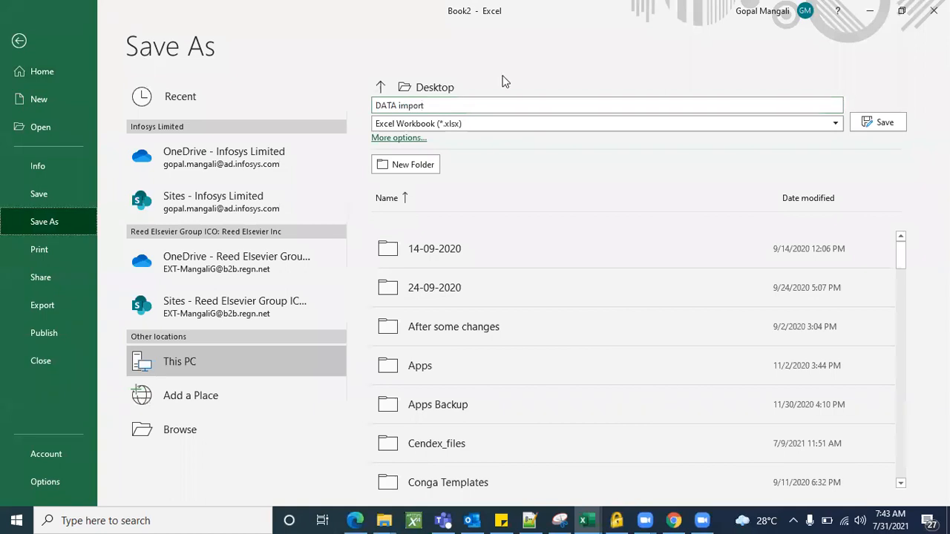
{"action": "left_click", "coordinate": [665, 127]}
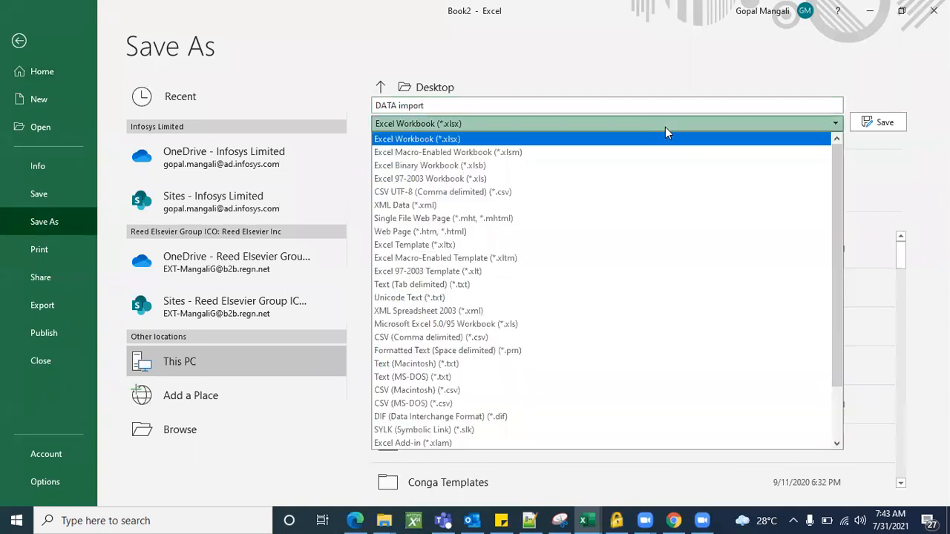
{"action": "left_click", "coordinate": [443, 340]}
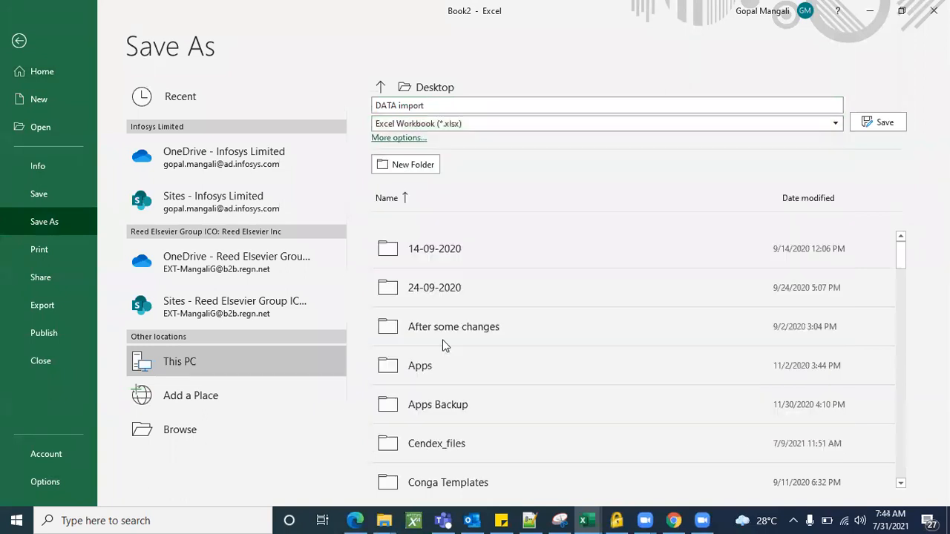
{"action": "left_click", "coordinate": [883, 122]}
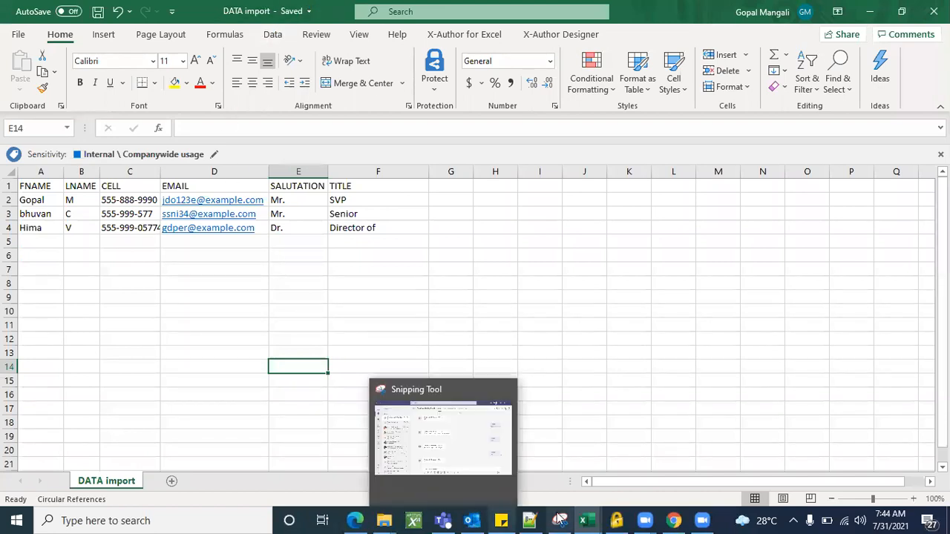
Switch to dataloader.io in Edge and create a new import task.
{"action": "mouse_move", "coordinate": [673, 520]}
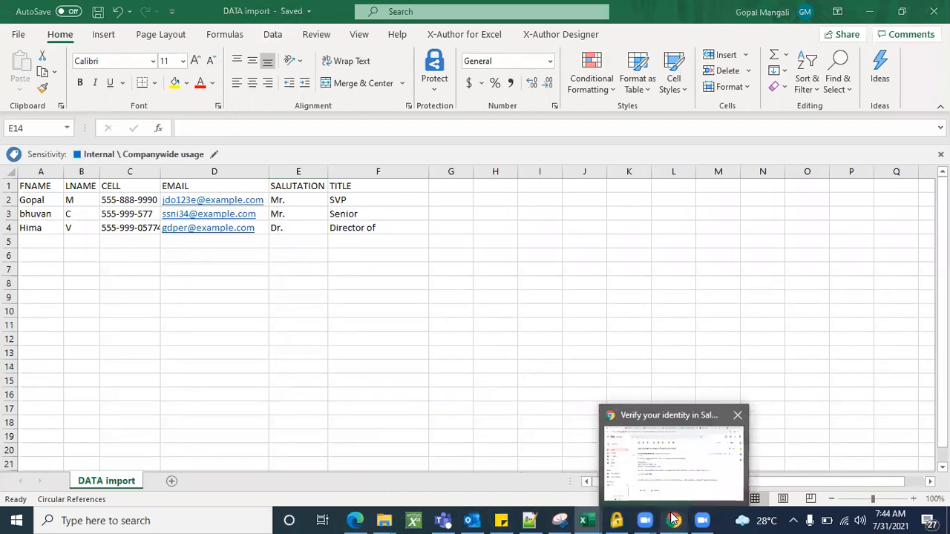
{"action": "left_click", "coordinate": [351, 519]}
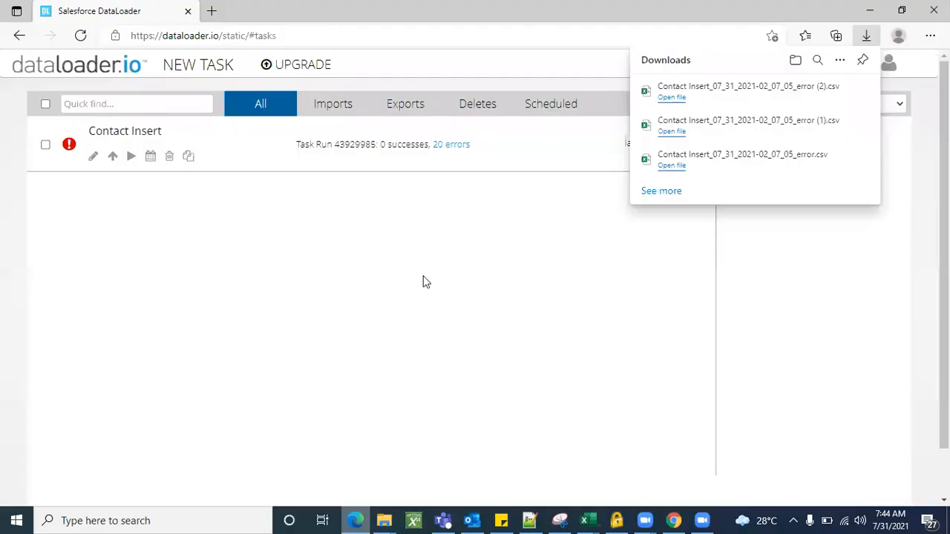
{"action": "left_click", "coordinate": [202, 78]}
{"action": "left_click", "coordinate": [204, 75]}
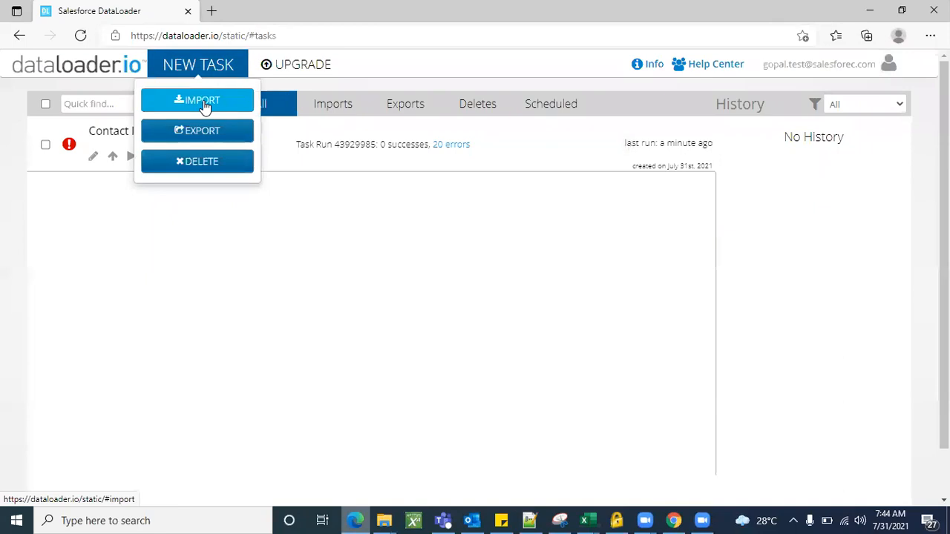
{"action": "left_click", "coordinate": [204, 102]}
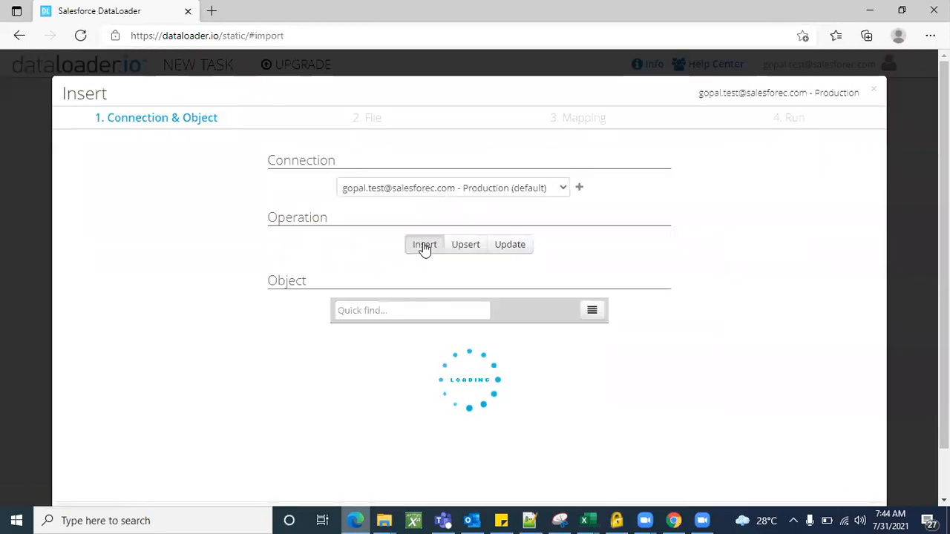
Find and select the Contact object for the Insert operation, and continue to the file stage.
{"action": "left_click", "coordinate": [389, 310]}
{"action": "type", "text": "contact"}
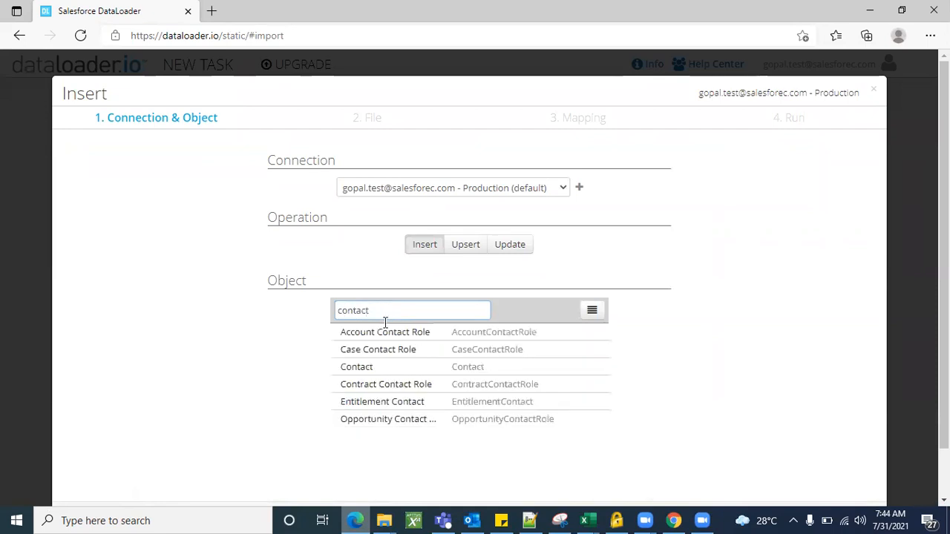
{"action": "left_click", "coordinate": [378, 371]}
{"action": "scroll", "coordinate": [690, 354], "scroll_direction": "down", "scroll_amount": 1}
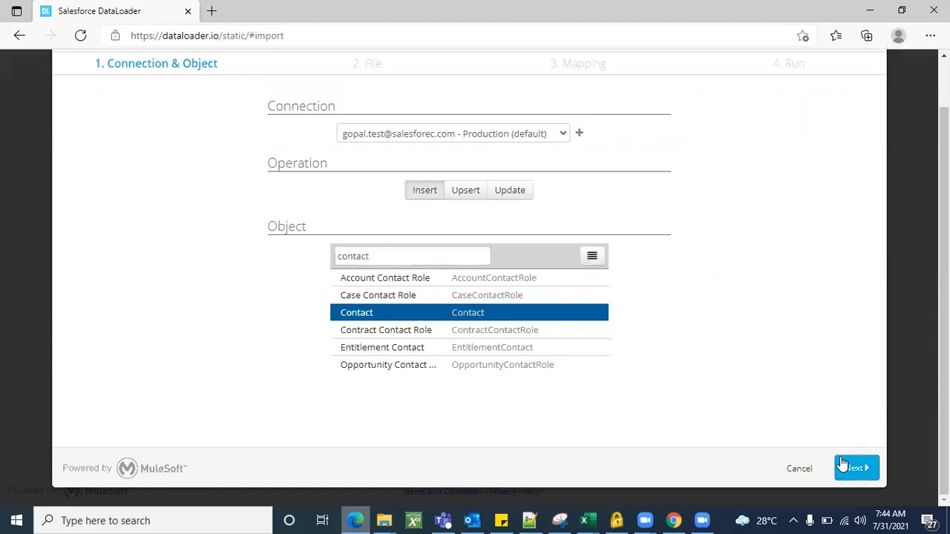
{"action": "left_click", "coordinate": [852, 468]}
Upload DATA import.csv from the Desktop as the source file for the contact import.
{"action": "left_click", "coordinate": [507, 183]}
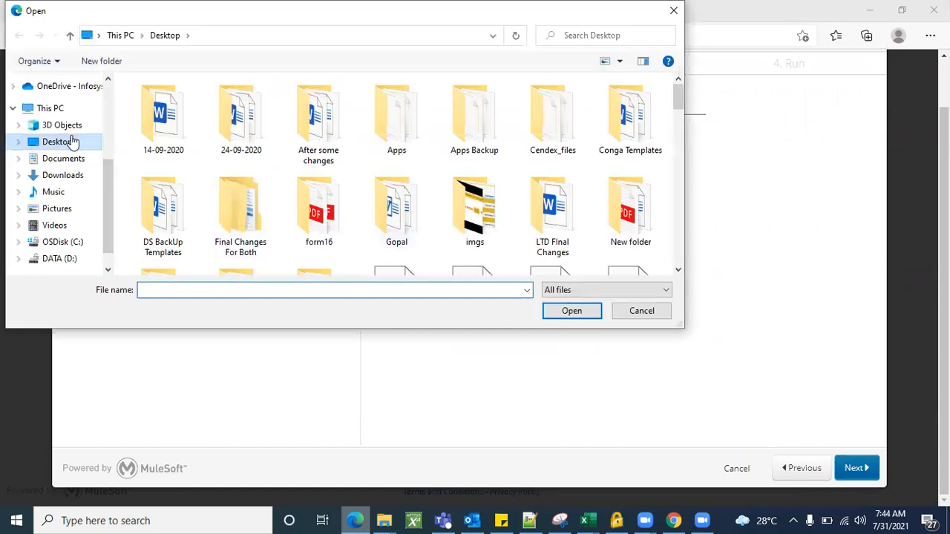
{"action": "type", "text": "data"}
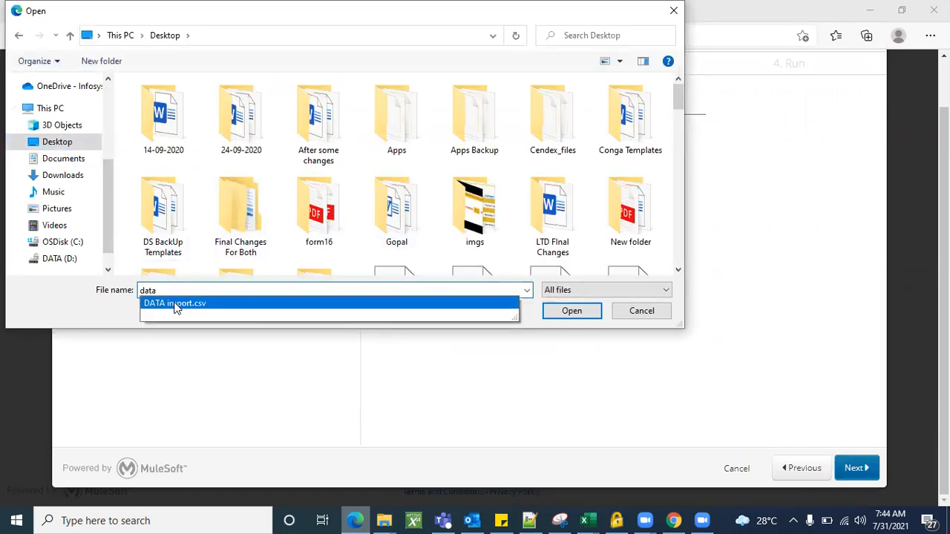
{"action": "left_click", "coordinate": [176, 306]}
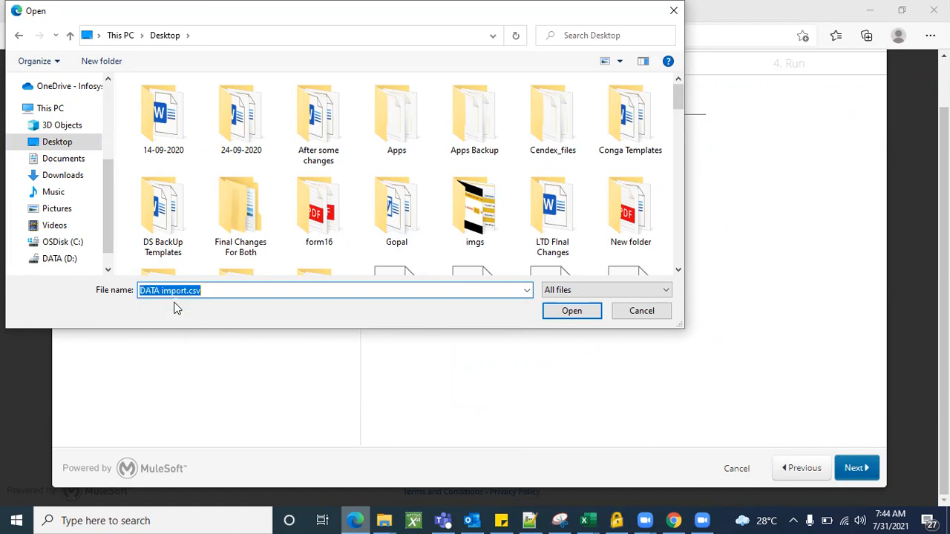
{"action": "left_click", "coordinate": [571, 315]}
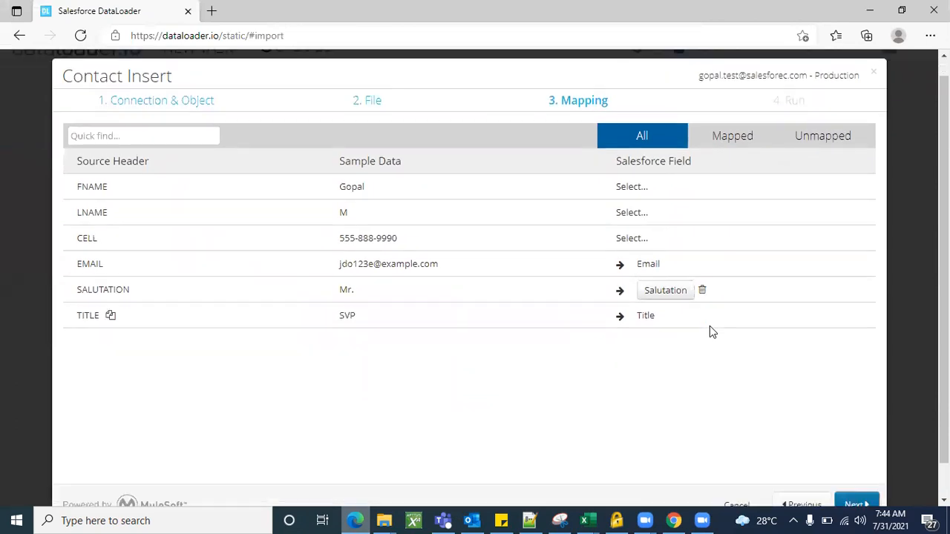
Map the FNAME column to the Salesforce First Name field.
{"action": "left_click", "coordinate": [639, 190]}
{"action": "type", "text": "fist"}
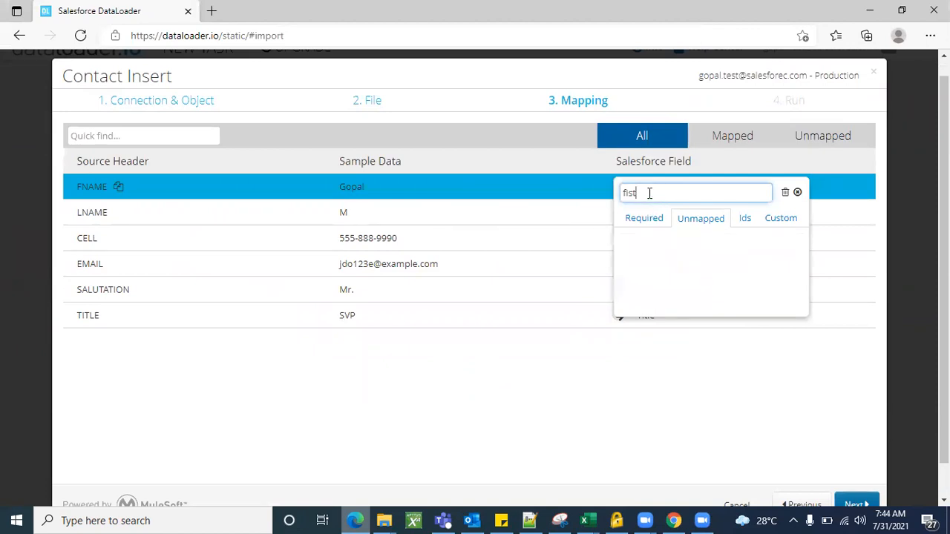
{"action": "key", "text": "BackSpace"}
{"action": "key", "text": "BackSpace"}
{"action": "key", "text": "BackSpace"}
{"action": "key", "text": "BackSpace"}
{"action": "type", "text": "FIRST"}
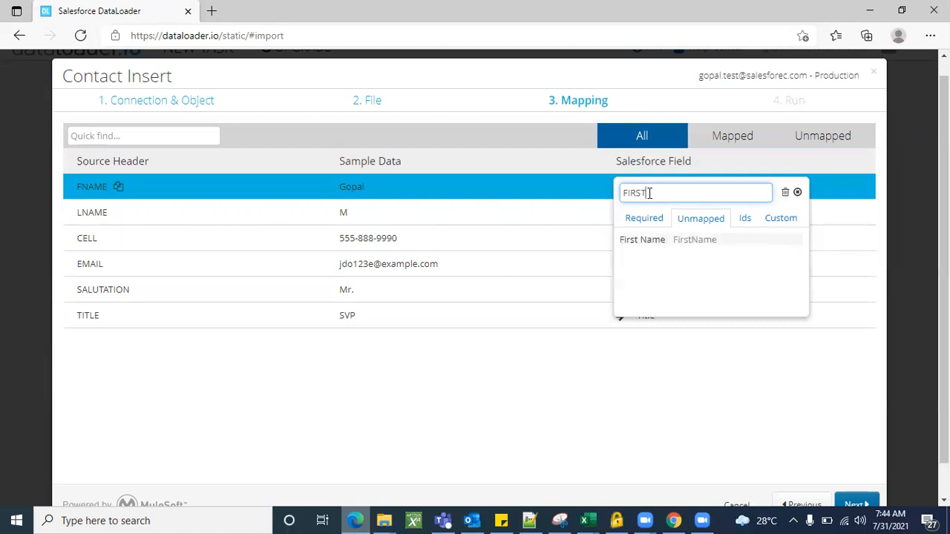
{"action": "left_click", "coordinate": [690, 239]}
Map the LNAME column to the Salesforce Last Name field.
{"action": "left_click", "coordinate": [636, 214]}
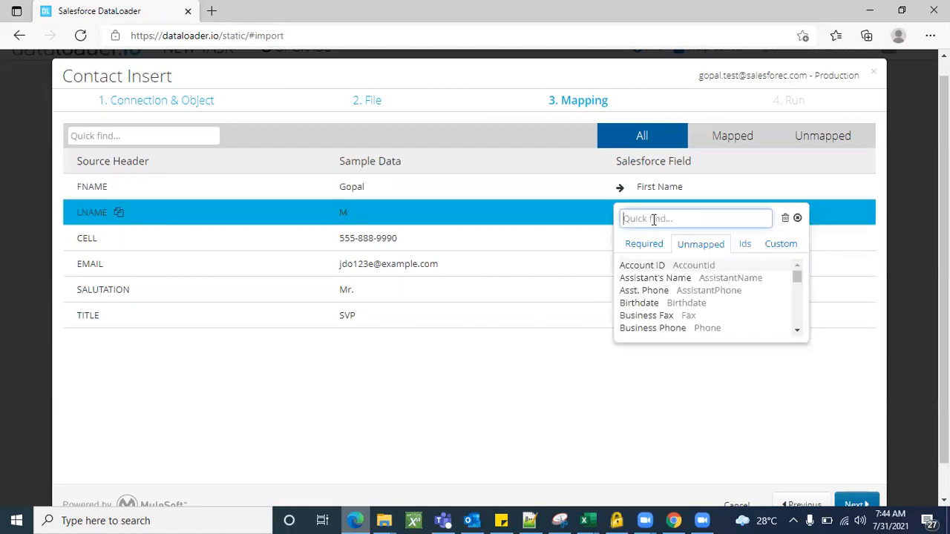
{"action": "type", "text": "last"}
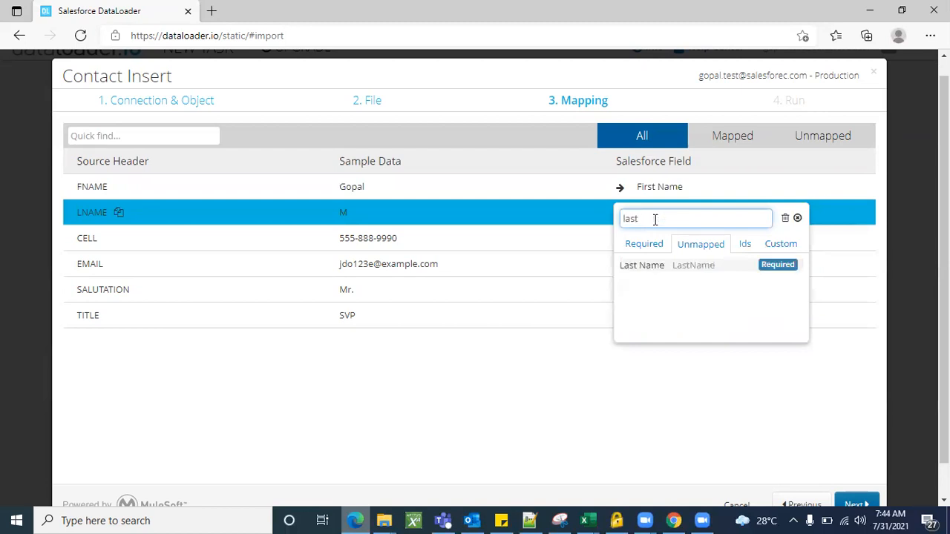
{"action": "left_click", "coordinate": [651, 273]}
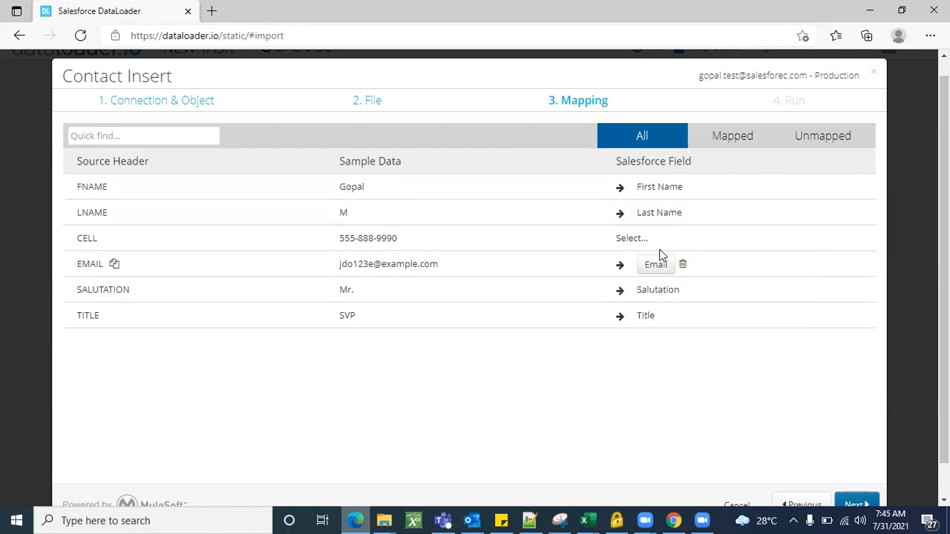
Search phone fields for the CELL mapping and check the phone field names on Salesforce's Contact Fields page in Chrome.
{"action": "left_click", "coordinate": [641, 237]}
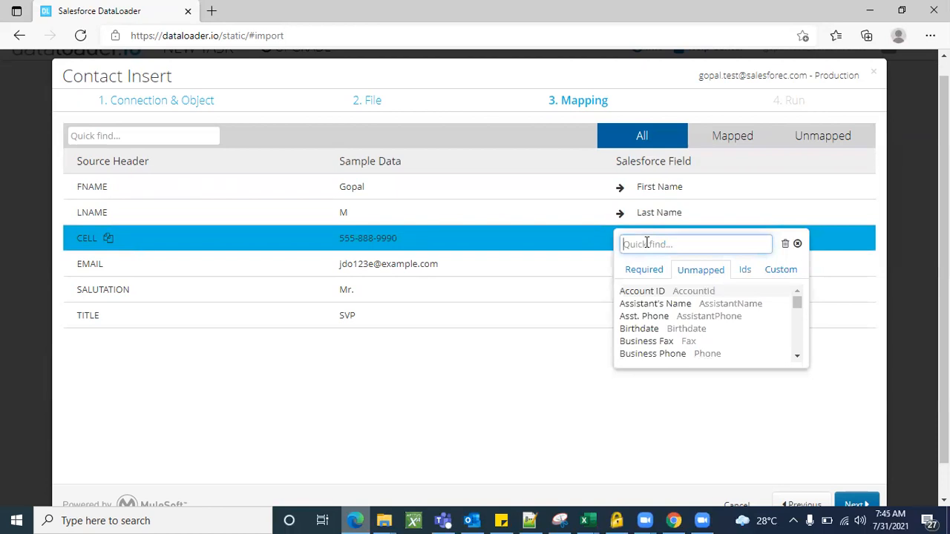
{"action": "type", "text": "phone"}
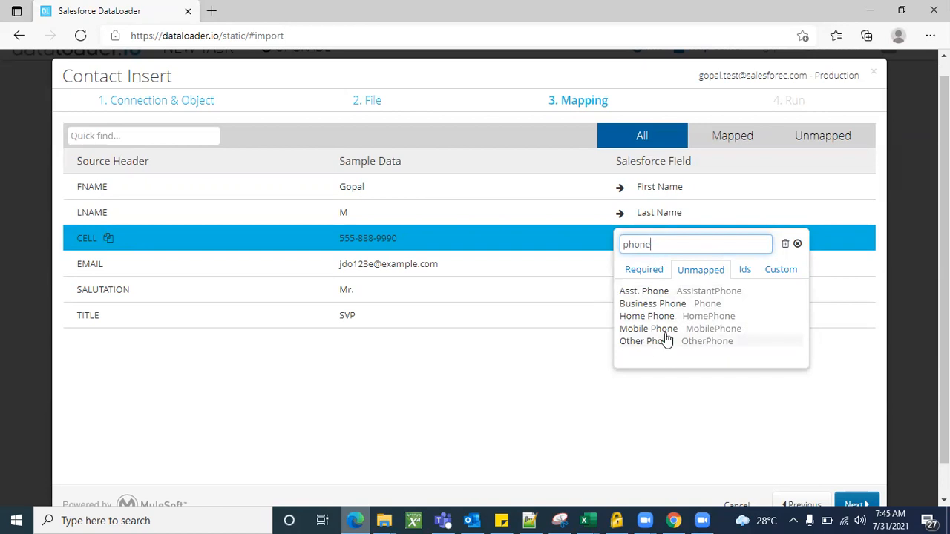
{"action": "left_click", "coordinate": [674, 520]}
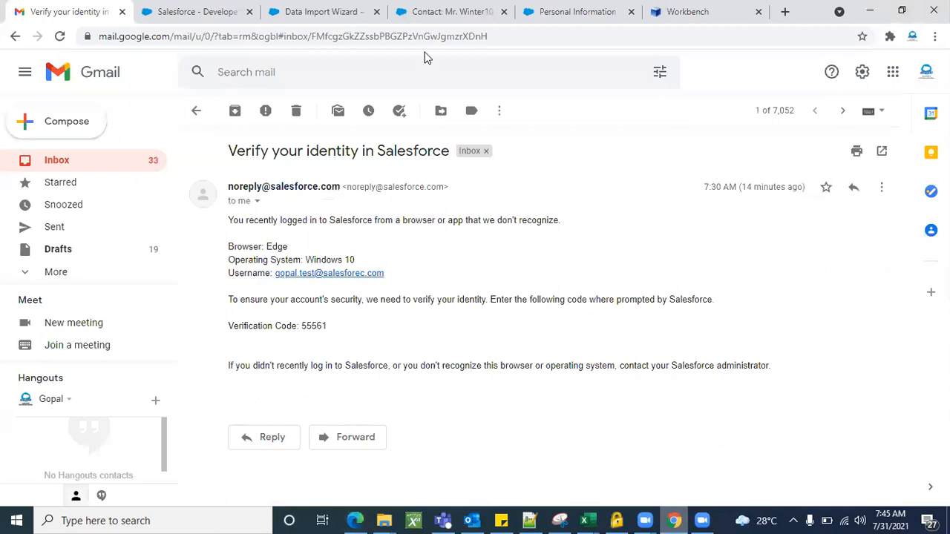
{"action": "left_click", "coordinate": [415, 11]}
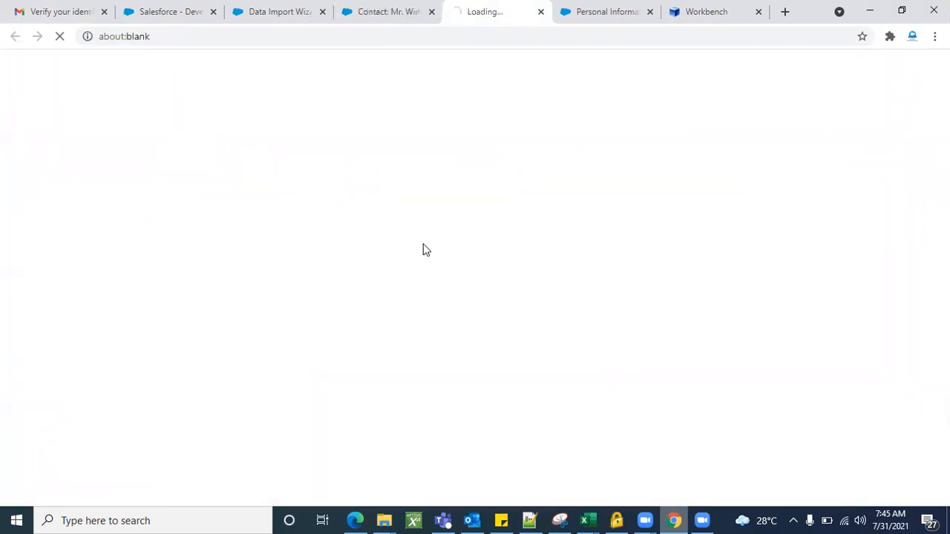
{"action": "scroll", "coordinate": [356, 327], "scroll_direction": "down", "scroll_amount": 4}
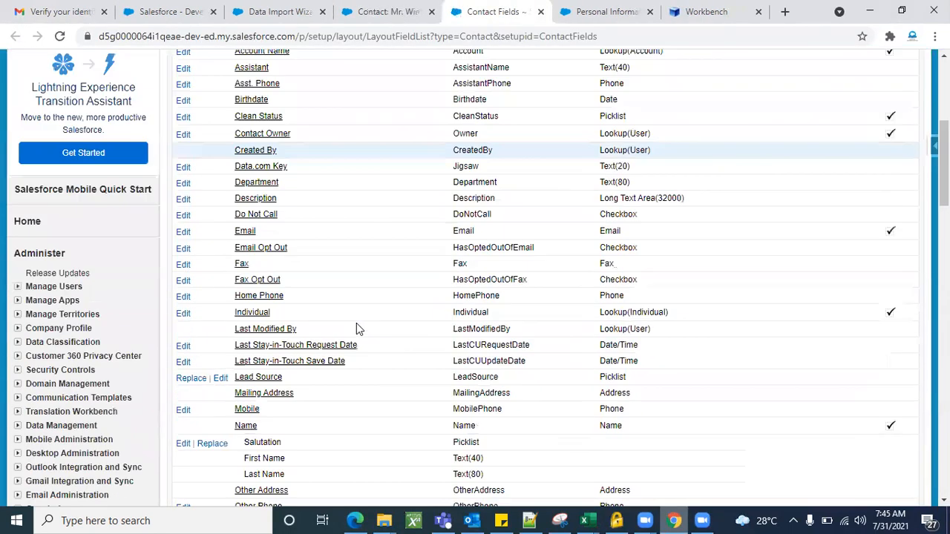
{"action": "scroll", "coordinate": [363, 341], "scroll_direction": "down", "scroll_amount": 1}
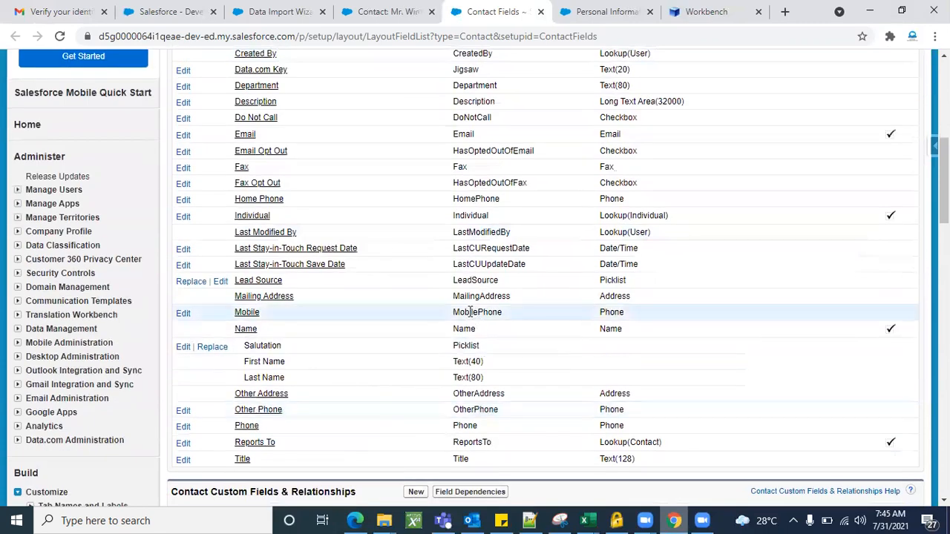
{"action": "scroll", "coordinate": [394, 388], "scroll_direction": "down", "scroll_amount": 1}
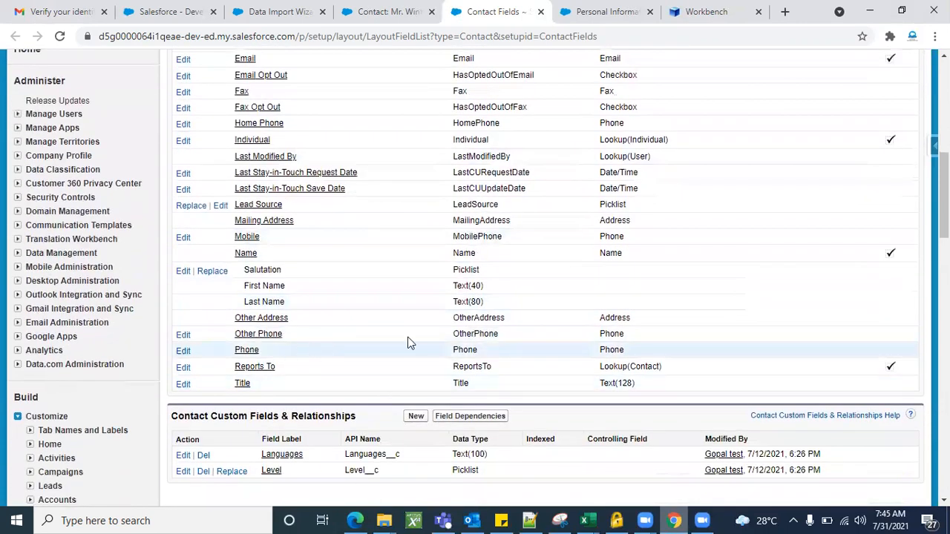
{"action": "double_click", "coordinate": [468, 351]}
{"action": "key", "text": "alt+Tab"}
{"action": "left_click", "coordinate": [468, 349]}
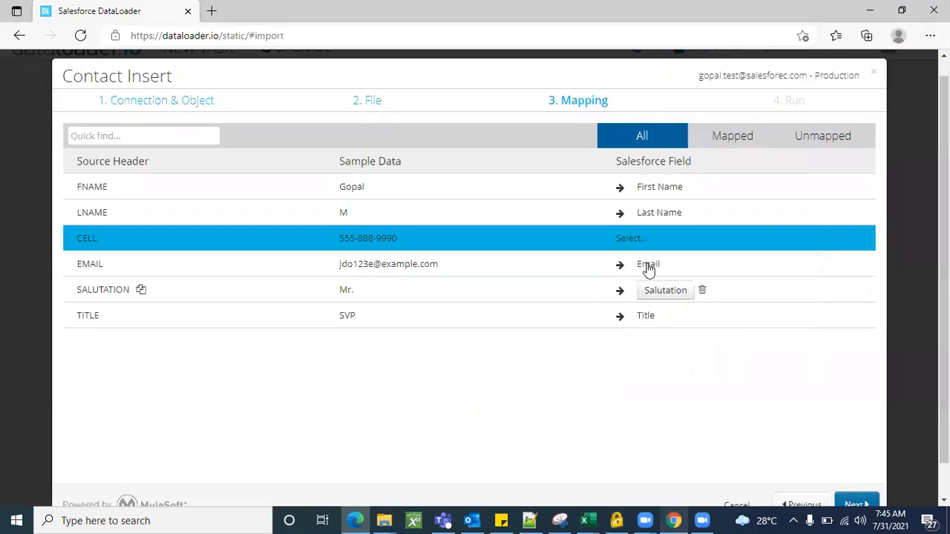
Search phone fields for the CELL mapping, then find every "Phone" entry on Salesforce's Contact Fields page in Chrome and compare the names.
{"action": "left_click", "coordinate": [634, 239]}
{"action": "type", "text": "phone"}
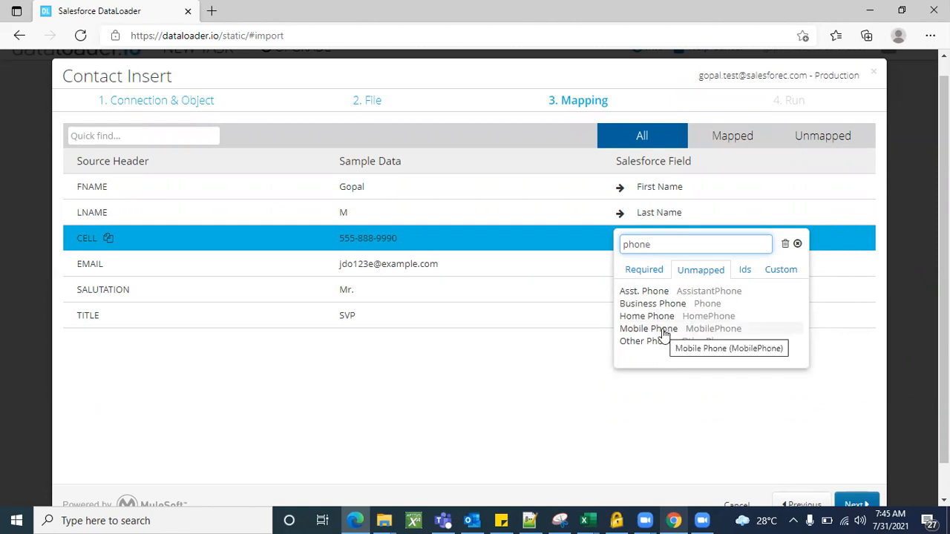
{"action": "key", "text": "alt+Tab"}
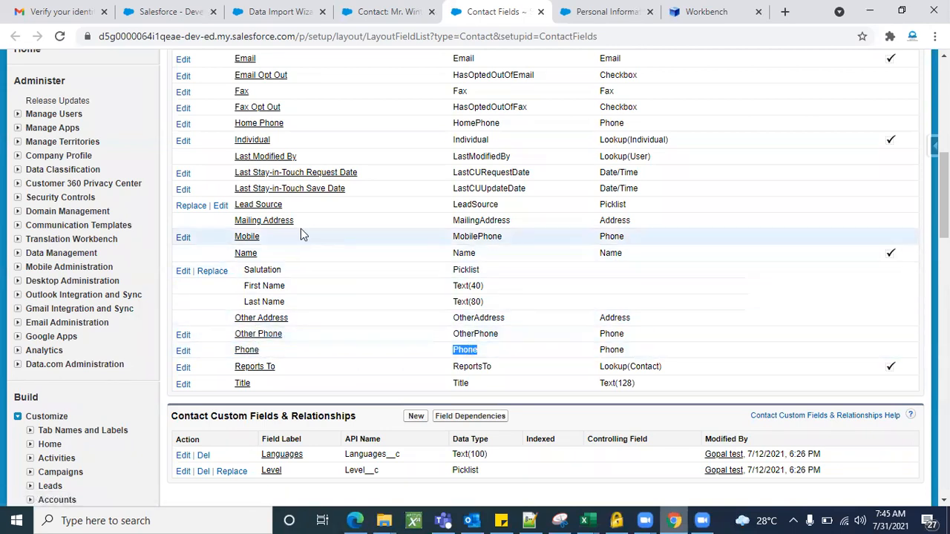
{"action": "scroll", "coordinate": [357, 234], "scroll_direction": "up", "scroll_amount": 3}
{"action": "scroll", "coordinate": [356, 234], "scroll_direction": "down", "scroll_amount": 1}
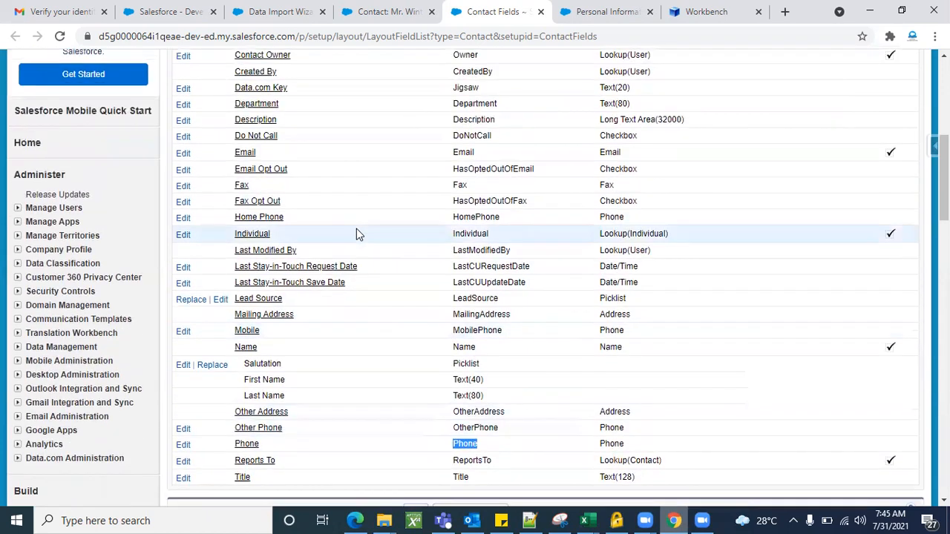
{"action": "key", "text": "ctrl+f"}
{"action": "scroll", "coordinate": [356, 233], "scroll_direction": "down", "scroll_amount": 2}
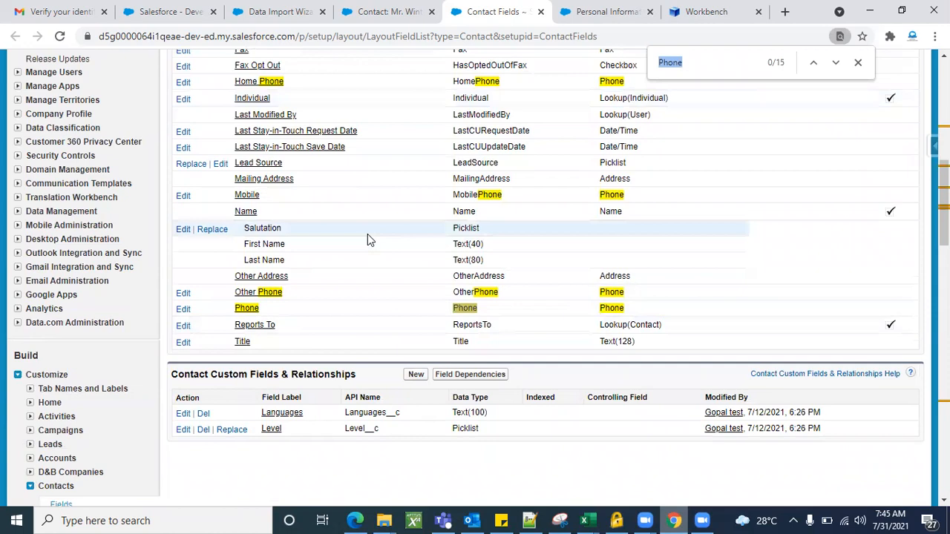
{"action": "scroll", "coordinate": [368, 239], "scroll_direction": "up", "scroll_amount": 1}
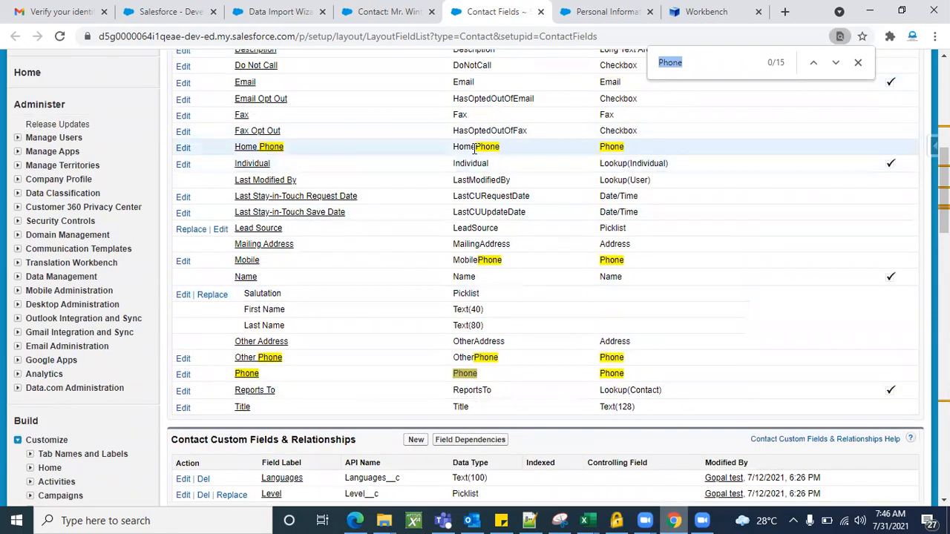
{"action": "scroll", "coordinate": [475, 148], "scroll_direction": "up", "scroll_amount": 4}
{"action": "scroll", "coordinate": [490, 207], "scroll_direction": "down", "scroll_amount": 3}
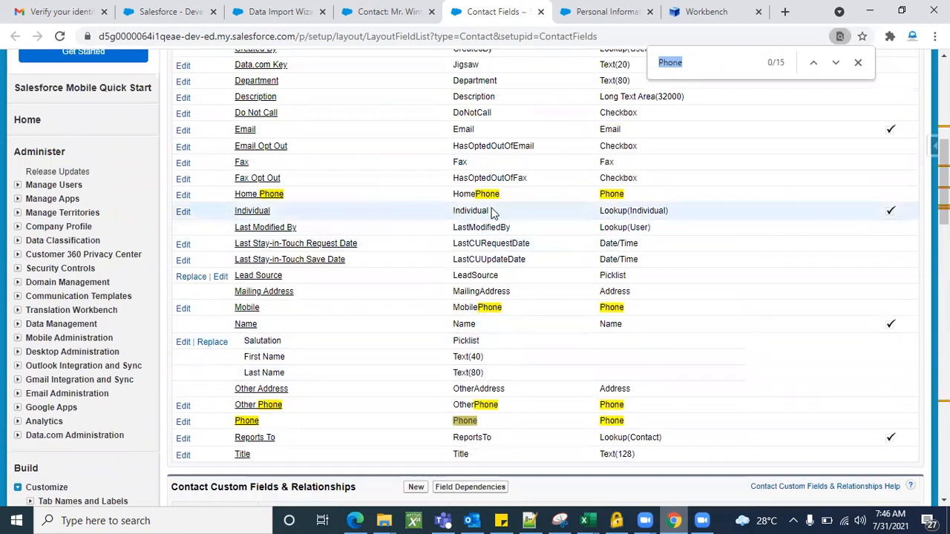
{"action": "scroll", "coordinate": [494, 211], "scroll_direction": "up", "scroll_amount": 2}
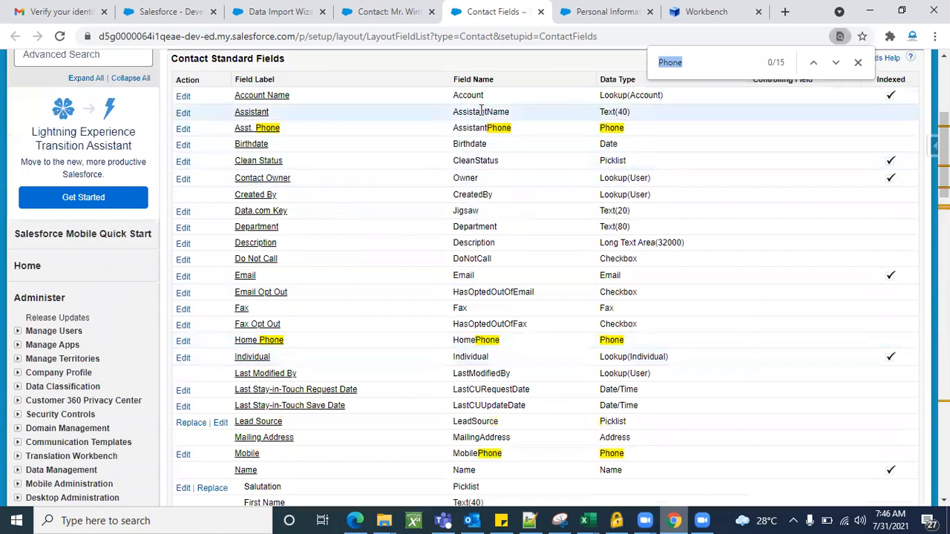
{"action": "scroll", "coordinate": [437, 269], "scroll_direction": "down", "scroll_amount": 1}
{"action": "scroll", "coordinate": [434, 278], "scroll_direction": "down", "scroll_amount": 1}
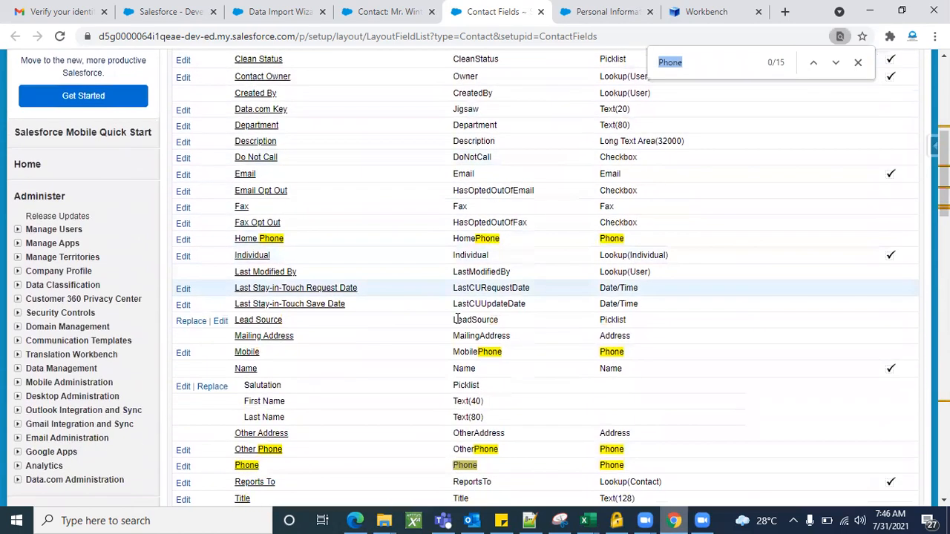
{"action": "scroll", "coordinate": [426, 373], "scroll_direction": "down", "scroll_amount": 1}
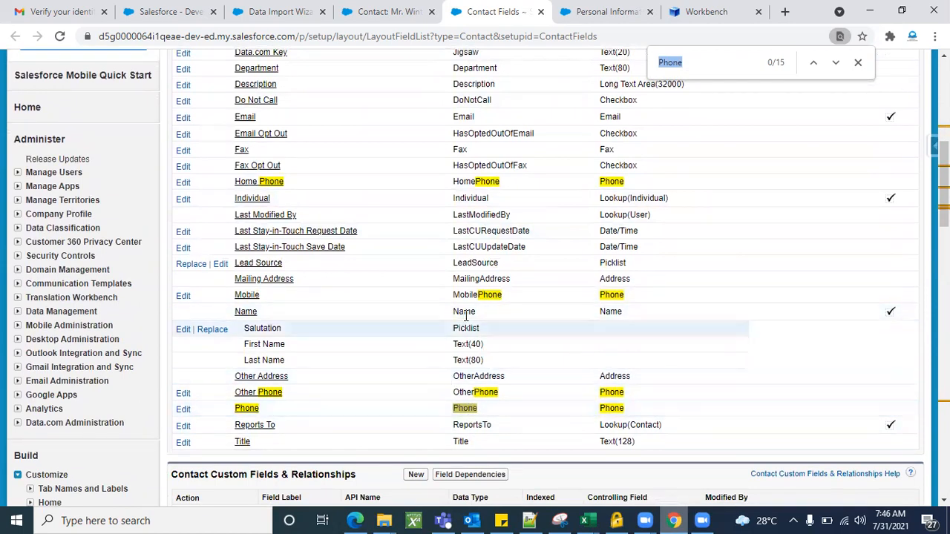
{"action": "scroll", "coordinate": [442, 368], "scroll_direction": "up", "scroll_amount": 1}
{"action": "scroll", "coordinate": [443, 367], "scroll_direction": "down", "scroll_amount": 1}
{"action": "scroll", "coordinate": [443, 367], "scroll_direction": "down", "scroll_amount": 1}
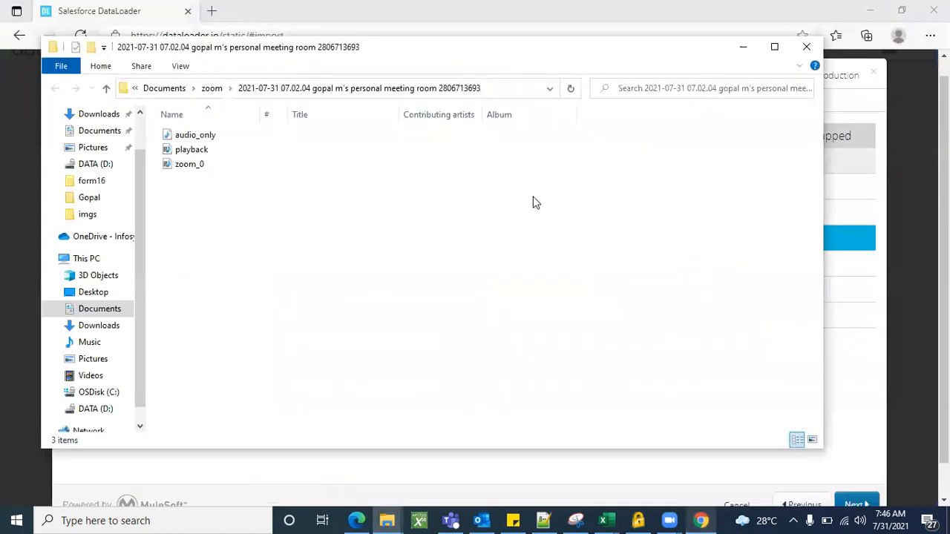
Return to dataloader.io in Edge and map the CELL column to the Salesforce Mobile Phone field.
{"action": "left_click", "coordinate": [743, 46]}
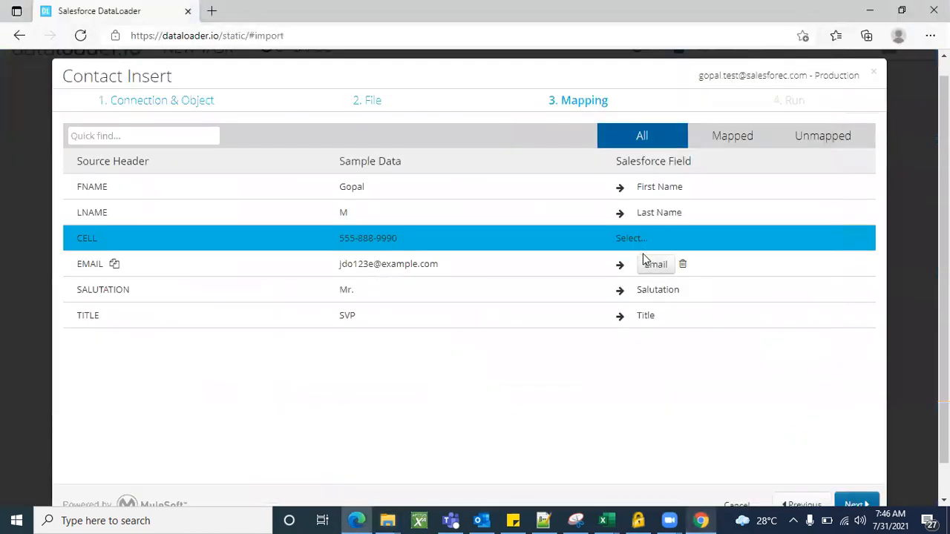
{"action": "left_click", "coordinate": [638, 239]}
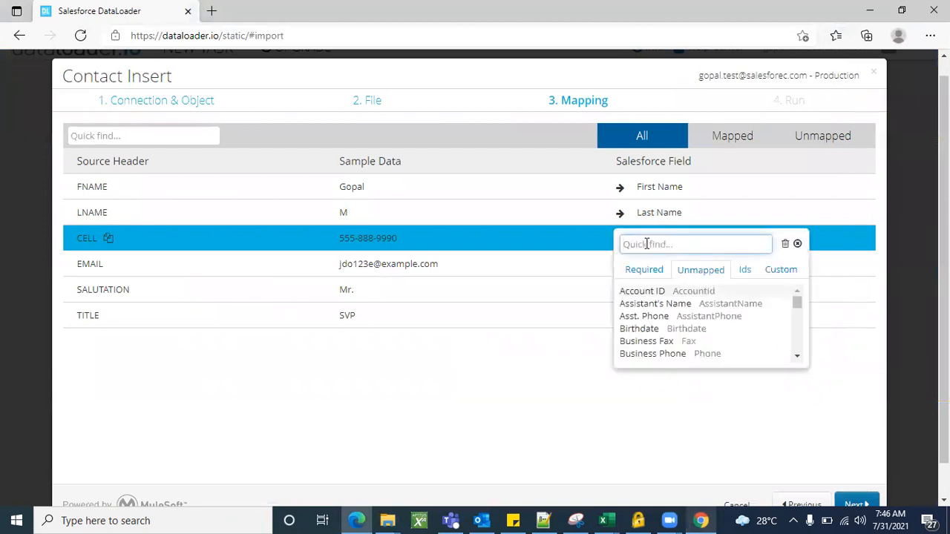
{"action": "scroll", "coordinate": [661, 365], "scroll_direction": "down", "scroll_amount": 1}
{"action": "scroll", "coordinate": [673, 364], "scroll_direction": "up", "scroll_amount": 1}
{"action": "type", "text": "phone"}
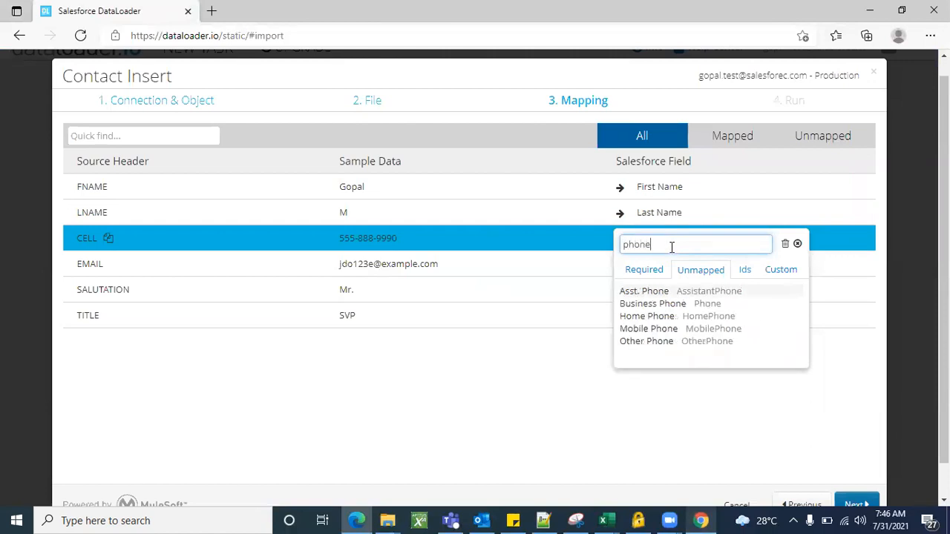
{"action": "left_click", "coordinate": [708, 329]}
{"action": "scroll", "coordinate": [657, 393], "scroll_direction": "down", "scroll_amount": 1}
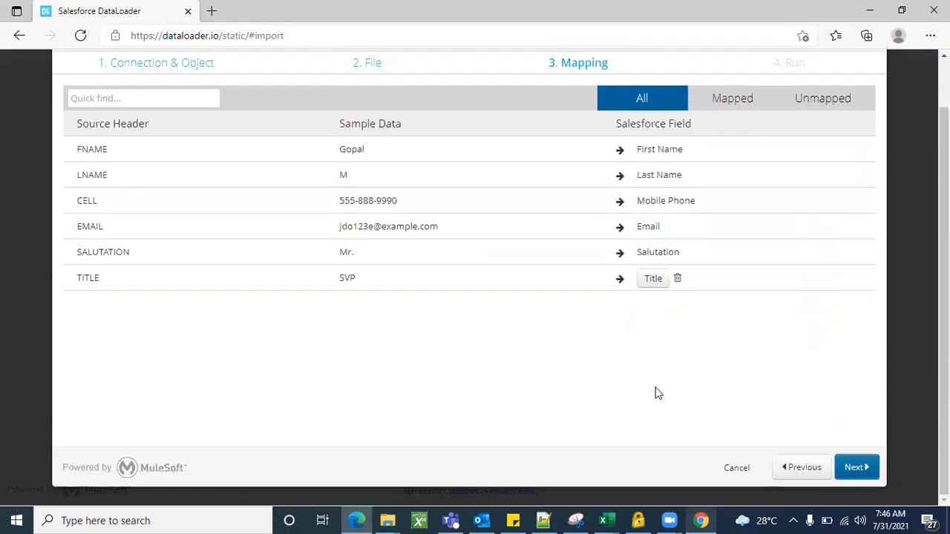
Check the CELL column header against the mapping in the DATA import workbook in Excel.
{"action": "left_click", "coordinate": [606, 520]}
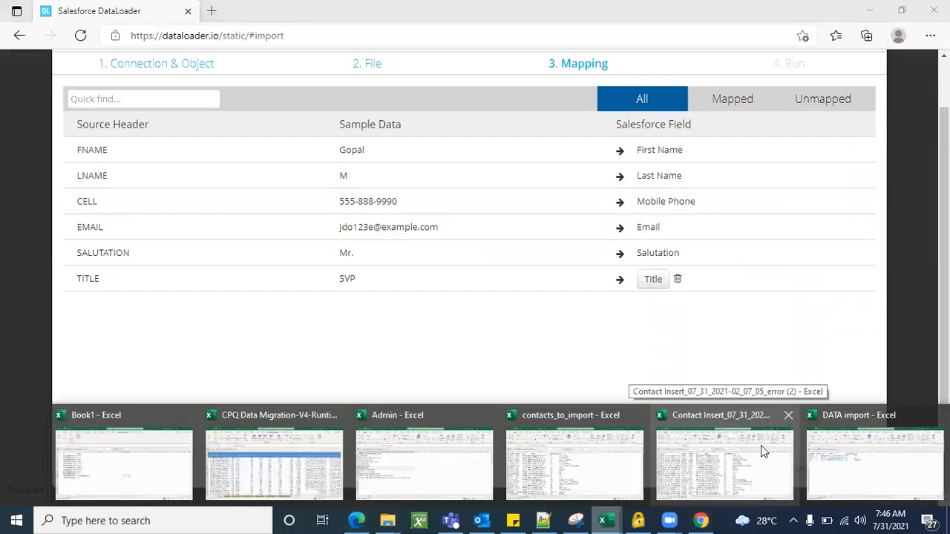
{"action": "left_click", "coordinate": [840, 445]}
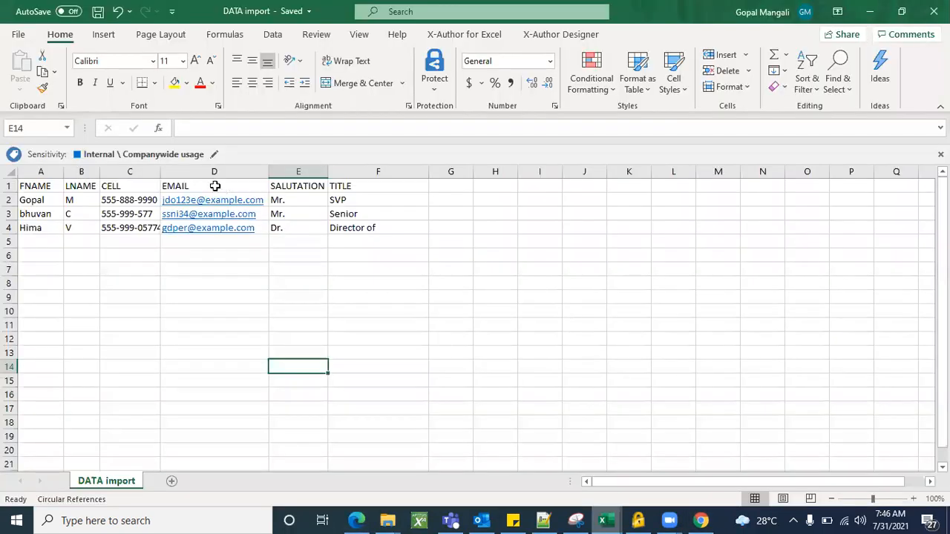
{"action": "left_click", "coordinate": [134, 186]}
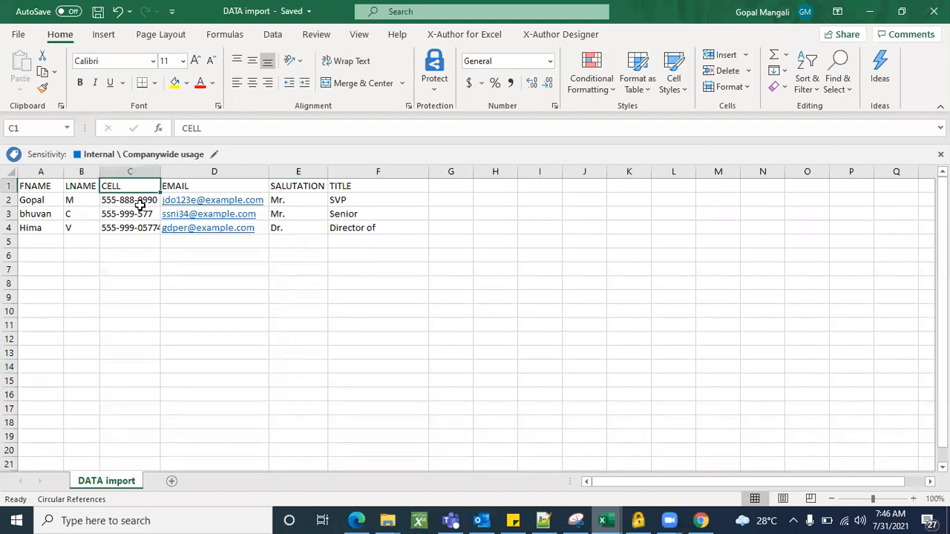
{"action": "left_click", "coordinate": [870, 11]}
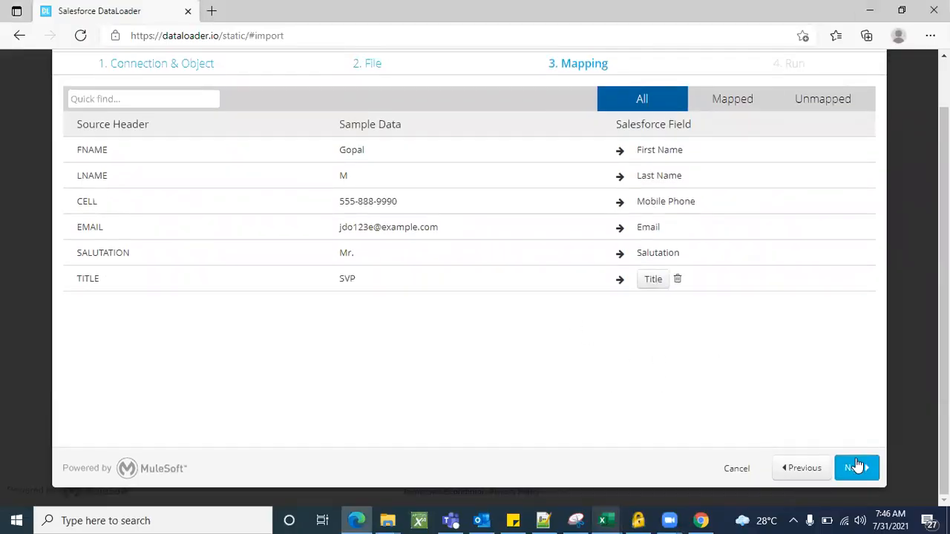
Accept the column mapping, review the Contact Insert task summary, and save and run the task.
{"action": "left_click", "coordinate": [854, 468]}
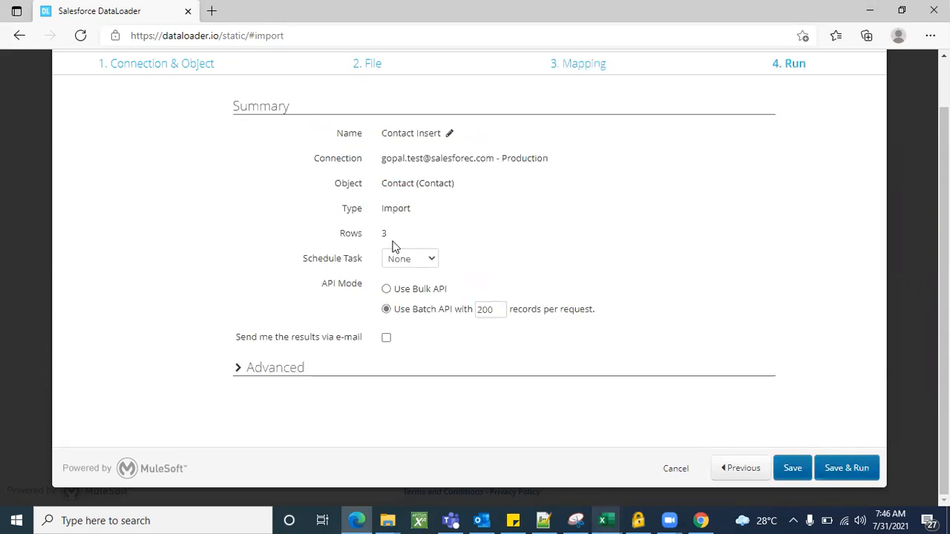
{"action": "scroll", "coordinate": [728, 365], "scroll_direction": "down", "scroll_amount": 1}
{"action": "scroll", "coordinate": [728, 365], "scroll_direction": "up", "scroll_amount": 1}
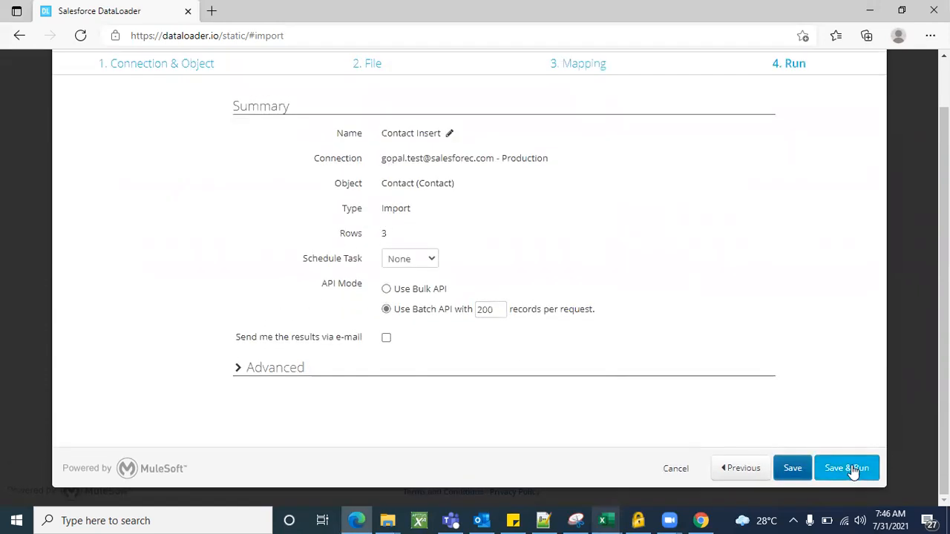
{"action": "left_click", "coordinate": [854, 468]}
{"action": "left_click", "coordinate": [579, 316]}
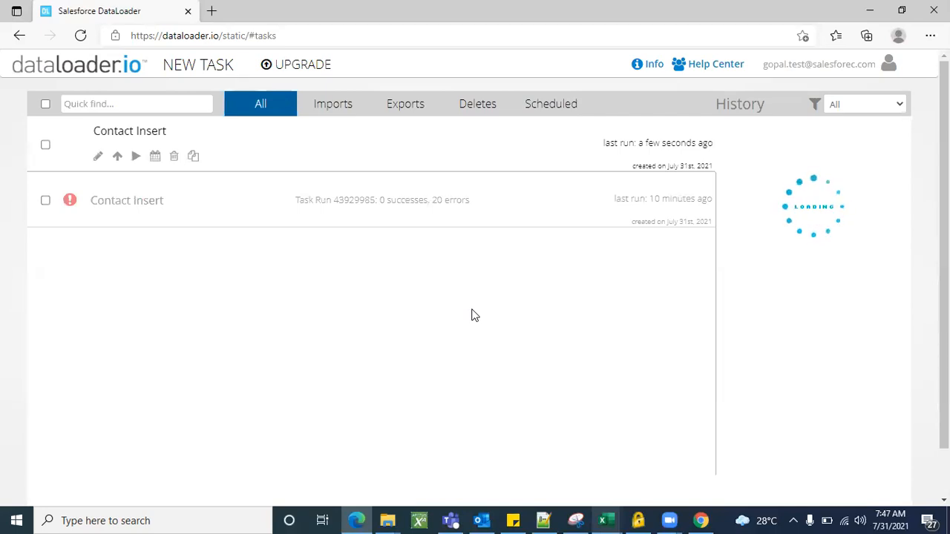
Refresh the dataloader.io task list to check the run status of the new Contact Insert task.
{"action": "scroll", "coordinate": [471, 315], "scroll_direction": "down", "scroll_amount": 2}
{"action": "scroll", "coordinate": [470, 315], "scroll_direction": "up", "scroll_amount": 3}
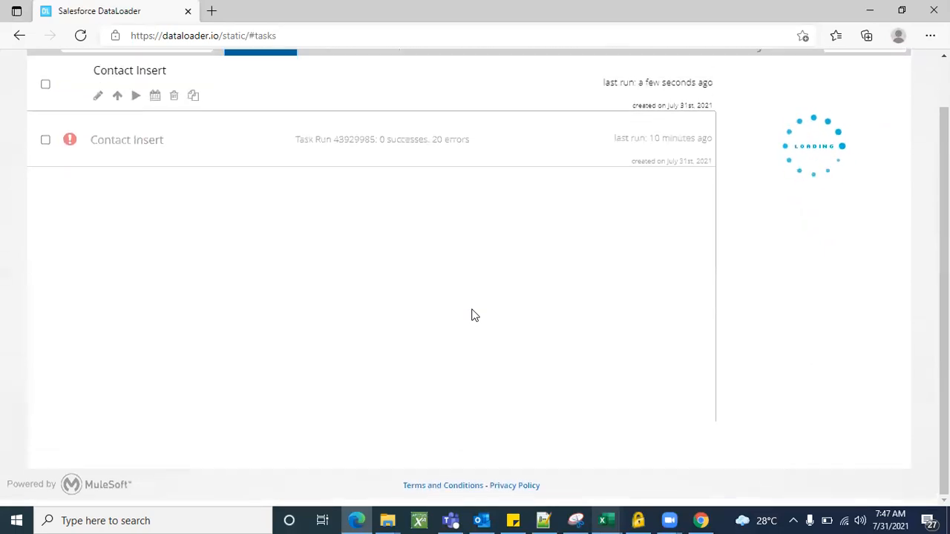
{"action": "scroll", "coordinate": [477, 412], "scroll_direction": "down", "scroll_amount": 1}
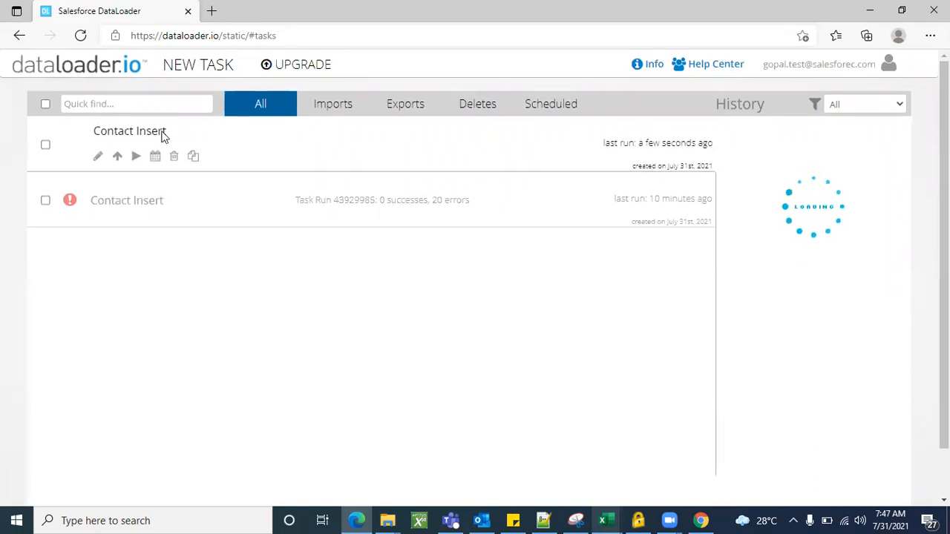
{"action": "left_click", "coordinate": [80, 35]}
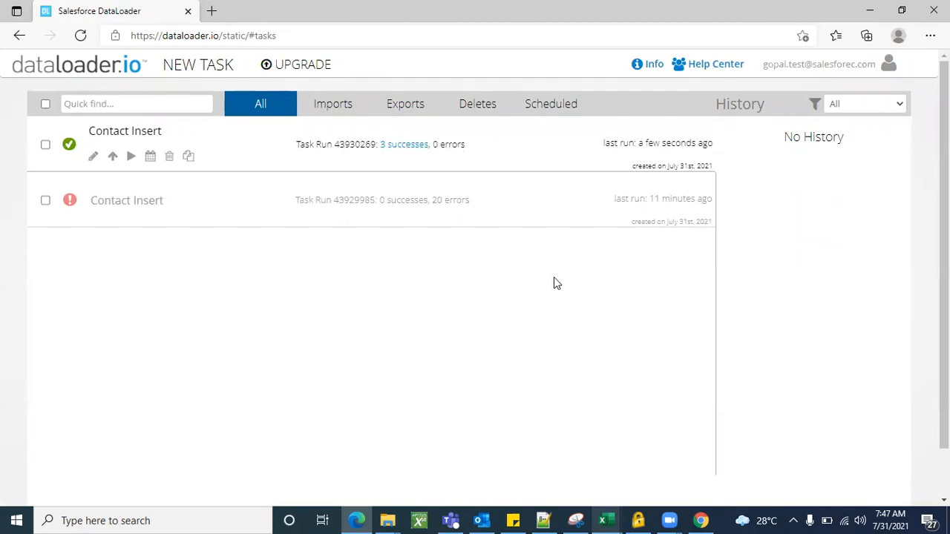
Review the contact rows of the DATA import workbook in Excel to know which records to look for in Salesforce.
{"action": "left_click", "coordinate": [618, 517]}
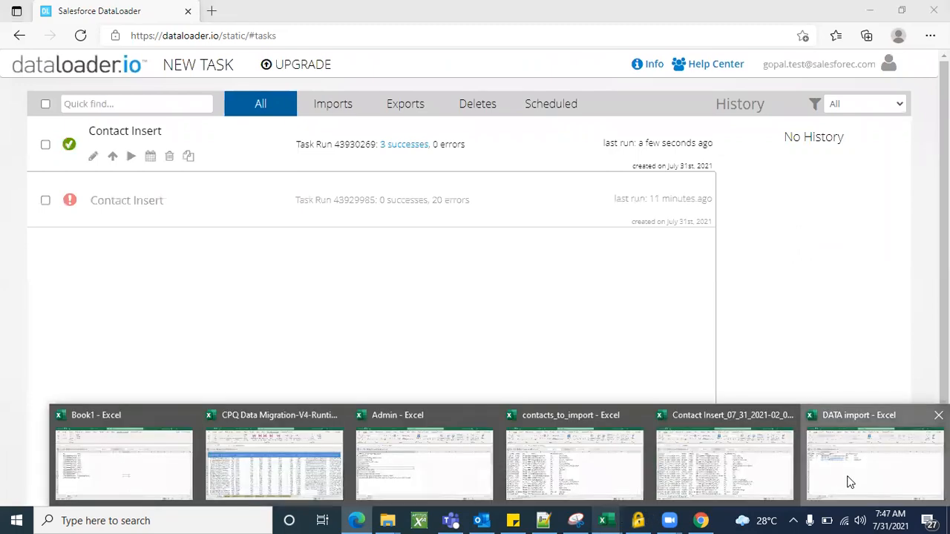
{"action": "left_click", "coordinate": [849, 482]}
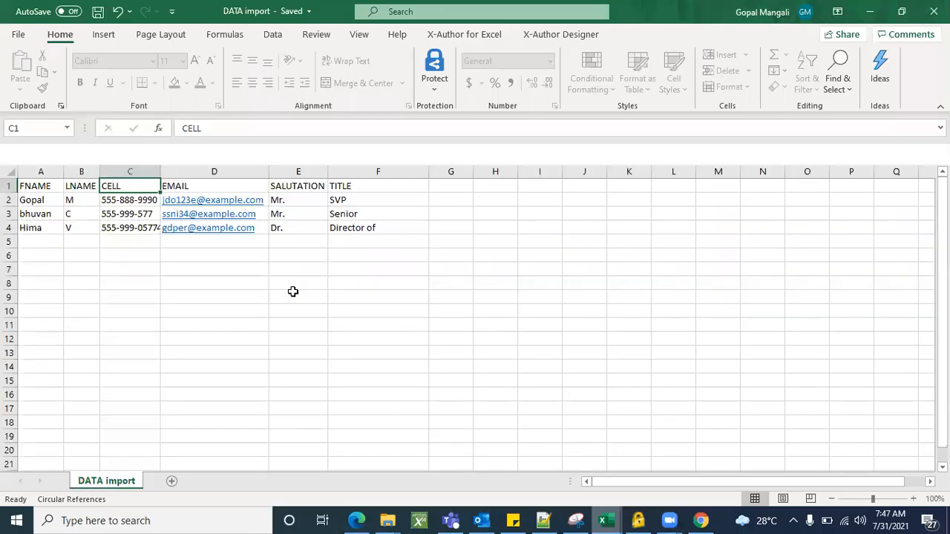
{"action": "left_click", "coordinate": [38, 214]}
{"action": "left_click", "coordinate": [39, 227]}
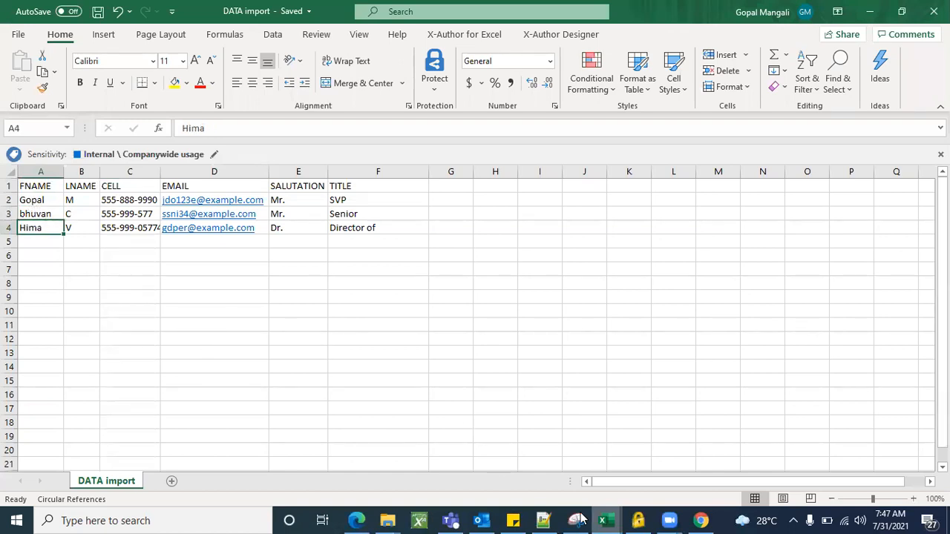
Switch to Salesforce in Chrome, open the All Contacts list view and look through it for the imported contacts.
{"action": "mouse_move", "coordinate": [700, 519]}
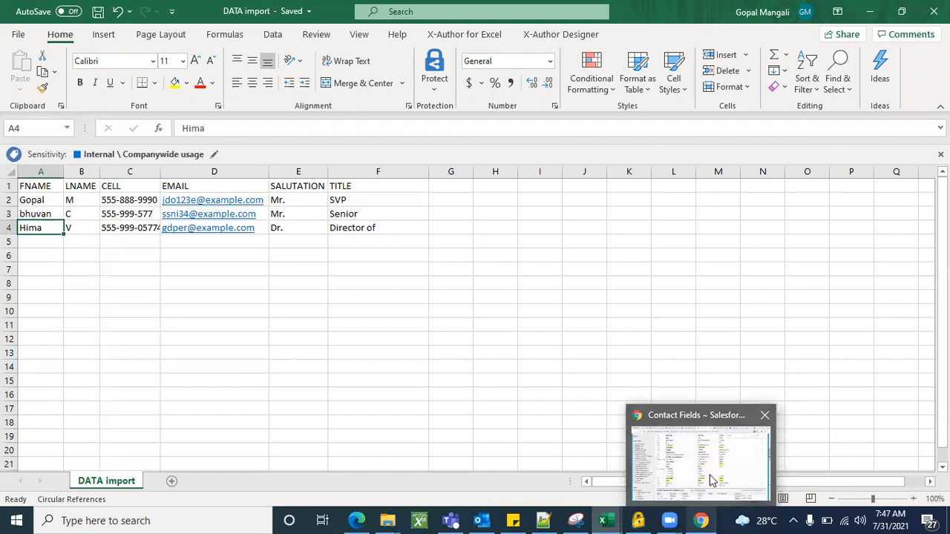
{"action": "left_click", "coordinate": [711, 481]}
{"action": "left_click", "coordinate": [382, 9]}
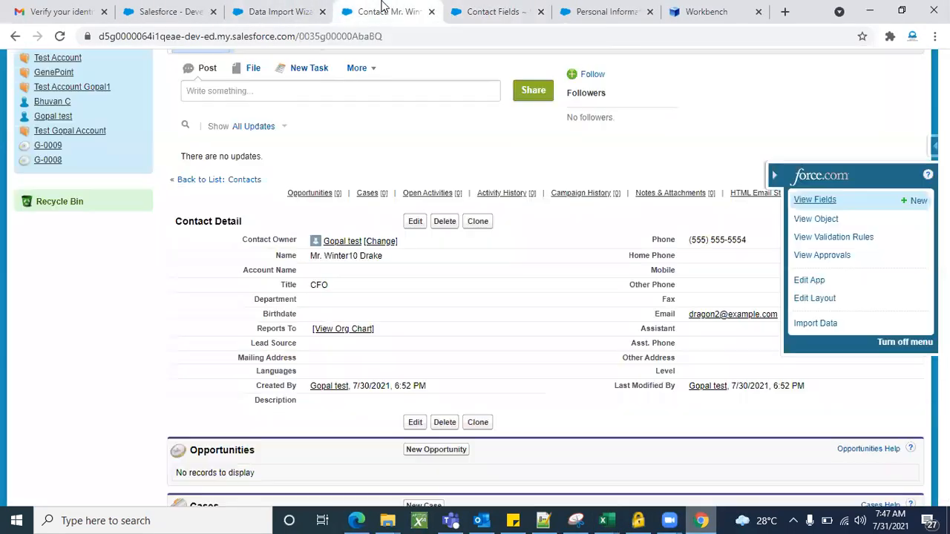
{"action": "scroll", "coordinate": [313, 160], "scroll_direction": "up", "scroll_amount": 5}
{"action": "left_click", "coordinate": [276, 118]}
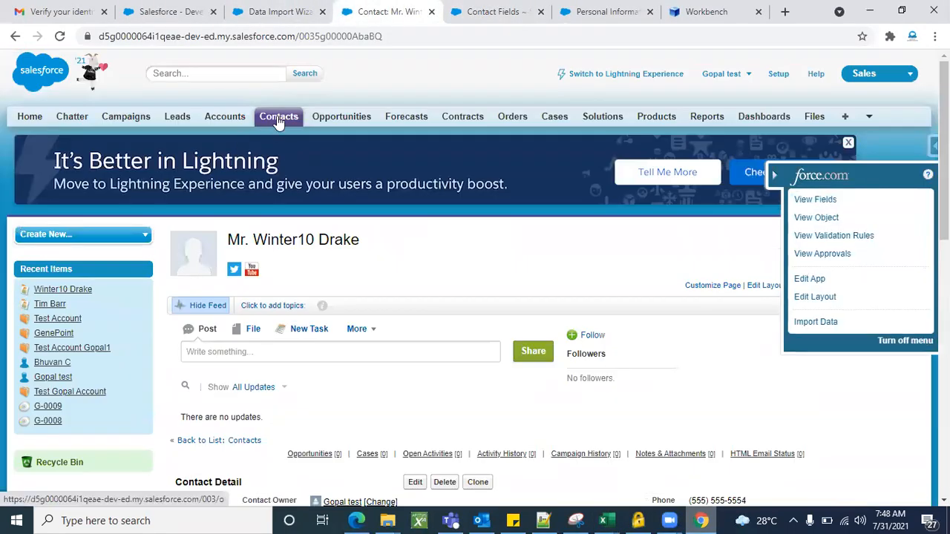
{"action": "scroll", "coordinate": [444, 253], "scroll_direction": "down", "scroll_amount": 3}
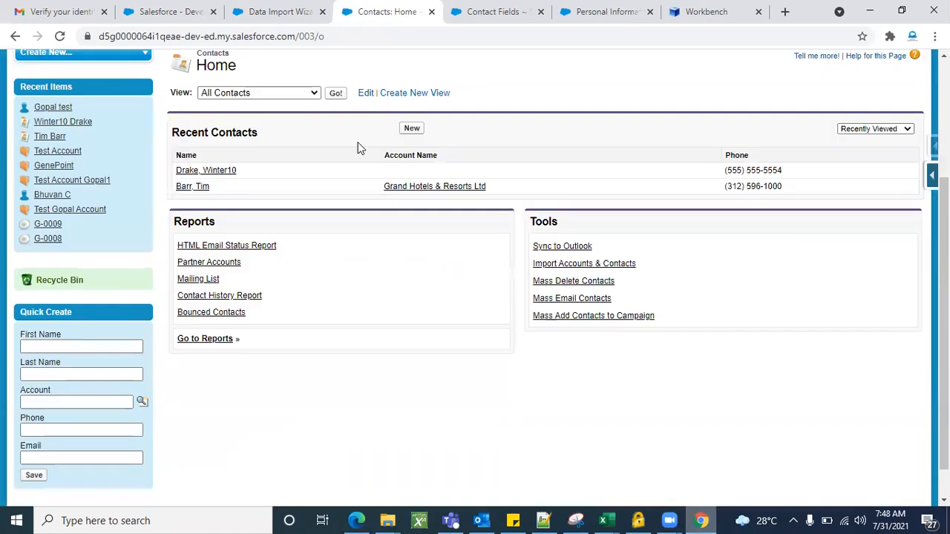
{"action": "left_click", "coordinate": [336, 94]}
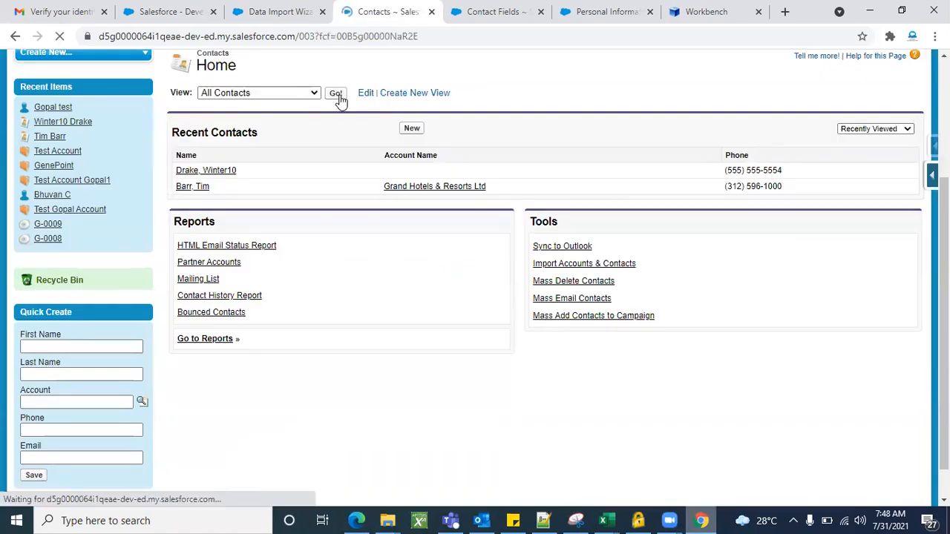
{"action": "scroll", "coordinate": [400, 342], "scroll_direction": "down", "scroll_amount": 1}
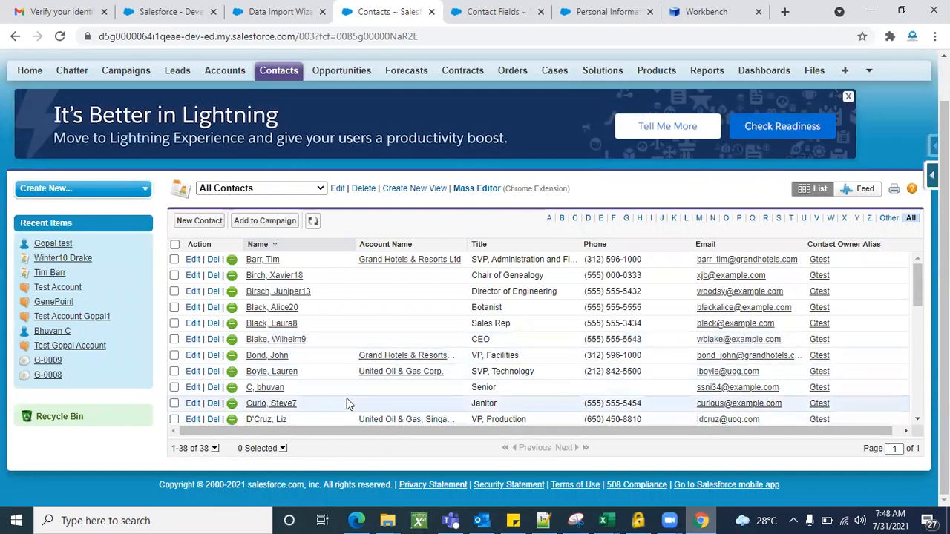
{"action": "scroll", "coordinate": [345, 396], "scroll_direction": "down", "scroll_amount": 6}
{"action": "scroll", "coordinate": [348, 401], "scroll_direction": "up", "scroll_amount": 1}
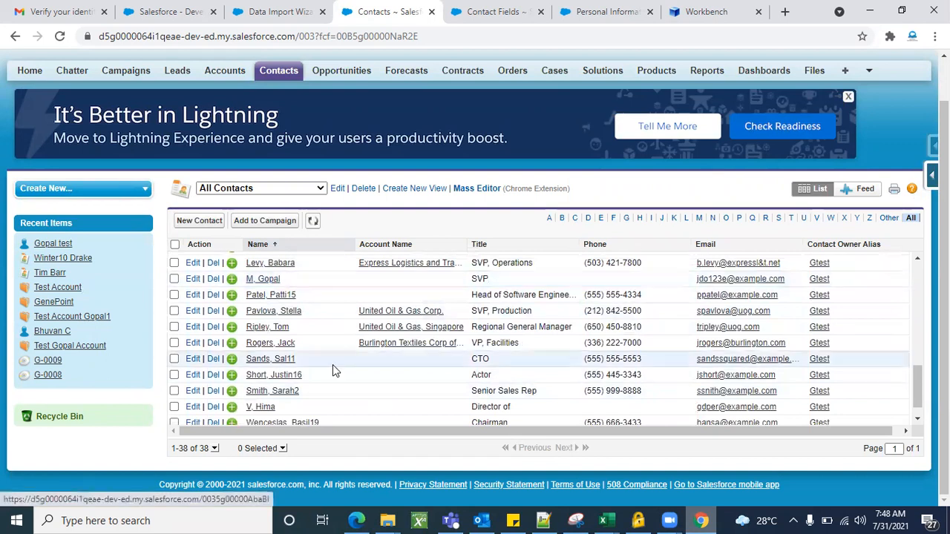
{"action": "scroll", "coordinate": [332, 367], "scroll_direction": "down", "scroll_amount": 1}
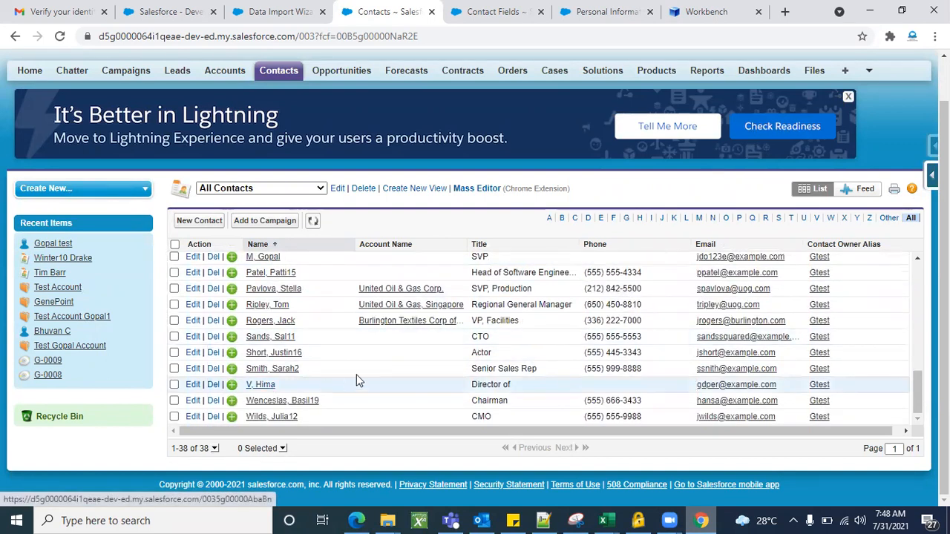
Find the imported contacts titled "Senior" and "Director of" in the All Contacts list and open each record in its own browser tab.
{"action": "scroll", "coordinate": [356, 382], "scroll_direction": "up", "scroll_amount": 6}
{"action": "scroll", "coordinate": [358, 377], "scroll_direction": "up", "scroll_amount": 1}
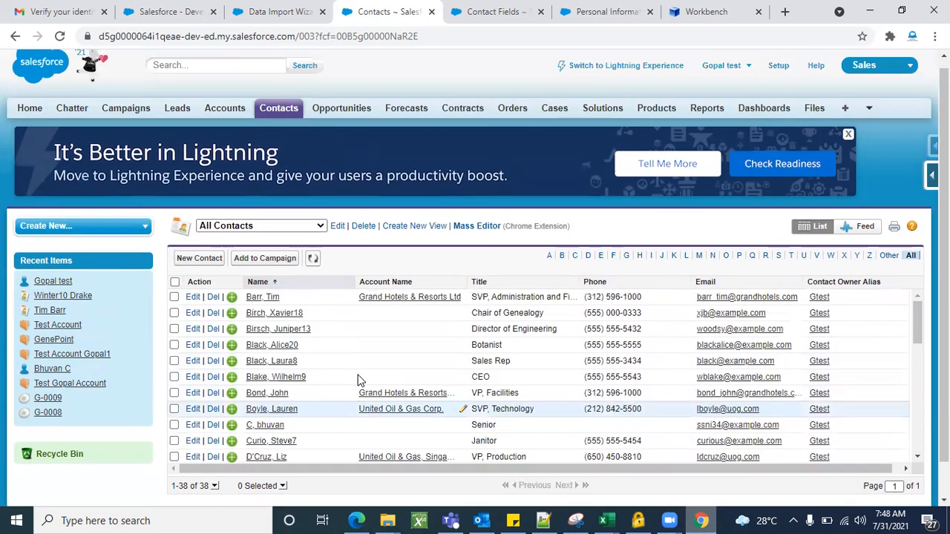
{"action": "scroll", "coordinate": [359, 376], "scroll_direction": "down", "scroll_amount": 1}
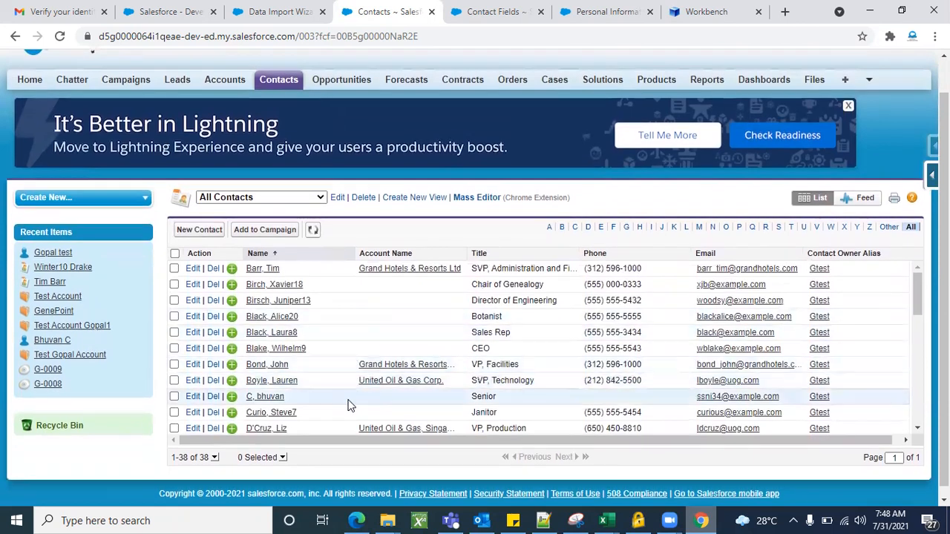
{"action": "scroll", "coordinate": [337, 398], "scroll_direction": "down", "scroll_amount": 1}
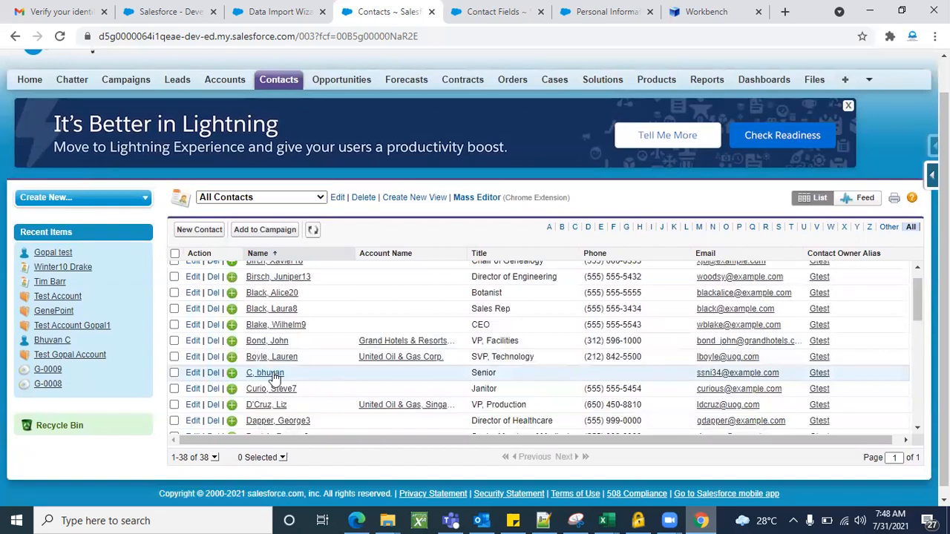
{"action": "right_click", "coordinate": [297, 378]}
{"action": "key", "text": "Escape"}
{"action": "scroll", "coordinate": [383, 394], "scroll_direction": "down", "scroll_amount": 5}
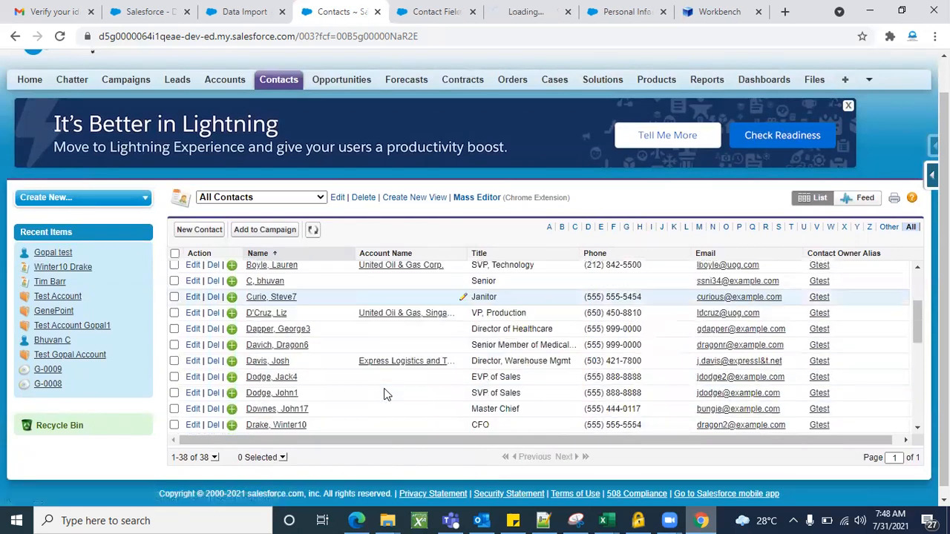
{"action": "scroll", "coordinate": [384, 394], "scroll_direction": "down", "scroll_amount": 1}
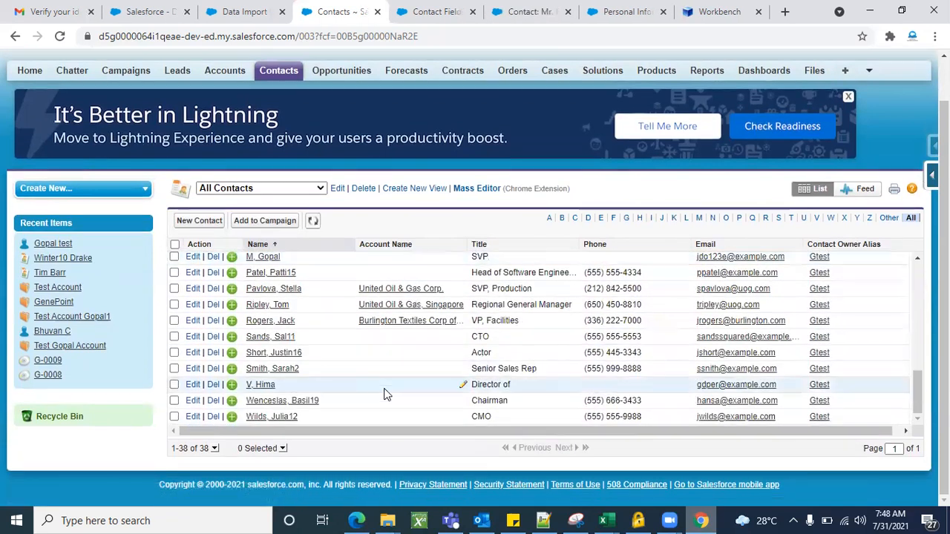
{"action": "right_click", "coordinate": [268, 387]}
{"action": "left_click", "coordinate": [315, 394]}
Check the imported fields of the contact titled "Senior" on its detail page and edit form, leaving the form without saving.
{"action": "left_click", "coordinate": [462, 13]}
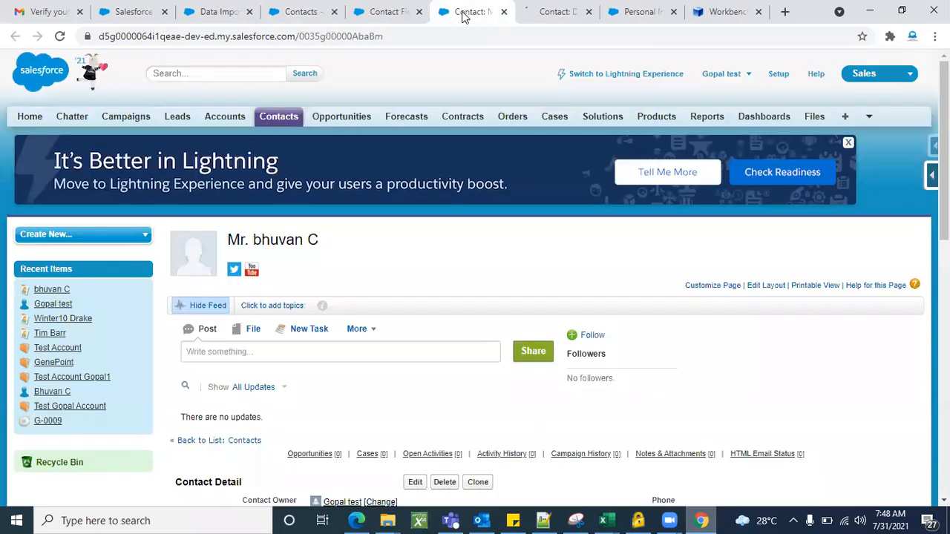
{"action": "scroll", "coordinate": [444, 244], "scroll_direction": "down", "scroll_amount": 5}
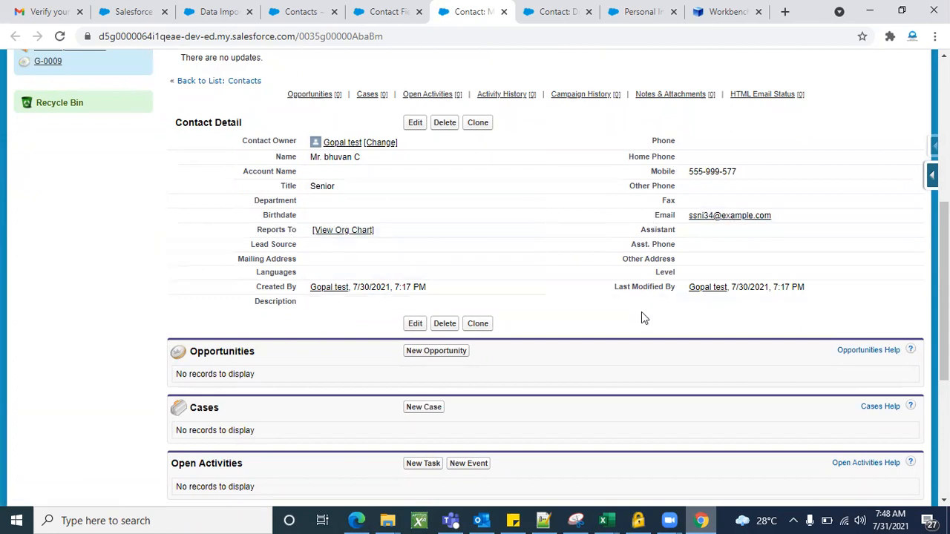
{"action": "scroll", "coordinate": [642, 317], "scroll_direction": "up", "scroll_amount": 1}
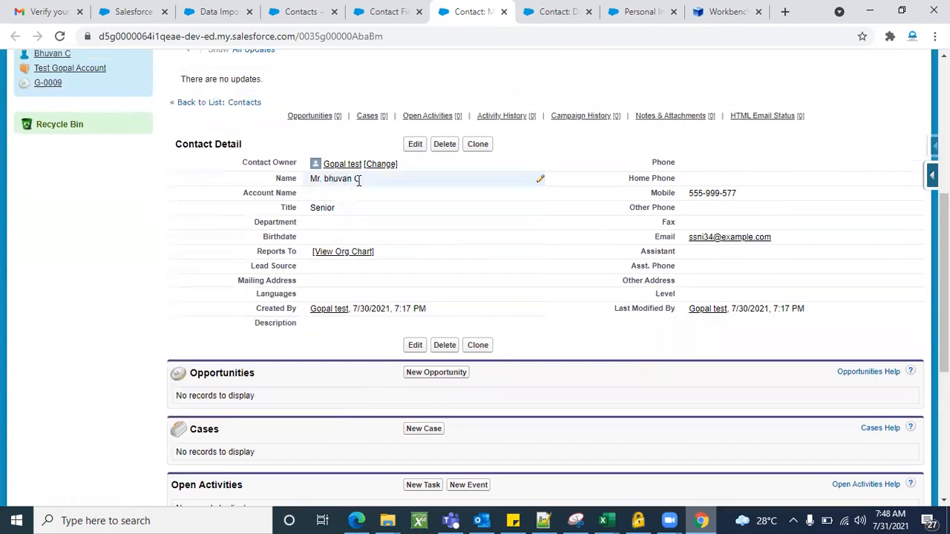
{"action": "left_click", "coordinate": [413, 144]}
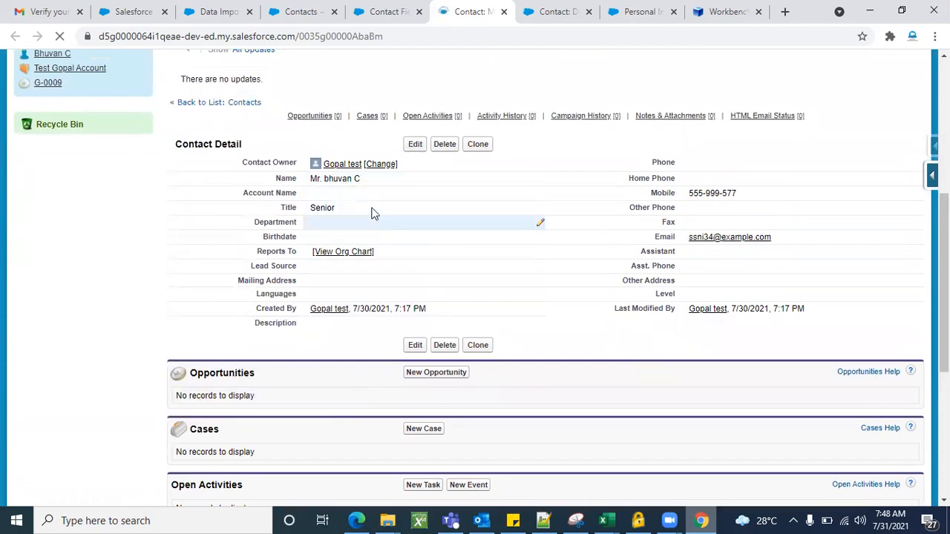
{"action": "scroll", "coordinate": [328, 290], "scroll_direction": "down", "scroll_amount": 2}
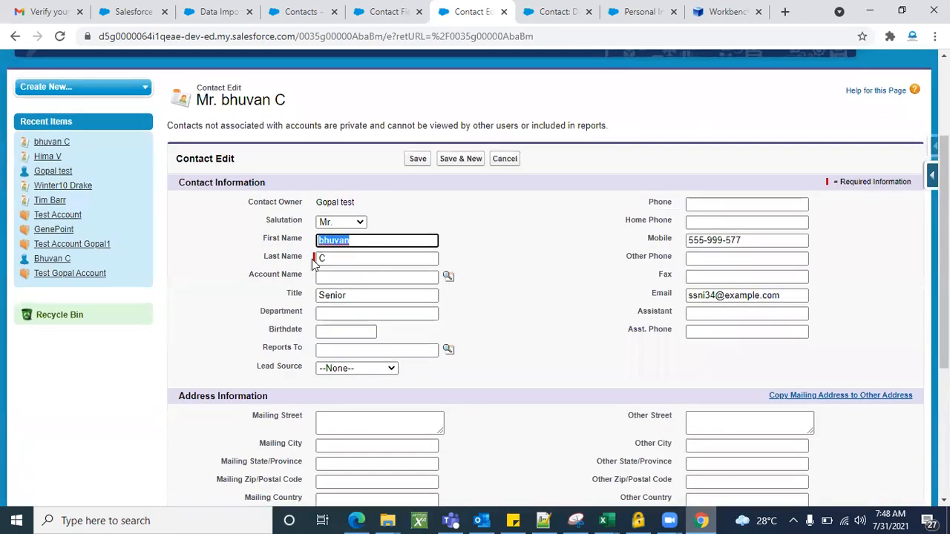
{"action": "left_click", "coordinate": [504, 158]}
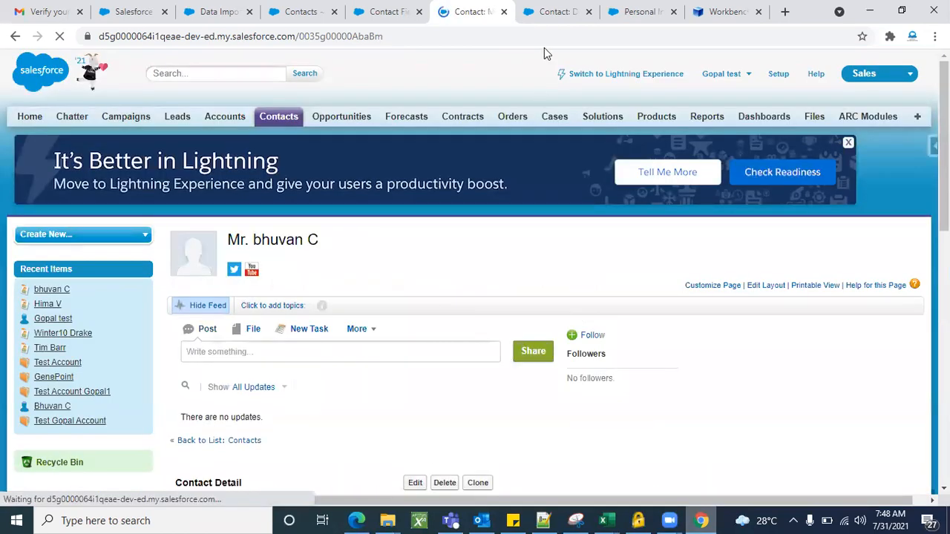
Check the imported fields of the contact titled "Director of" on its detail page and edit form, leaving the form without saving.
{"action": "left_click", "coordinate": [541, 13]}
{"action": "scroll", "coordinate": [441, 297], "scroll_direction": "down", "scroll_amount": 4}
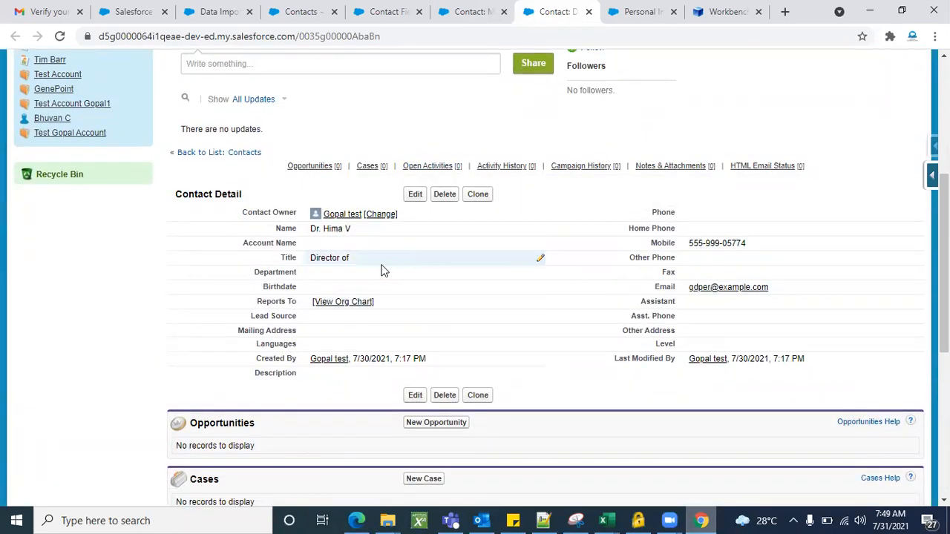
{"action": "left_click", "coordinate": [414, 194]}
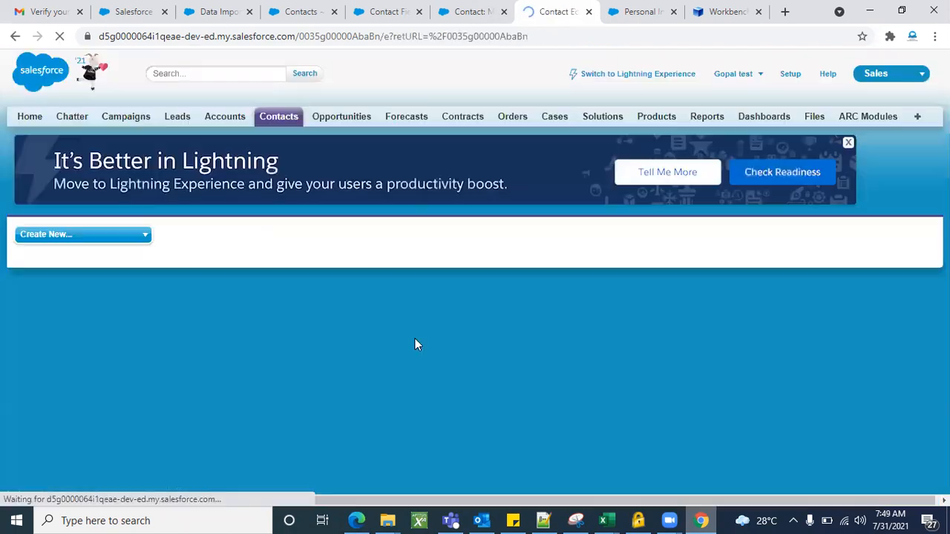
{"action": "scroll", "coordinate": [467, 368], "scroll_direction": "down", "scroll_amount": 2}
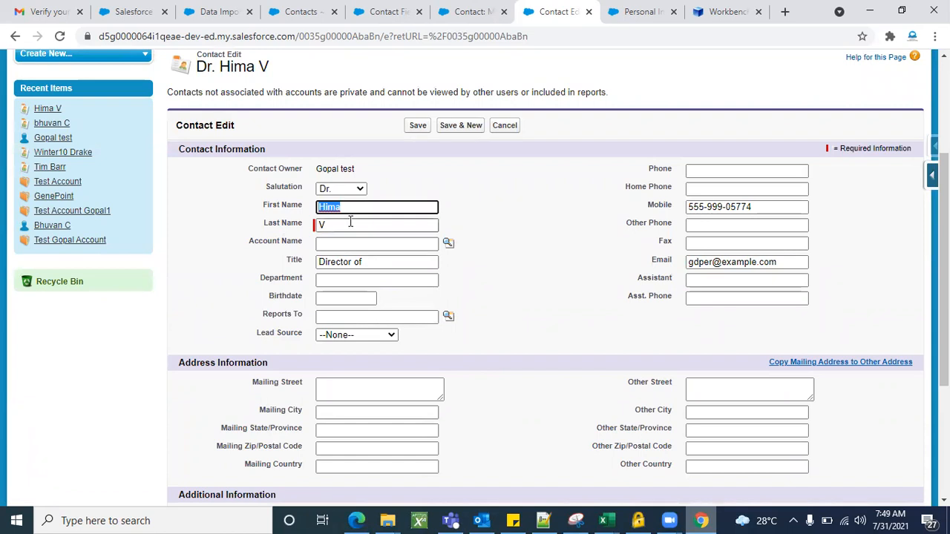
{"action": "left_click", "coordinate": [544, 339]}
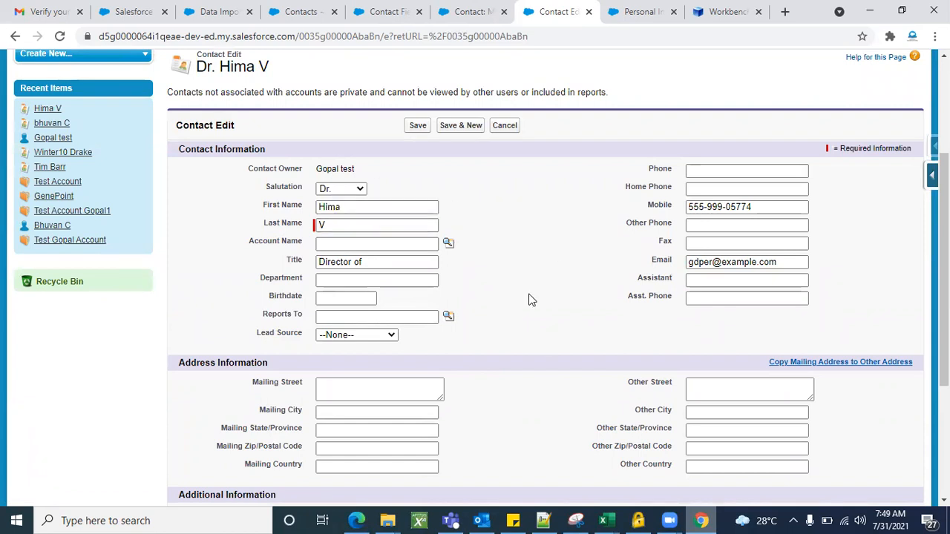
{"action": "left_click", "coordinate": [510, 129]}
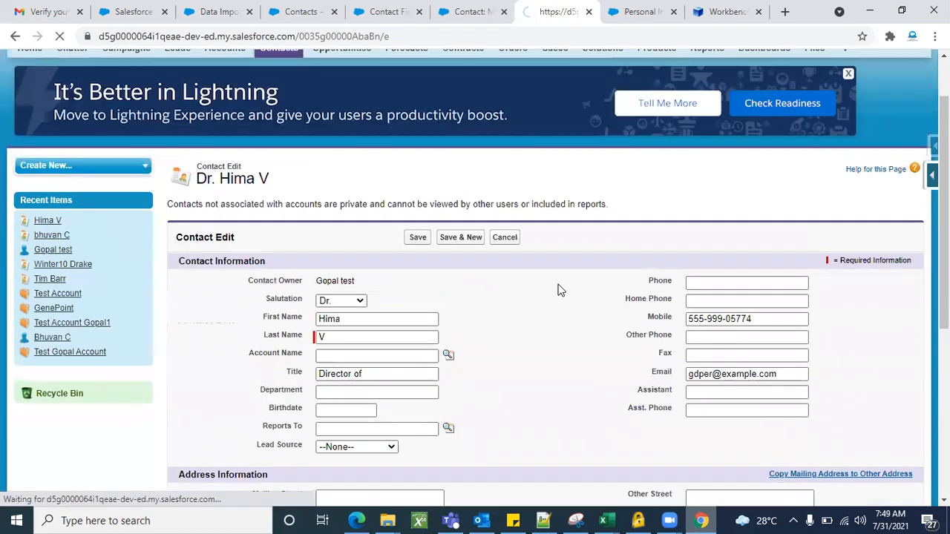
{"action": "scroll", "coordinate": [560, 289], "scroll_direction": "down", "scroll_amount": 6}
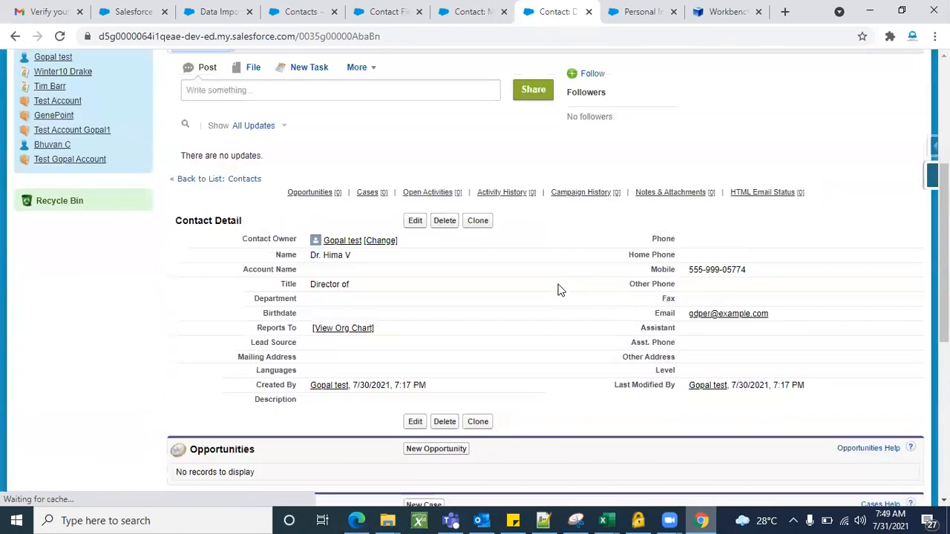
{"action": "scroll", "coordinate": [560, 289], "scroll_direction": "up", "scroll_amount": 6}
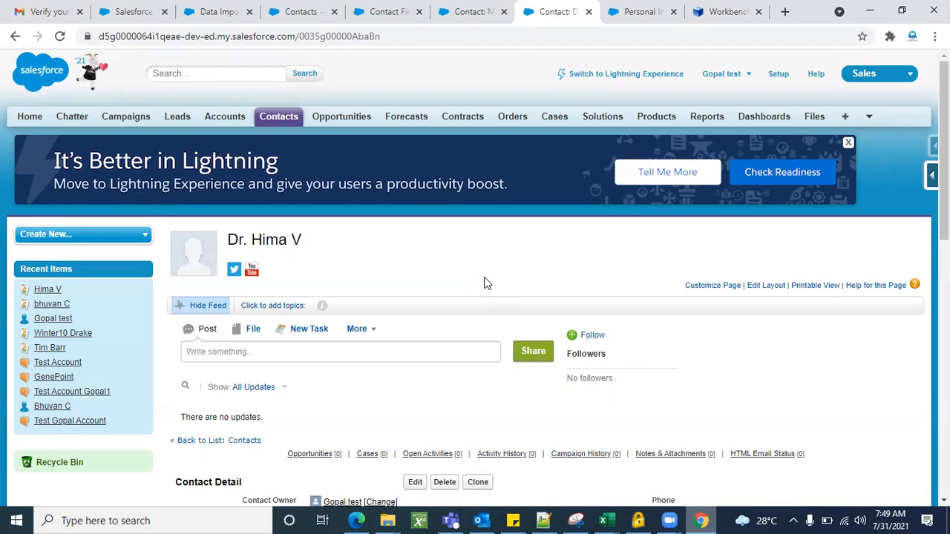
Revisit the Data Loader setup page, the Data Import Wizard, the dataloader.io task list in Edge and the Workbench login page in Chrome to review the import tools.
{"action": "left_click", "coordinate": [122, 11]}
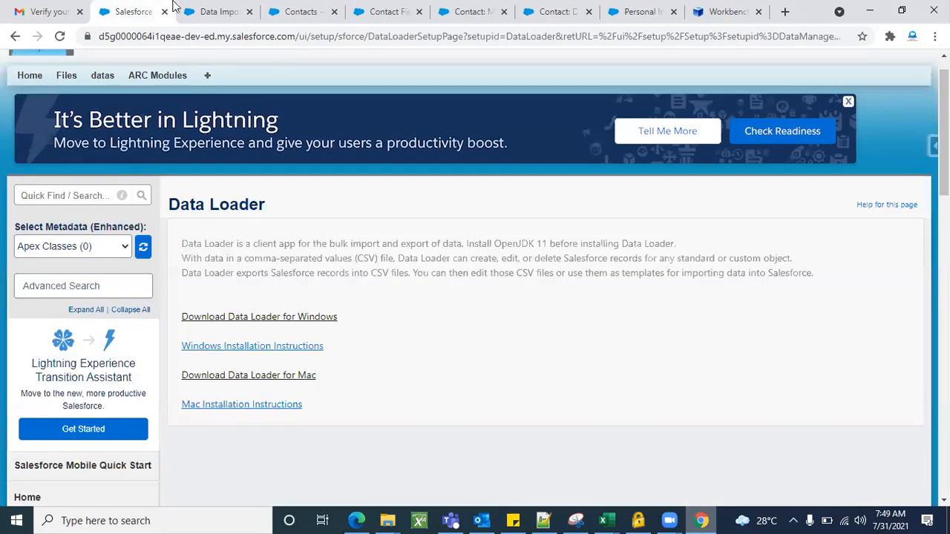
{"action": "left_click", "coordinate": [221, 9]}
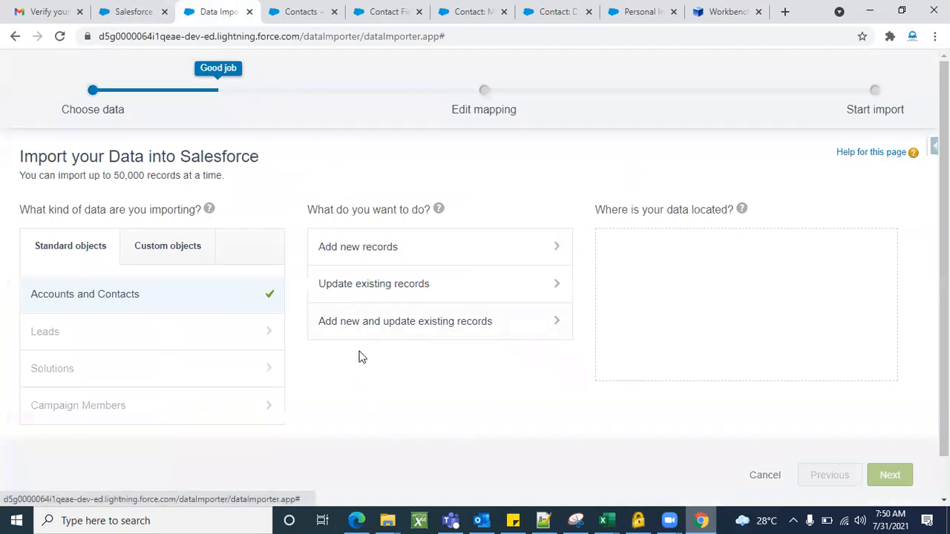
{"action": "left_click", "coordinate": [363, 516]}
{"action": "scroll", "coordinate": [452, 385], "scroll_direction": "up", "scroll_amount": 2}
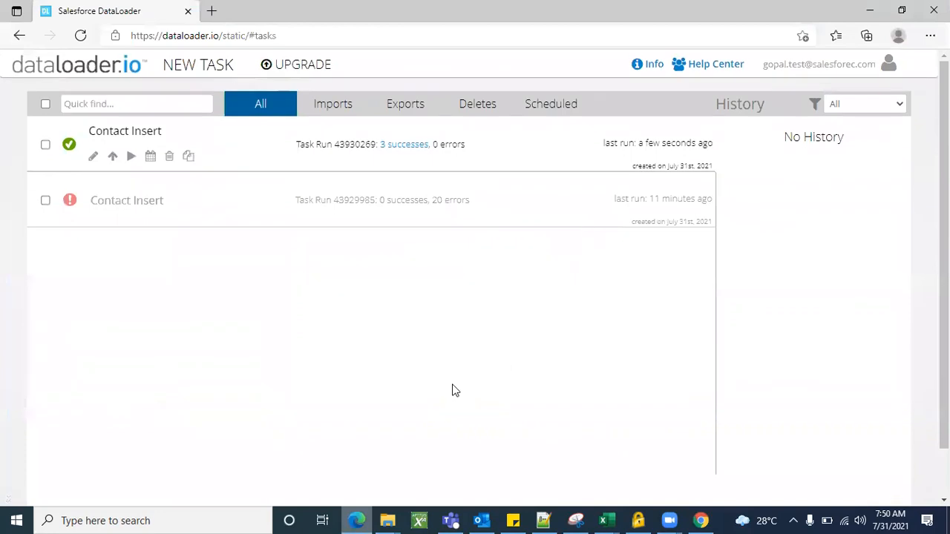
{"action": "left_click", "coordinate": [867, 10]}
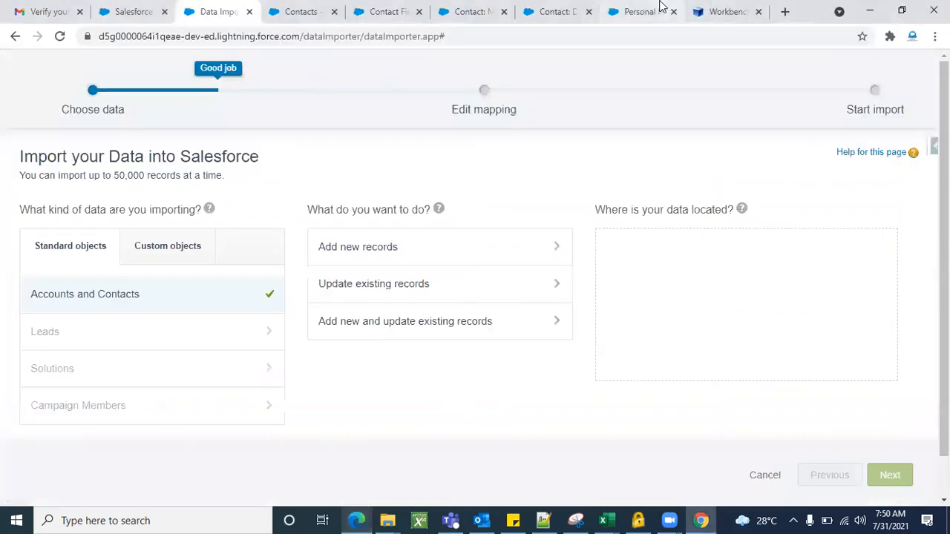
{"action": "left_click", "coordinate": [723, 10]}
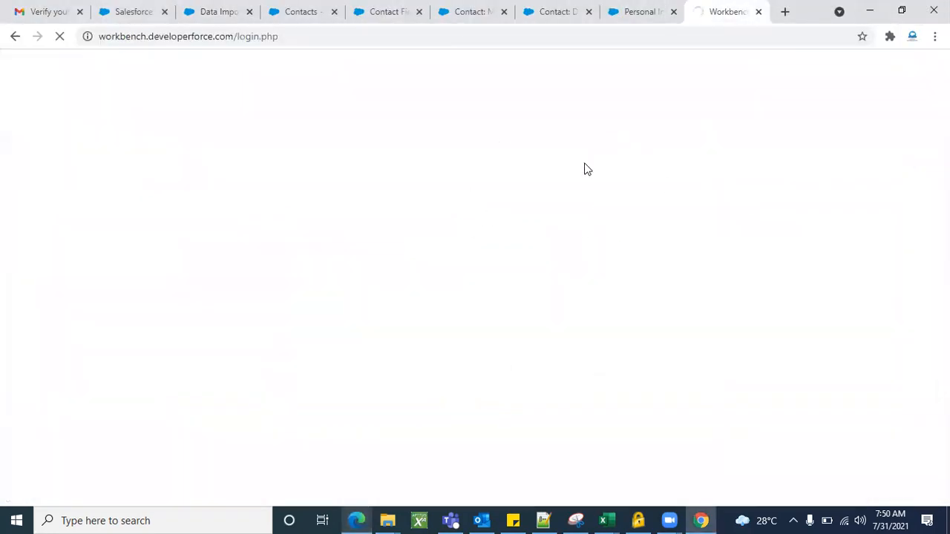
{"action": "left_click", "coordinate": [140, 10]}
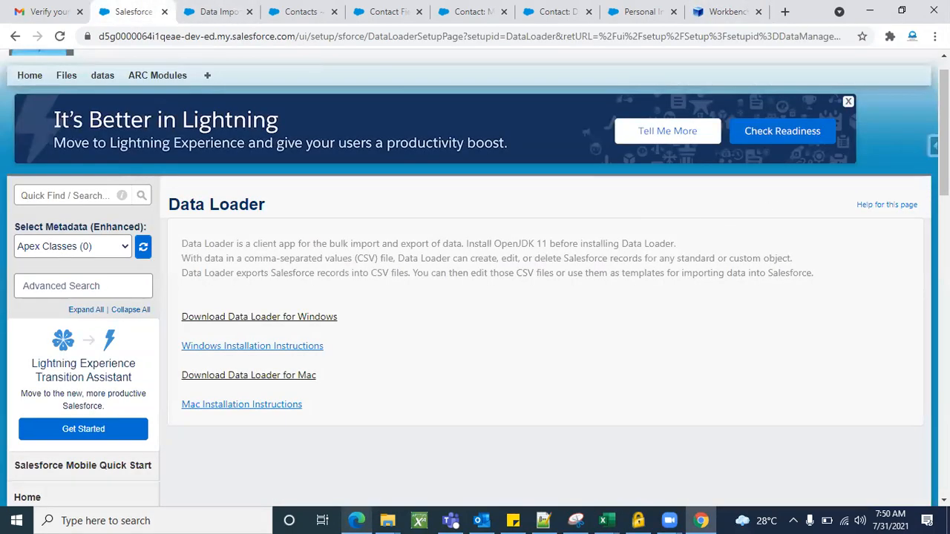
{"action": "left_click", "coordinate": [931, 145]}
Refresh the All Contacts list view and look through its records once more.
{"action": "left_click", "coordinate": [296, 11]}
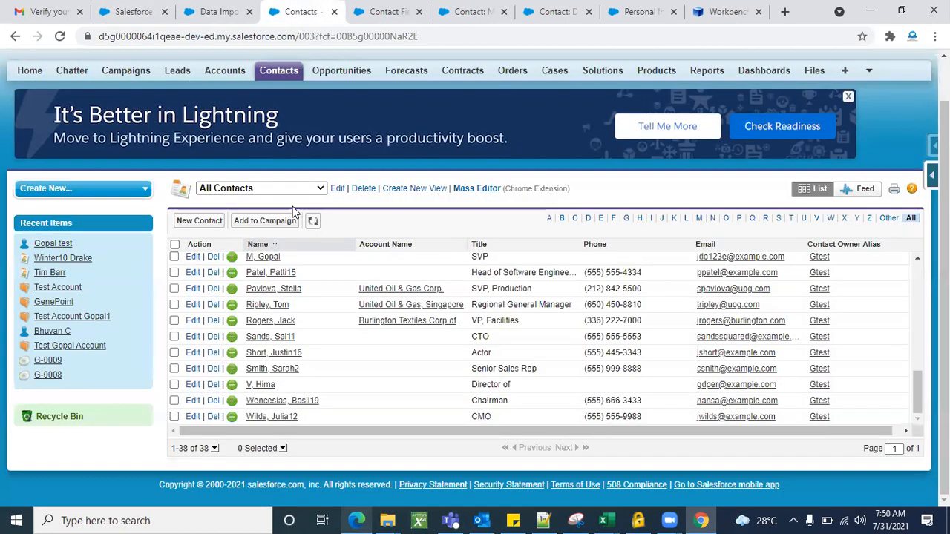
{"action": "left_click", "coordinate": [312, 222]}
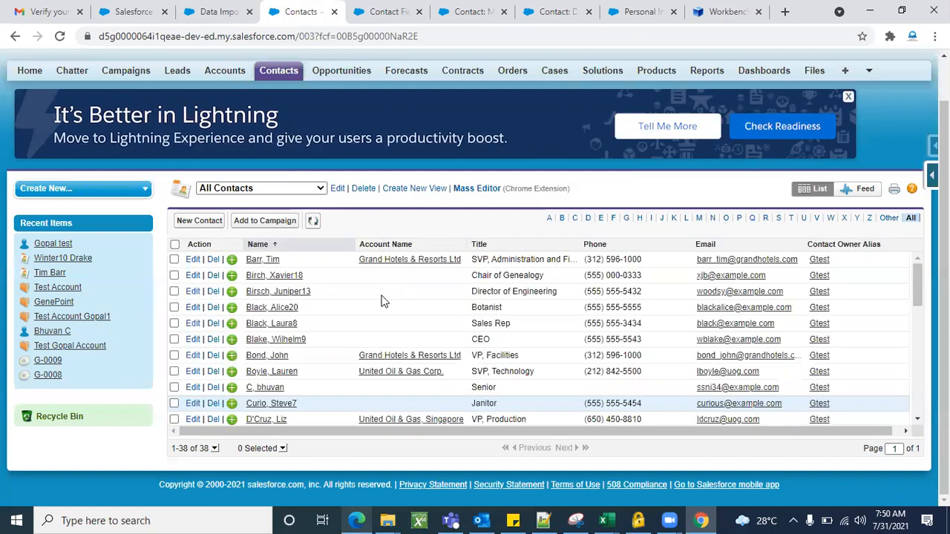
{"action": "scroll", "coordinate": [331, 374], "scroll_direction": "down", "scroll_amount": 3}
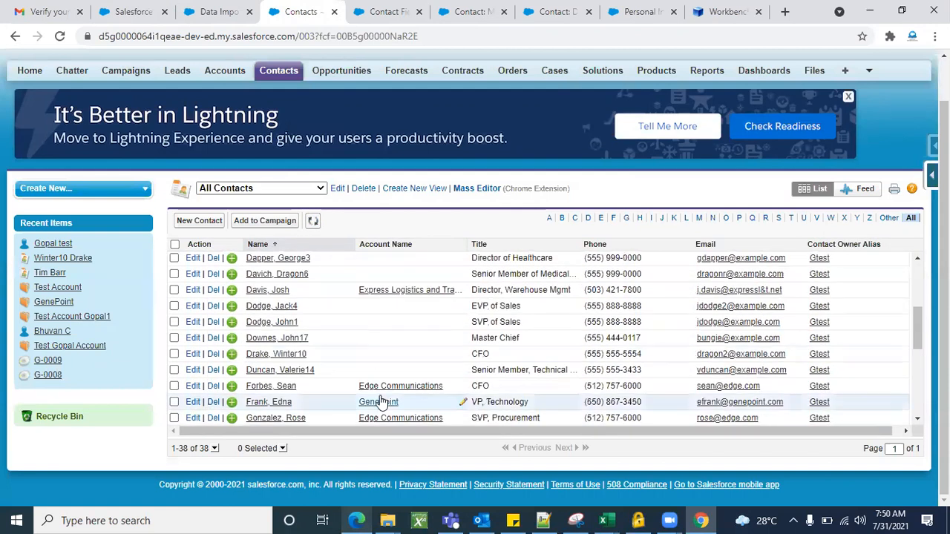
{"action": "scroll", "coordinate": [385, 336], "scroll_direction": "down", "scroll_amount": 3}
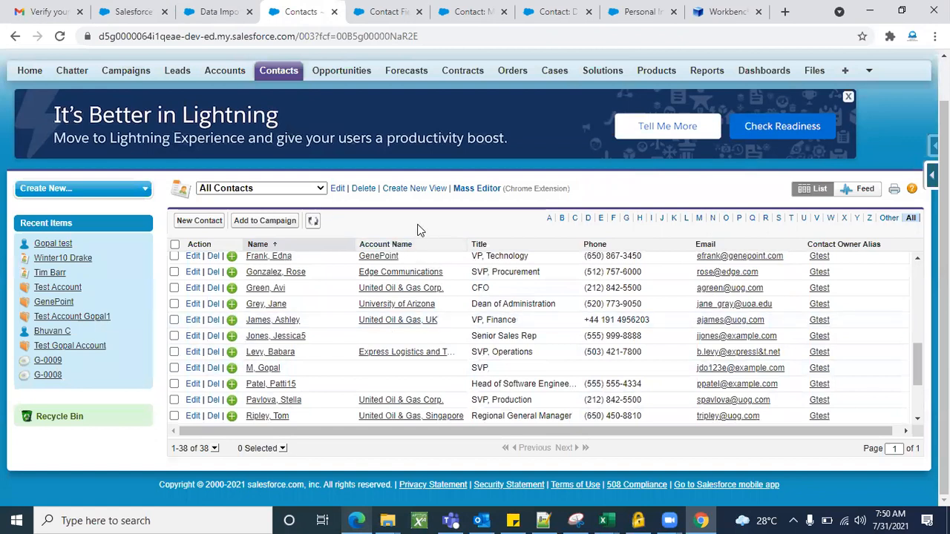
{"action": "scroll", "coordinate": [418, 227], "scroll_direction": "up", "scroll_amount": 1}
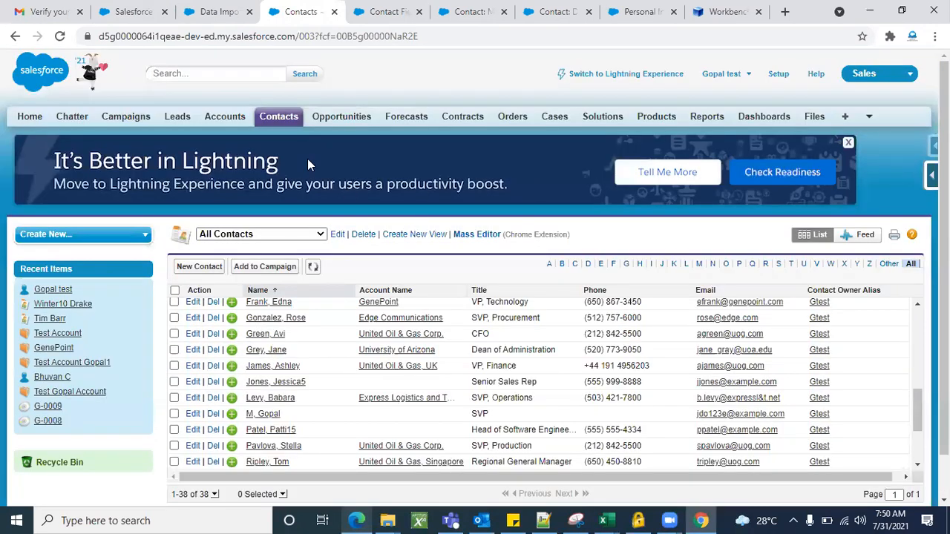
Return to the Data Loader setup page, open the Salesforce inspector extension to view its data export and import options, and close it.
{"action": "left_click", "coordinate": [214, 11]}
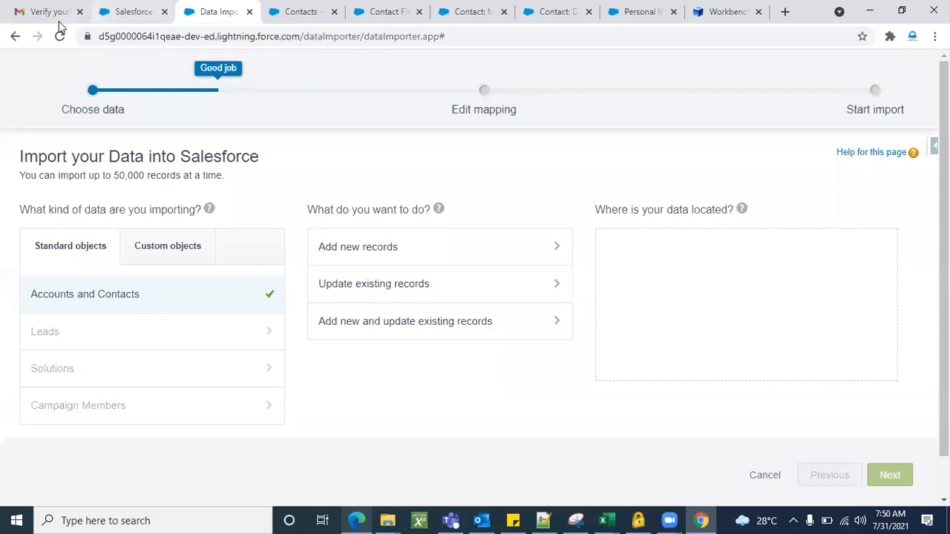
{"action": "left_click", "coordinate": [144, 10]}
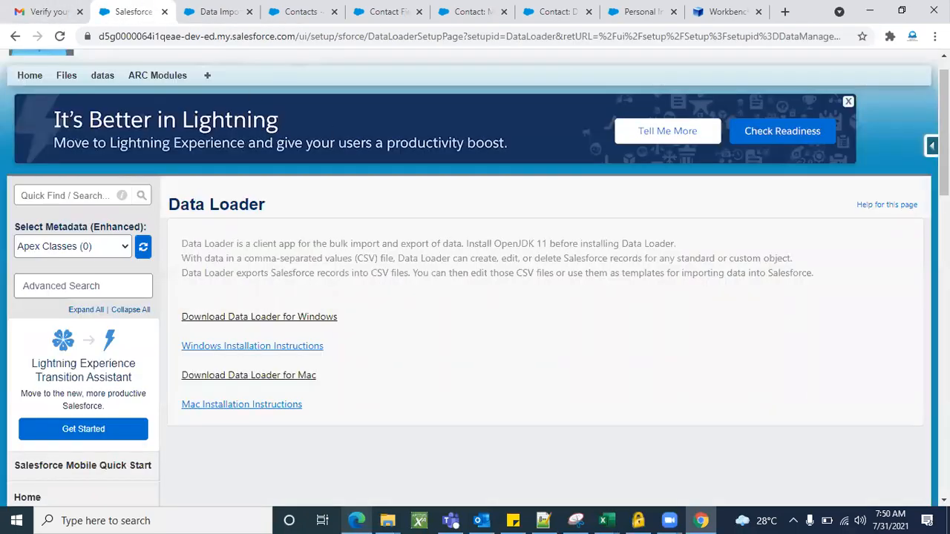
{"action": "left_click", "coordinate": [931, 146]}
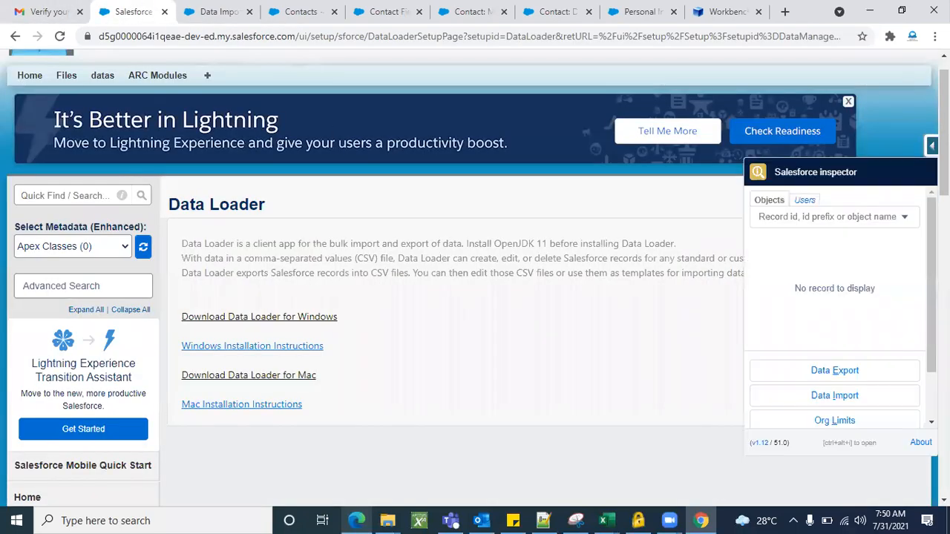
{"action": "double_click", "coordinate": [826, 175]}
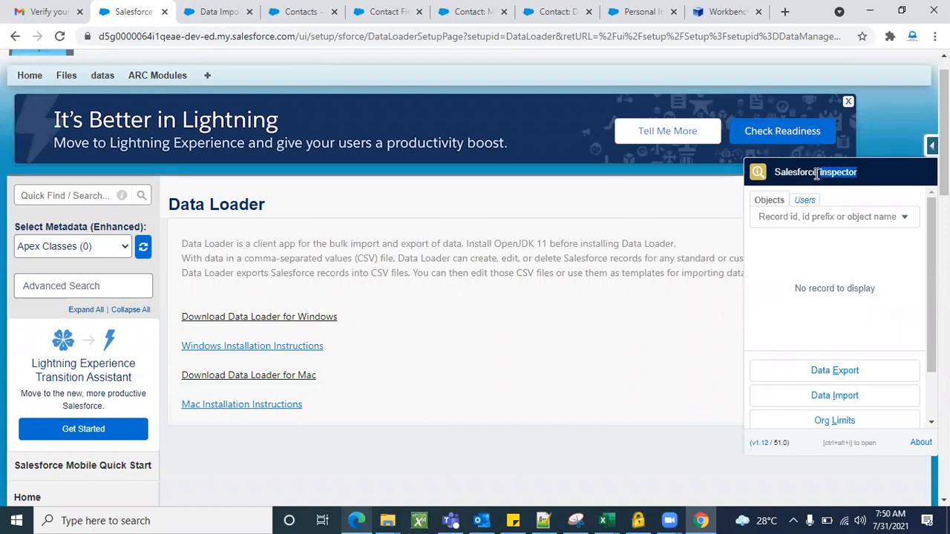
{"action": "triple_click", "coordinate": [816, 174]}
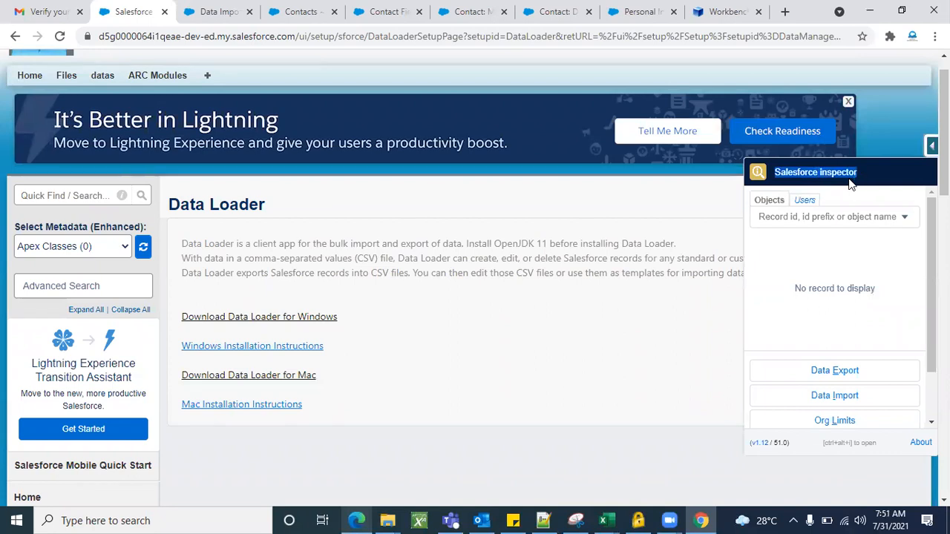
{"action": "left_click", "coordinate": [655, 200]}
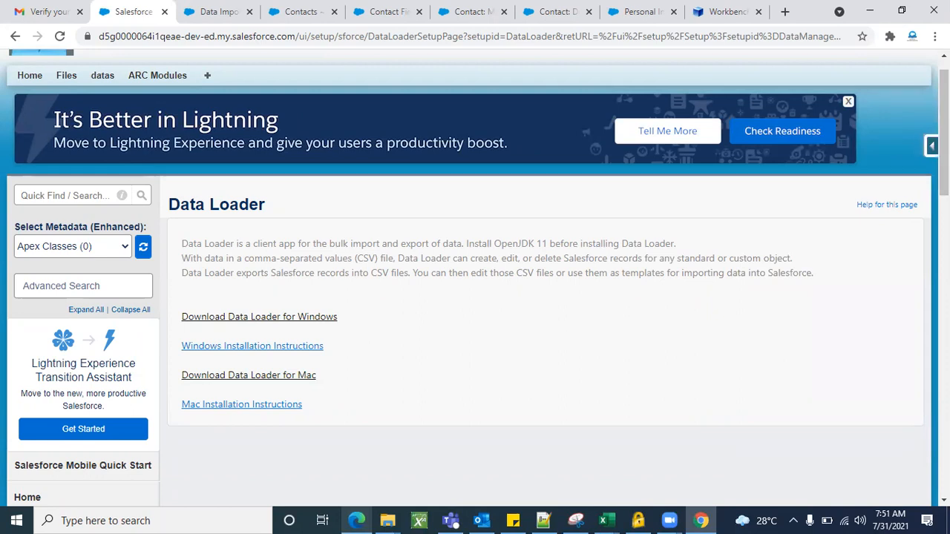
Visit the ARC Modules page and view the force.com quick menu options for the ARC Module record.
{"action": "left_click", "coordinate": [178, 77]}
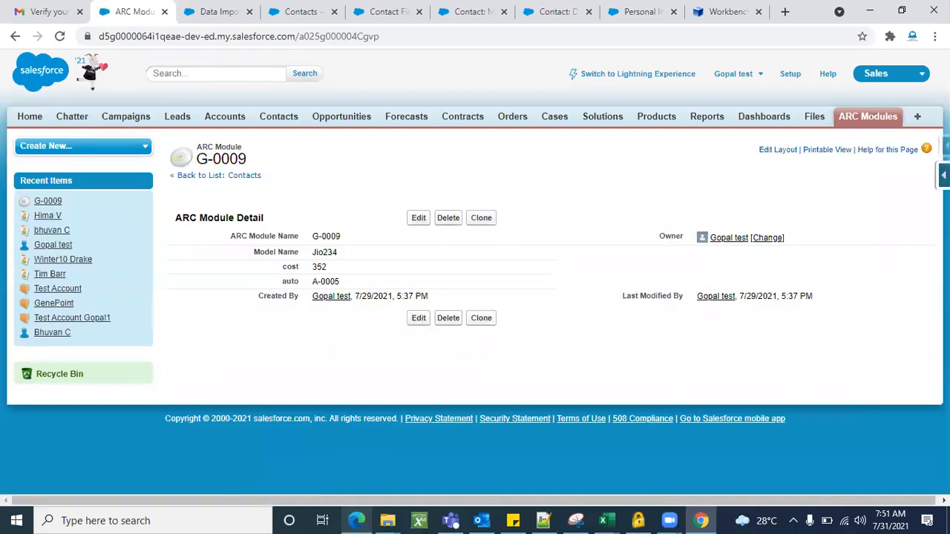
{"action": "left_click", "coordinate": [943, 175]}
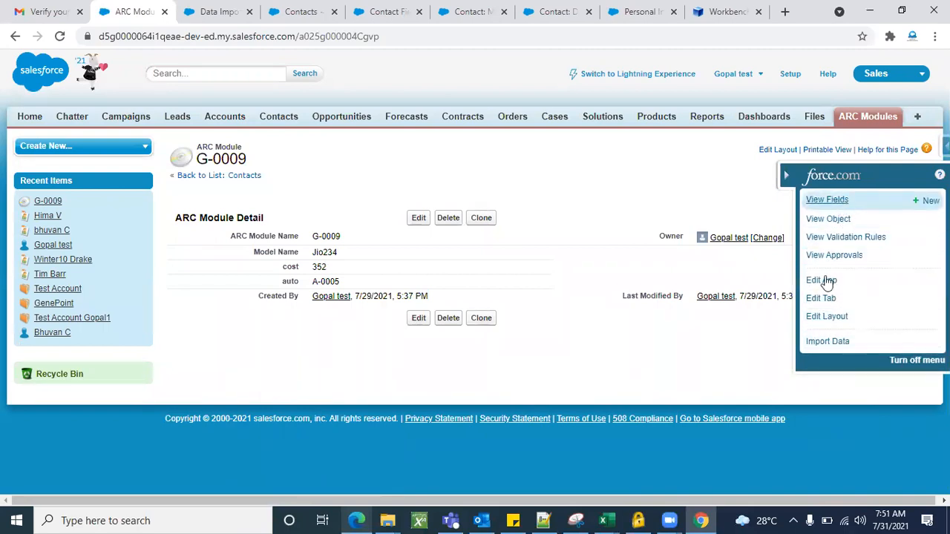
{"action": "left_click", "coordinate": [785, 180]}
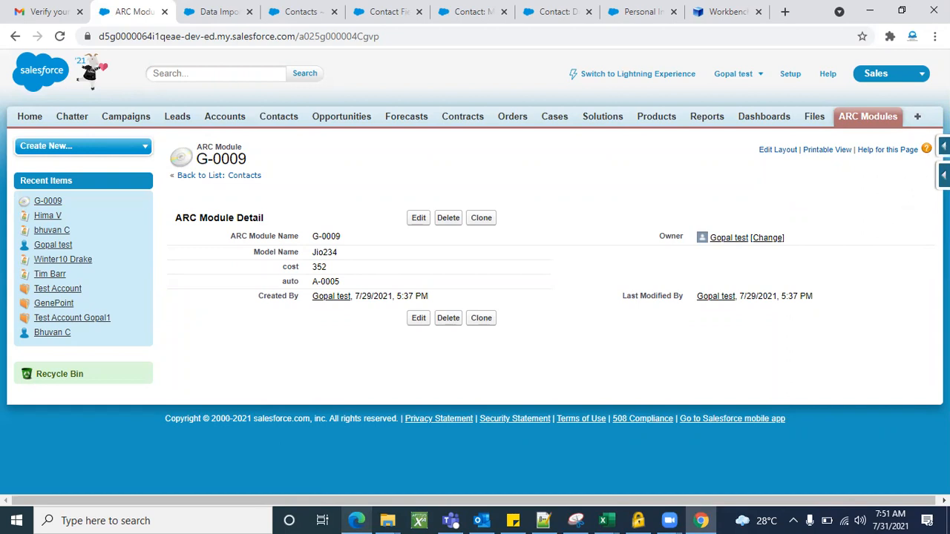
Review the Salesforce inspector options on the ARC Module record and open its Data Export page.
{"action": "left_click", "coordinate": [943, 147]}
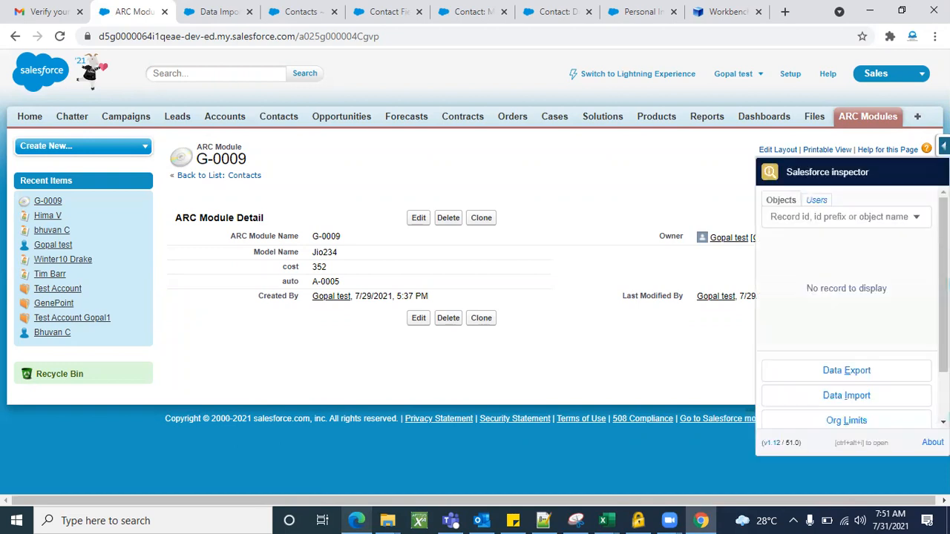
{"action": "scroll", "coordinate": [819, 307], "scroll_direction": "up", "scroll_amount": 1}
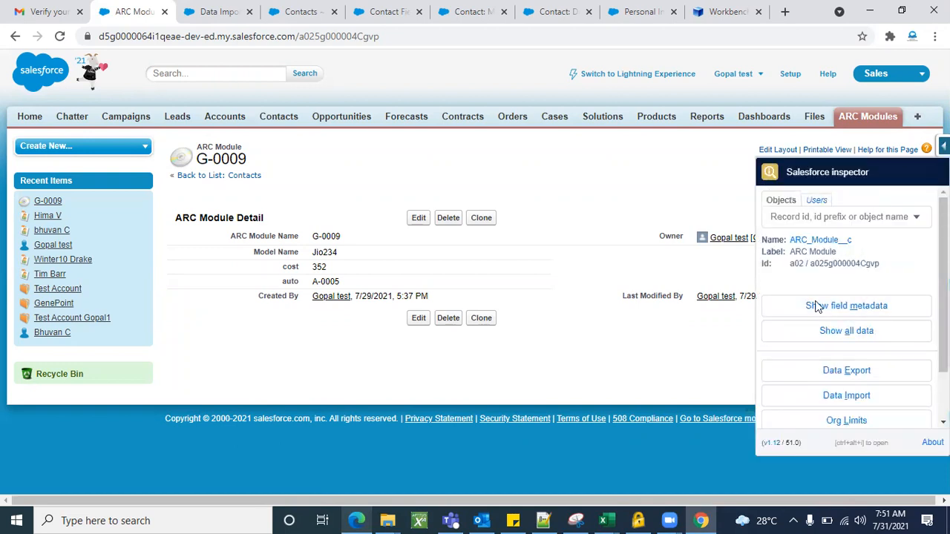
{"action": "scroll", "coordinate": [830, 383], "scroll_direction": "down", "scroll_amount": 1}
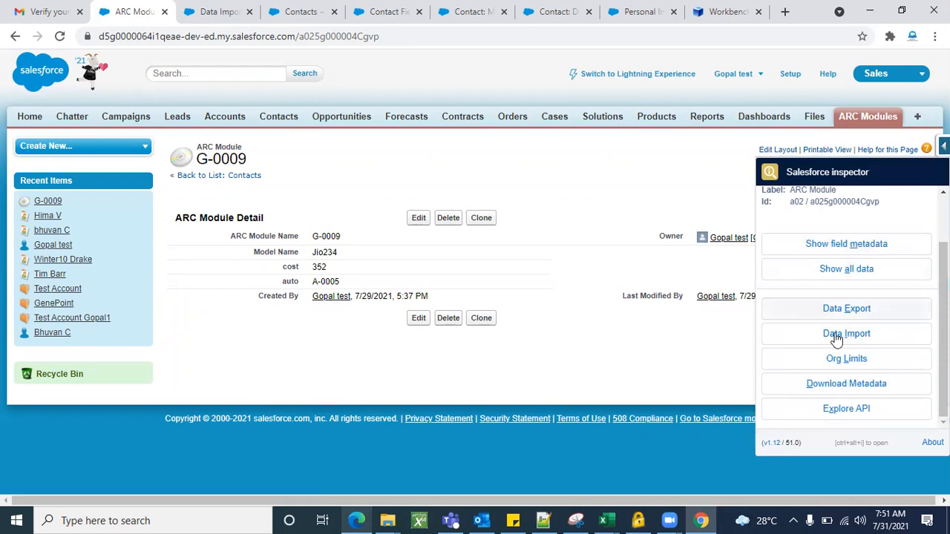
{"action": "scroll", "coordinate": [866, 301], "scroll_direction": "up", "scroll_amount": 1}
{"action": "scroll", "coordinate": [817, 327], "scroll_direction": "down", "scroll_amount": 1}
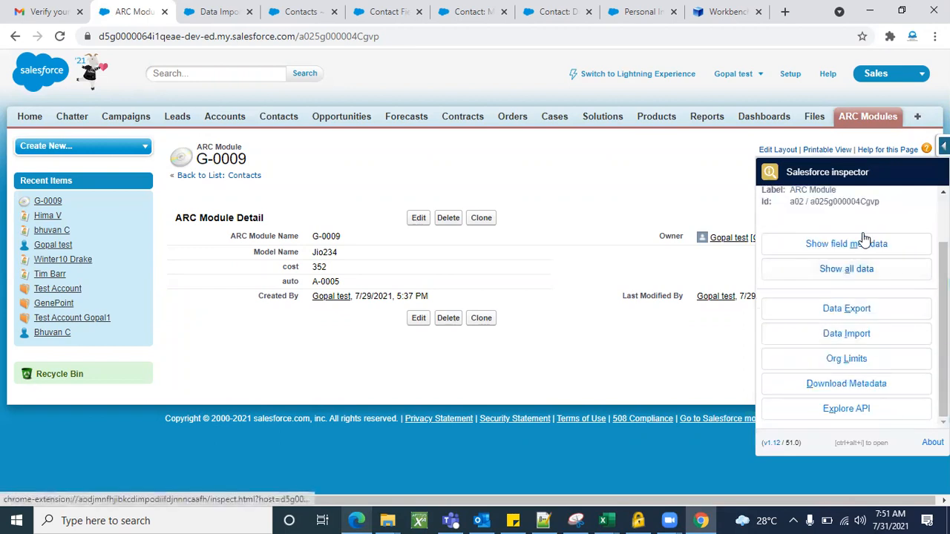
{"action": "scroll", "coordinate": [869, 237], "scroll_direction": "up", "scroll_amount": 1}
{"action": "scroll", "coordinate": [848, 339], "scroll_direction": "down", "scroll_amount": 1}
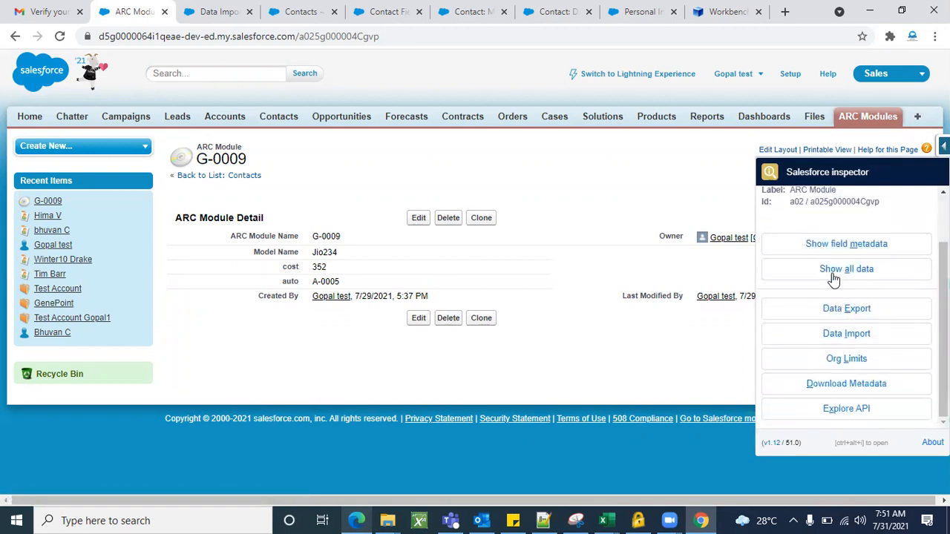
{"action": "left_click", "coordinate": [857, 317]}
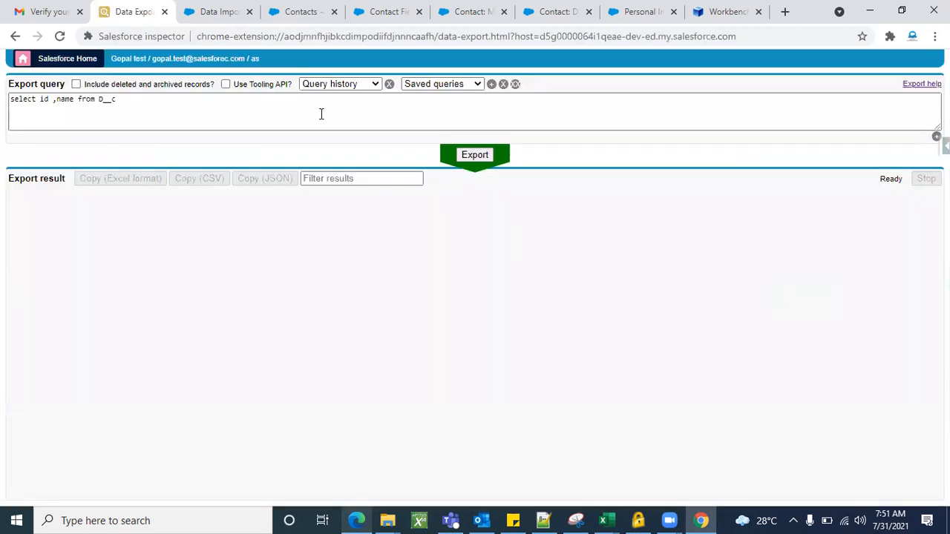
Replace the export query with "Select id , name from Contact" and run the export.
{"action": "left_click", "coordinate": [212, 102]}
{"action": "key", "text": "ctrl+a"}
{"action": "key", "text": "BackSpace"}
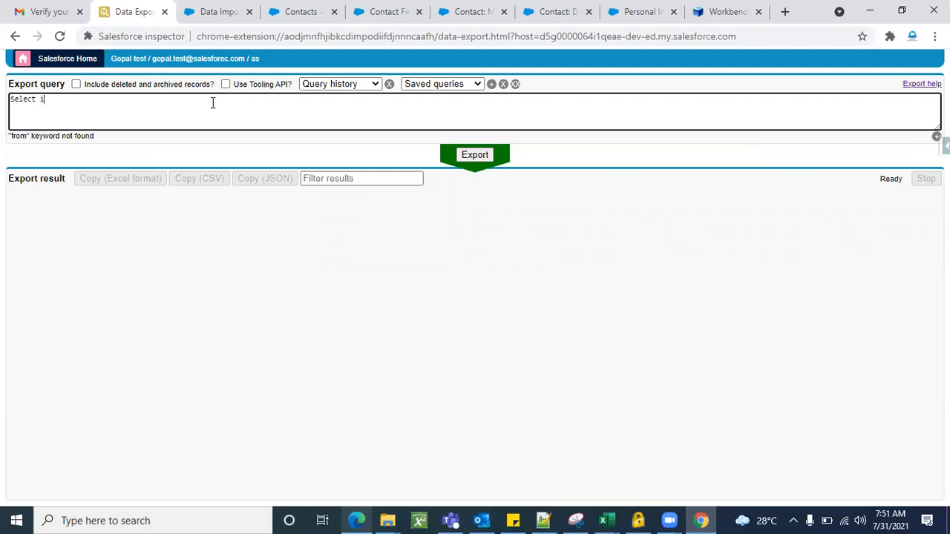
{"action": "type", "text": "anme"}
{"action": "key", "text": "BackSpace"}
{"action": "key", "text": "BackSpace"}
{"action": "key", "text": "BackSpace"}
{"action": "type", "text": "name from contact"}
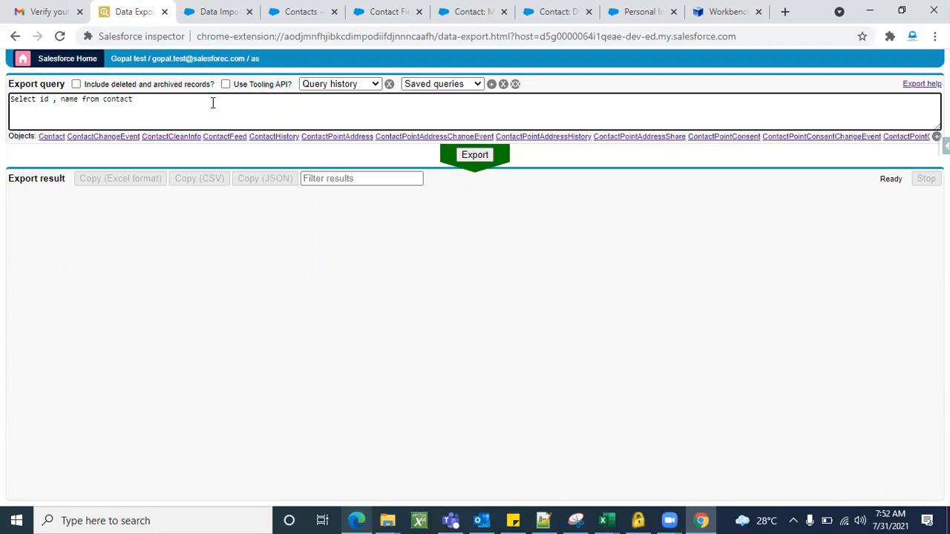
{"action": "left_click", "coordinate": [52, 137]}
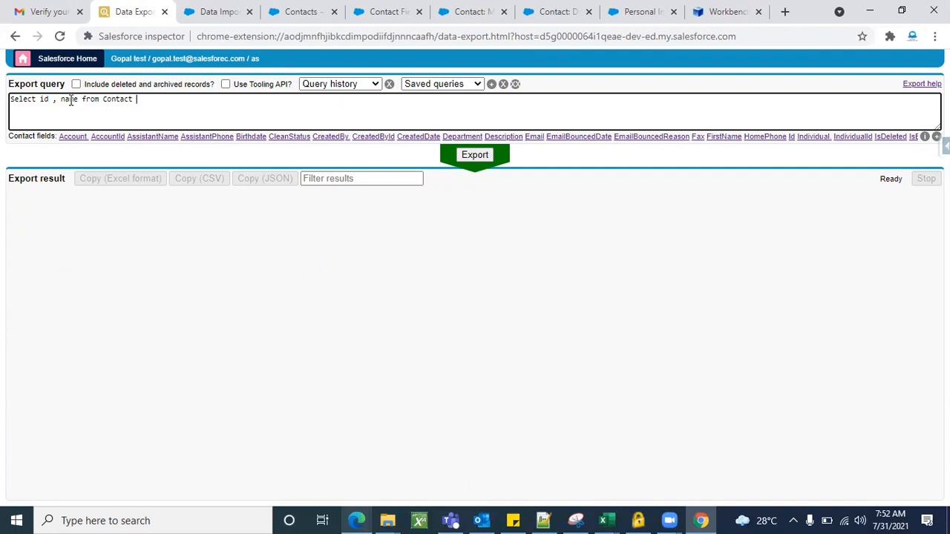
{"action": "double_click", "coordinate": [123, 98]}
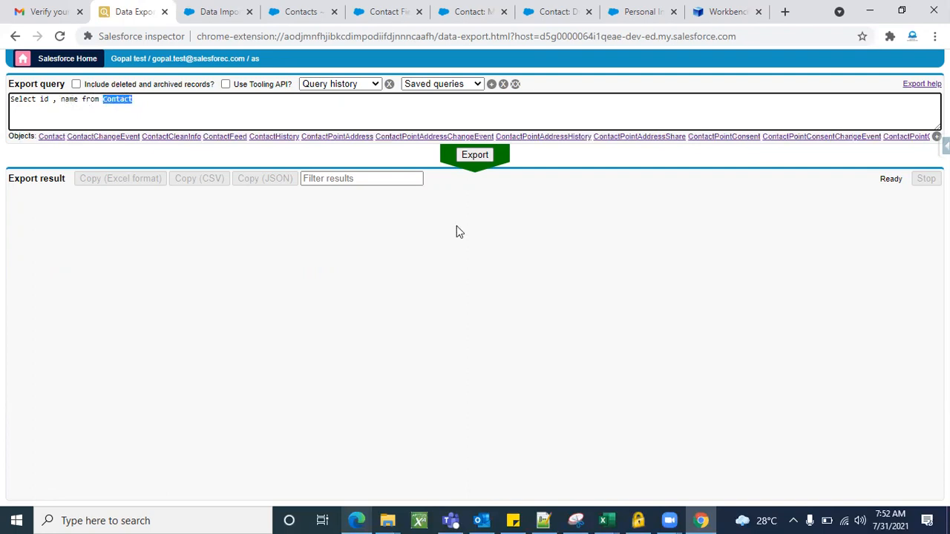
{"action": "left_click", "coordinate": [479, 157]}
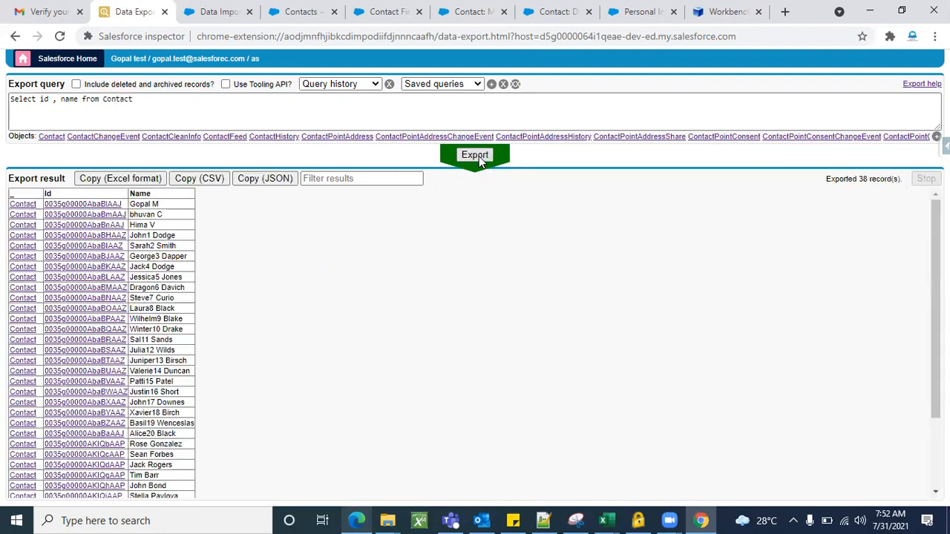
Compare the exported record count with the record count of the All Contacts list view.
{"action": "scroll", "coordinate": [413, 359], "scroll_direction": "down", "scroll_amount": 2}
{"action": "scroll", "coordinate": [413, 358], "scroll_direction": "up", "scroll_amount": 2}
{"action": "left_click", "coordinate": [299, 13]}
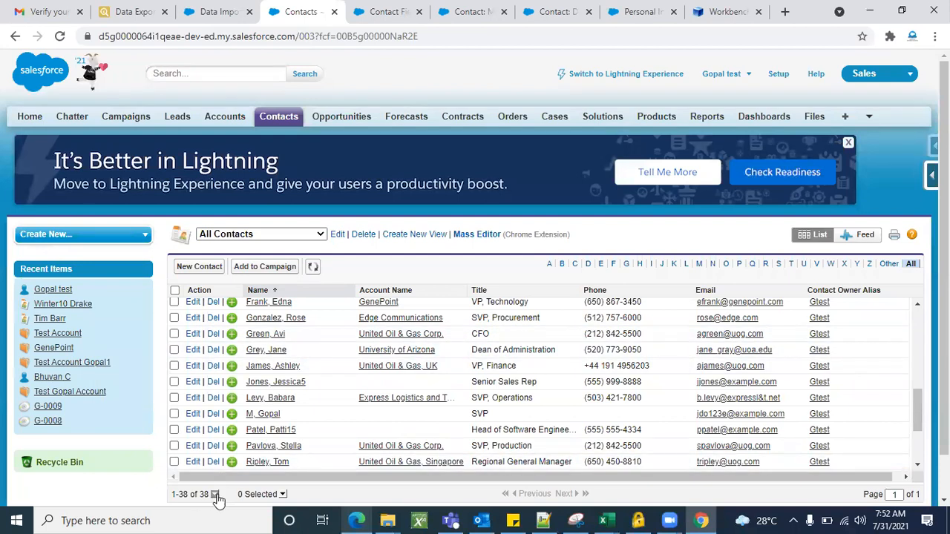
{"action": "left_click", "coordinate": [141, 11]}
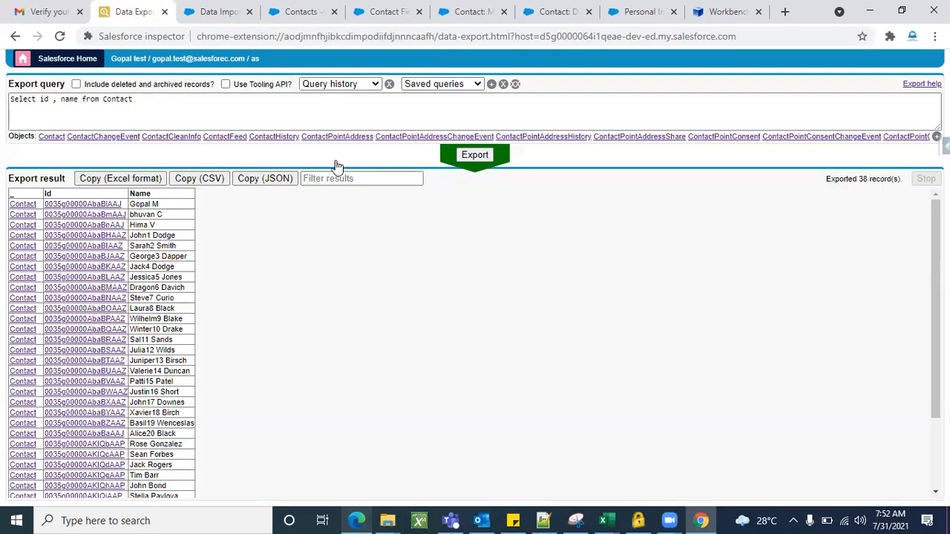
{"action": "scroll", "coordinate": [890, 281], "scroll_direction": "down", "scroll_amount": 3}
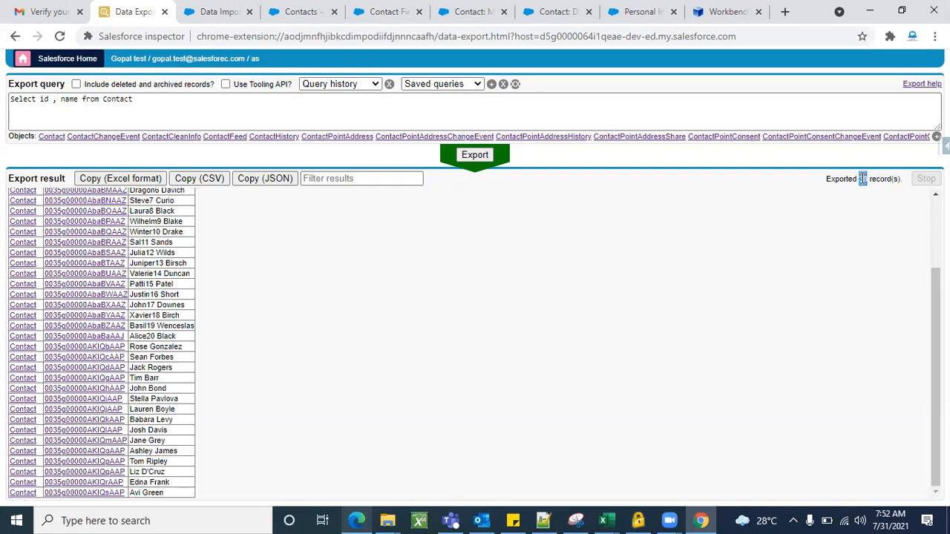
{"action": "triple_click", "coordinate": [863, 178]}
{"action": "left_click", "coordinate": [853, 227]}
Look through the exported contact Ids and names from the first record to the last.
{"action": "scroll", "coordinate": [816, 244], "scroll_direction": "up", "scroll_amount": 2}
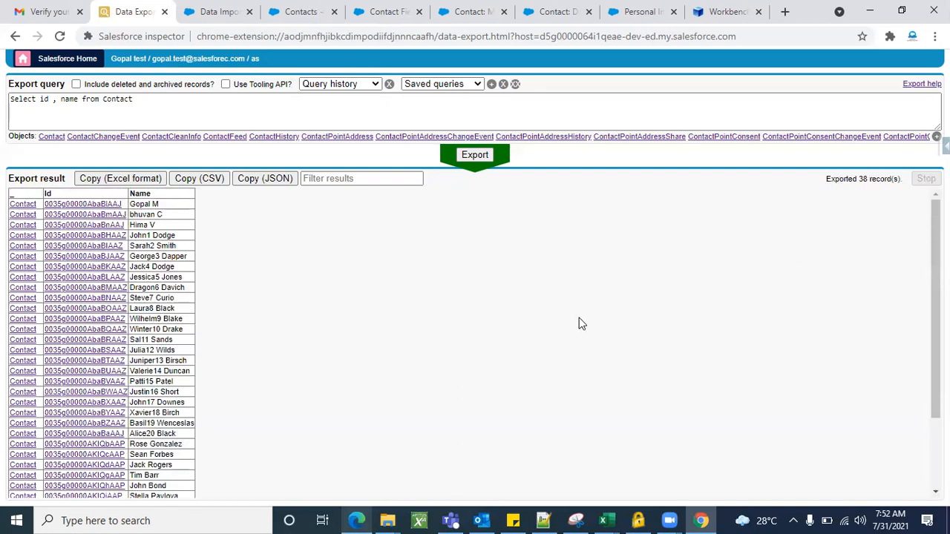
{"action": "scroll", "coordinate": [681, 343], "scroll_direction": "down", "scroll_amount": 3}
{"action": "scroll", "coordinate": [681, 343], "scroll_direction": "up", "scroll_amount": 3}
{"action": "triple_click", "coordinate": [859, 179]}
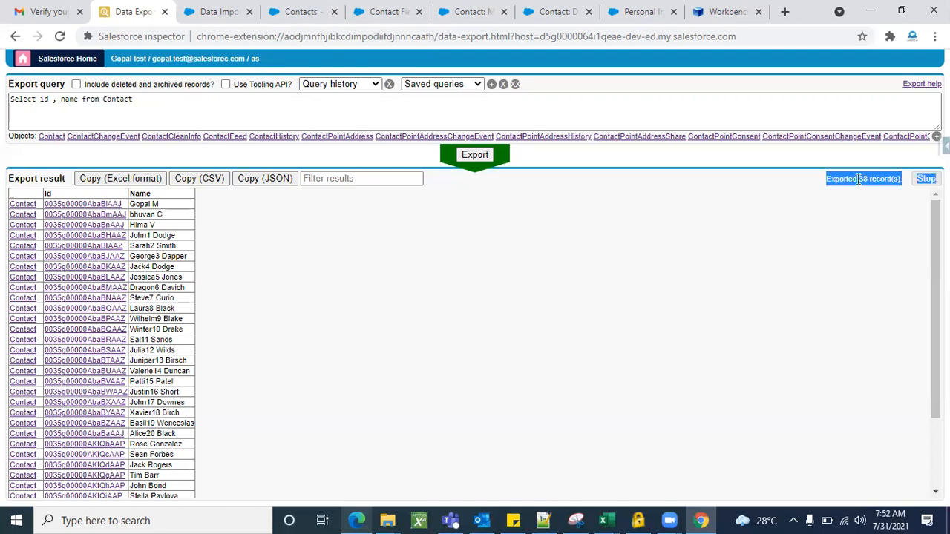
{"action": "left_click", "coordinate": [577, 266]}
{"action": "scroll", "coordinate": [307, 388], "scroll_direction": "down", "scroll_amount": 2}
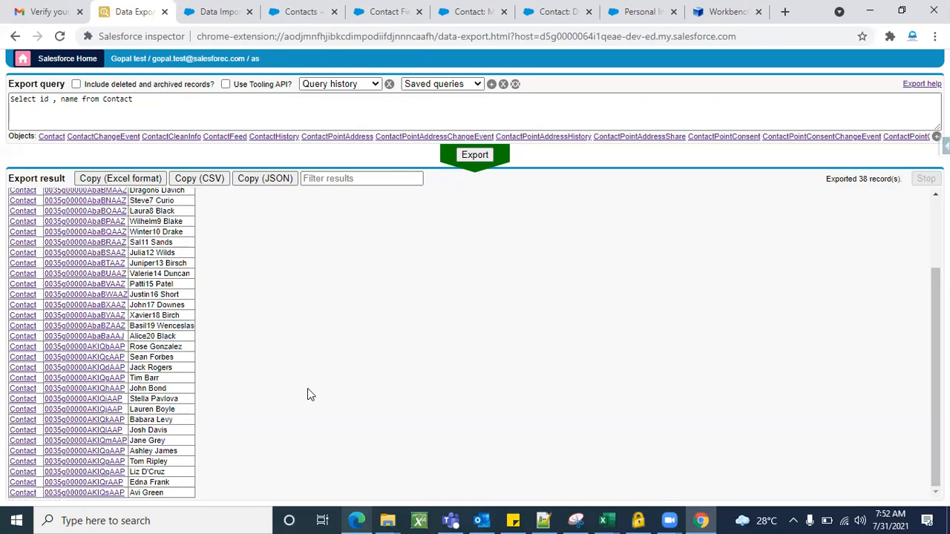
{"action": "scroll", "coordinate": [307, 388], "scroll_direction": "up", "scroll_amount": 2}
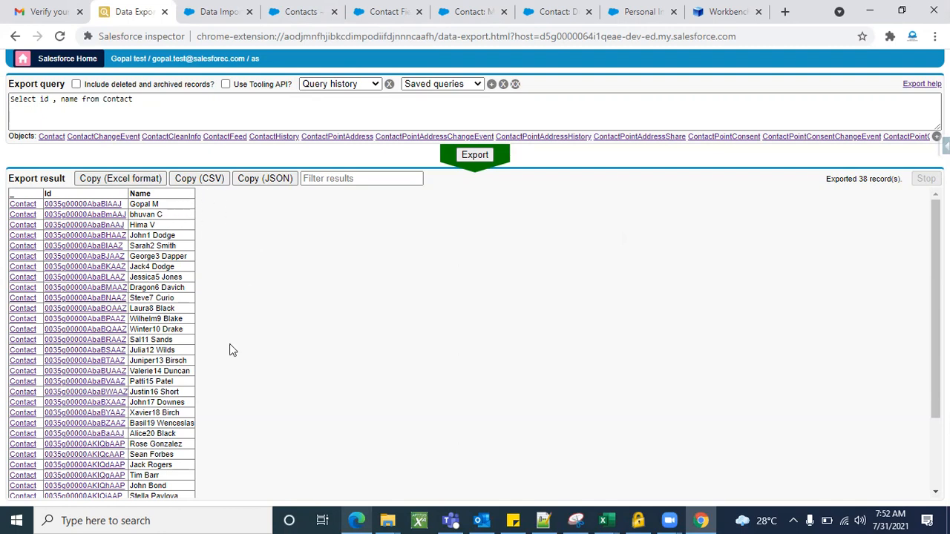
{"action": "scroll", "coordinate": [200, 369], "scroll_direction": "down", "scroll_amount": 2}
{"action": "scroll", "coordinate": [276, 407], "scroll_direction": "up", "scroll_amount": 3}
Copy the export result in Excel format and paste it into a new sheet of the DATA import workbook in Excel.
{"action": "left_click", "coordinate": [114, 183]}
{"action": "left_click", "coordinate": [164, 520]}
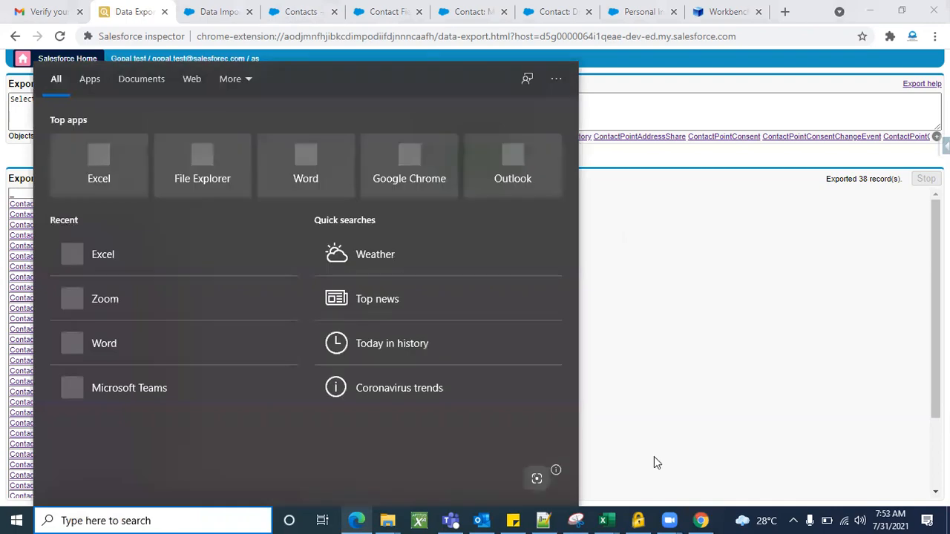
{"action": "left_click", "coordinate": [609, 519]}
{"action": "left_click", "coordinate": [844, 489]}
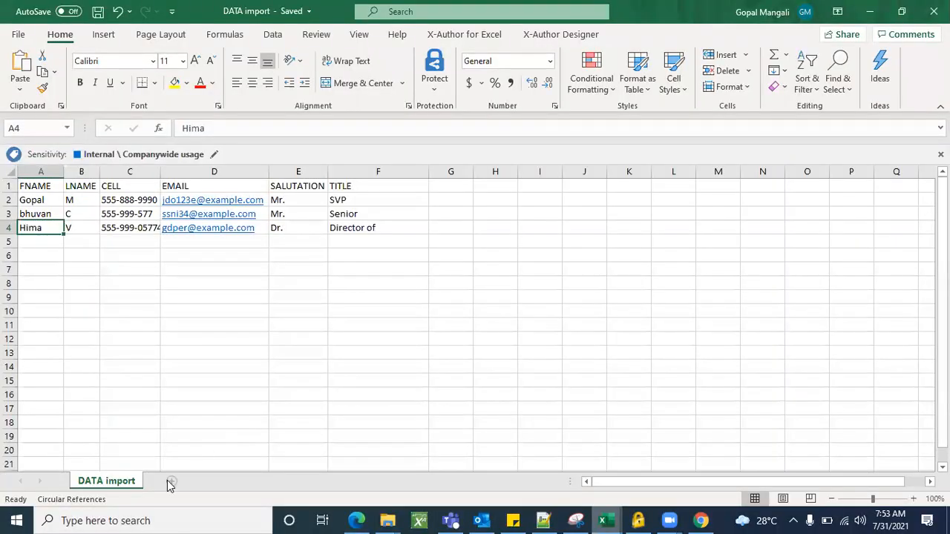
{"action": "left_click", "coordinate": [171, 481]}
{"action": "key", "text": "ctrl+v"}
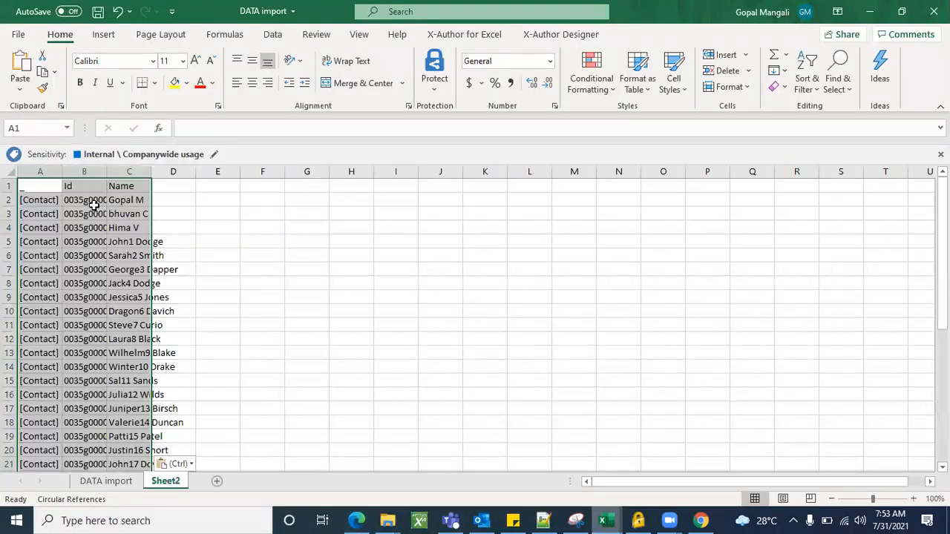
Widen the Id and Name columns to fit their contents and dismiss the circular reference warning.
{"action": "left_click_drag", "start_coordinate": [151, 172], "coordinate": [150, 171]}
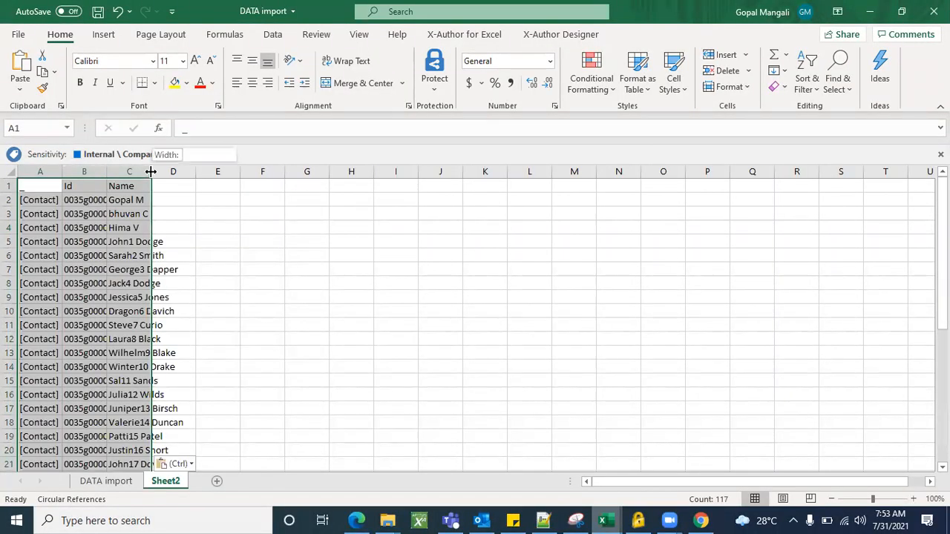
{"action": "double_click", "coordinate": [106, 171]}
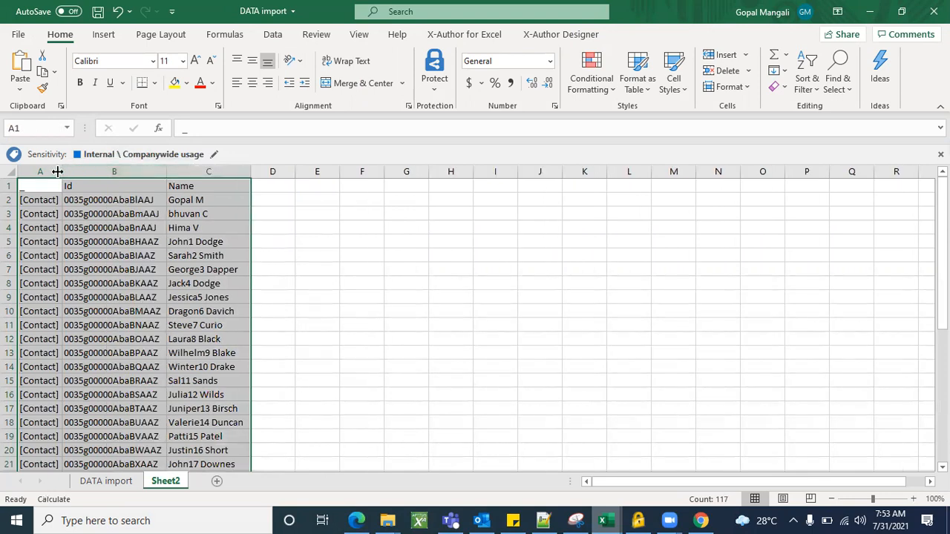
{"action": "left_click", "coordinate": [404, 307]}
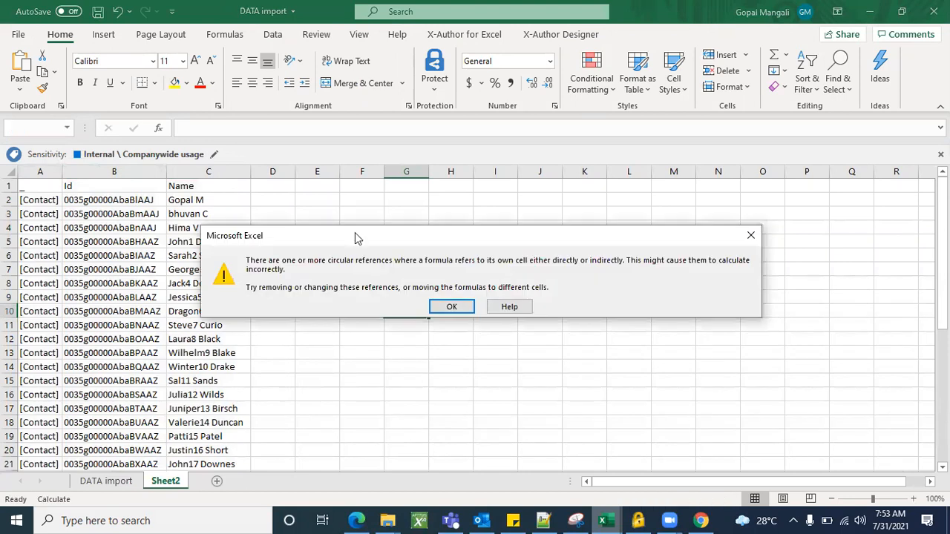
{"action": "left_click", "coordinate": [451, 307]}
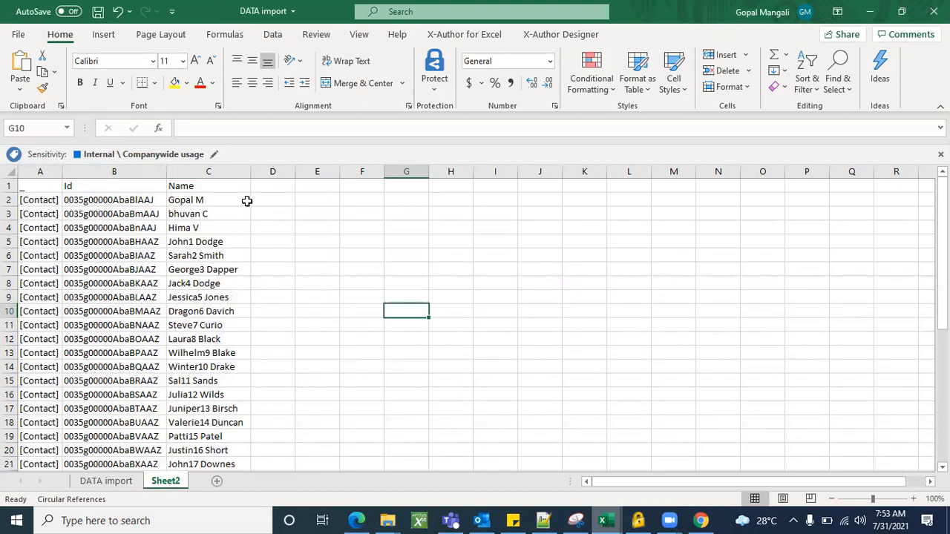
Highlight the Ids and names of the first three contacts and copy the Id range B1:B4.
{"action": "left_click_drag", "start_coordinate": [242, 201], "coordinate": [159, 227]}
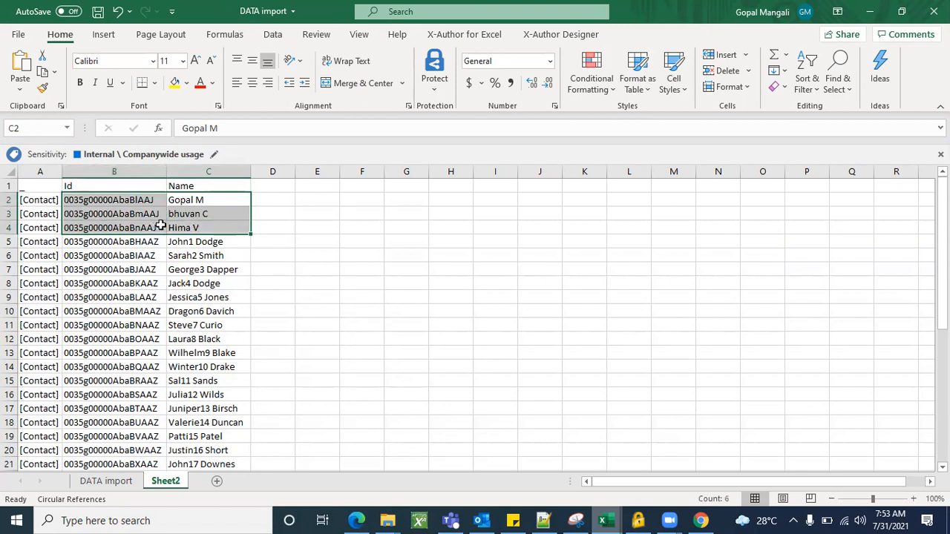
{"action": "left_click", "coordinate": [365, 287]}
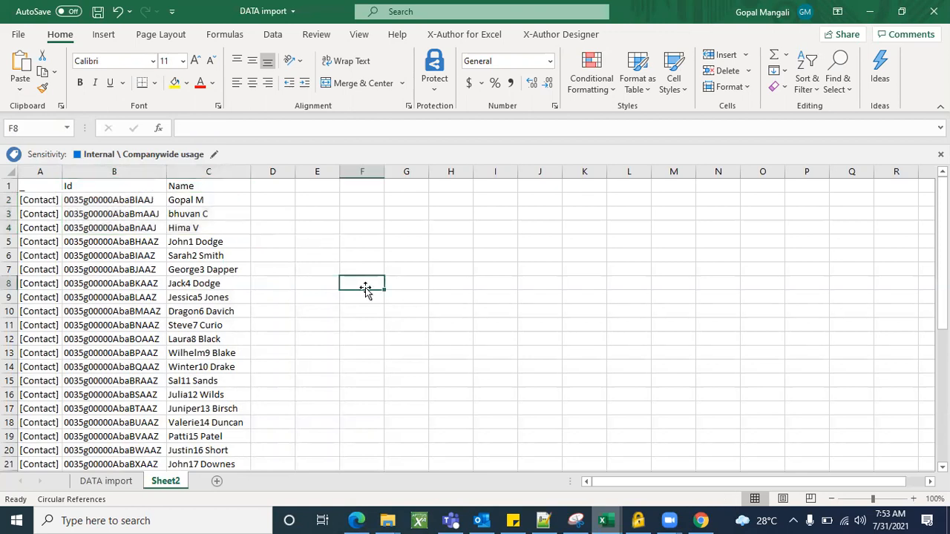
{"action": "left_click_drag", "start_coordinate": [150, 185], "coordinate": [149, 222]}
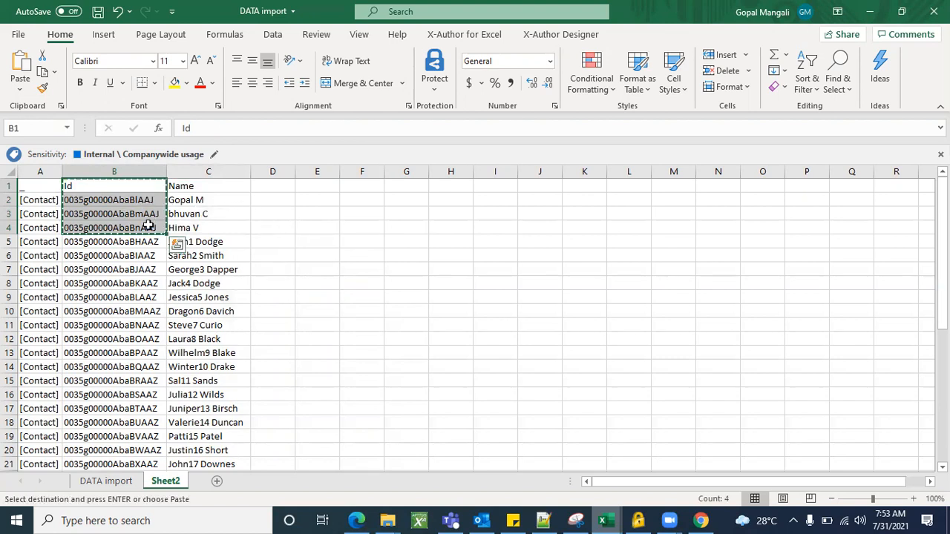
{"action": "left_click", "coordinate": [332, 257]}
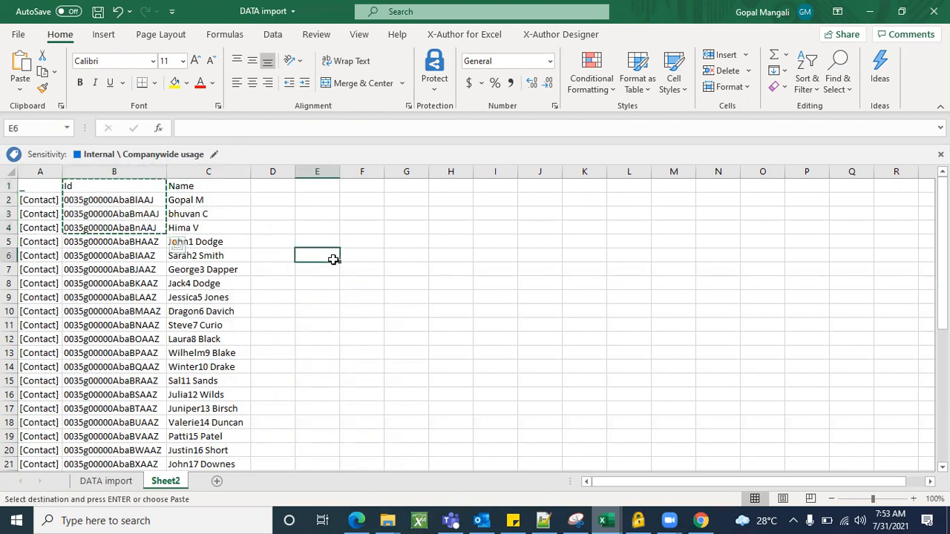
Copy the contact record Id in cell B3 and return to the All Contacts list view in Chrome.
{"action": "left_click", "coordinate": [146, 212]}
{"action": "key", "text": "ctrl+c"}
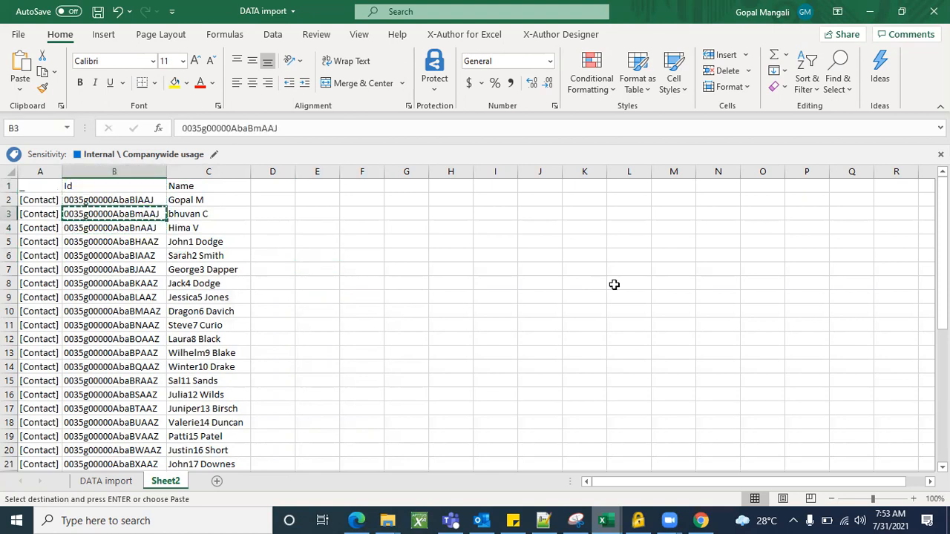
{"action": "left_click", "coordinate": [875, 14]}
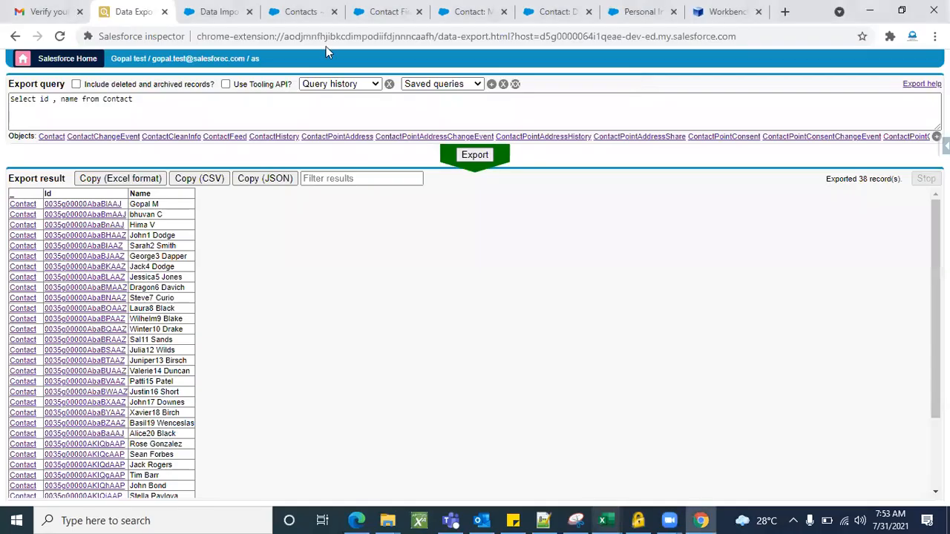
{"action": "left_click", "coordinate": [303, 11]}
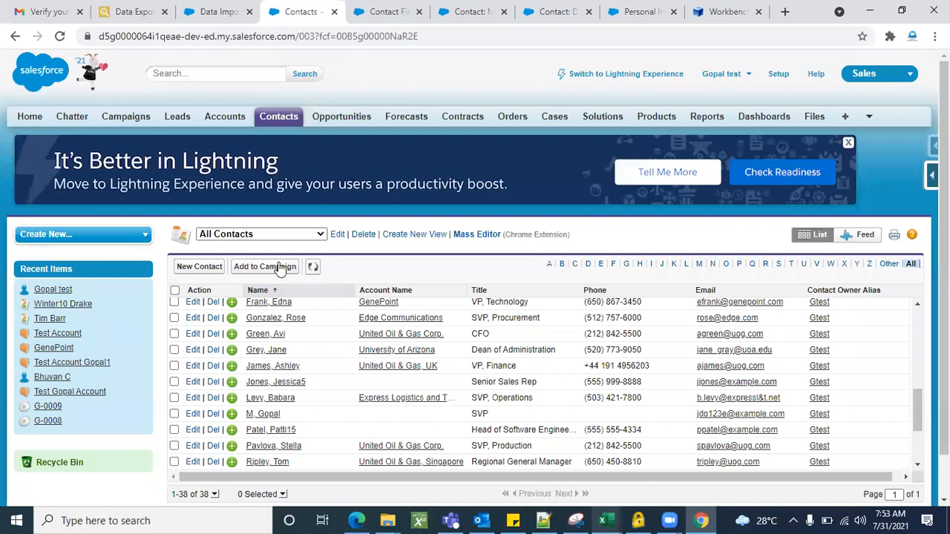
Open a contact from the list, replace the record Id in its URL with the copied Id, and review the loaded contact's details.
{"action": "left_click", "coordinate": [276, 304]}
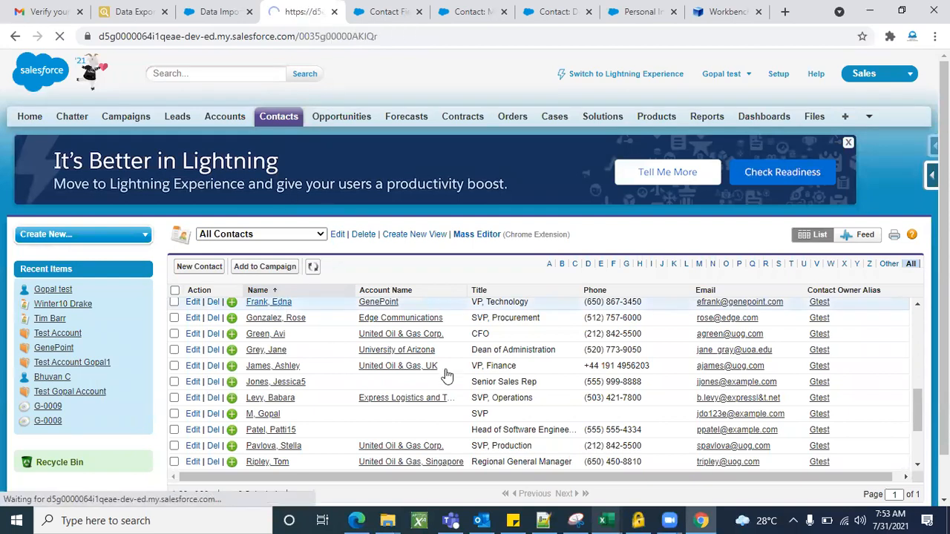
{"action": "scroll", "coordinate": [365, 359], "scroll_direction": "down", "scroll_amount": 3}
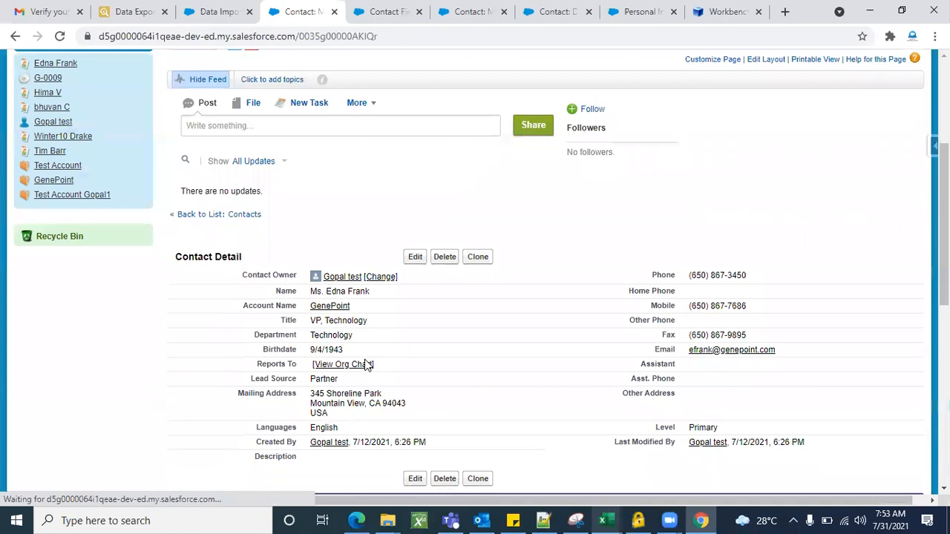
{"action": "scroll", "coordinate": [359, 331], "scroll_direction": "up", "scroll_amount": 3}
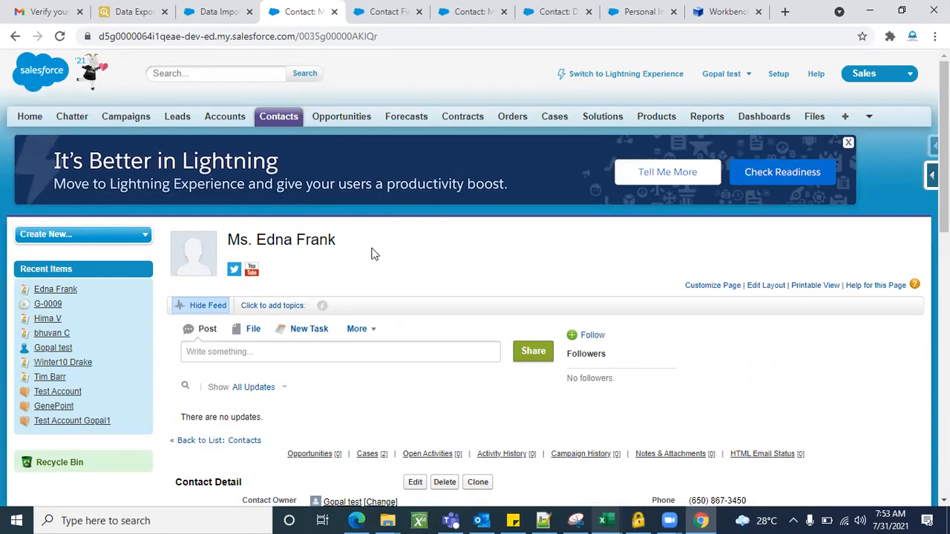
{"action": "double_click", "coordinate": [348, 37]}
{"action": "key", "text": "BackSpace"}
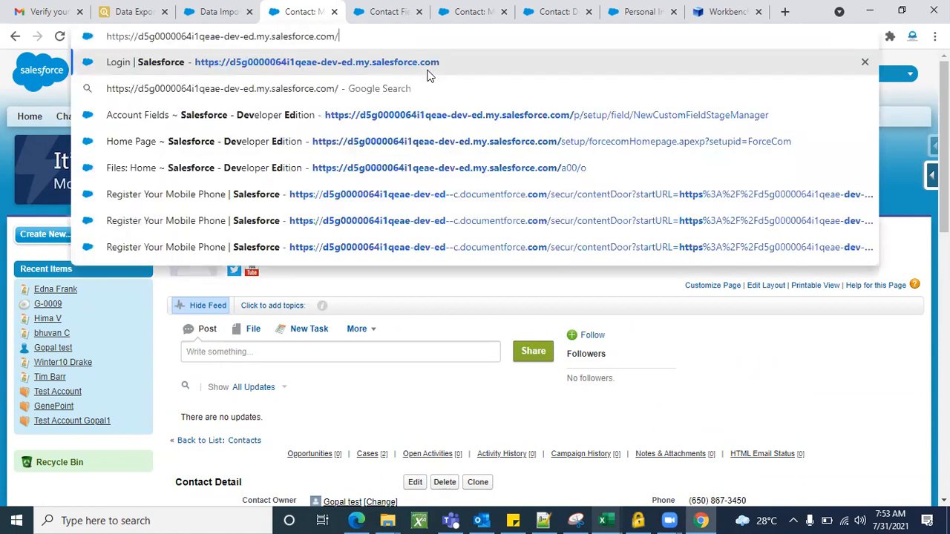
{"action": "key", "text": "ctrl+v"}
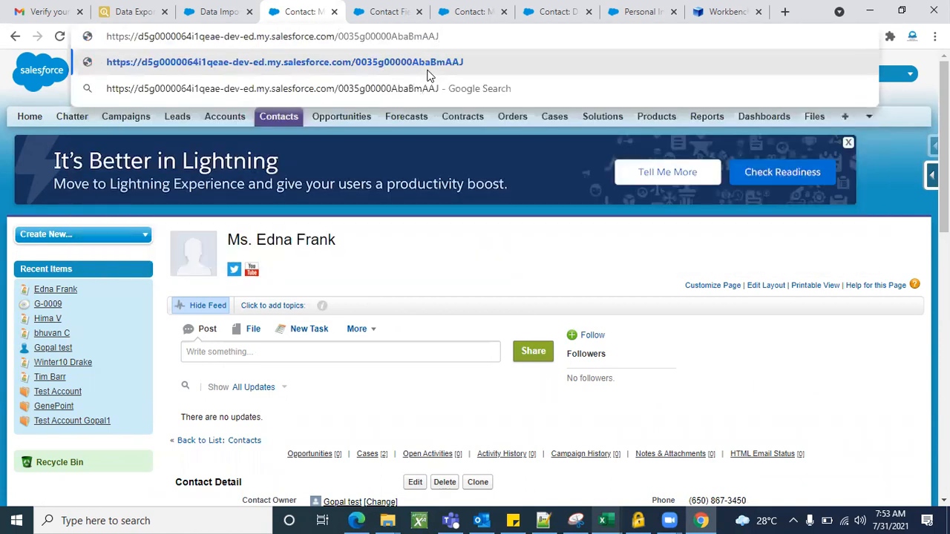
{"action": "key", "text": "Return"}
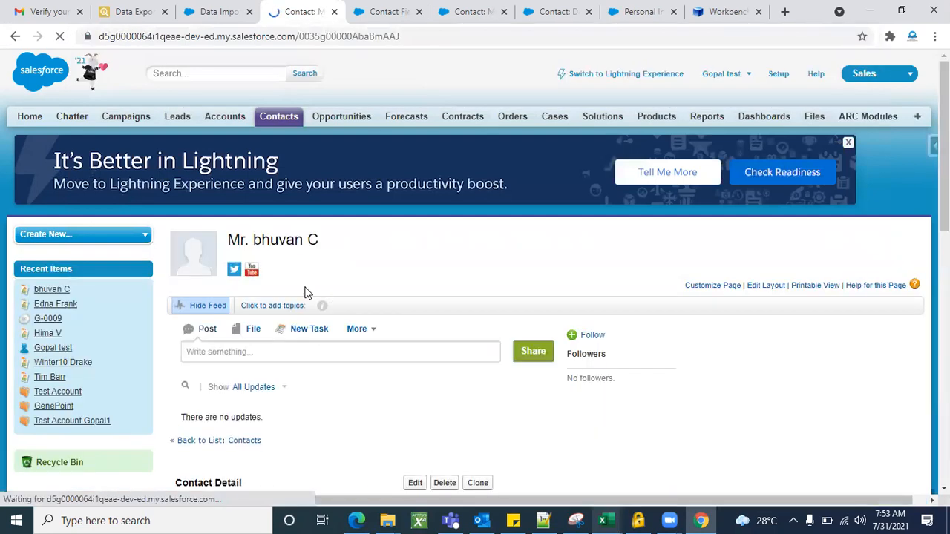
{"action": "scroll", "coordinate": [423, 322], "scroll_direction": "down", "scroll_amount": 7}
{"action": "scroll", "coordinate": [425, 325], "scroll_direction": "up", "scroll_amount": 6}
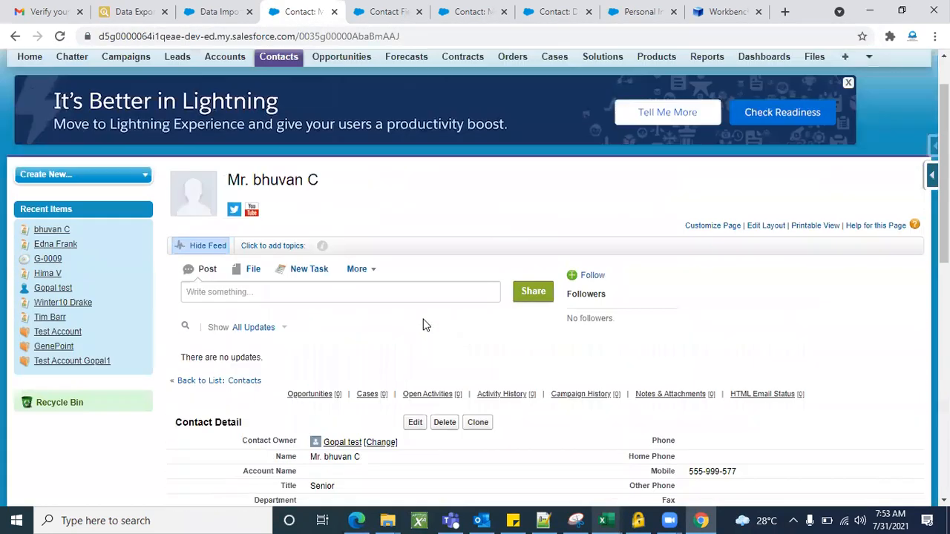
{"action": "scroll", "coordinate": [425, 325], "scroll_direction": "up", "scroll_amount": 1}
{"action": "scroll", "coordinate": [418, 369], "scroll_direction": "down", "scroll_amount": 3}
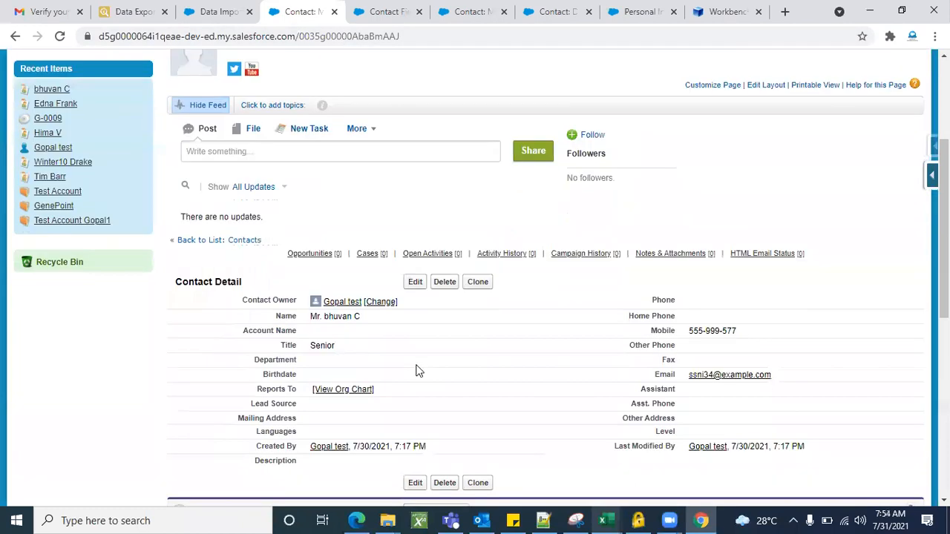
{"action": "scroll", "coordinate": [621, 373], "scroll_direction": "down", "scroll_amount": 2}
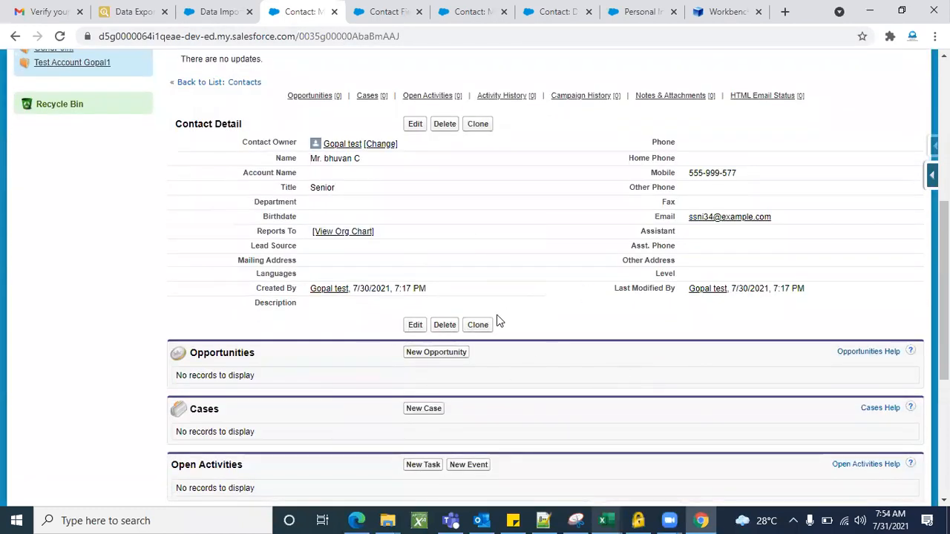
Return to the Salesforce inspector export page and open its Data Import tool.
{"action": "left_click", "coordinate": [126, 12]}
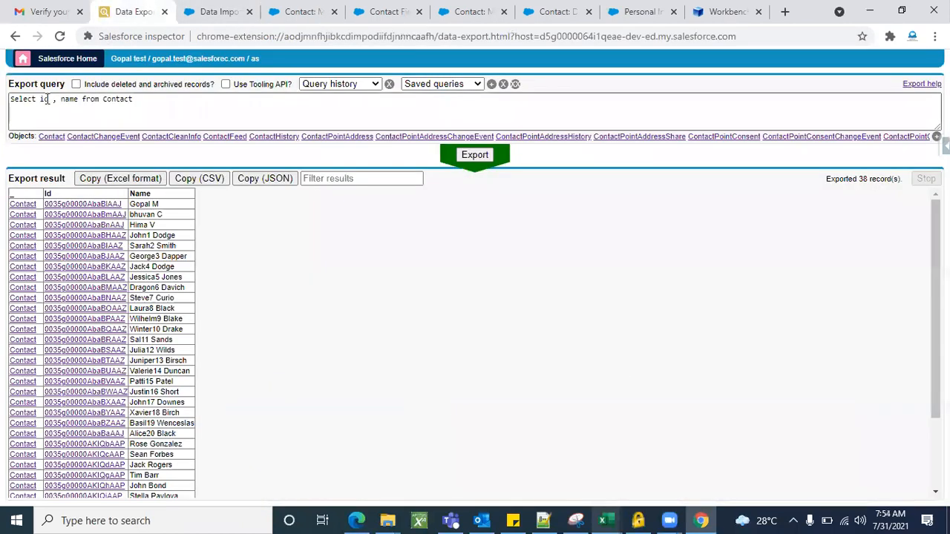
{"action": "left_click", "coordinate": [183, 225]}
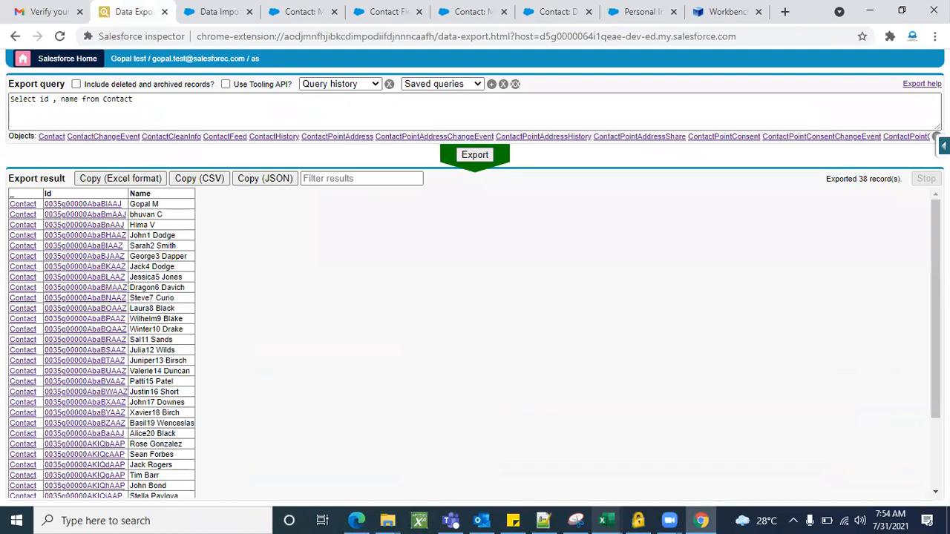
{"action": "left_click", "coordinate": [944, 146]}
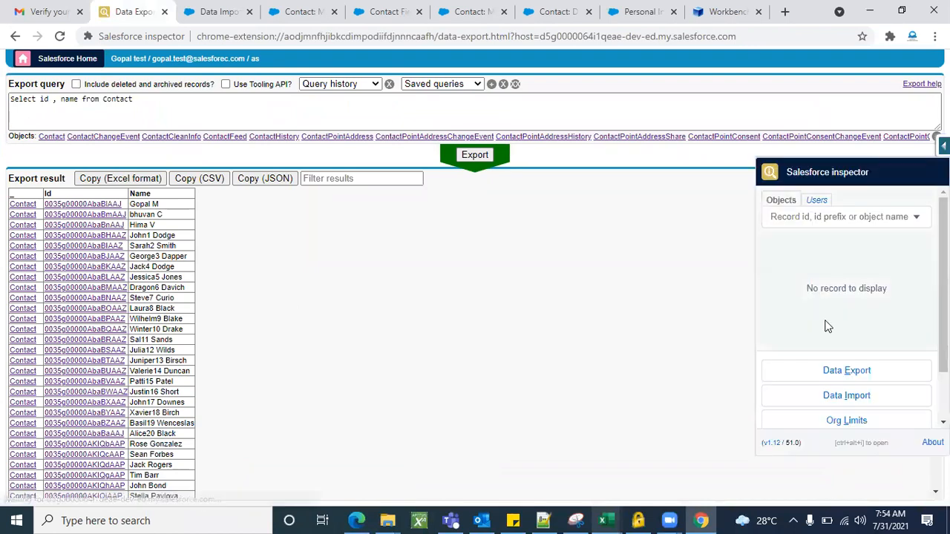
{"action": "left_click", "coordinate": [846, 396]}
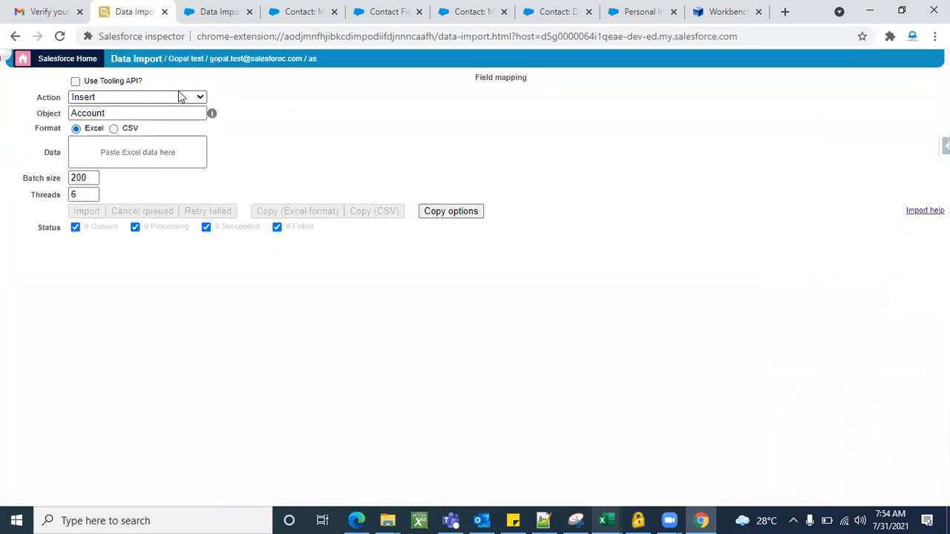
Set the import action to Delete and the object to Contact.
{"action": "left_click", "coordinate": [180, 95]}
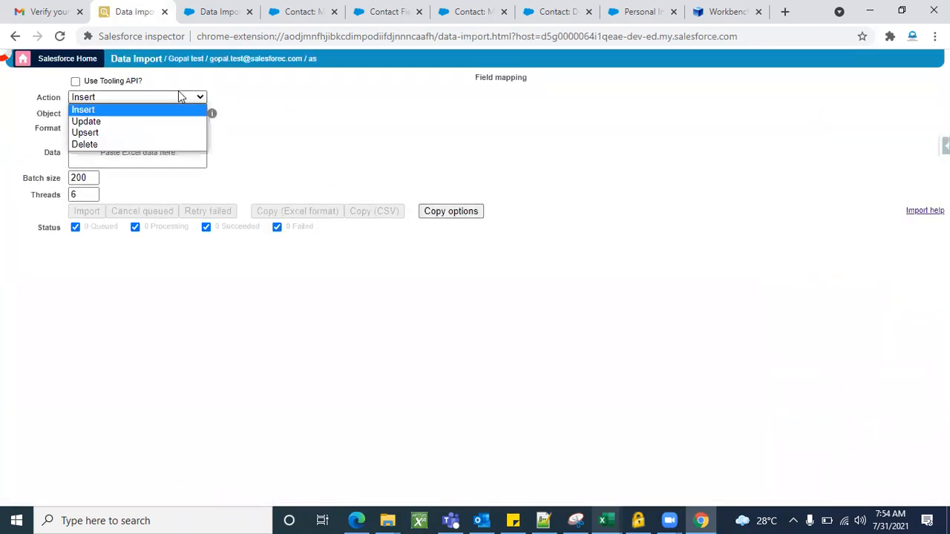
{"action": "left_click", "coordinate": [110, 145]}
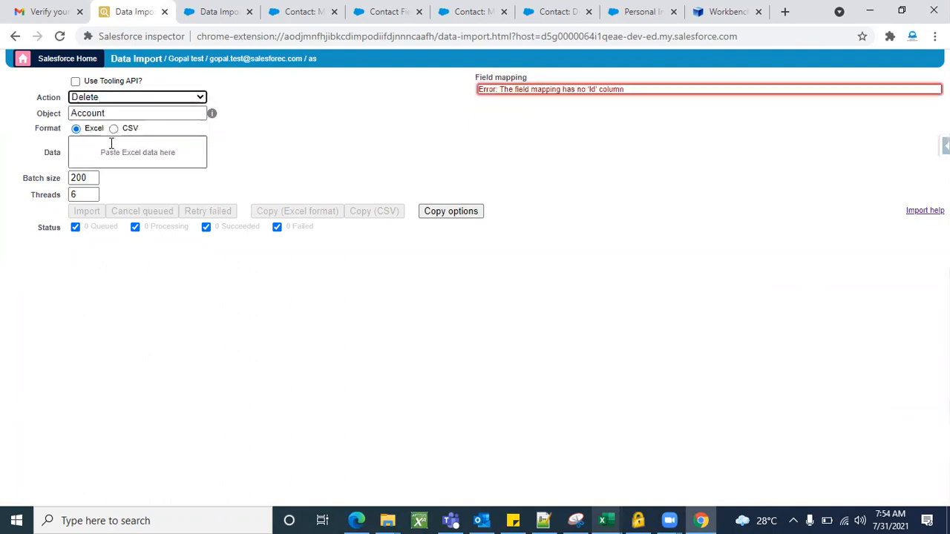
{"action": "left_click", "coordinate": [158, 112]}
{"action": "key", "text": "BackSpace"}
{"action": "type", "text": "contact"}
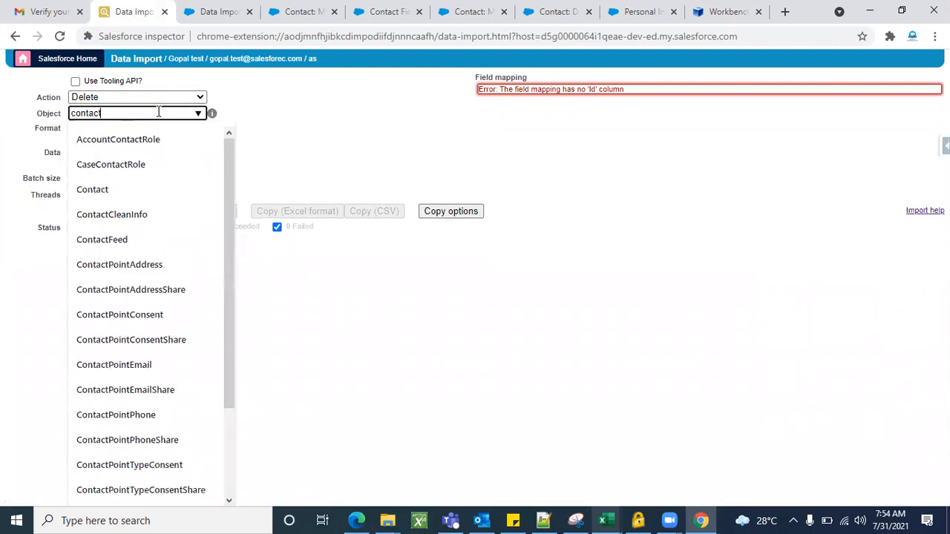
{"action": "left_click", "coordinate": [92, 190]}
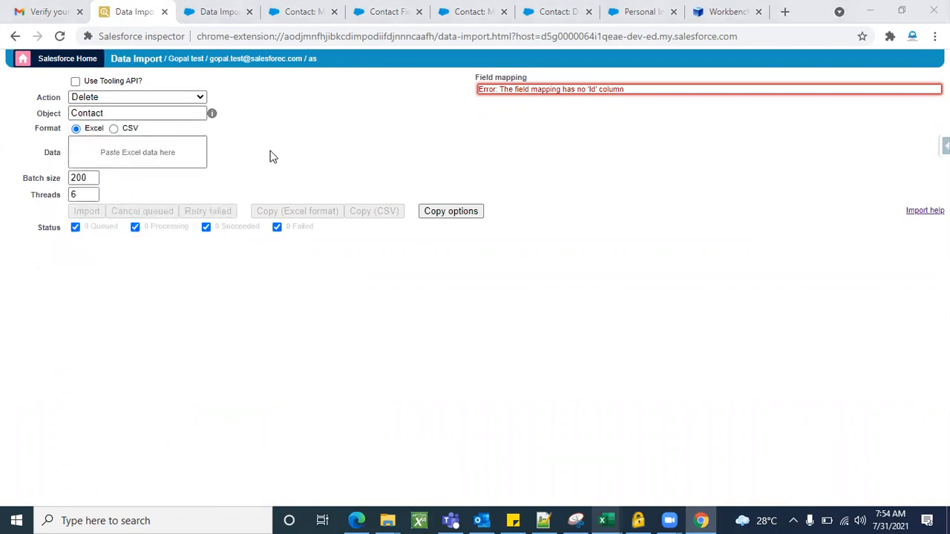
Copy the Id range B1:B4 from Sheet2 in Excel and paste it as the import data in Salesforce inspector.
{"action": "key", "text": "alt+Tab"}
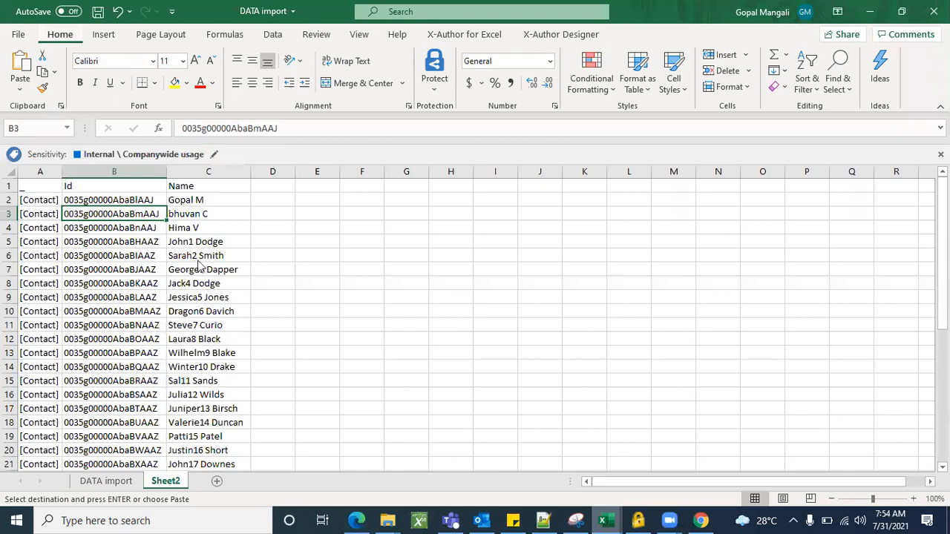
{"action": "left_click", "coordinate": [243, 257]}
{"action": "left_click_drag", "start_coordinate": [144, 187], "coordinate": [159, 230]}
{"action": "key", "text": "ctrl+c"}
{"action": "key", "text": "alt+Tab"}
{"action": "left_click", "coordinate": [132, 152]}
{"action": "key", "text": "ctrl+v"}
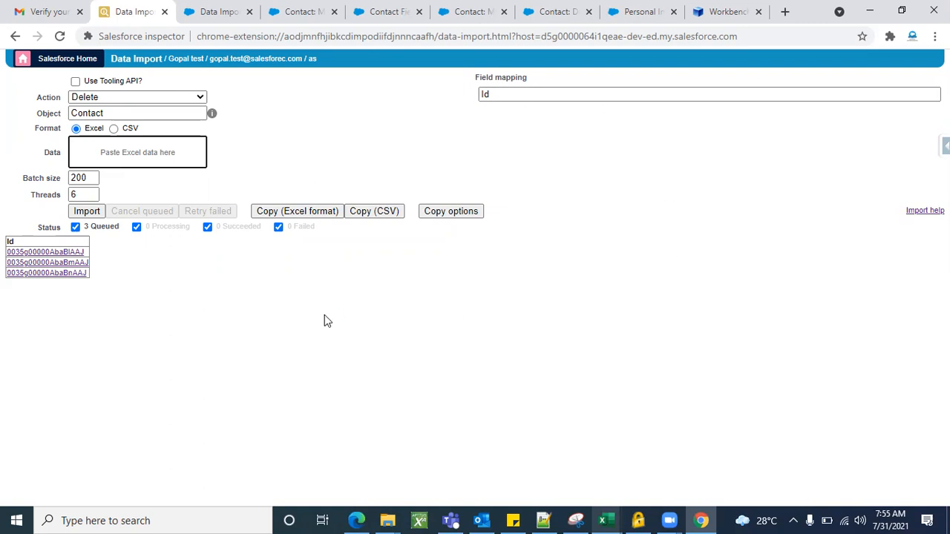
{"action": "left_click", "coordinate": [87, 212]}
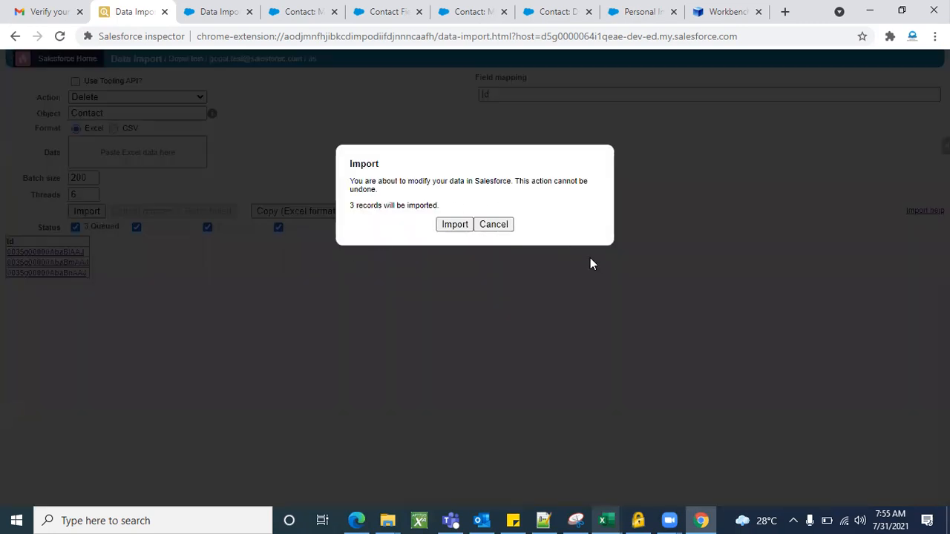
{"action": "left_click", "coordinate": [502, 225]}
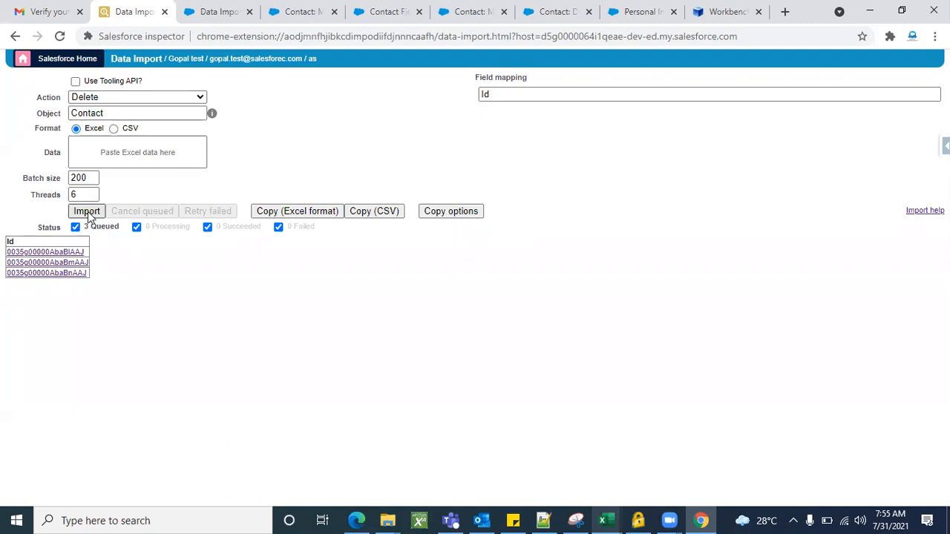
{"action": "left_click", "coordinate": [145, 99]}
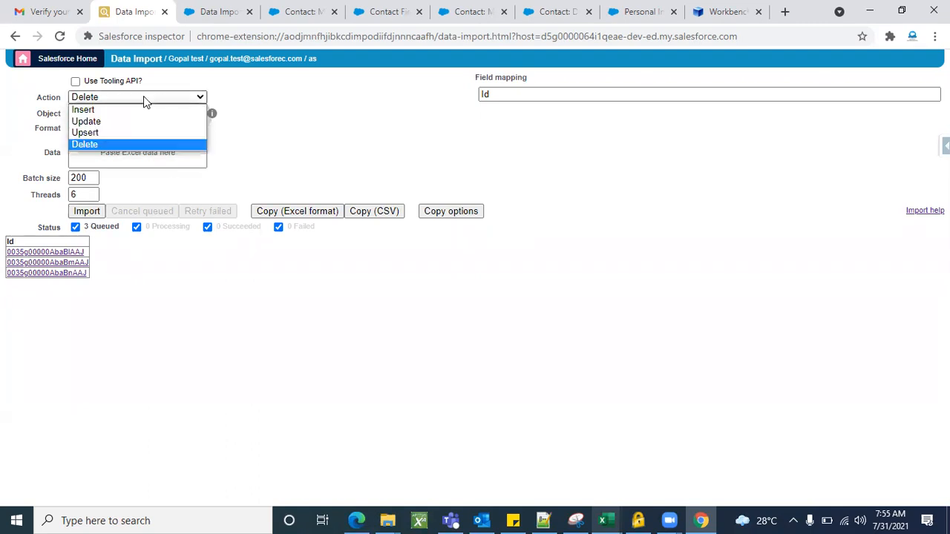
{"action": "left_click", "coordinate": [133, 145]}
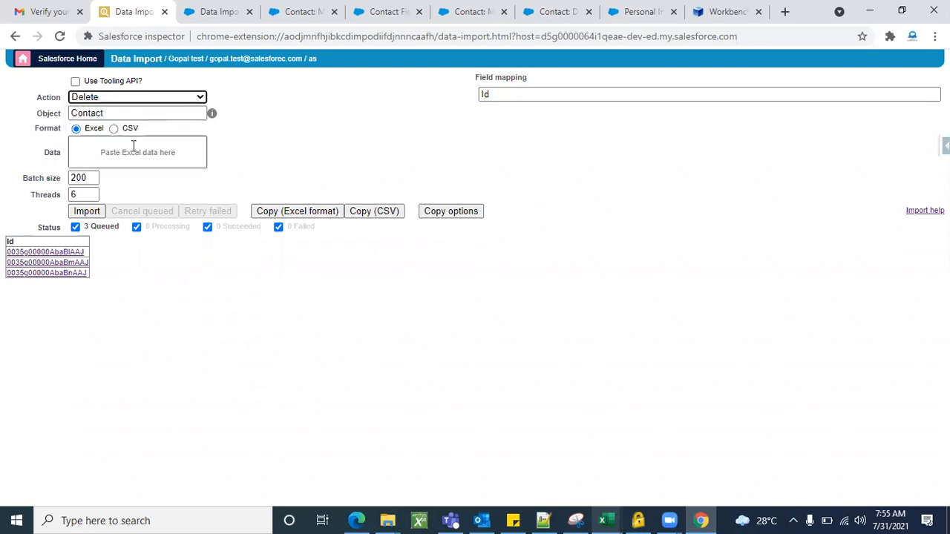
Run and confirm the import to delete the three queued contacts, and review the action and error columns of the result.
{"action": "left_click", "coordinate": [87, 212]}
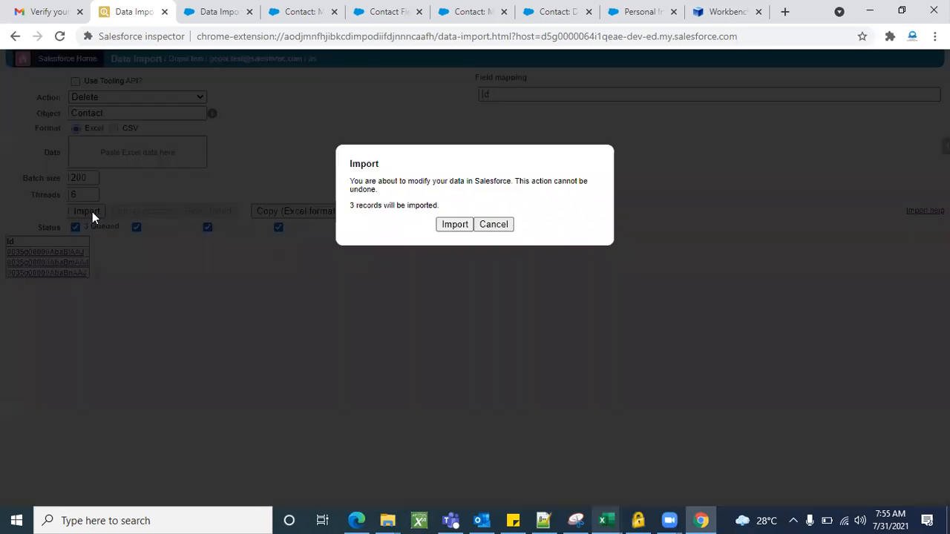
{"action": "left_click", "coordinate": [455, 225]}
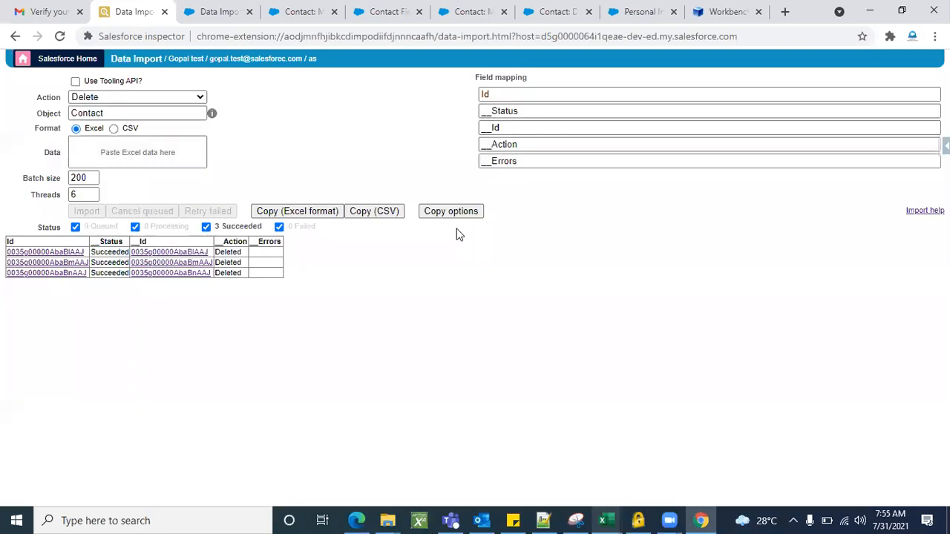
{"action": "double_click", "coordinate": [234, 252]}
{"action": "double_click", "coordinate": [232, 263]}
{"action": "left_click", "coordinate": [267, 254]}
Reload the record page of the contact opened by Id to check its deletion.
{"action": "left_click", "coordinate": [305, 17]}
{"action": "scroll", "coordinate": [299, 104], "scroll_direction": "up", "scroll_amount": 5}
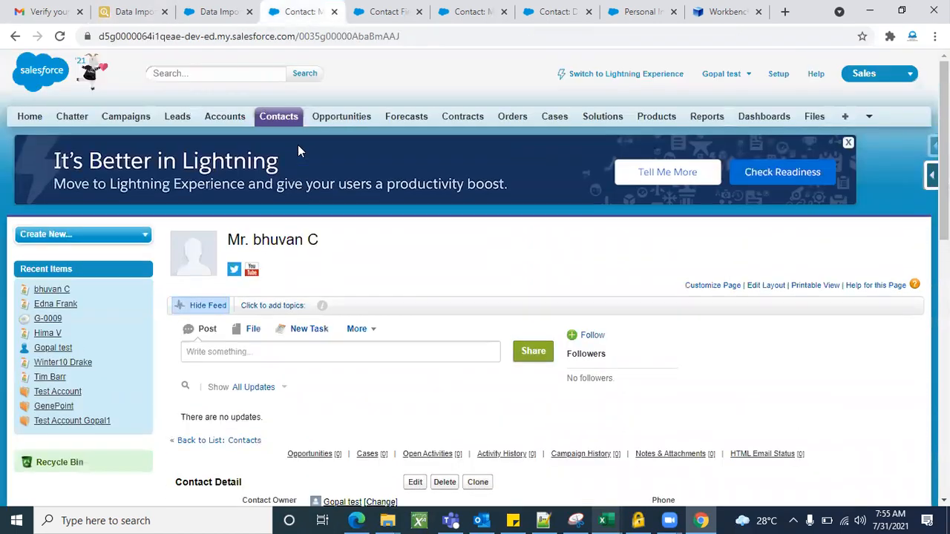
{"action": "scroll", "coordinate": [366, 269], "scroll_direction": "down", "scroll_amount": 1}
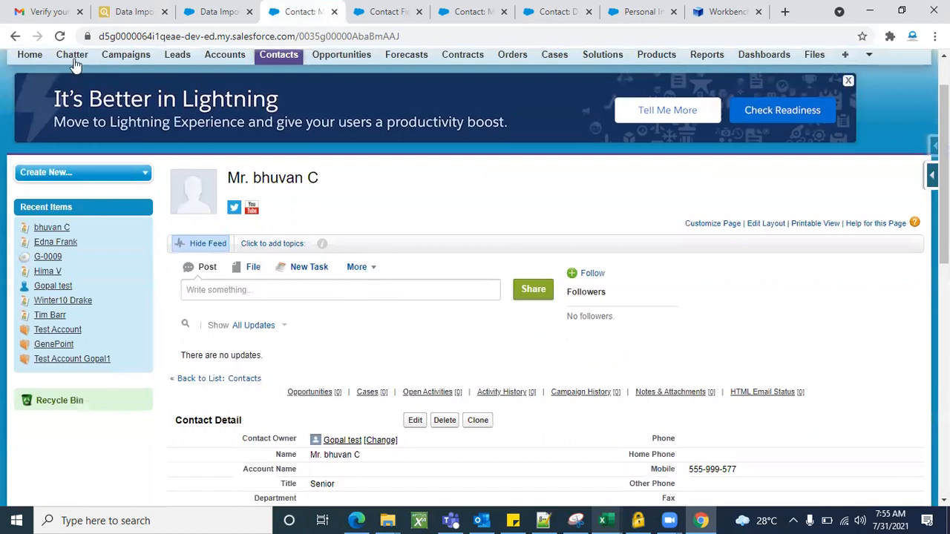
{"action": "left_click", "coordinate": [63, 36]}
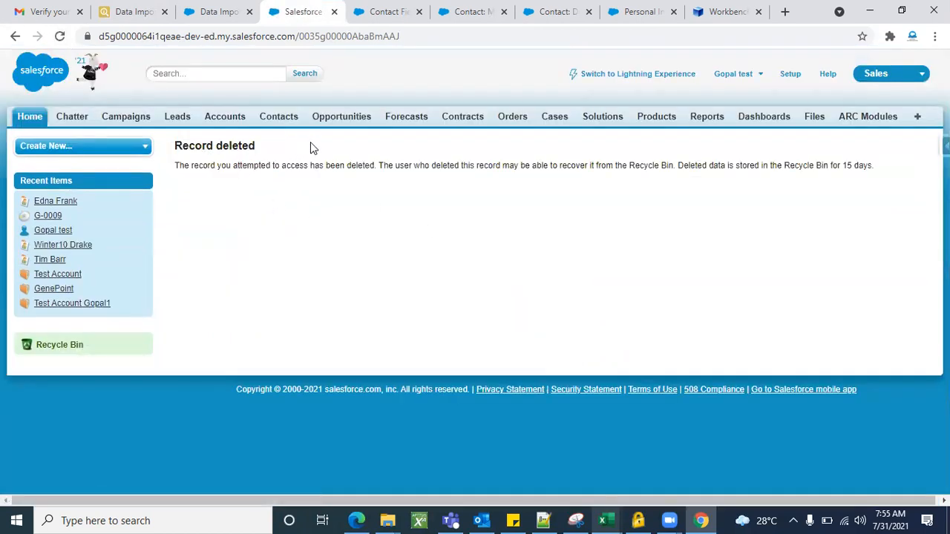
Close the duplicate tab of the checked contact and reload the other imported contact's record page to check its deletion.
{"action": "left_click", "coordinate": [375, 9]}
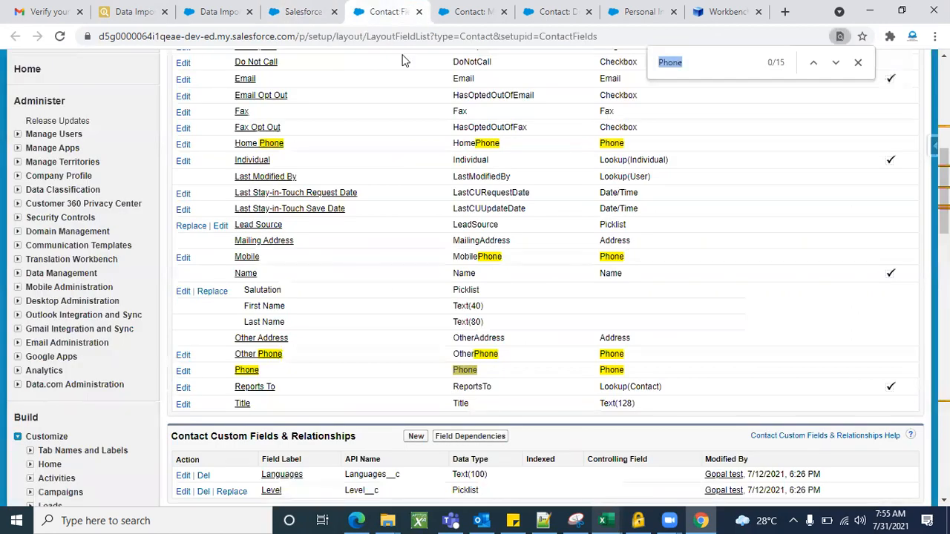
{"action": "left_click", "coordinate": [471, 14]}
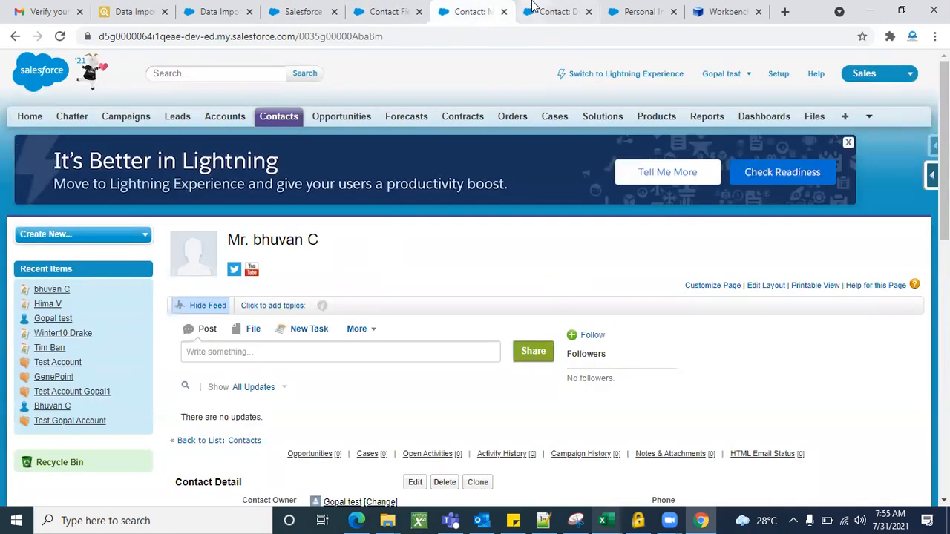
{"action": "left_click", "coordinate": [502, 14]}
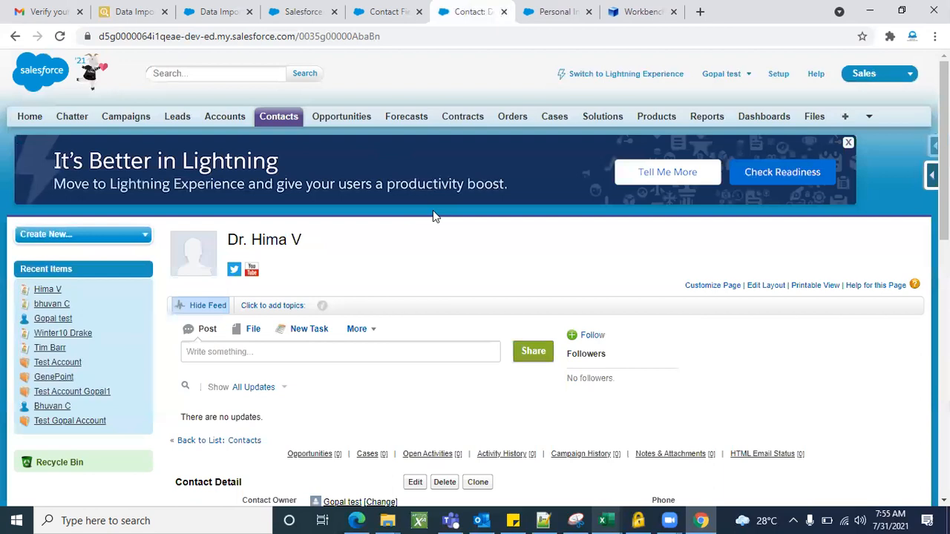
{"action": "scroll", "coordinate": [350, 250], "scroll_direction": "down", "scroll_amount": 3}
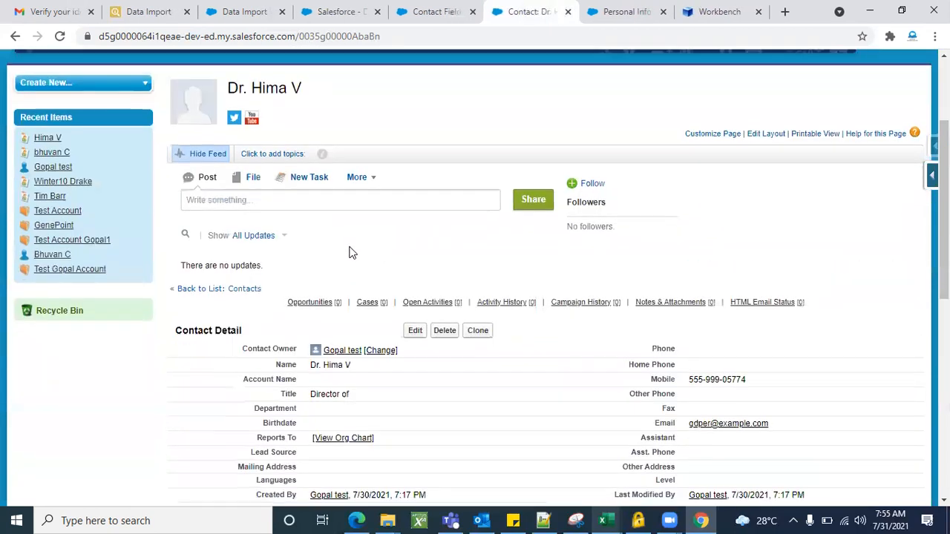
{"action": "left_click", "coordinate": [61, 38]}
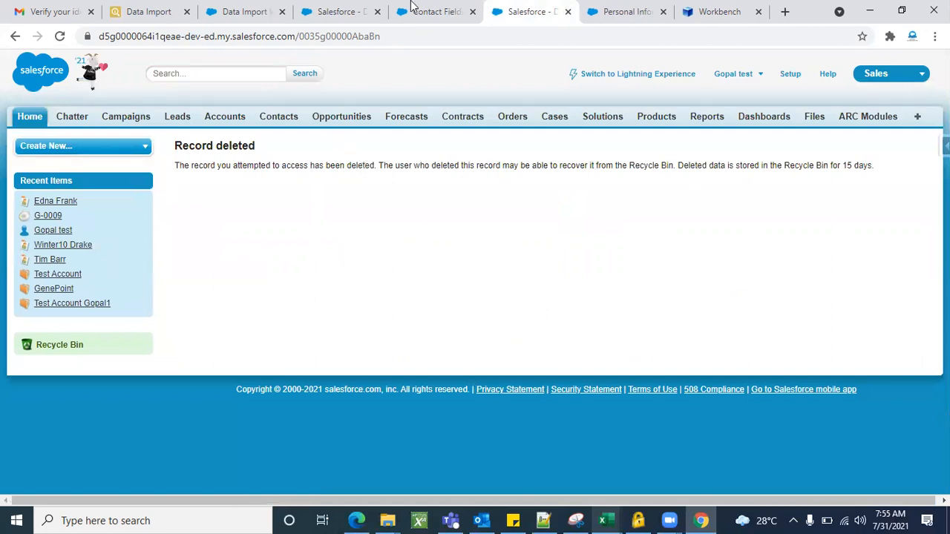
Revisit the checked contact's record page and go to the Contact Fields setup page.
{"action": "left_click", "coordinate": [335, 11]}
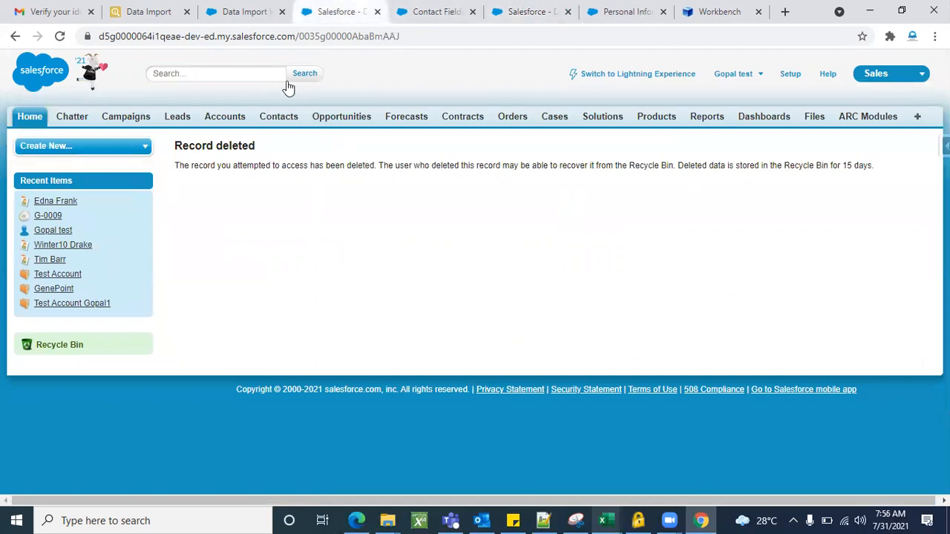
{"action": "left_click", "coordinate": [244, 9]}
{"action": "left_click", "coordinate": [432, 11]}
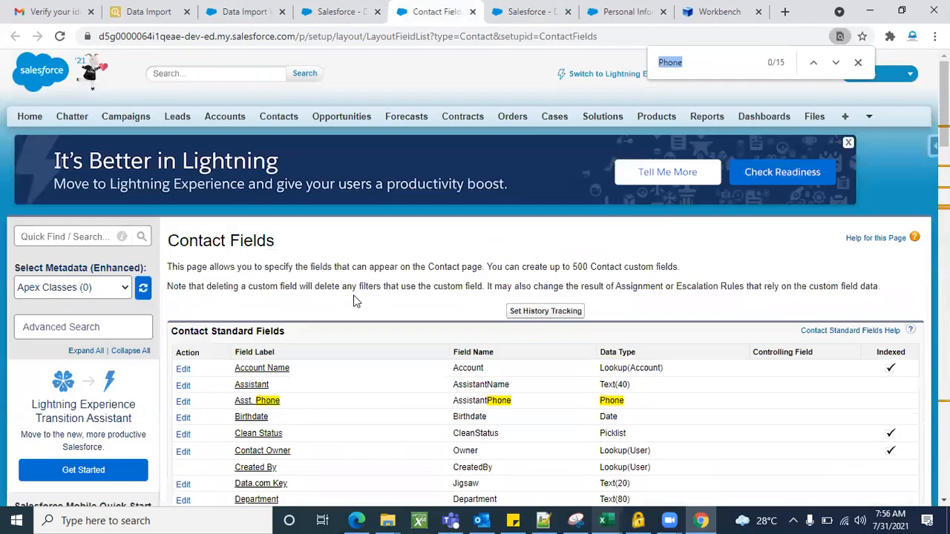
Open the All Contacts list and search it for a deleted contact's first name to check the removal.
{"action": "left_click", "coordinate": [294, 121]}
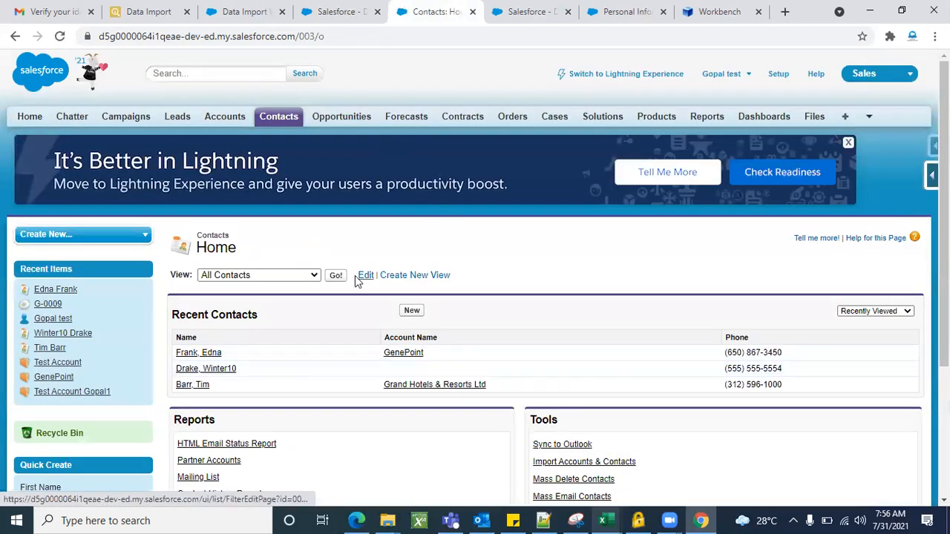
{"action": "left_click", "coordinate": [337, 276]}
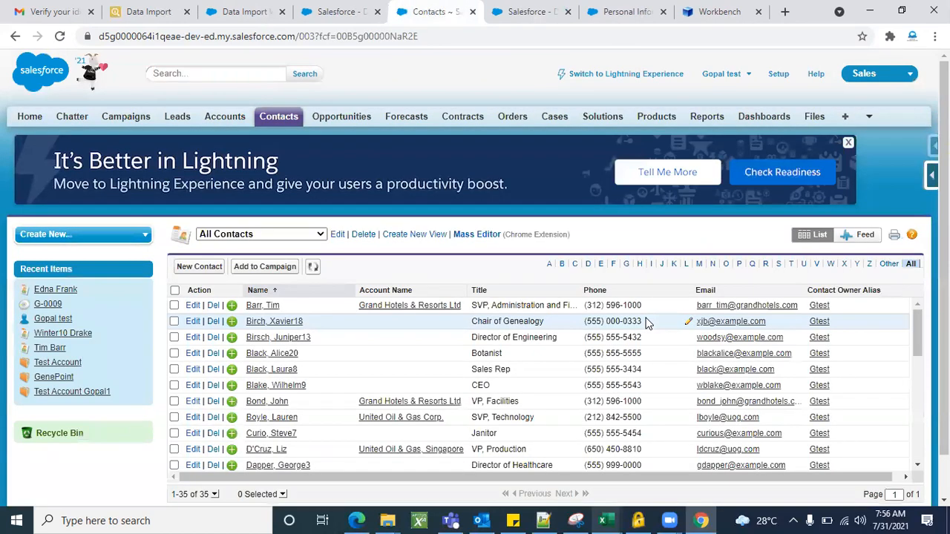
{"action": "key", "text": "ctrl+f"}
{"action": "type", "text": "Gopal"}
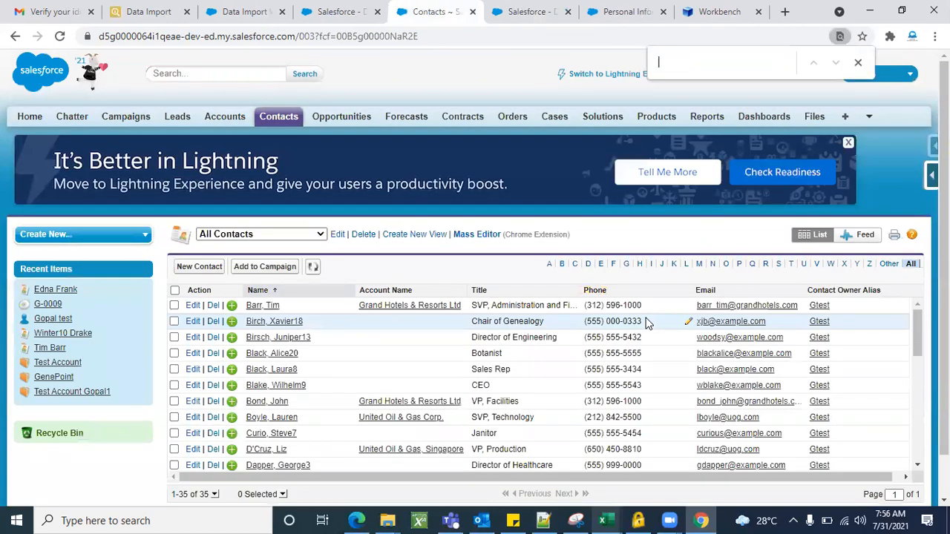
{"action": "key", "text": "Return"}
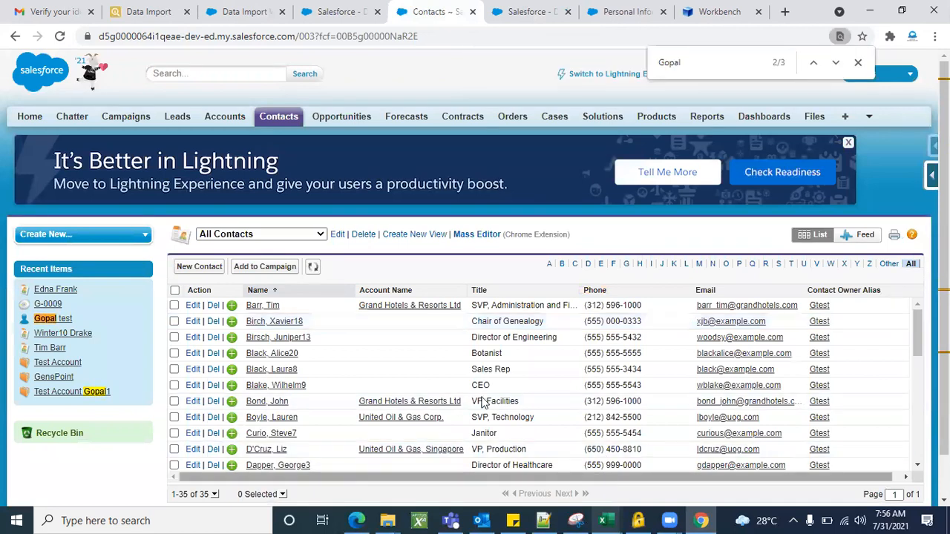
{"action": "scroll", "coordinate": [480, 401], "scroll_direction": "down", "scroll_amount": 6}
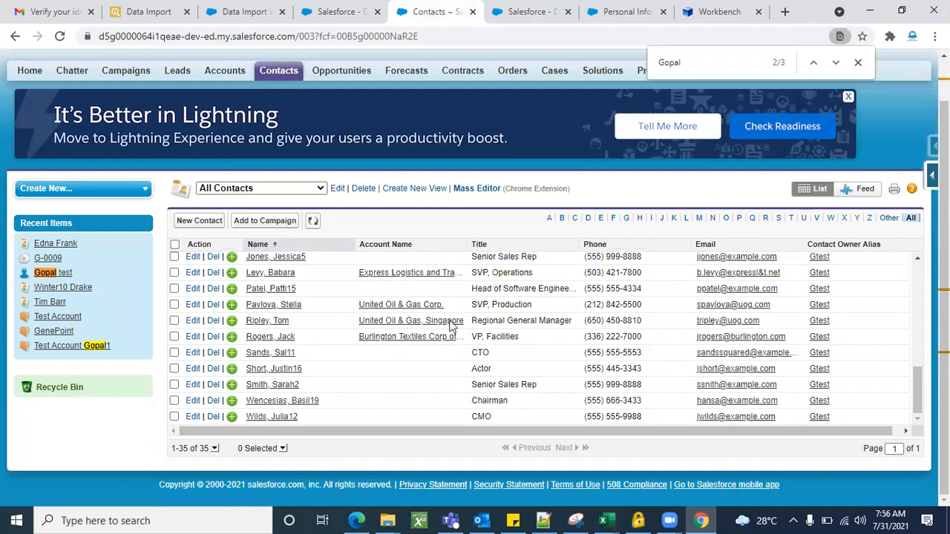
{"action": "scroll", "coordinate": [448, 326], "scroll_direction": "up", "scroll_amount": 8}
{"action": "scroll", "coordinate": [405, 385], "scroll_direction": "down", "scroll_amount": 2}
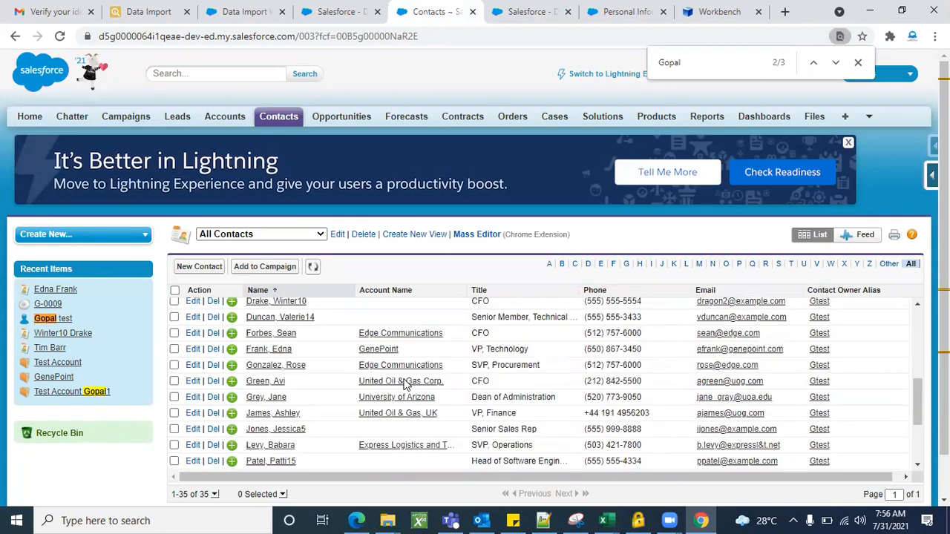
{"action": "scroll", "coordinate": [405, 385], "scroll_direction": "down", "scroll_amount": 4}
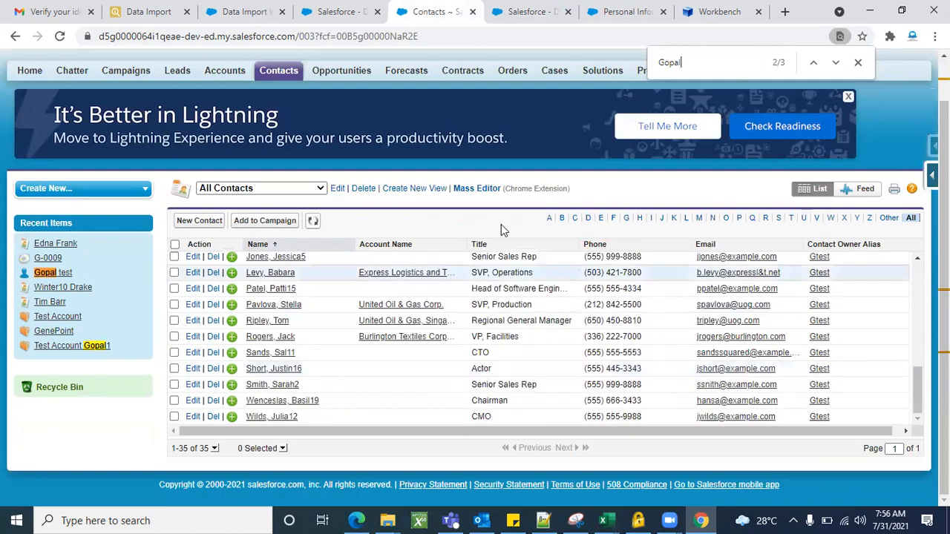
Switch to the DATA import workbook in Excel and copy the Ids and names in B5:C10 of Sheet2.
{"action": "left_click", "coordinate": [148, 12]}
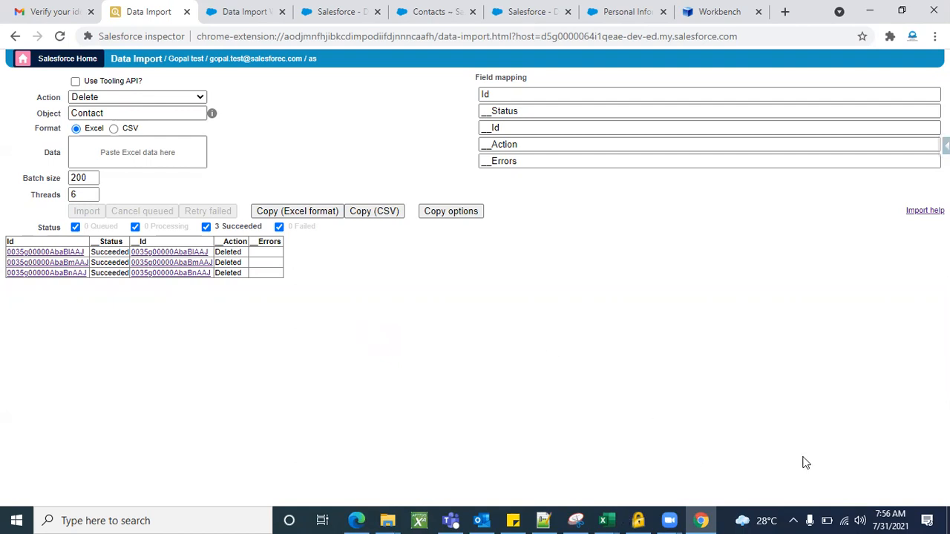
{"action": "left_click", "coordinate": [604, 520]}
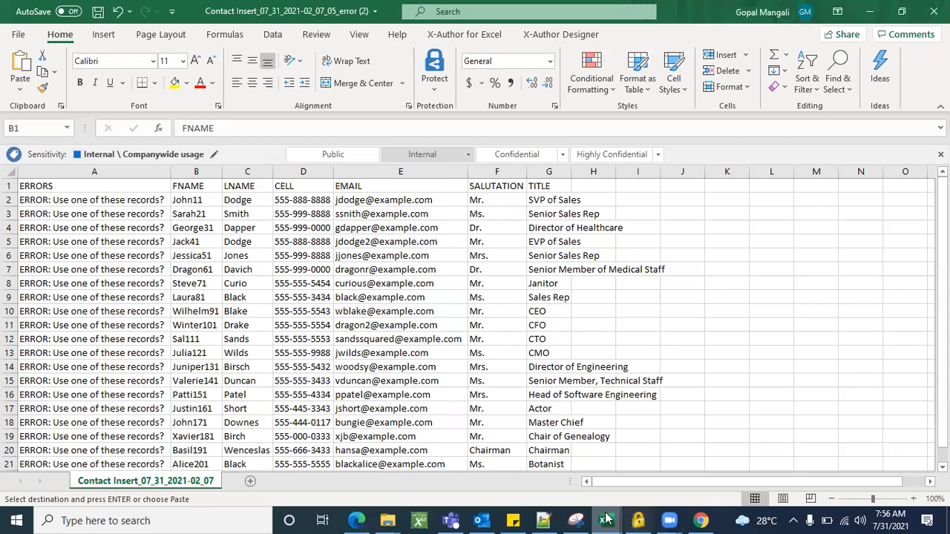
{"action": "left_click", "coordinate": [840, 478]}
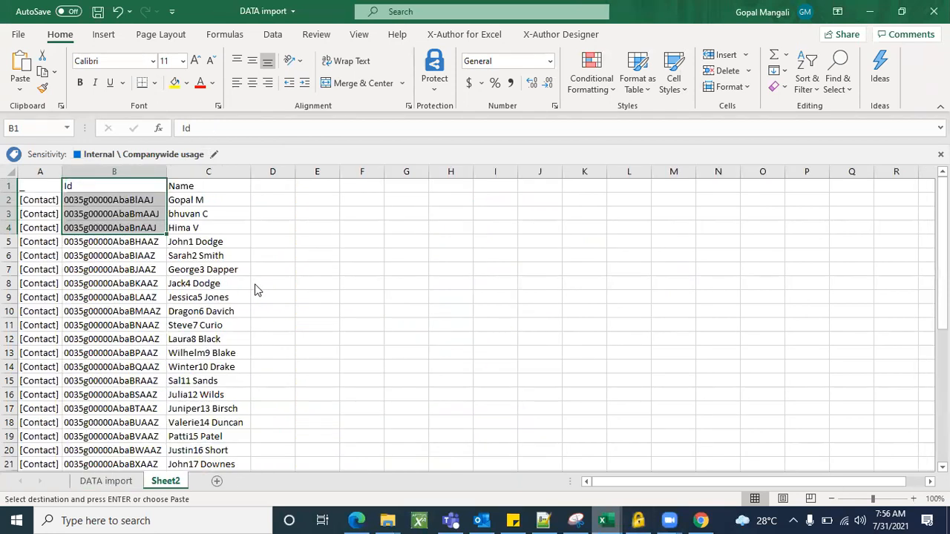
{"action": "left_click", "coordinate": [239, 270]}
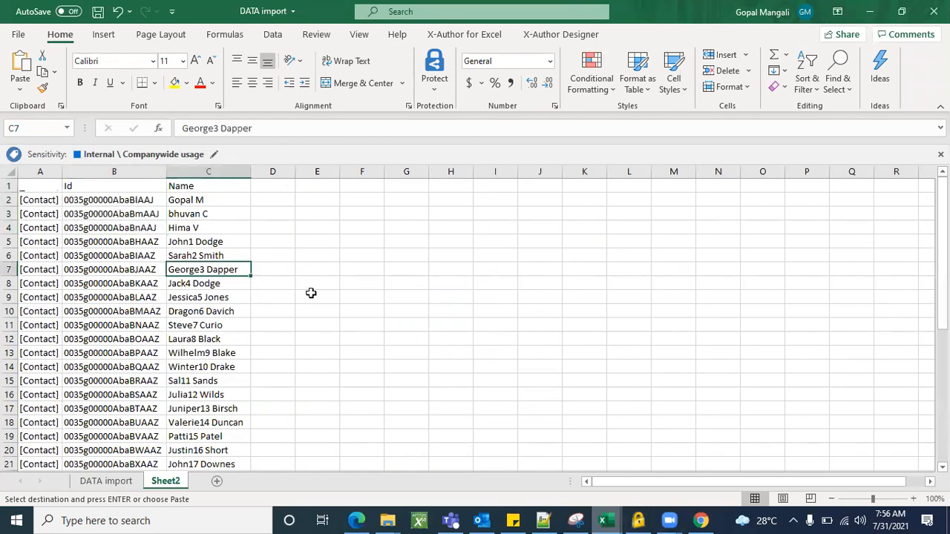
{"action": "scroll", "coordinate": [305, 289], "scroll_direction": "down", "scroll_amount": 1}
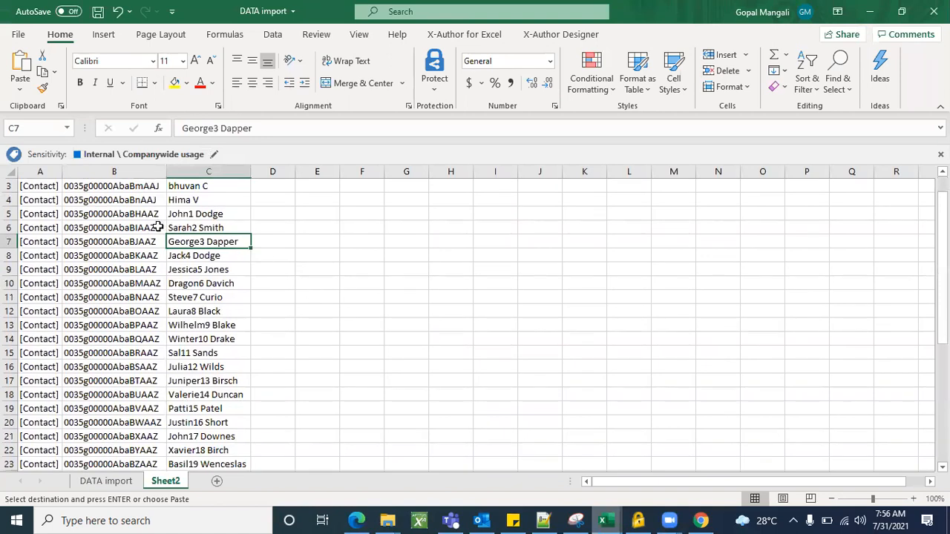
{"action": "left_click_drag", "start_coordinate": [143, 215], "coordinate": [213, 278]}
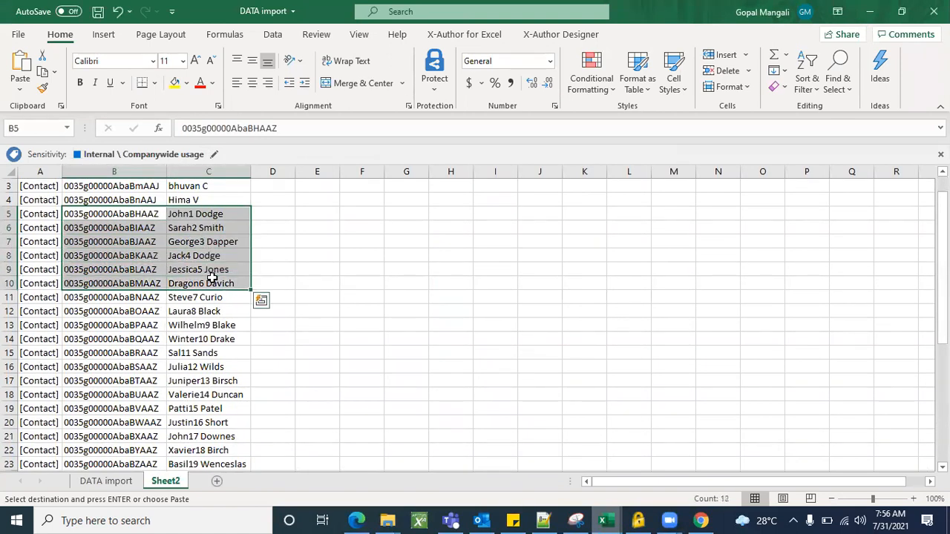
{"action": "key", "text": "ctrl+c"}
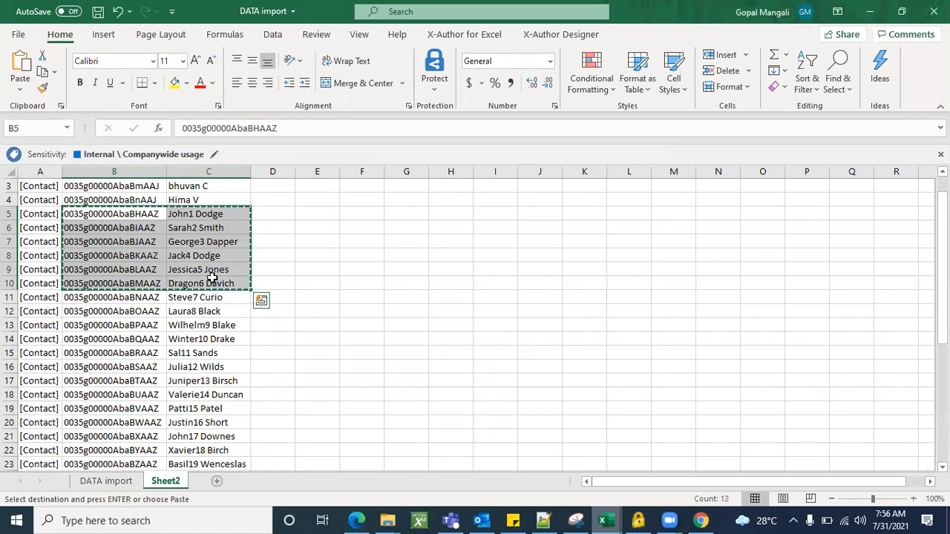
Append "test" to the contact name in cell C5 of Sheet2.
{"action": "double_click", "coordinate": [233, 213]}
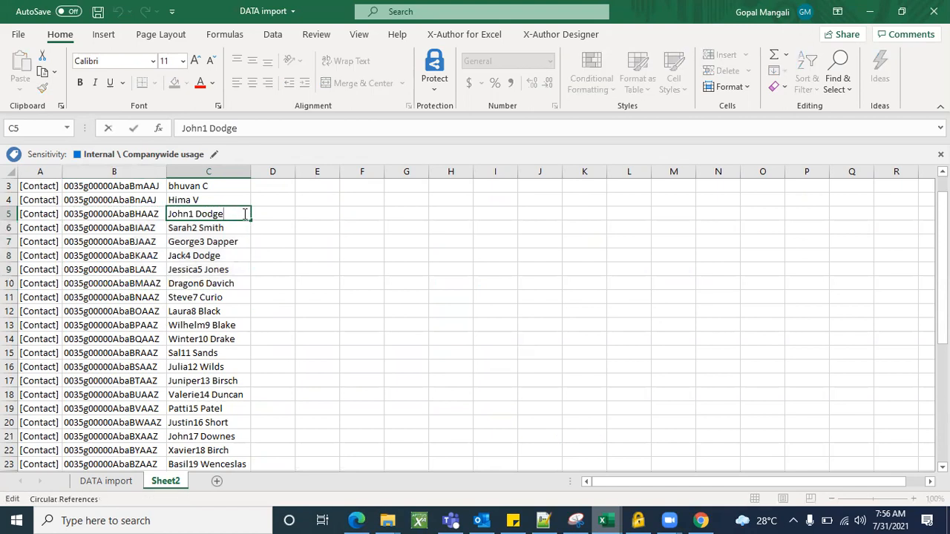
{"action": "type", "text": "test"}
{"action": "key", "text": "Return"}
{"action": "key", "text": "ctrl+Down"}
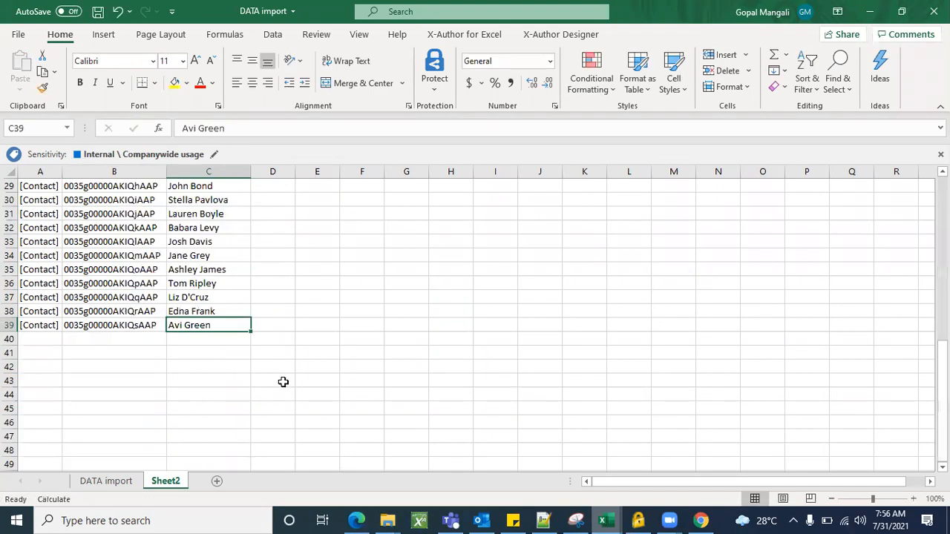
{"action": "scroll", "coordinate": [283, 382], "scroll_direction": "up", "scroll_amount": 2}
{"action": "scroll", "coordinate": [282, 382], "scroll_direction": "up", "scroll_amount": 6}
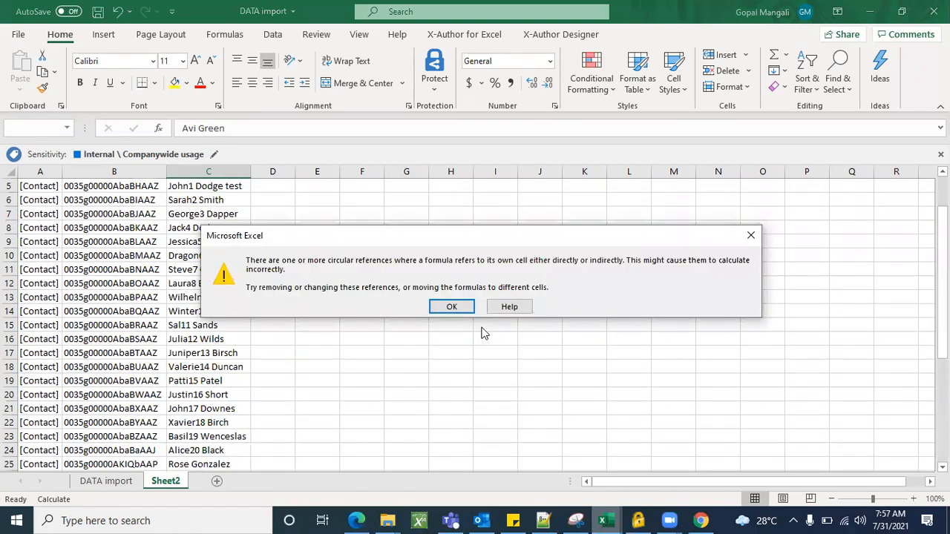
{"action": "left_click", "coordinate": [451, 306]}
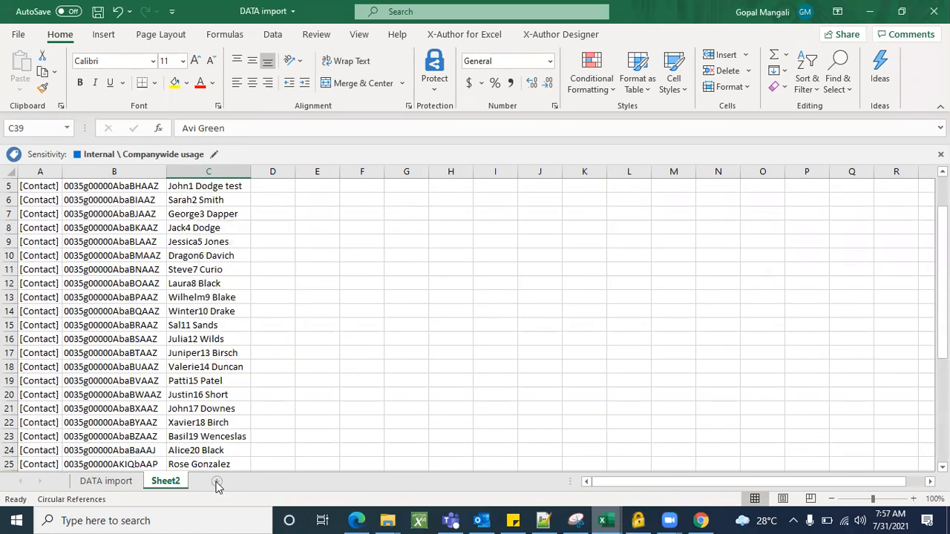
Add a new worksheet and copy the Ids and names from B5:C11 of Sheet2 into it, starting at cell A1.
{"action": "left_click", "coordinate": [217, 481]}
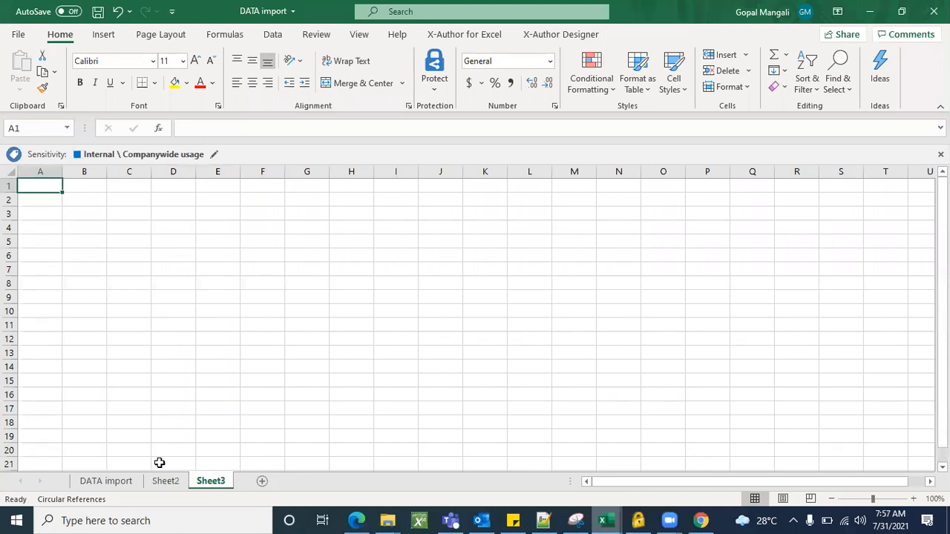
{"action": "left_click", "coordinate": [170, 482]}
{"action": "scroll", "coordinate": [281, 326], "scroll_direction": "up", "scroll_amount": 2}
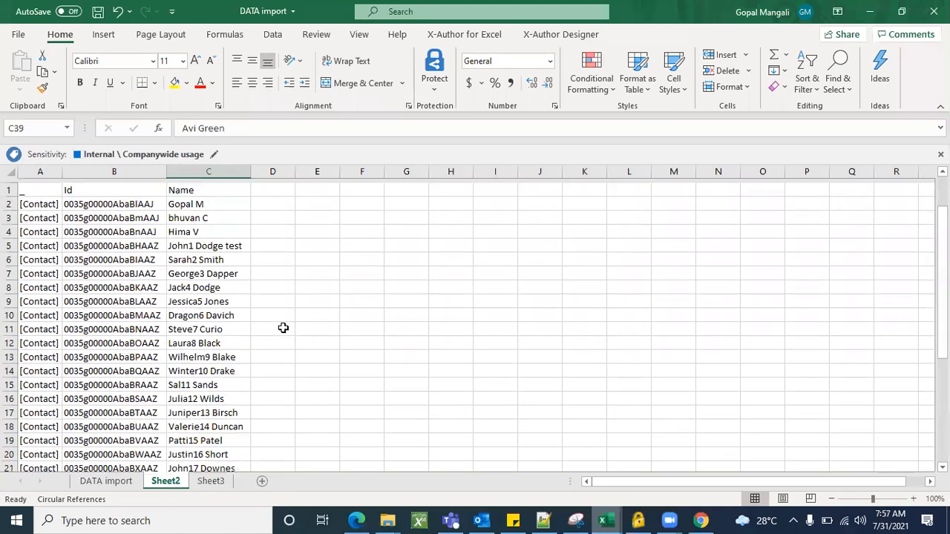
{"action": "left_click", "coordinate": [273, 382]}
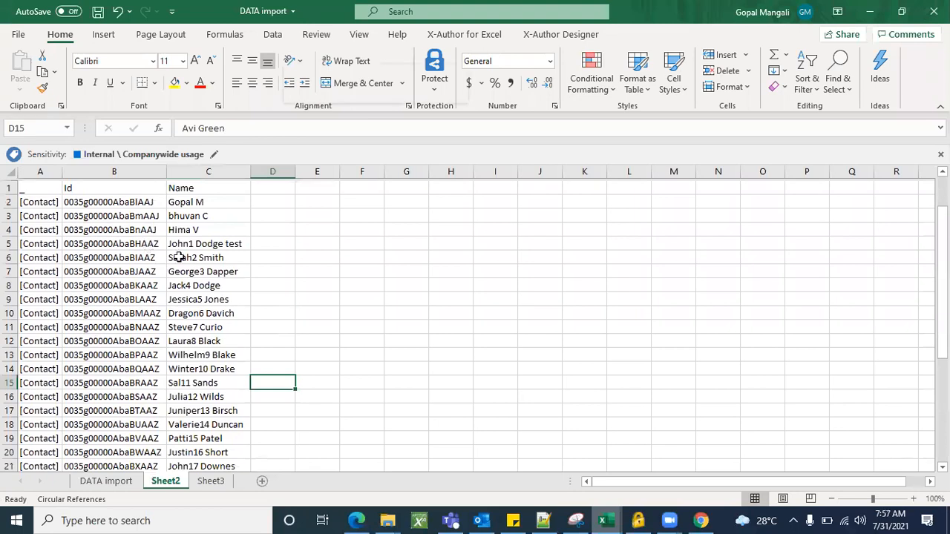
{"action": "left_click_drag", "start_coordinate": [117, 238], "coordinate": [216, 319]}
{"action": "key", "text": "ctrl+c"}
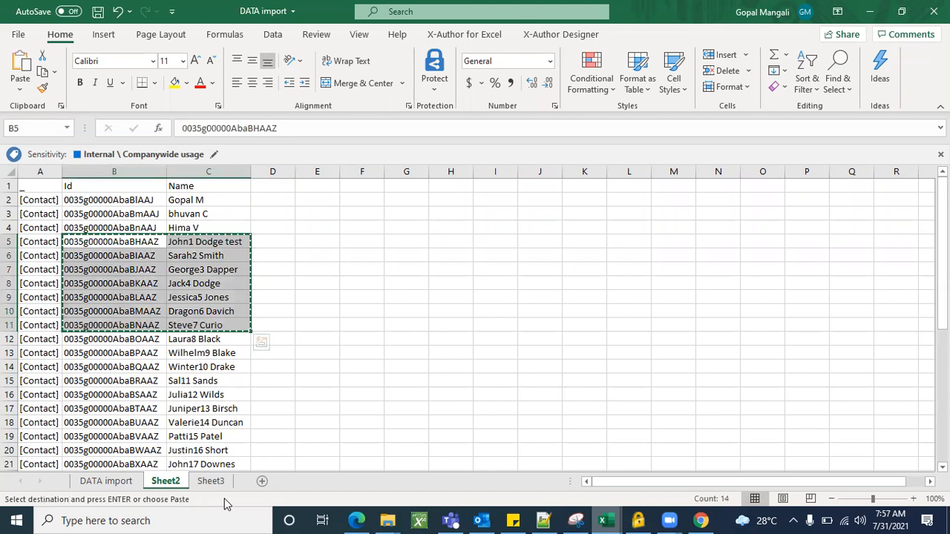
{"action": "left_click", "coordinate": [224, 483]}
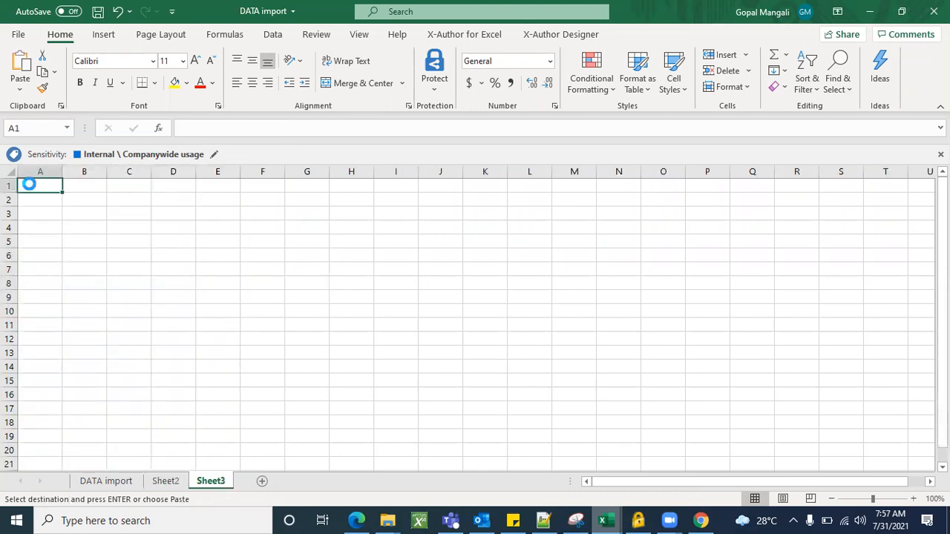
{"action": "key", "text": "ctrl+v"}
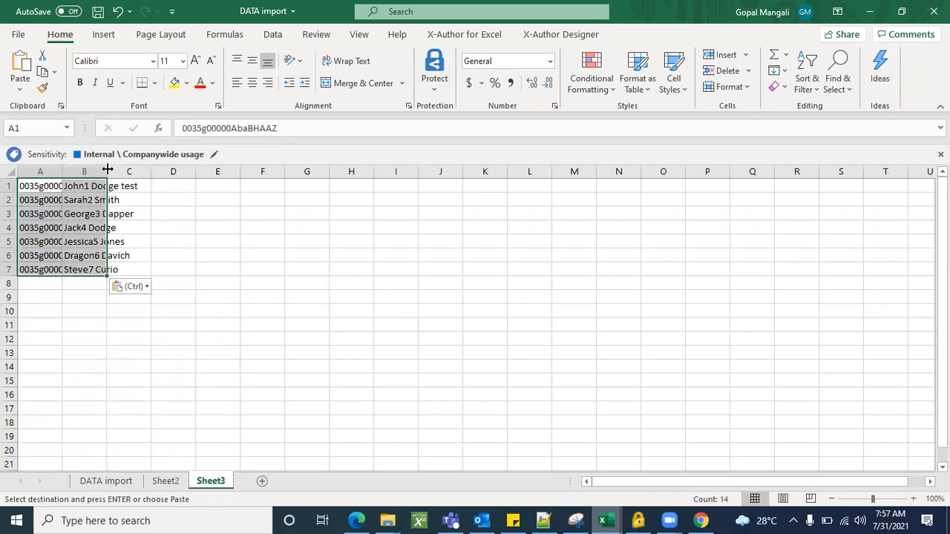
Fit the widths of columns A and B in Sheet3 to their contents and insert an empty row above row 1.
{"action": "double_click", "coordinate": [108, 170]}
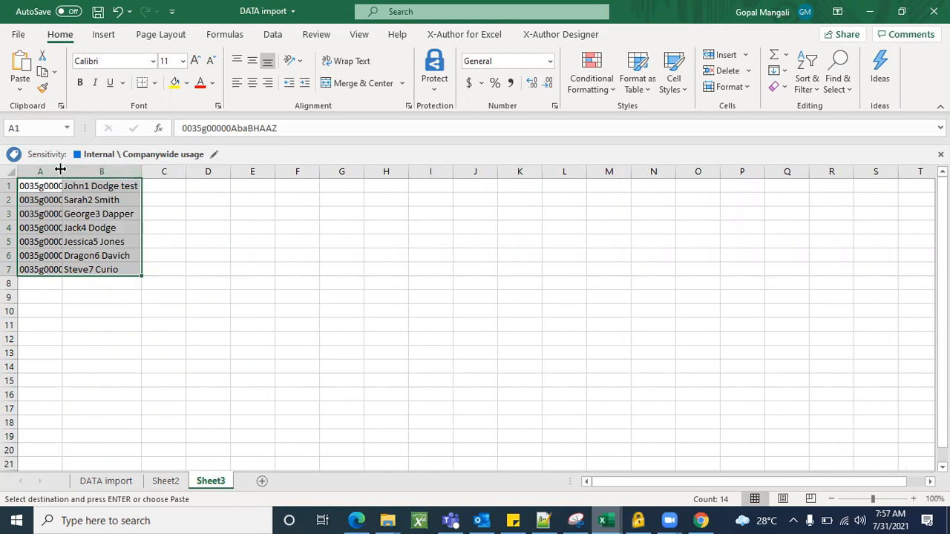
{"action": "double_click", "coordinate": [60, 170]}
{"action": "left_click", "coordinate": [9, 186]}
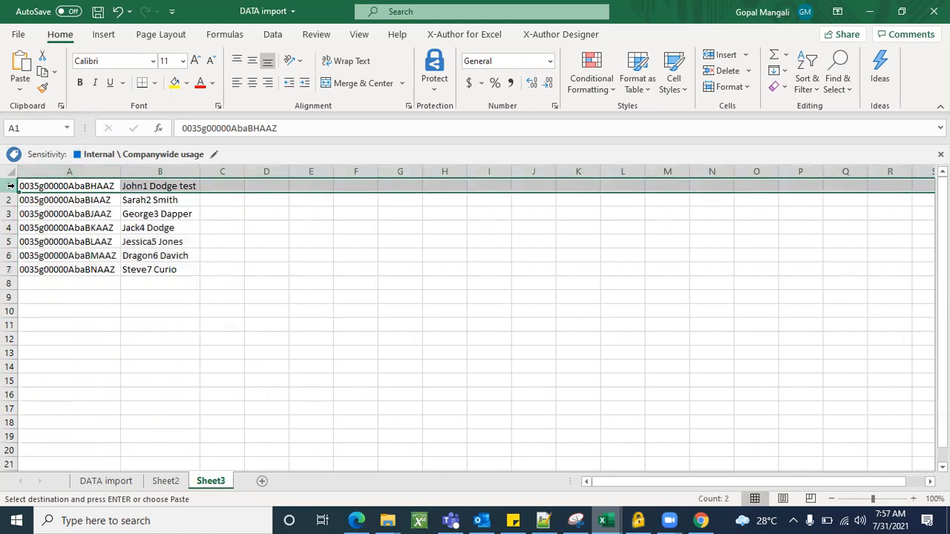
{"action": "right_click", "coordinate": [11, 185]}
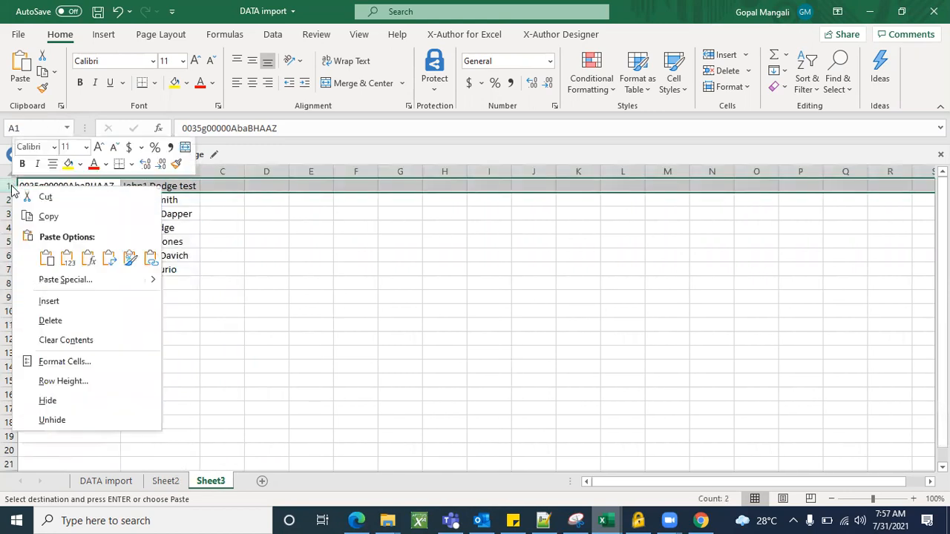
{"action": "left_click", "coordinate": [49, 301]}
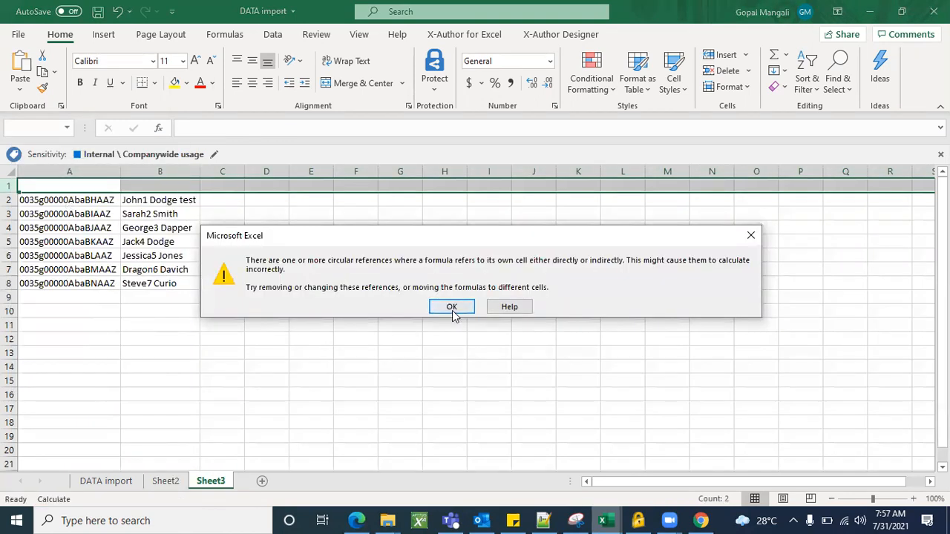
{"action": "left_click", "coordinate": [452, 307]}
Enter the header "Id" in cell A1 of Sheet3.
{"action": "left_click", "coordinate": [111, 188]}
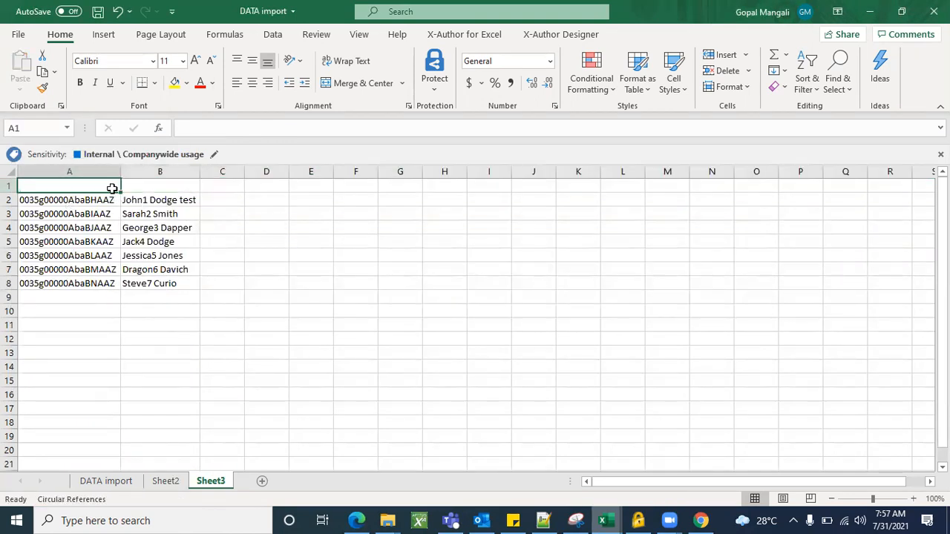
{"action": "type", "text": "I"}
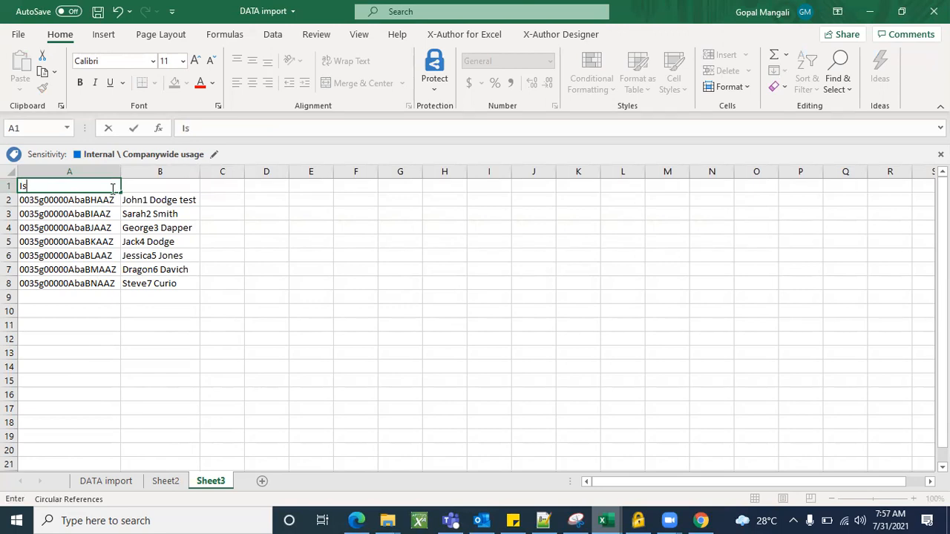
{"action": "type", "text": "d"}
{"action": "left_click", "coordinate": [299, 309]}
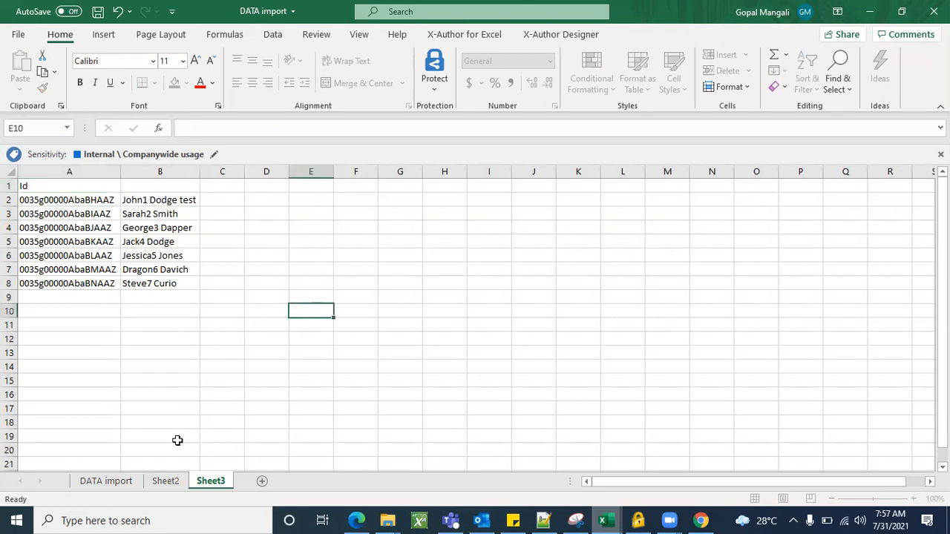
Copy the Name header from cell C1 of Sheet2 to cell B1 of Sheet3.
{"action": "left_click", "coordinate": [165, 481]}
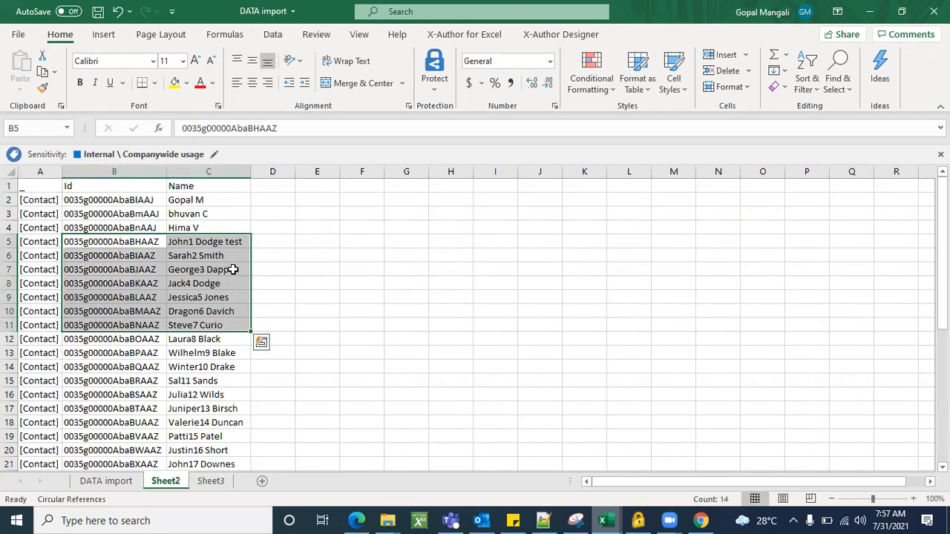
{"action": "left_click", "coordinate": [210, 186]}
{"action": "key", "text": "ctrl+c"}
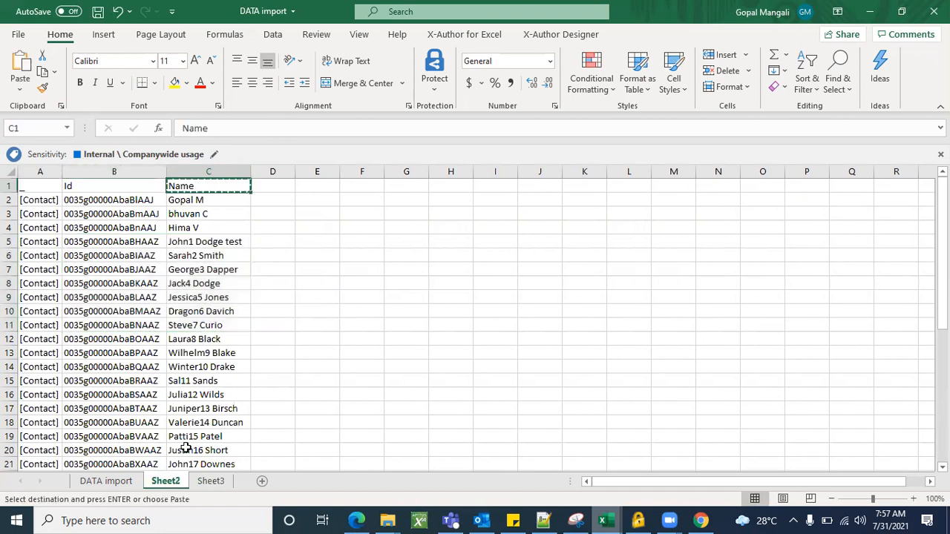
{"action": "left_click", "coordinate": [211, 481]}
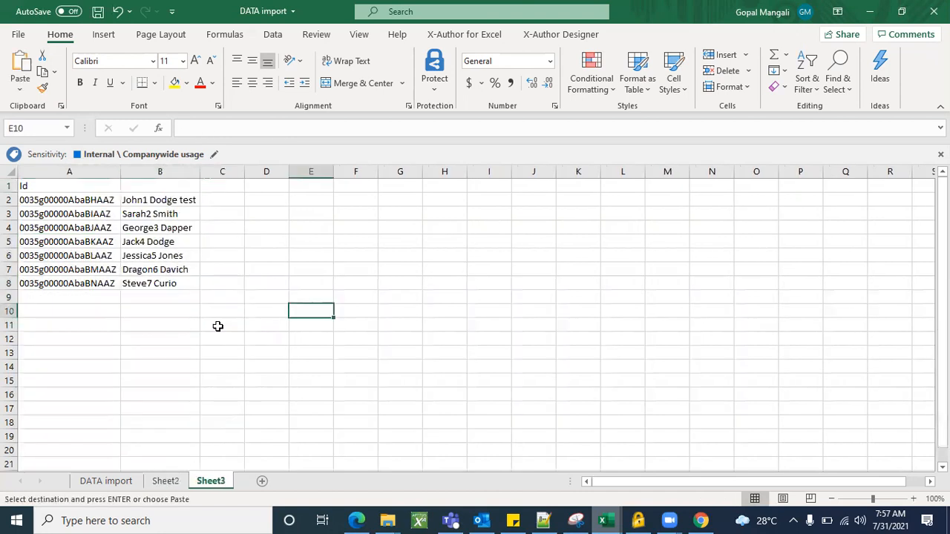
{"action": "left_click", "coordinate": [165, 187]}
{"action": "key", "text": "ctrl+v"}
{"action": "left_click", "coordinate": [250, 215]}
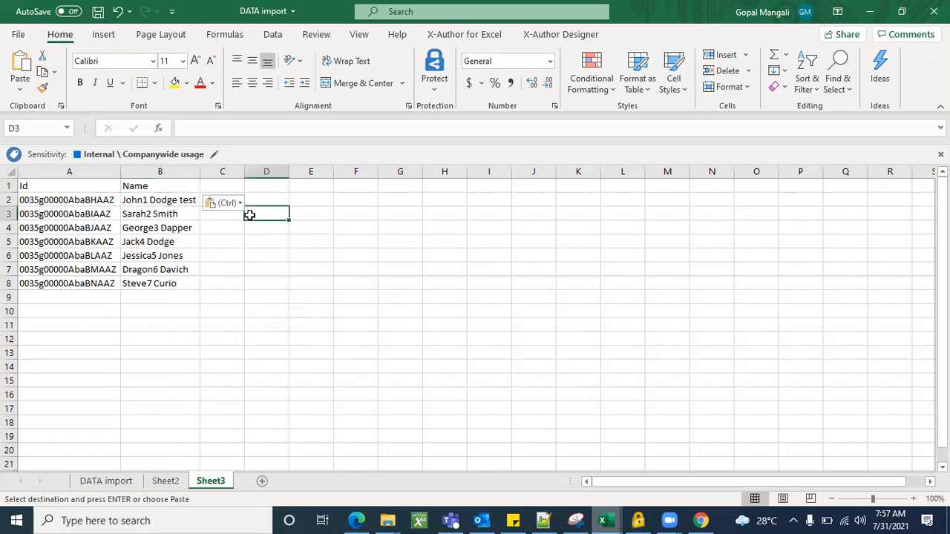
Append "Test" to the name in cell B3 and "test" to the name in cell B4 of Sheet3.
{"action": "left_click", "coordinate": [186, 199]}
{"action": "double_click", "coordinate": [186, 200]}
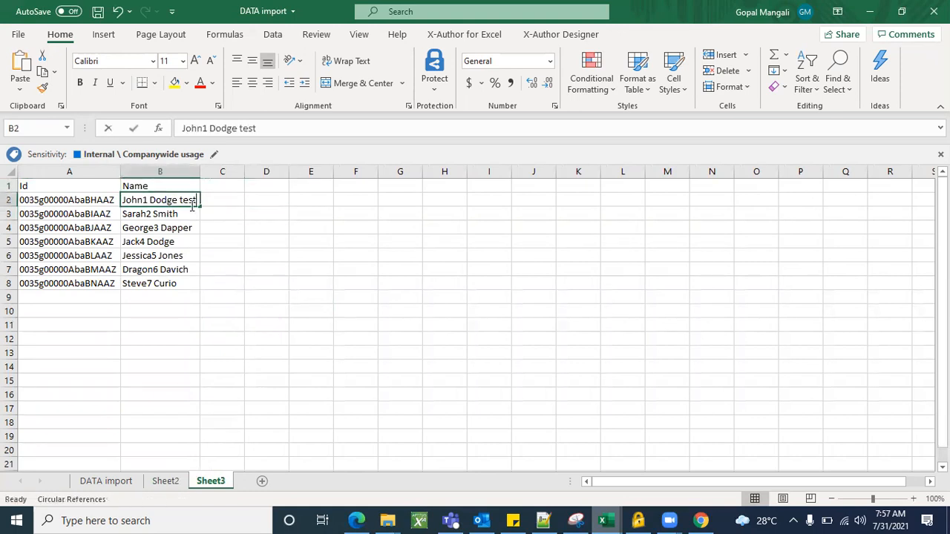
{"action": "left_click", "coordinate": [190, 214]}
{"action": "double_click", "coordinate": [190, 214]}
{"action": "type", "text": "Test"}
{"action": "left_click", "coordinate": [197, 230]}
{"action": "double_click", "coordinate": [197, 230]}
{"action": "type", "text": "test"}
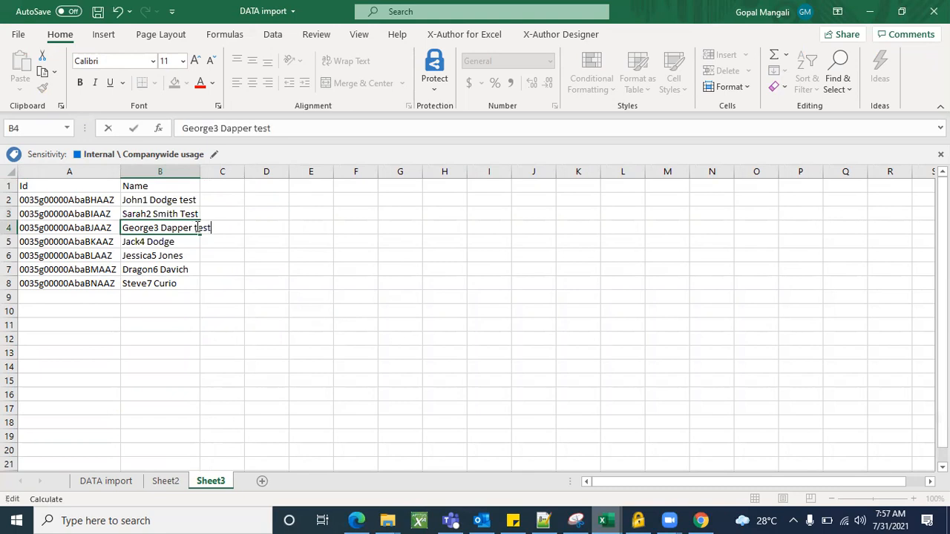
{"action": "left_click", "coordinate": [191, 239]}
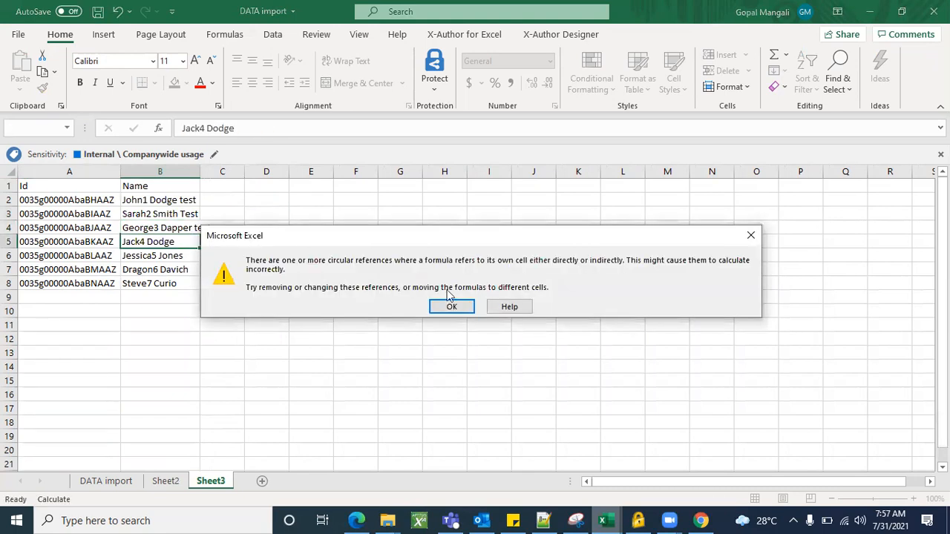
{"action": "left_click", "coordinate": [473, 307]}
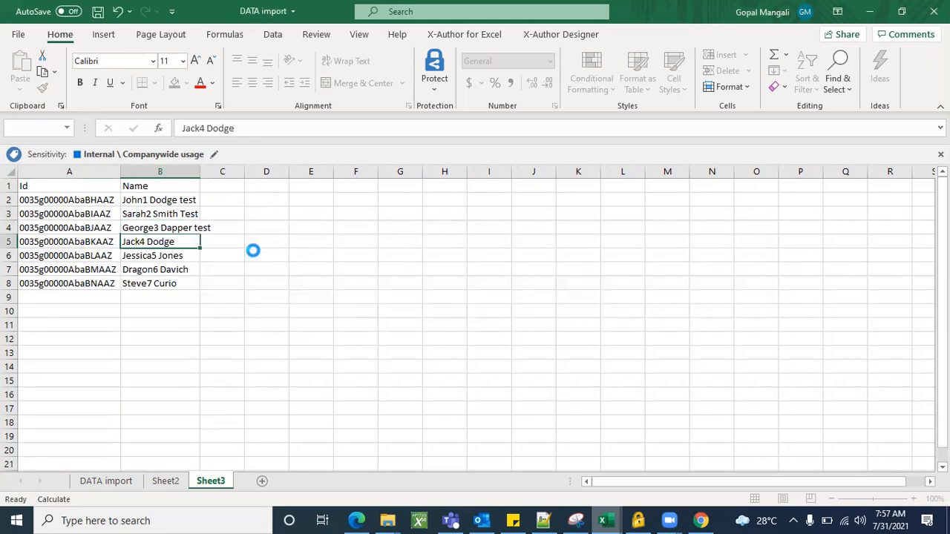
Append "test" to each of the names in cells B5 to B8 of Sheet3.
{"action": "double_click", "coordinate": [190, 241]}
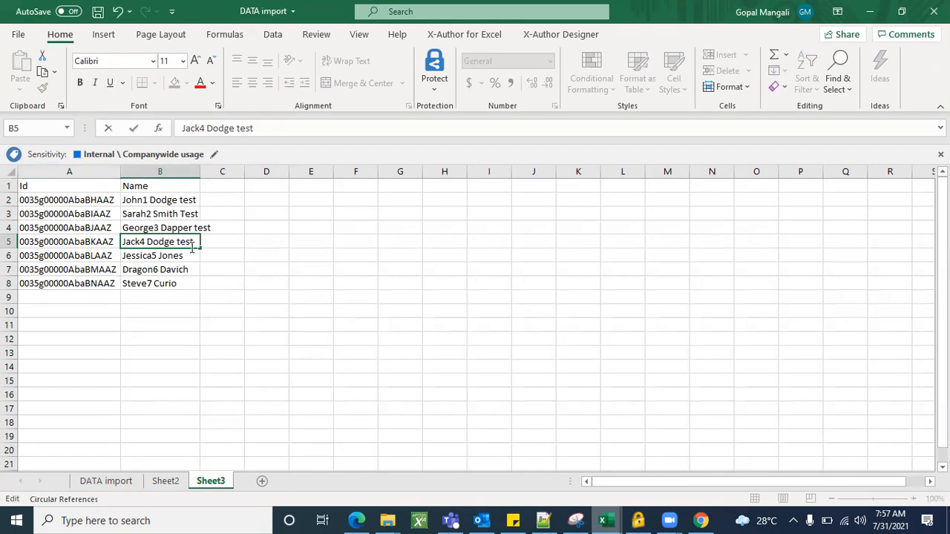
{"action": "type", "text": "test"}
{"action": "double_click", "coordinate": [191, 254]}
{"action": "type", "text": "y"}
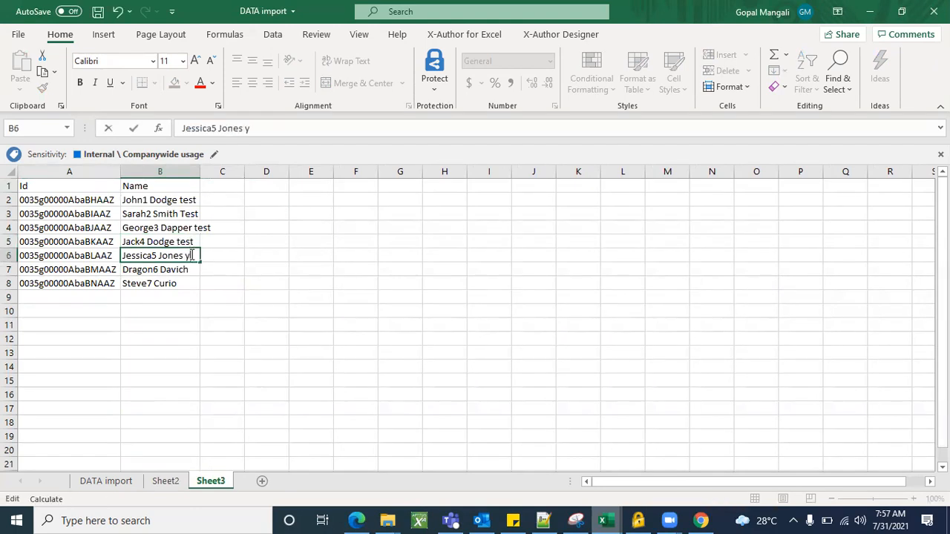
{"action": "key", "text": "BackSpace"}
{"action": "type", "text": "test"}
{"action": "left_click", "coordinate": [195, 271]}
{"action": "double_click", "coordinate": [195, 270]}
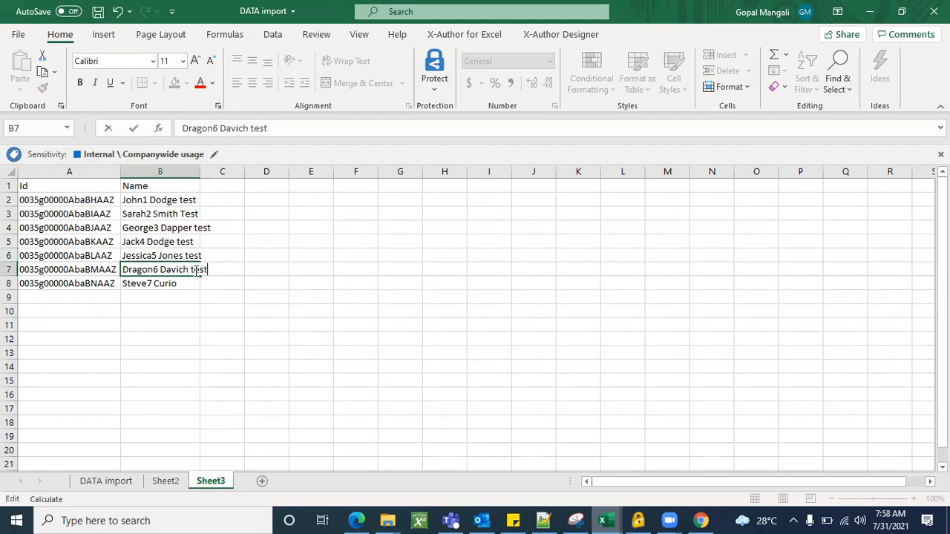
{"action": "left_click", "coordinate": [191, 283]}
{"action": "double_click", "coordinate": [195, 284]}
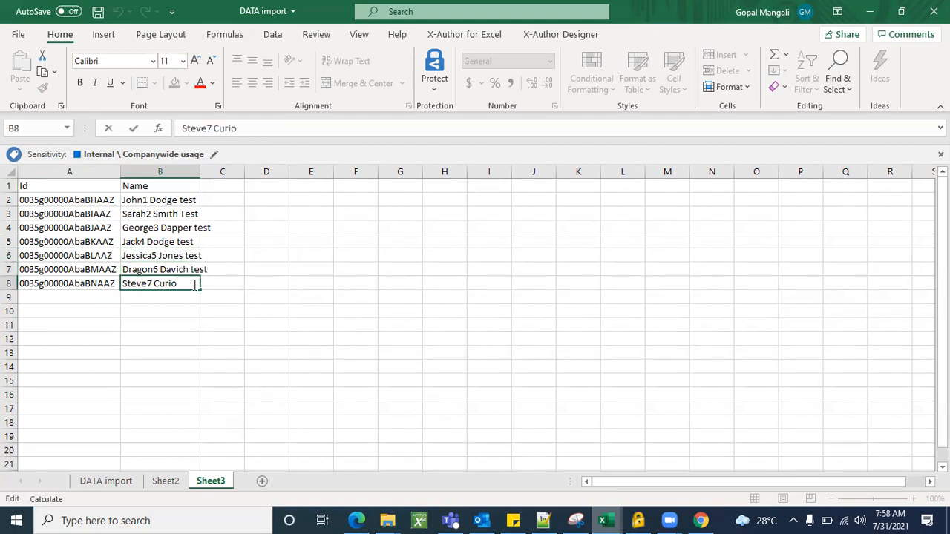
{"action": "left_click", "coordinate": [180, 338]}
{"action": "left_click", "coordinate": [451, 307]}
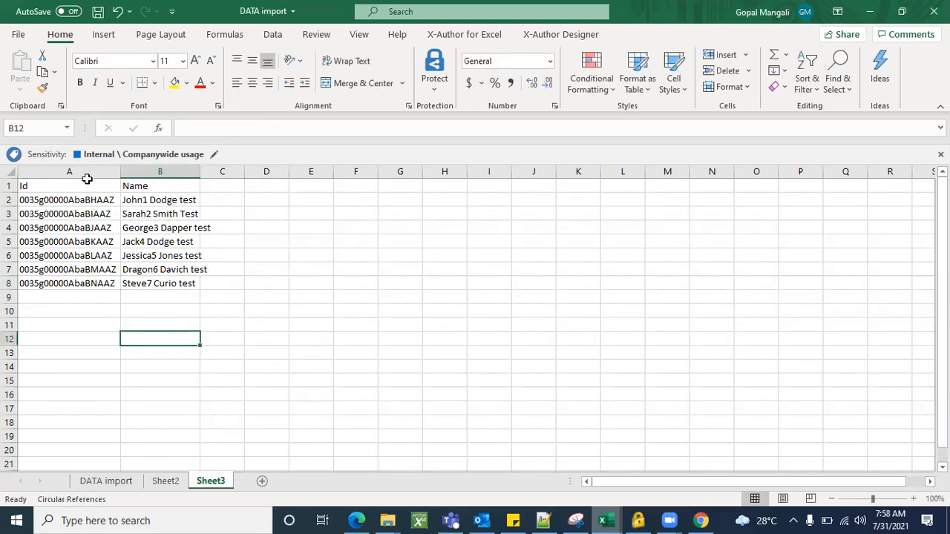
{"action": "left_click", "coordinate": [86, 171]}
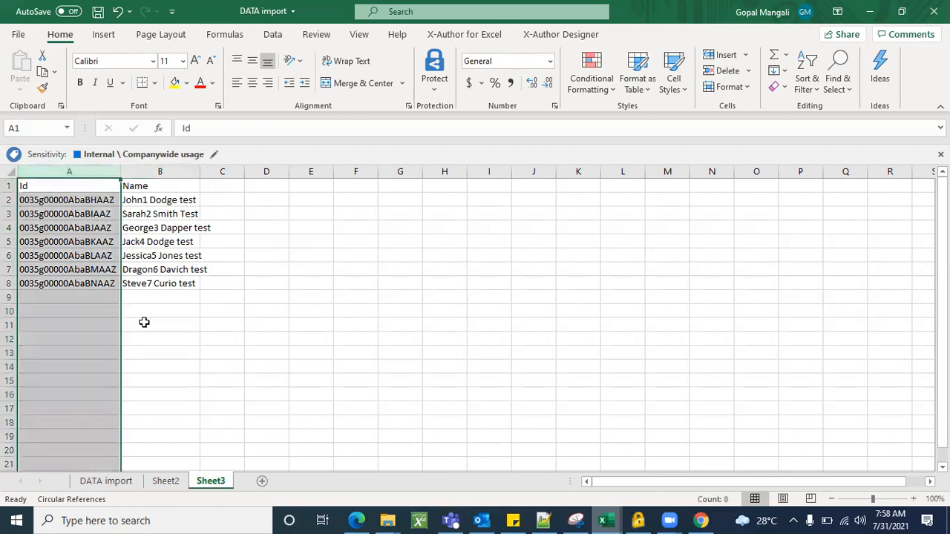
{"action": "left_click", "coordinate": [237, 354]}
{"action": "left_click_drag", "start_coordinate": [89, 197], "coordinate": [94, 280]}
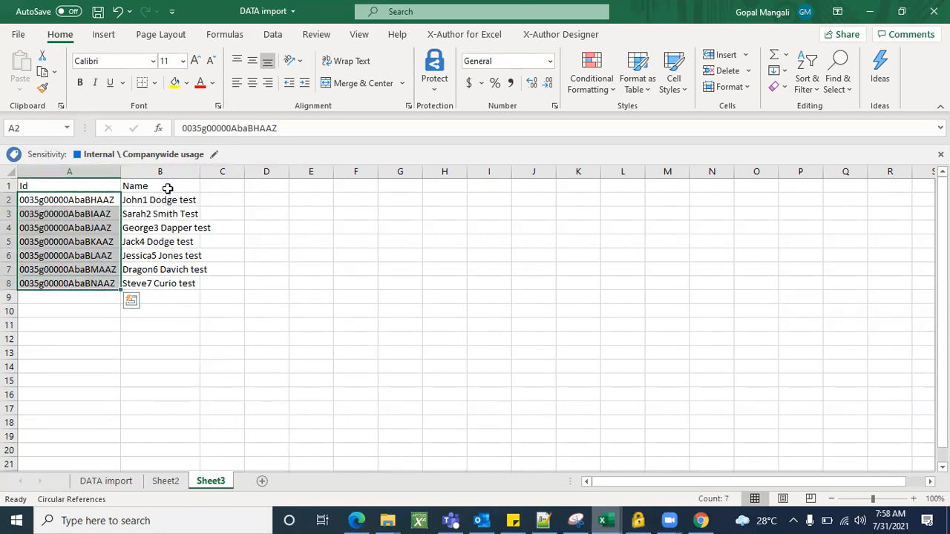
{"action": "left_click", "coordinate": [285, 306]}
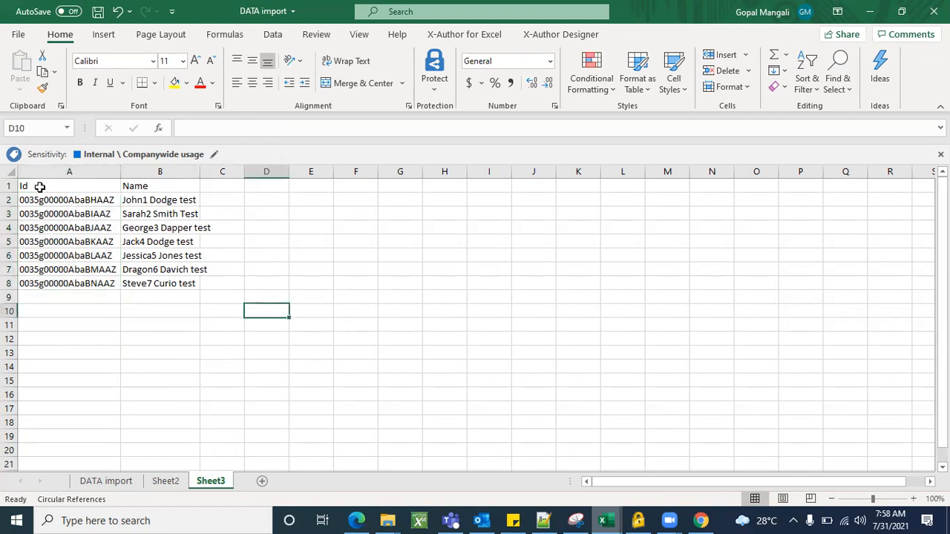
Copy the Id and Name table in A1:B8 of Sheet3 and switch to the Salesforce inspector Data Import page in Chrome.
{"action": "left_click_drag", "start_coordinate": [39, 184], "coordinate": [178, 282]}
{"action": "key", "text": "ctrl+c"}
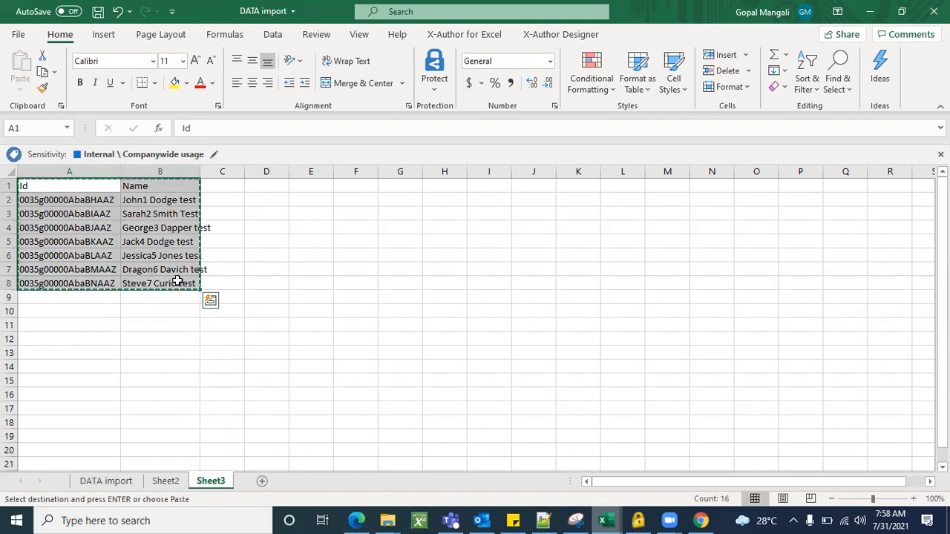
{"action": "left_click", "coordinate": [871, 9]}
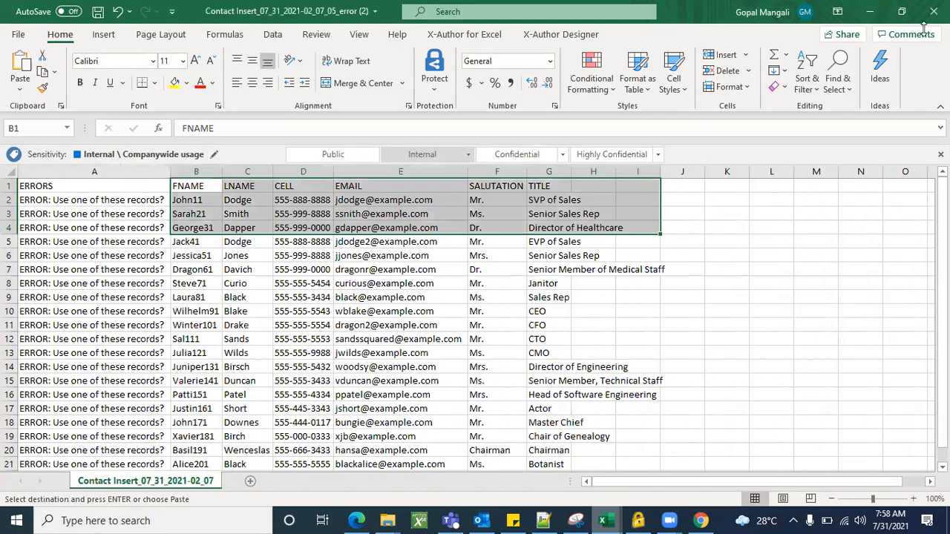
{"action": "left_click", "coordinate": [868, 10]}
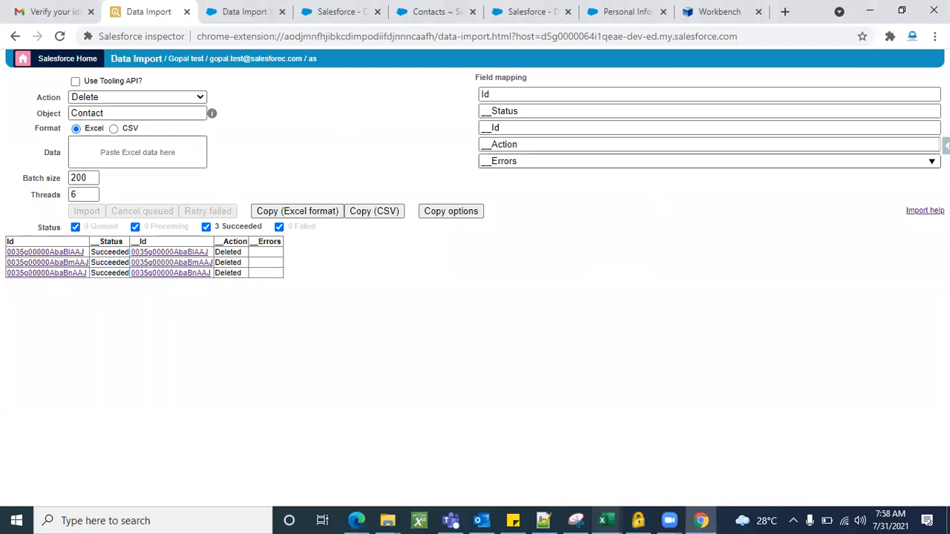
Start a new data import in Salesforce inspector and set its action to Update.
{"action": "left_click", "coordinate": [943, 145]}
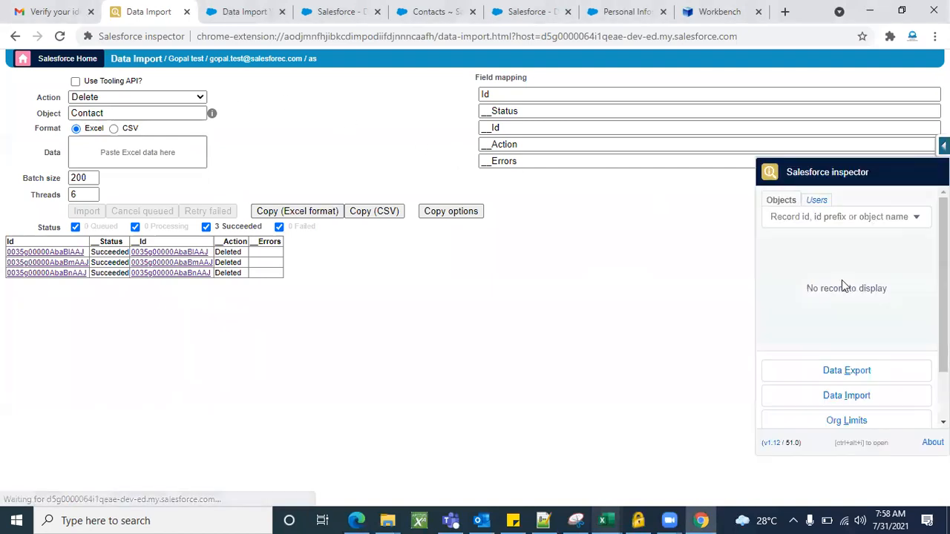
{"action": "left_click", "coordinate": [848, 394]}
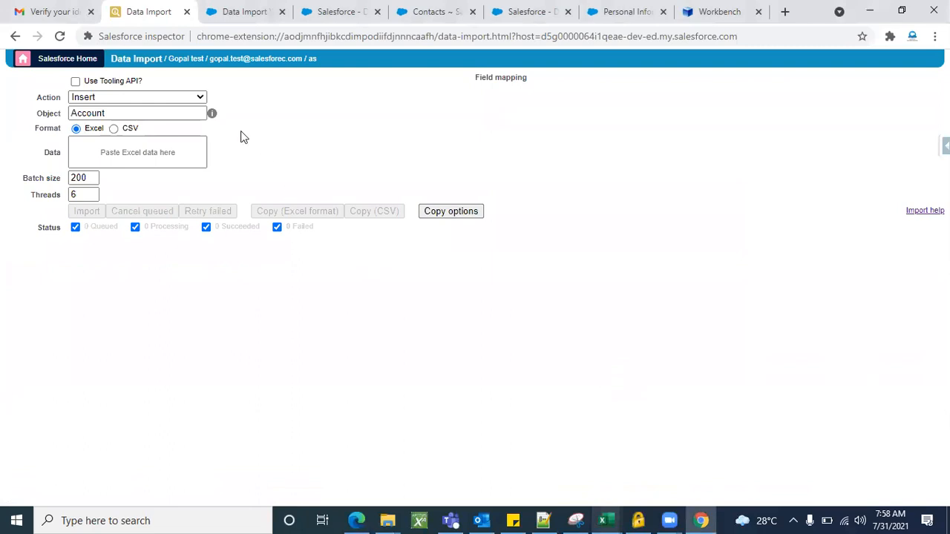
{"action": "left_click", "coordinate": [197, 99]}
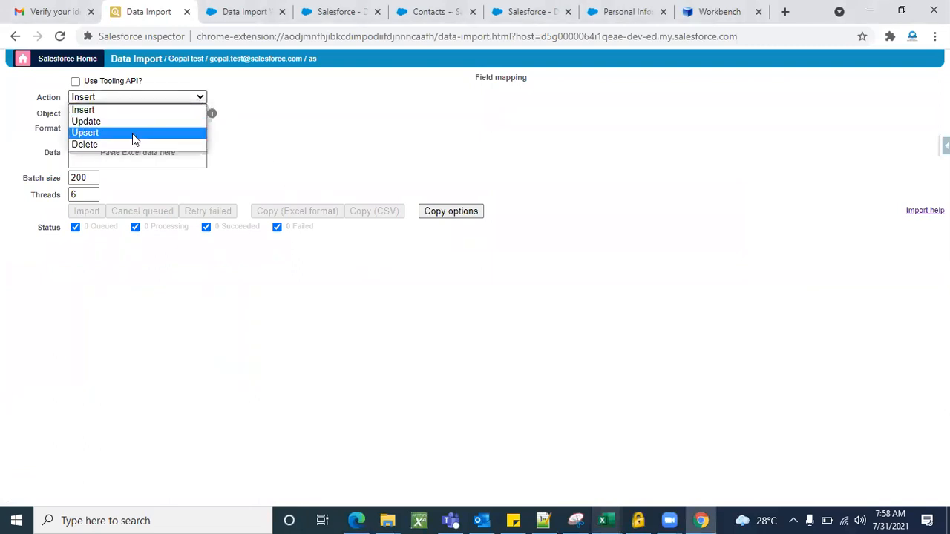
{"action": "left_click", "coordinate": [134, 124]}
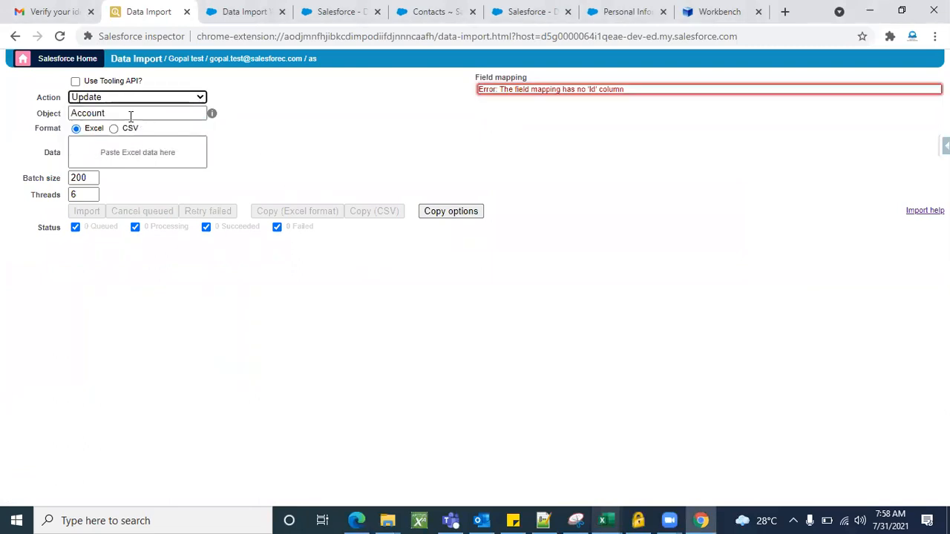
Change the import's object from Account to Contact.
{"action": "left_click", "coordinate": [129, 113]}
{"action": "key", "text": "BackSpace"}
{"action": "key", "text": "BackSpace"}
{"action": "key", "text": "BackSpace"}
{"action": "key", "text": "BackSpace"}
{"action": "key", "text": "BackSpace"}
{"action": "key", "text": "BackSpace"}
{"action": "key", "text": "BackSpace"}
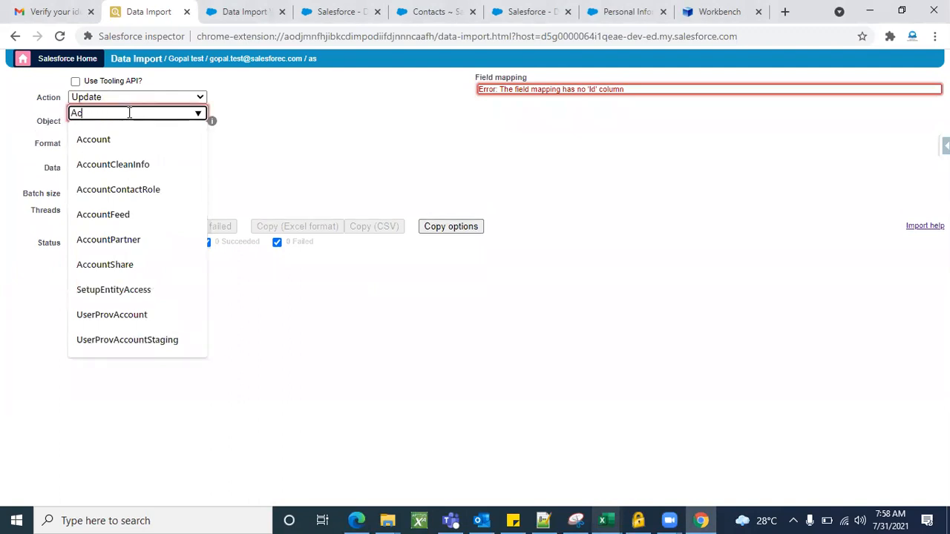
{"action": "type", "text": "conact"}
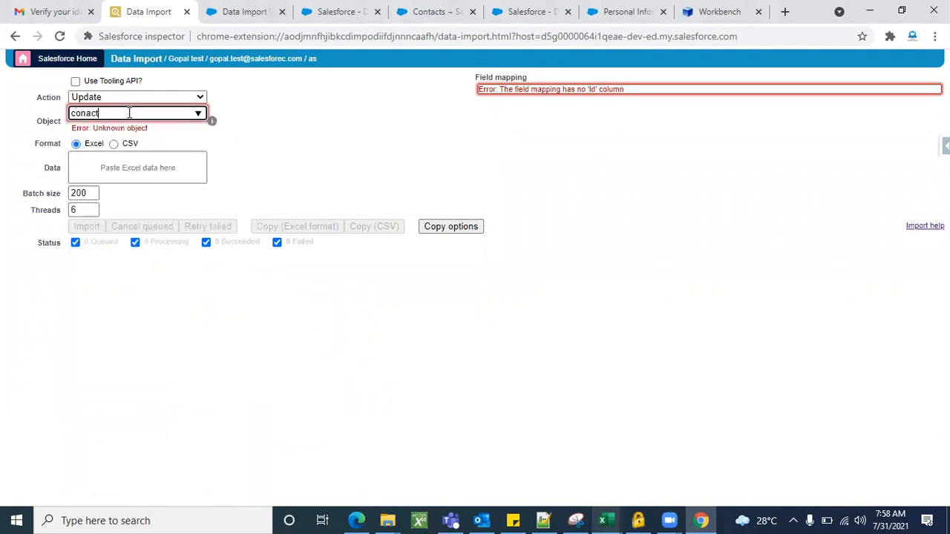
{"action": "key", "text": "BackSpace"}
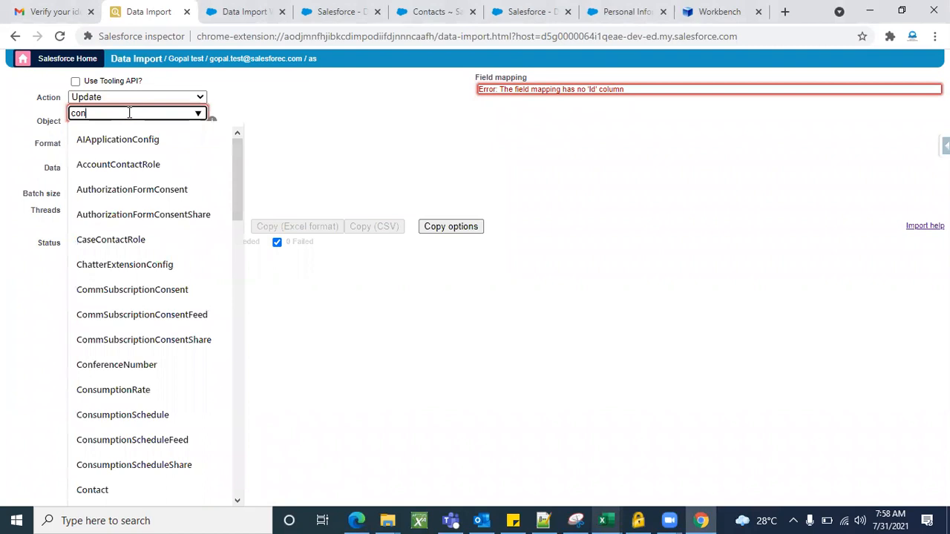
{"action": "type", "text": "tact"}
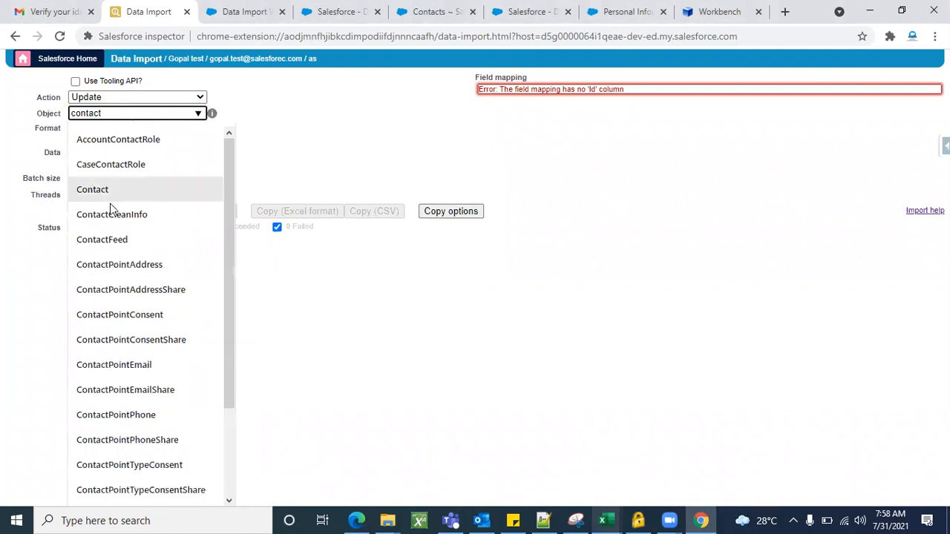
{"action": "left_click", "coordinate": [109, 194]}
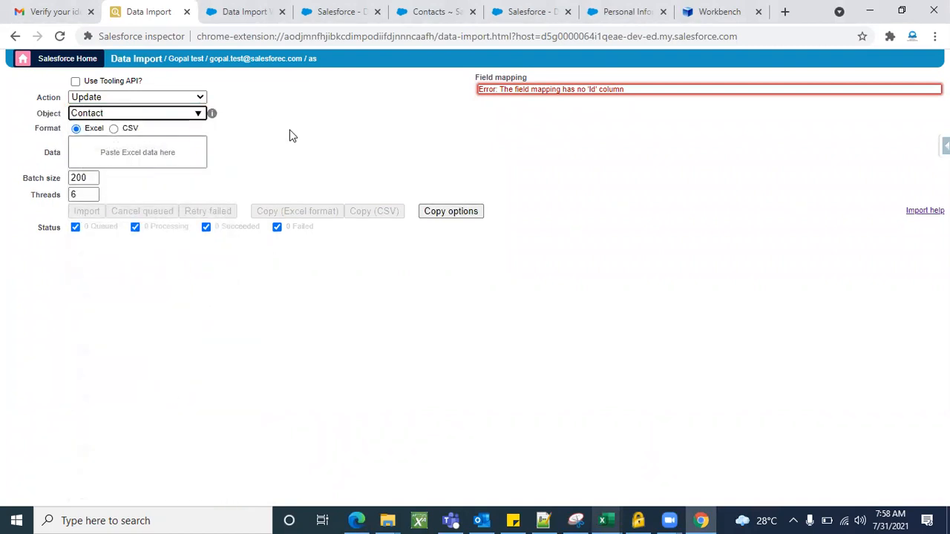
Check the copied range in the DATA import workbook and paste the Ids and names as Excel data into the contact update.
{"action": "key", "text": "alt+Tab"}
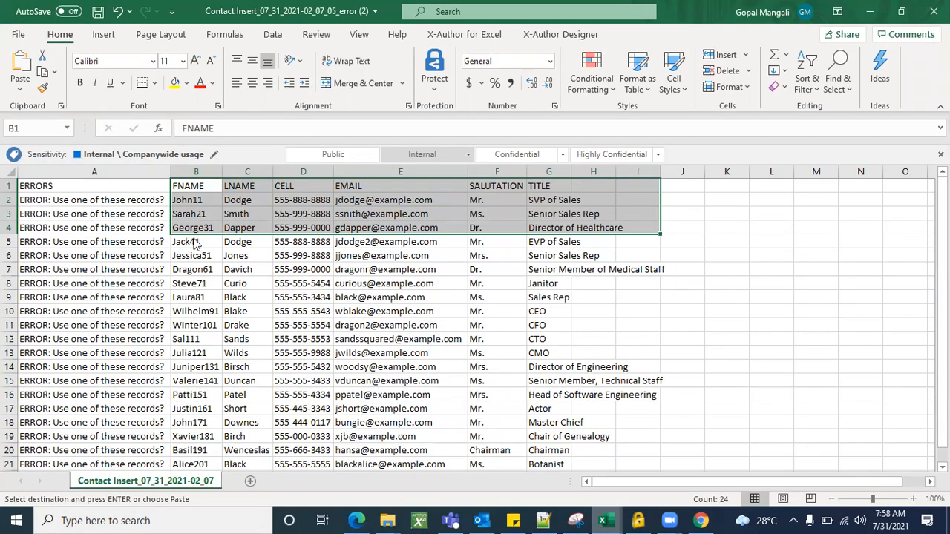
{"action": "key", "text": "alt+Tab"}
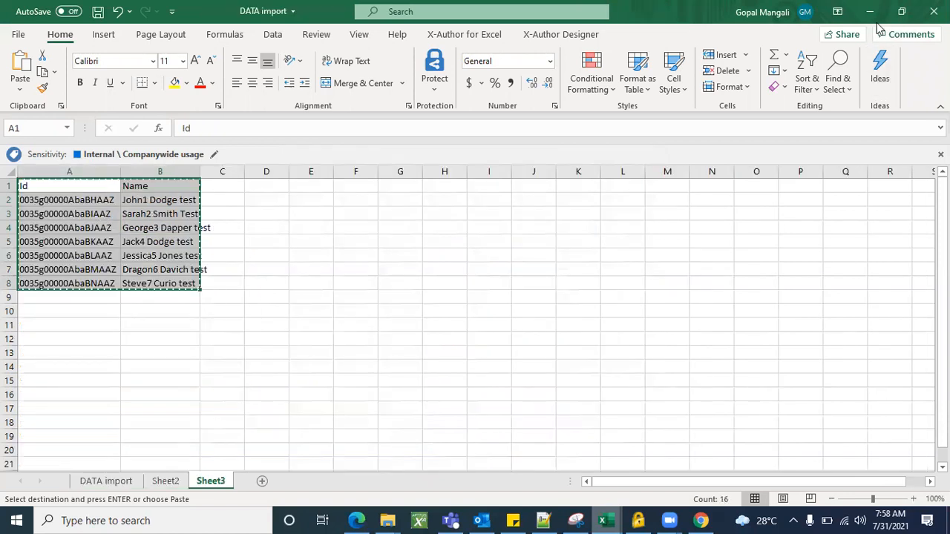
{"action": "left_click", "coordinate": [871, 12]}
{"action": "left_click", "coordinate": [871, 12]}
{"action": "left_click", "coordinate": [163, 152]}
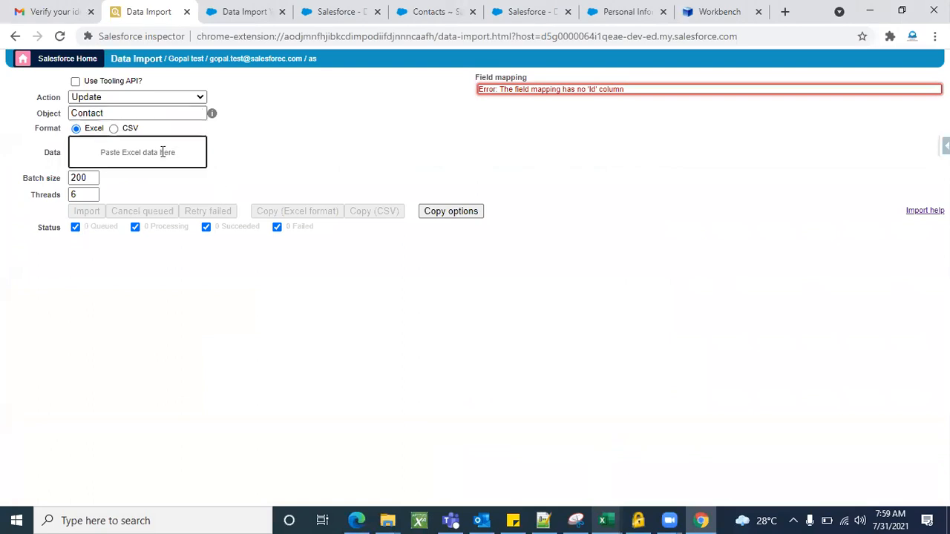
{"action": "type", "text": "Id\tName 0035g00000AbaBHAAZ\tJohn1 Dodge test 0035g00000AbaBIAAZ\tSarah2 Smith Test 0035g00000AbaBJAAZ\tGeorge3 Dapper test 0035g00000AbaBKAAZ\tJack4 Dodge test 0035g00000AbaBLAAZ\tJessica5 Jones test 0035g00000AbaBMAAZ\tDragon6 Davich test 0035g00000AbaBNAAZ\tSteve7 Curio test"}
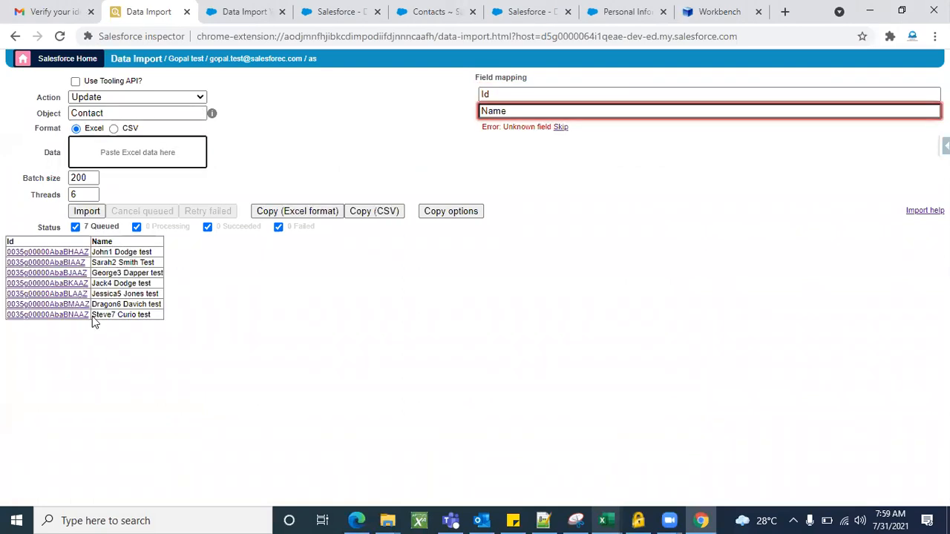
{"action": "right_click", "coordinate": [57, 255]}
{"action": "left_click", "coordinate": [394, 302]}
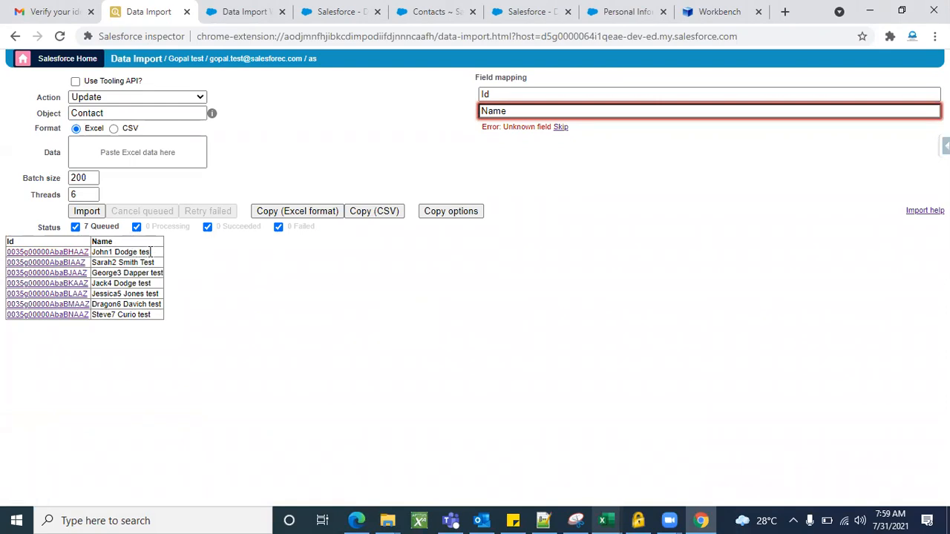
{"action": "left_click_drag", "start_coordinate": [137, 254], "coordinate": [97, 255]}
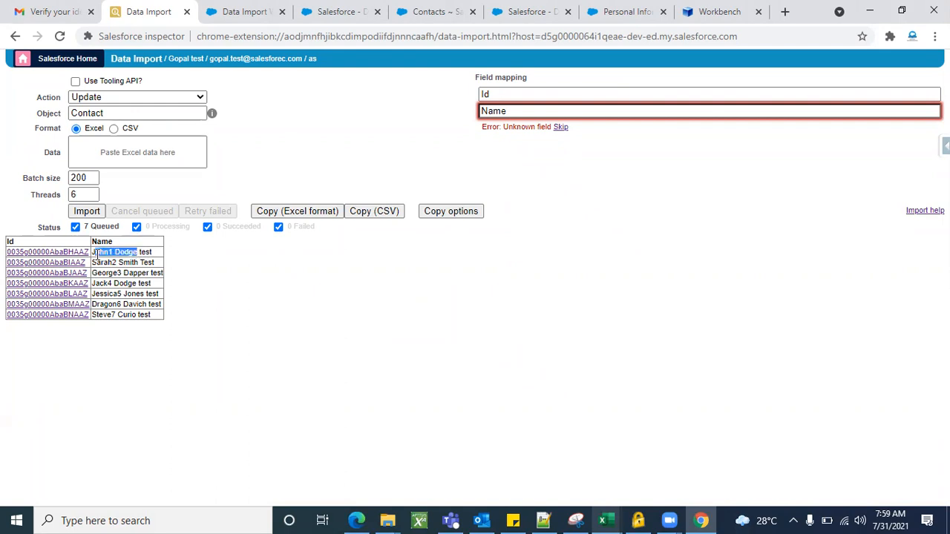
{"action": "double_click", "coordinate": [145, 253]}
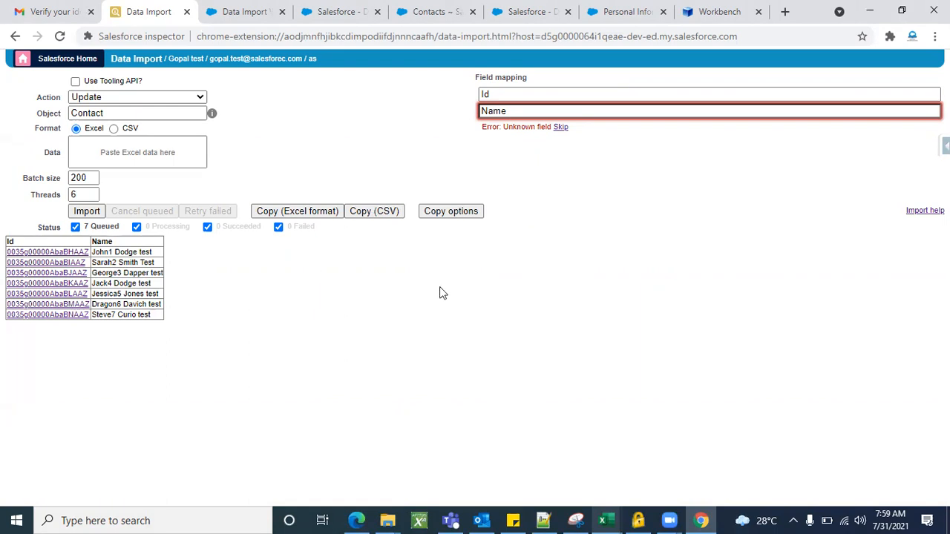
Try to skip the unknown Name field in the contact update's field mapping.
{"action": "left_click", "coordinate": [560, 127]}
{"action": "left_click", "coordinate": [490, 115]}
{"action": "key", "text": "Delete"}
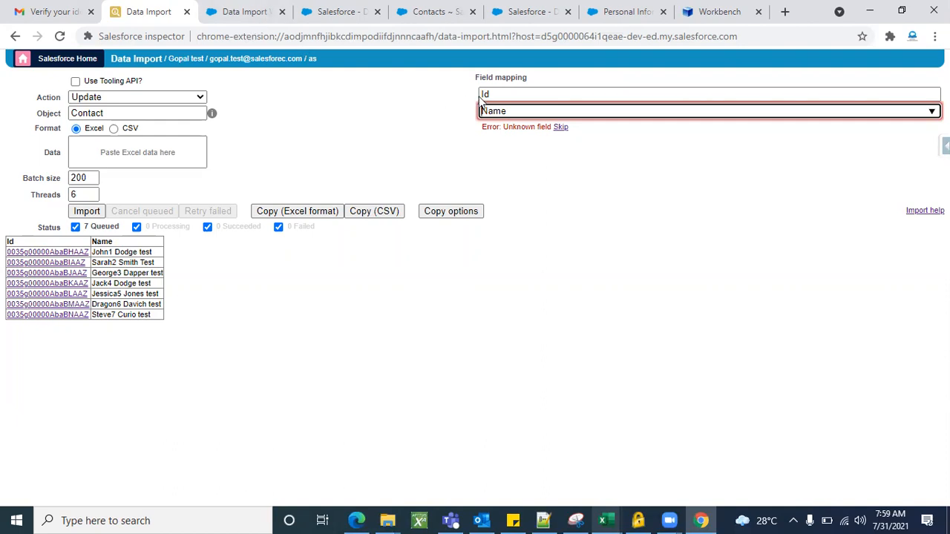
Open the Contact object's fields page in Salesforce setup from the Contacts list.
{"action": "left_click", "coordinate": [415, 12]}
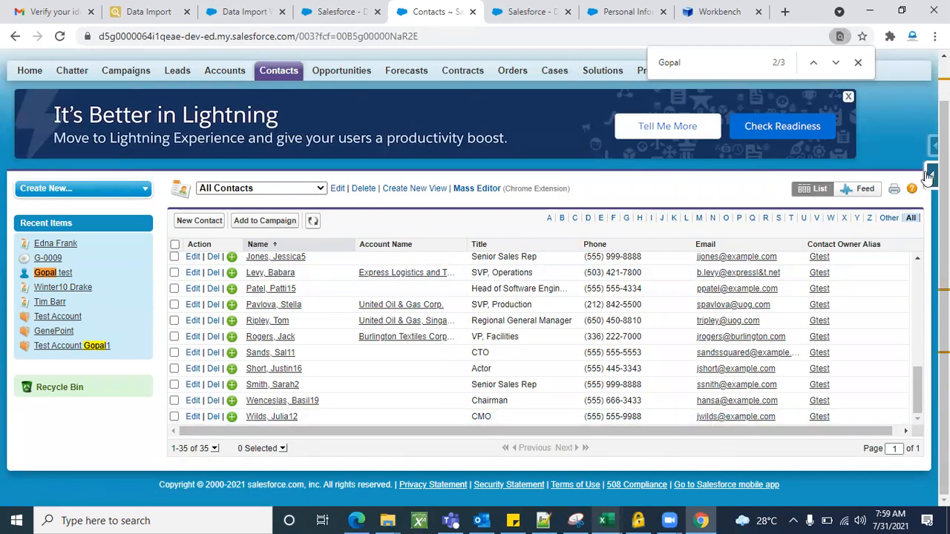
{"action": "mouse_move", "coordinate": [927, 176]}
{"action": "left_click", "coordinate": [814, 201]}
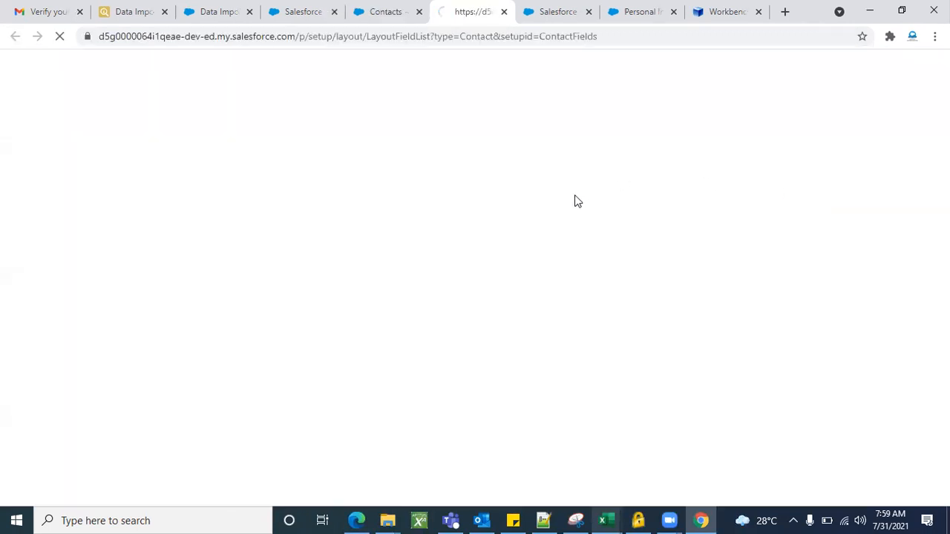
{"action": "scroll", "coordinate": [386, 371], "scroll_direction": "down", "scroll_amount": 2}
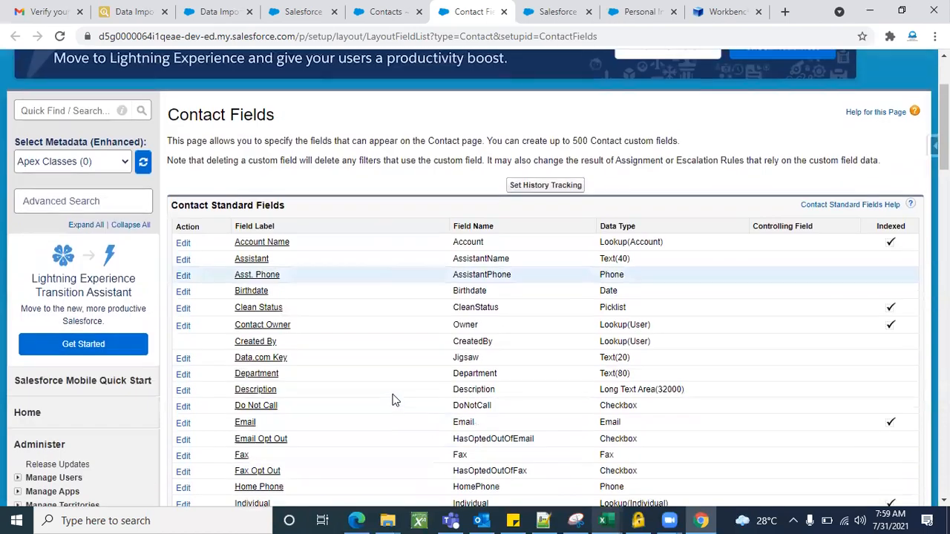
Search the Contact Fields page for "First" and copy the First Name field label.
{"action": "scroll", "coordinate": [393, 401], "scroll_direction": "down", "scroll_amount": 1}
{"action": "key", "text": "ctrl+f"}
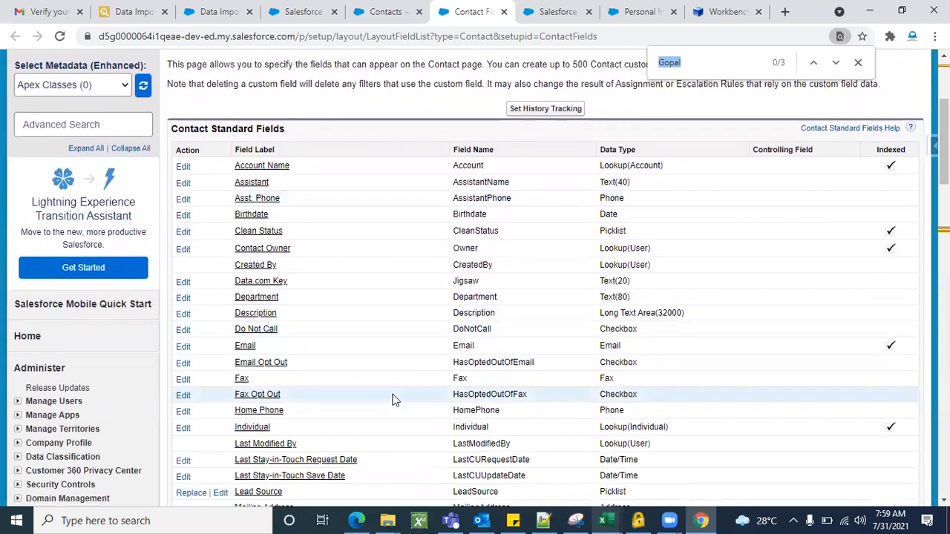
{"action": "type", "text": "First"}
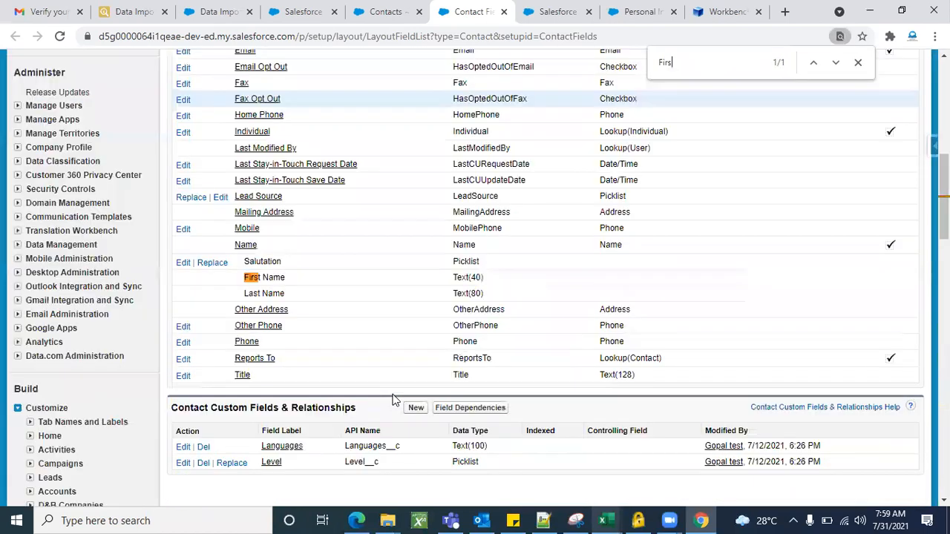
{"action": "triple_click", "coordinate": [267, 280]}
{"action": "key", "text": "ctrl+c"}
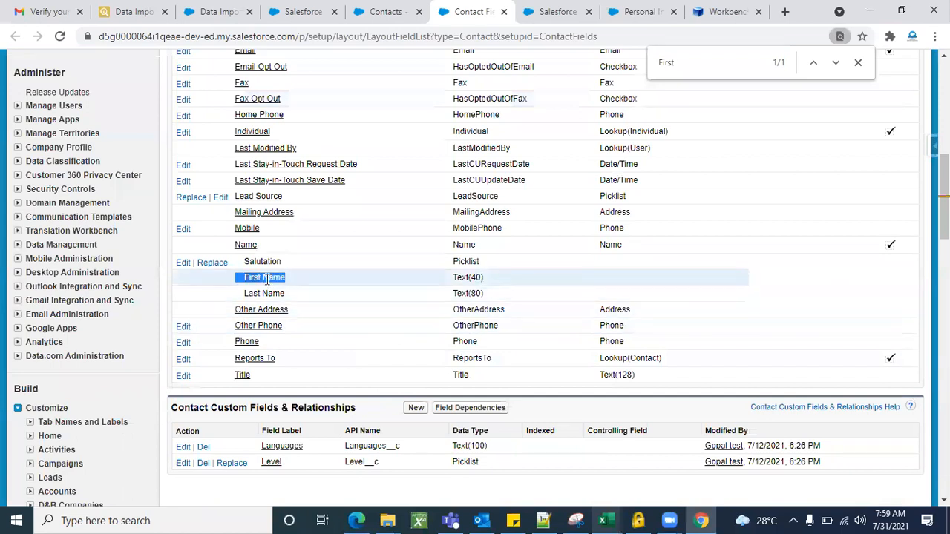
Replace the Name mapping with the copied First Name label on the Data Import page, without leading spaces.
{"action": "left_click", "coordinate": [132, 12]}
{"action": "key", "text": "BackSpace"}
{"action": "key", "text": "BackSpace"}
{"action": "key", "text": "BackSpace"}
{"action": "key", "text": "BackSpace"}
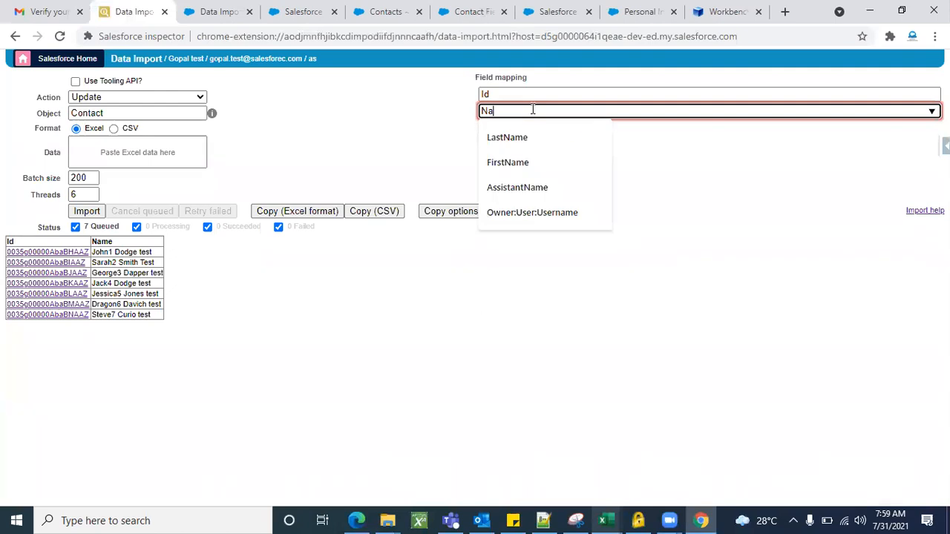
{"action": "key", "text": "ctrl+v"}
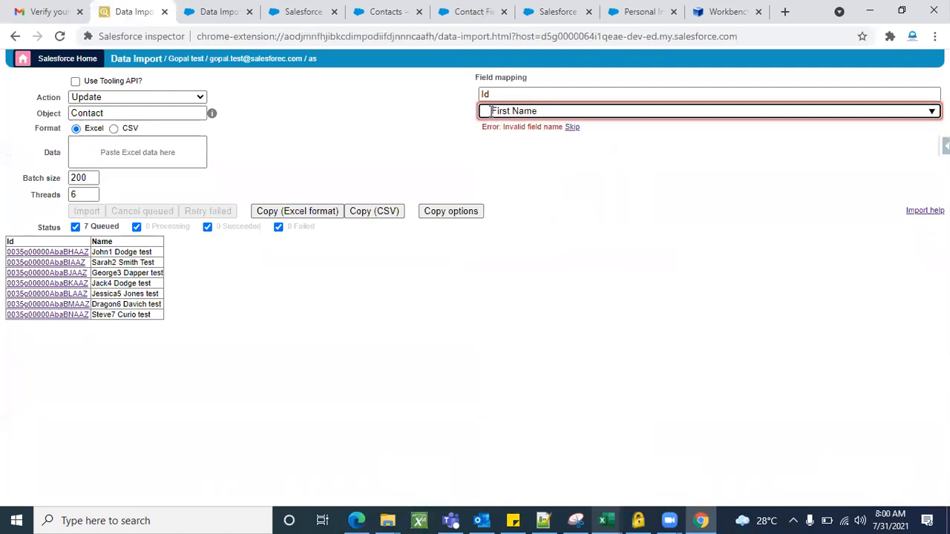
{"action": "key", "text": "BackSpace"}
{"action": "key", "text": "Delete"}
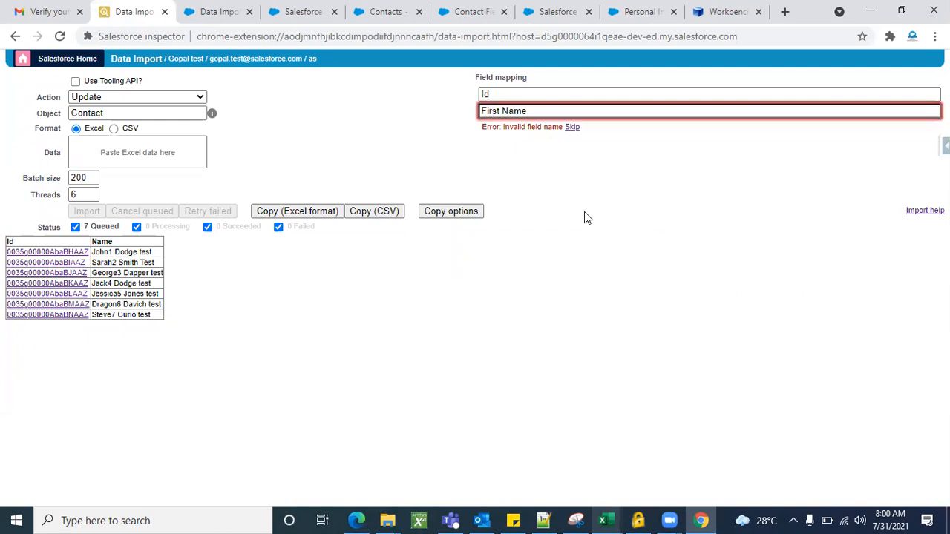
Try to skip the First Name entry in the field mapping.
{"action": "left_click", "coordinate": [574, 127]}
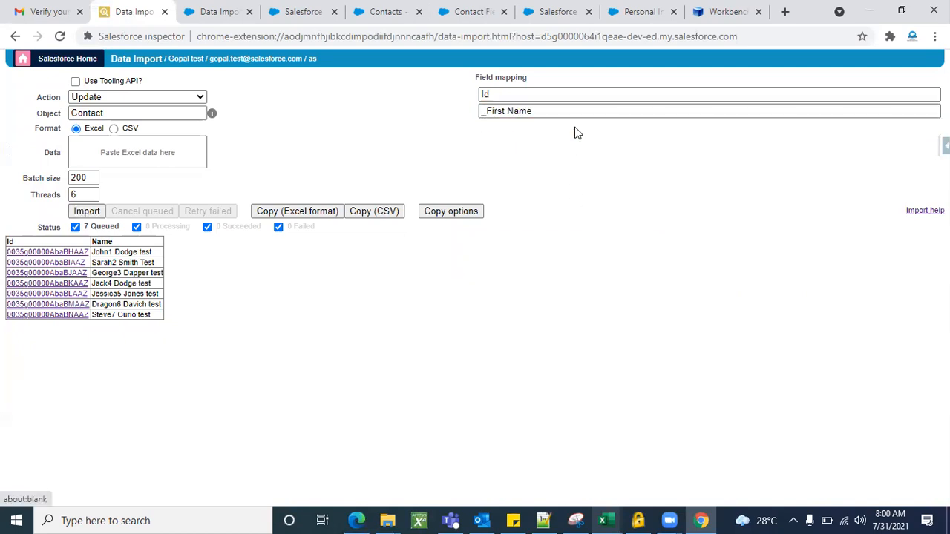
{"action": "left_click", "coordinate": [490, 113]}
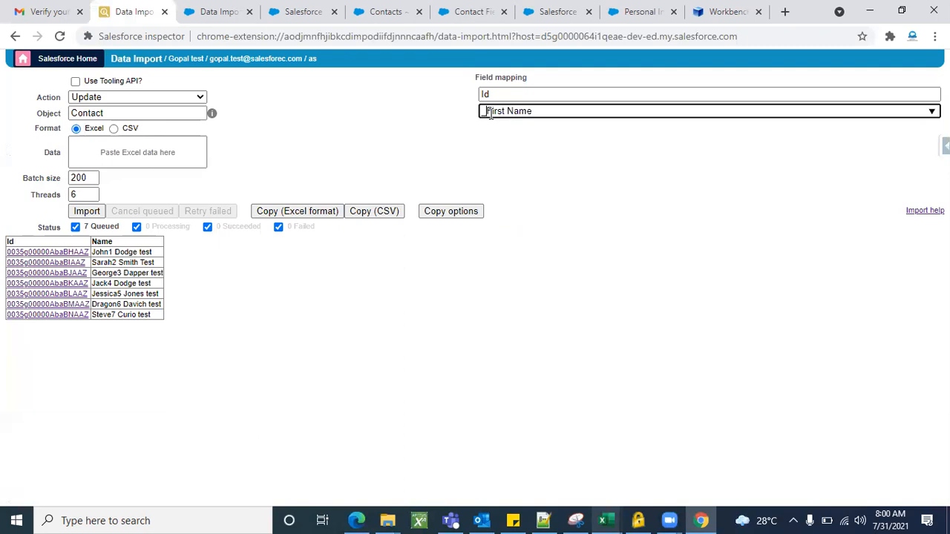
{"action": "key", "text": "BackSpace"}
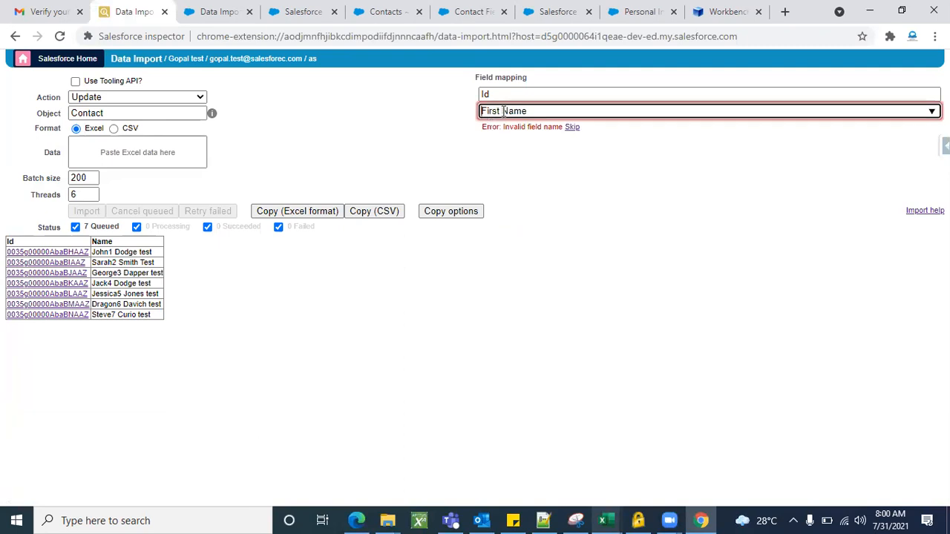
Shorten the second field mapping to "F Name" and try skipping it.
{"action": "key", "text": "BackSpace"}
{"action": "key", "text": "BackSpace"}
{"action": "key", "text": "BackSpace"}
{"action": "left_click", "coordinate": [572, 128]}
{"action": "left_click", "coordinate": [486, 111]}
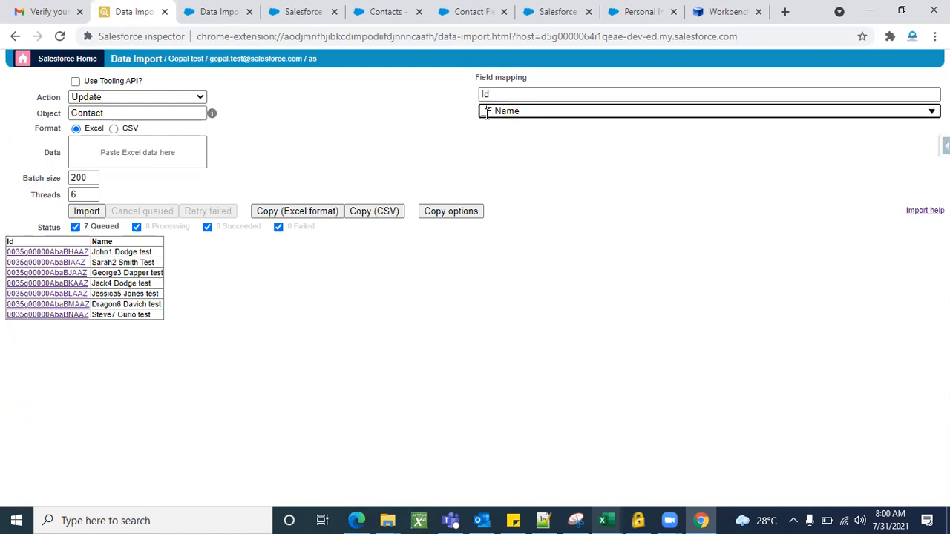
{"action": "key", "text": "BackSpace"}
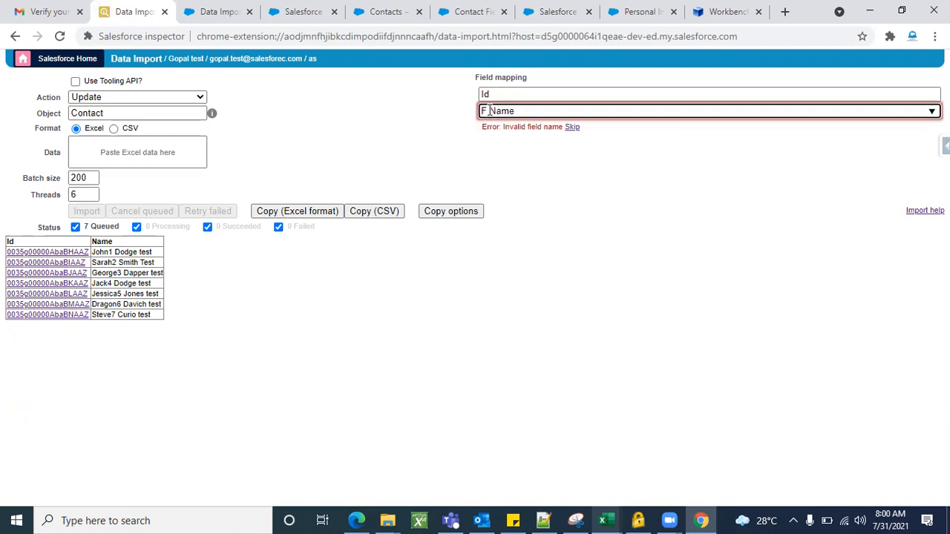
Remove the space so the second mapping reads FName, and mark that field as skipped.
{"action": "left_click", "coordinate": [489, 111]}
{"action": "key", "text": "BackSpace"}
{"action": "left_click", "coordinate": [572, 128]}
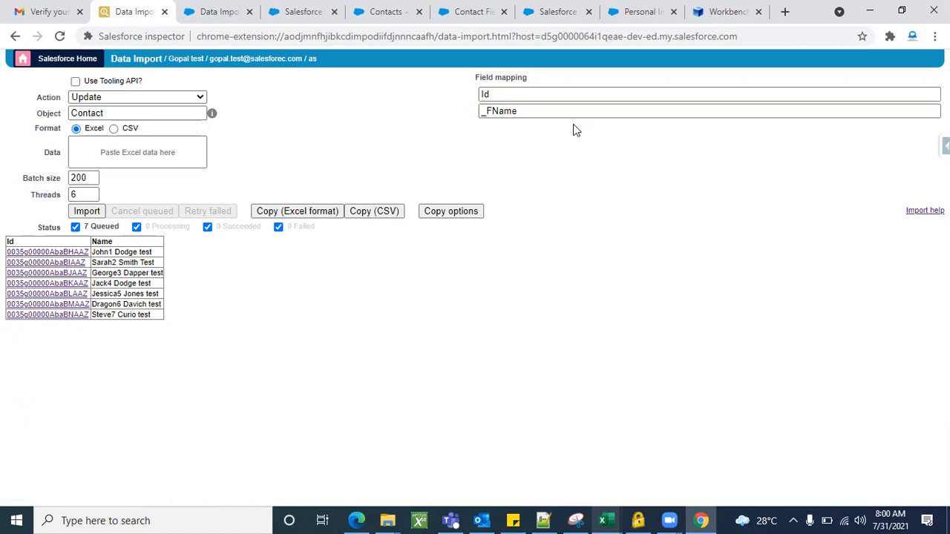
Remove the skip prefix from the FName mapping, then skip the field again.
{"action": "left_click", "coordinate": [483, 111]}
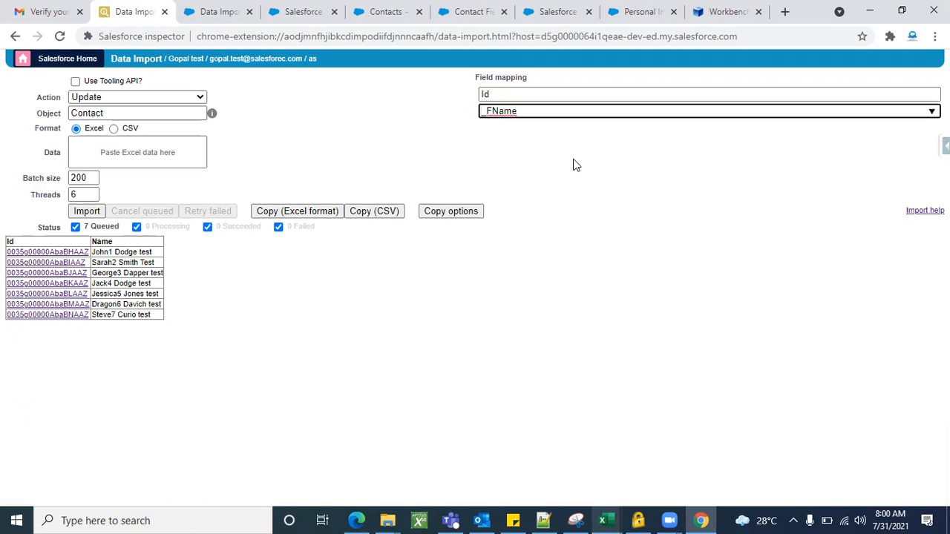
{"action": "key", "text": "Delete"}
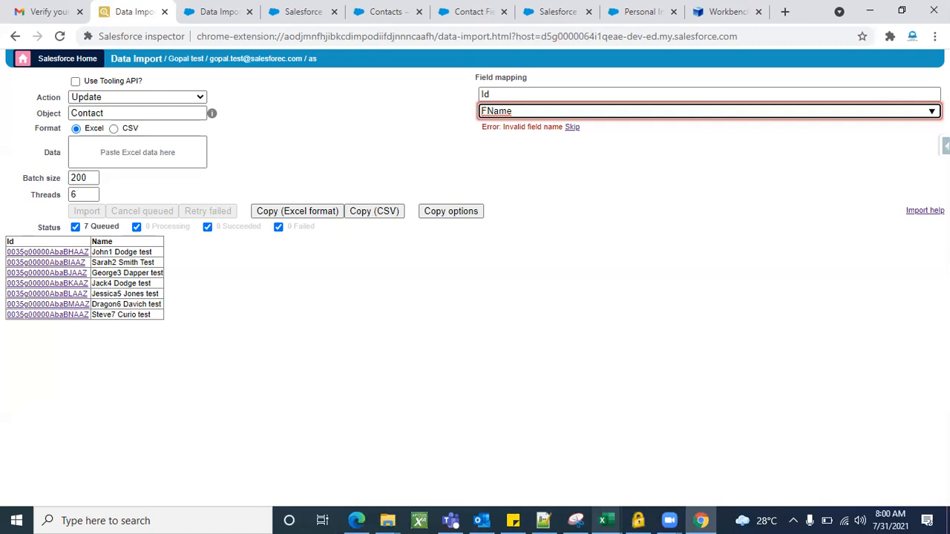
{"action": "left_click", "coordinate": [572, 128]}
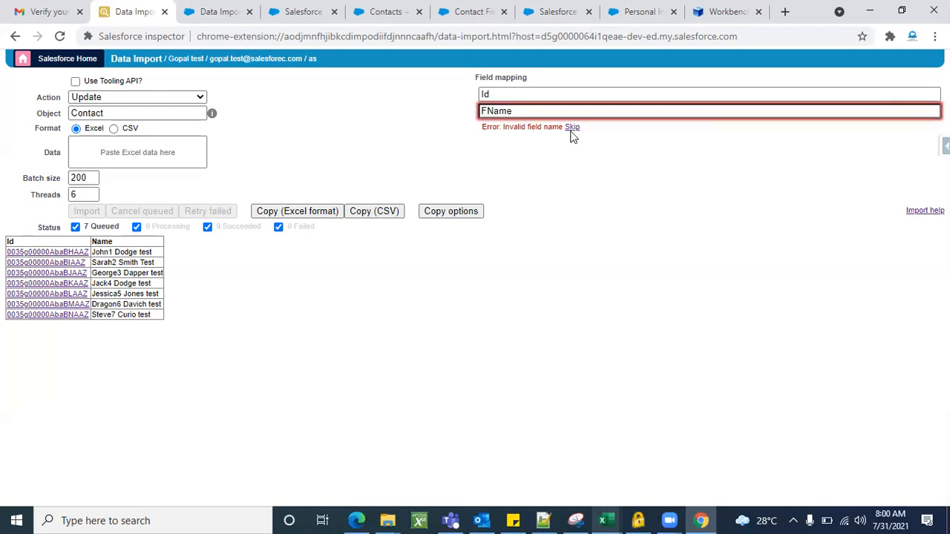
{"action": "left_click", "coordinate": [572, 127]}
{"action": "left_click", "coordinate": [913, 110]}
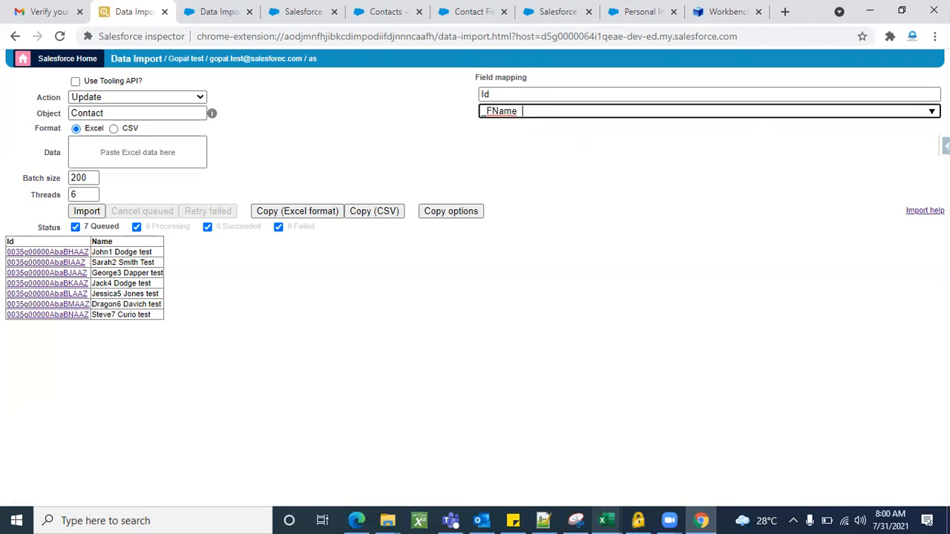
{"action": "key", "text": "ctrl+a"}
{"action": "key", "text": "ctrl+c"}
{"action": "left_click", "coordinate": [808, 122]}
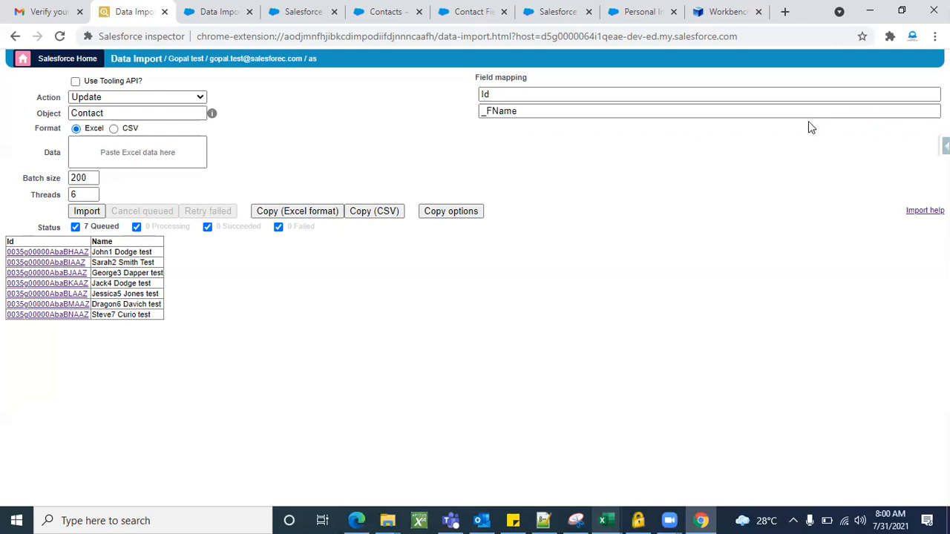
Try re-entering FName without its underscore prefix in the second mapping, then set it back to skipped.
{"action": "left_click", "coordinate": [687, 110]}
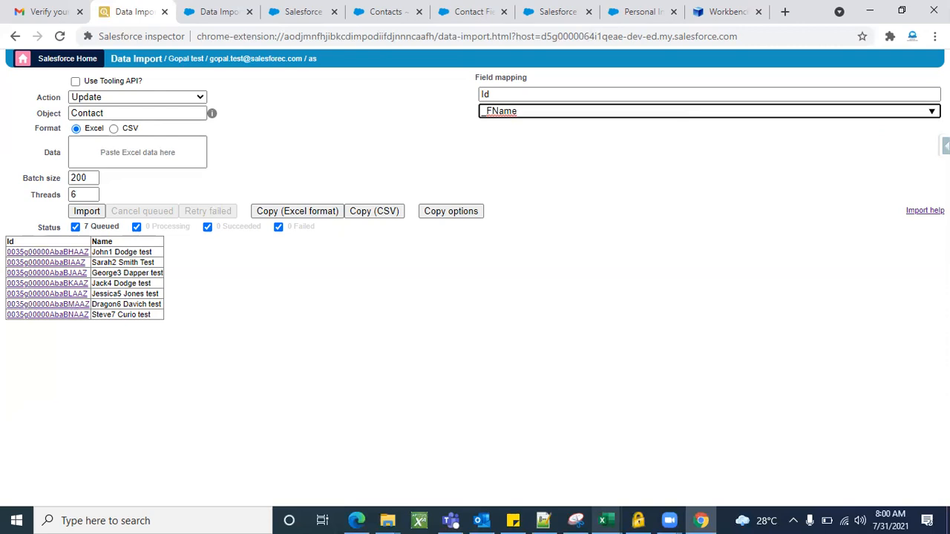
{"action": "key", "text": "ctrl+a"}
{"action": "key", "text": "ctrl+v"}
{"action": "left_click", "coordinate": [489, 113]}
{"action": "key", "text": "BackSpace"}
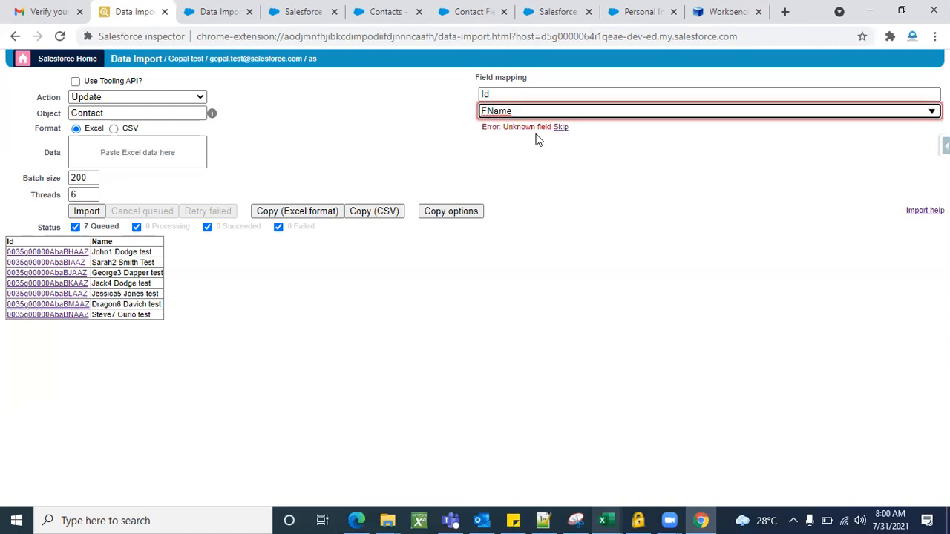
{"action": "left_click", "coordinate": [561, 127]}
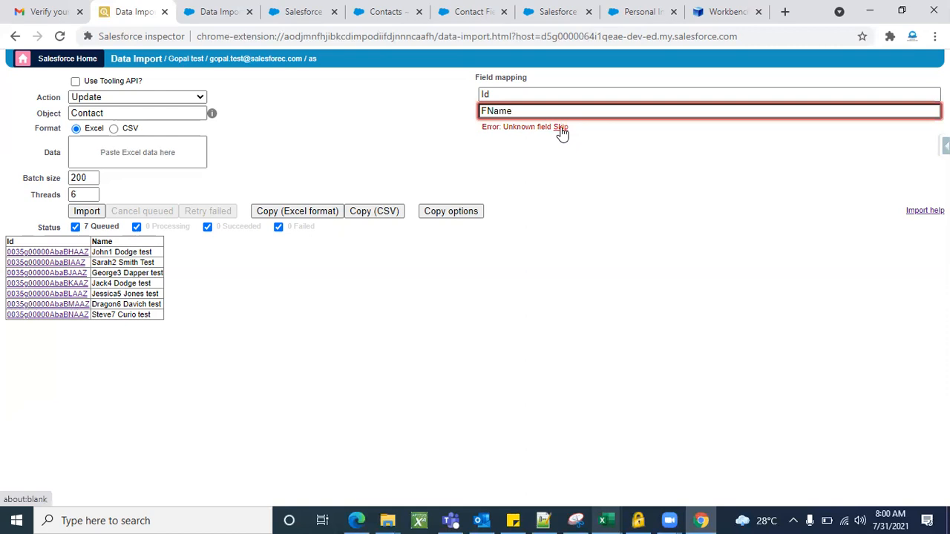
{"action": "left_click", "coordinate": [635, 112]}
{"action": "double_click", "coordinate": [635, 112]}
{"action": "left_click", "coordinate": [635, 112]}
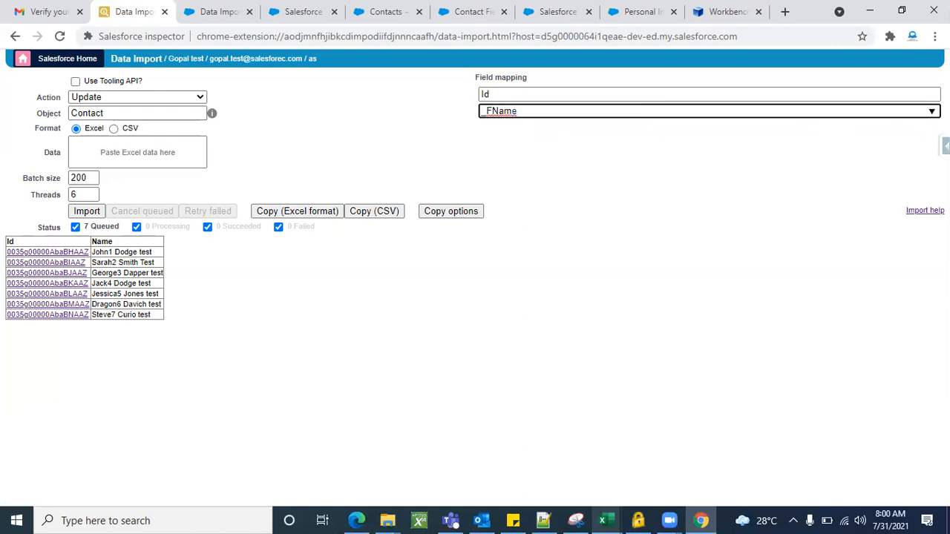
{"action": "key", "text": "ctrl+a"}
{"action": "left_click", "coordinate": [555, 189]}
Switch to the DATA import workbook in Excel and copy the FNAME header from cell A1 of the DATA import sheet.
{"action": "mouse_move", "coordinate": [610, 520]}
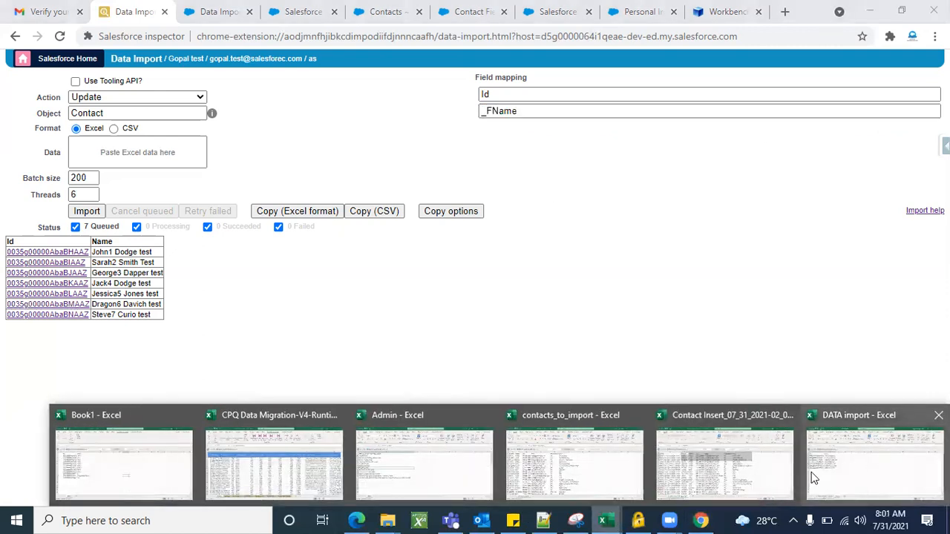
{"action": "left_click", "coordinate": [858, 471]}
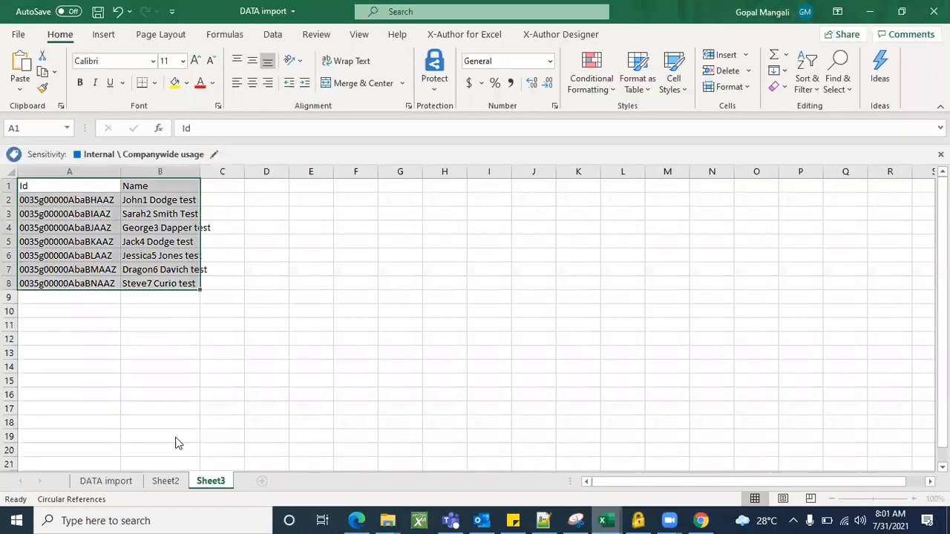
{"action": "left_click", "coordinate": [176, 310]}
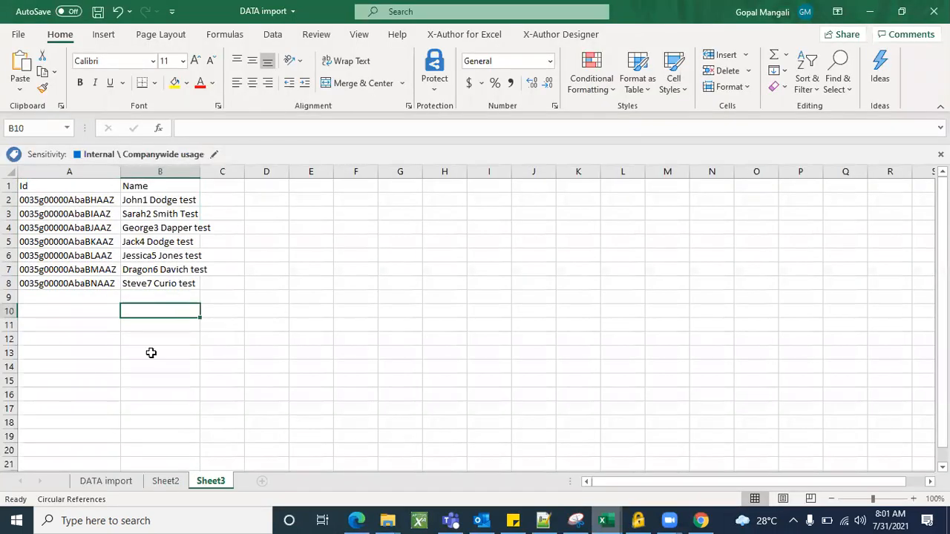
{"action": "left_click", "coordinate": [126, 482]}
{"action": "left_click", "coordinate": [47, 187]}
{"action": "key", "text": "ctrl+c"}
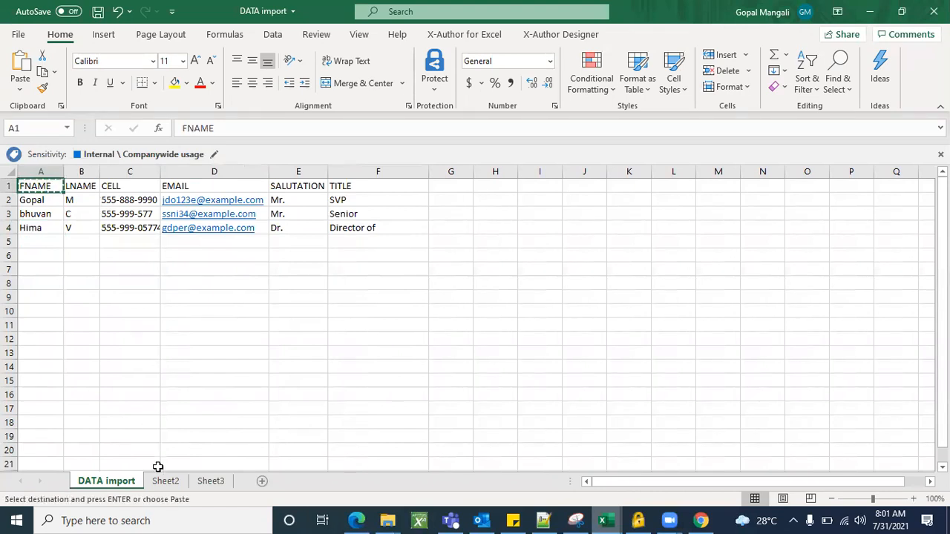
Compare the Name column headers in Sheet3 and Sheet2 with the column on the Data Import page.
{"action": "left_click", "coordinate": [211, 482]}
{"action": "double_click", "coordinate": [163, 187]}
{"action": "left_click", "coordinate": [172, 486]}
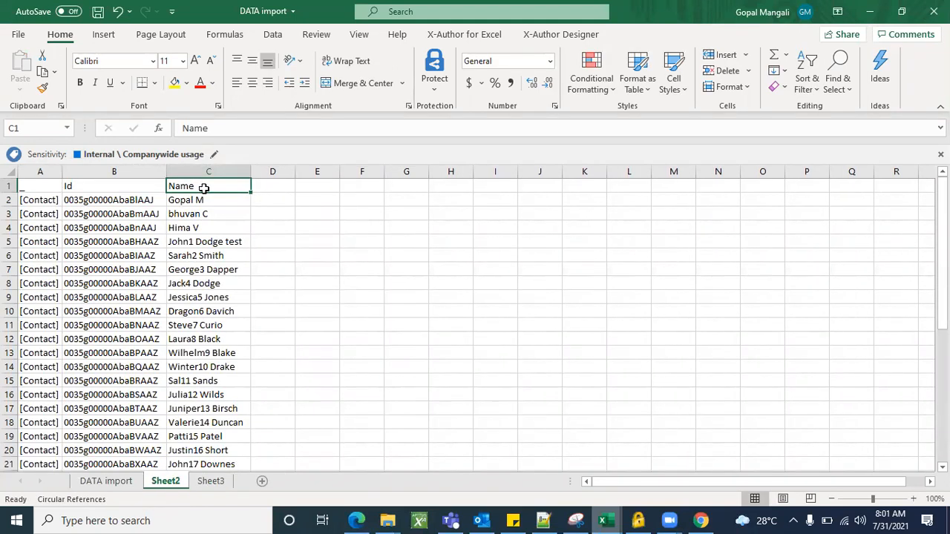
{"action": "key", "text": "alt+Tab"}
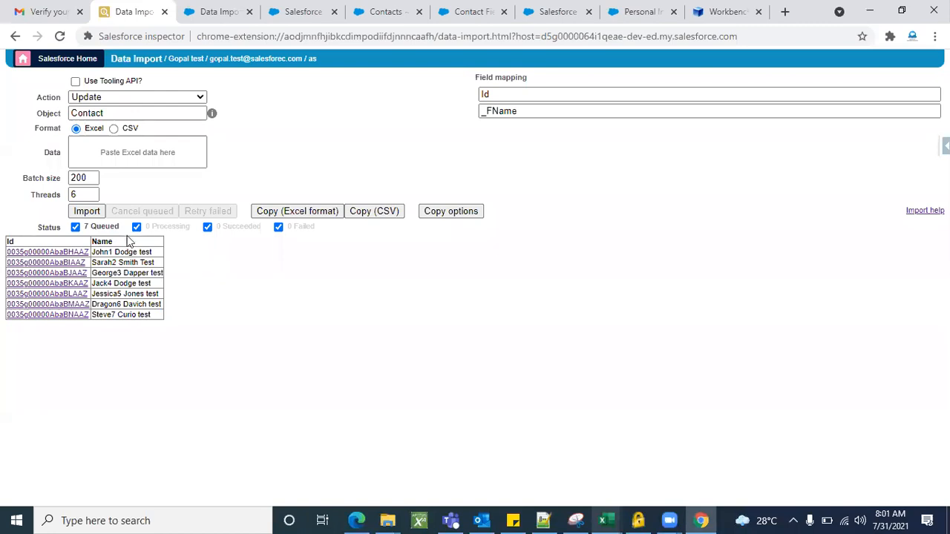
{"action": "key", "text": "alt+Tab"}
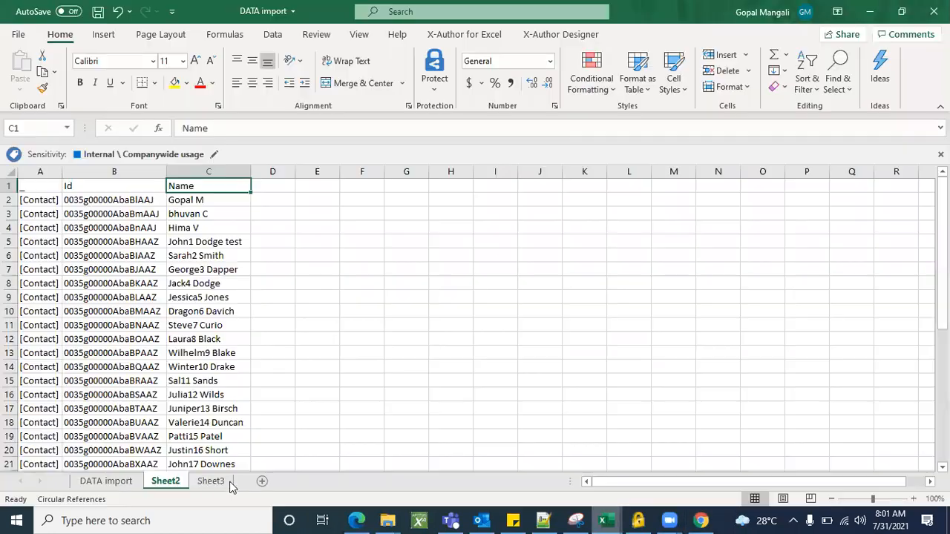
Rename the Name header in cell B1 of Sheet3 to Fname.
{"action": "left_click", "coordinate": [210, 481]}
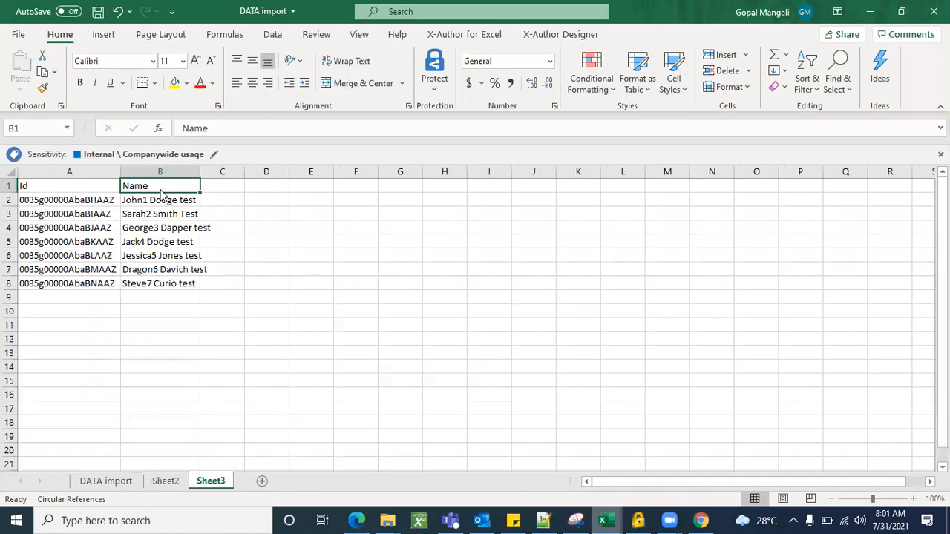
{"action": "key", "text": "BackSpace"}
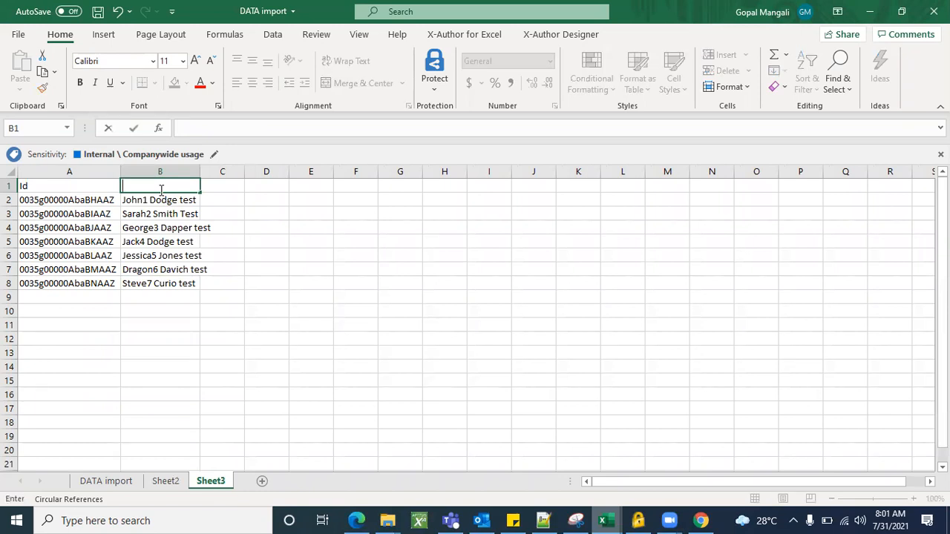
{"action": "type", "text": "Fname"}
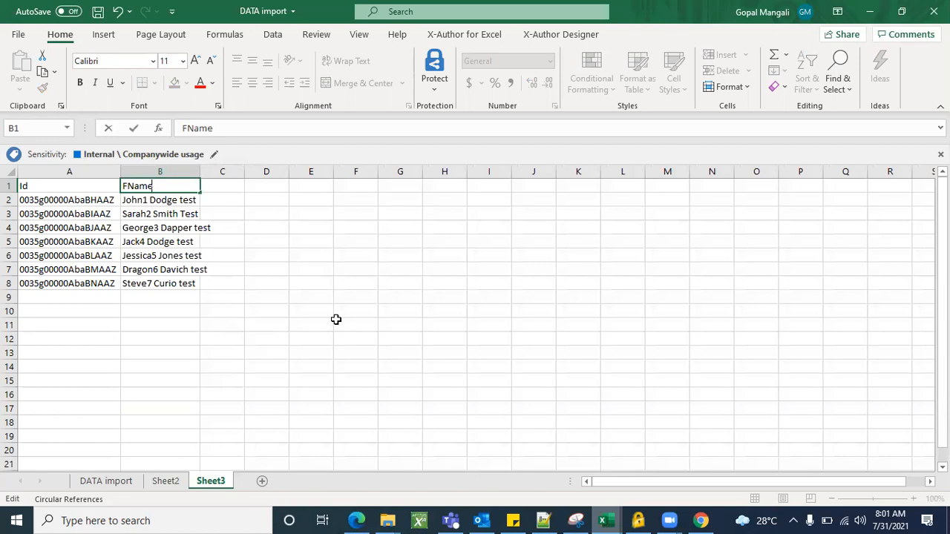
{"action": "left_click", "coordinate": [335, 321]}
Copy the Id and Fname table A1:B8 from Sheet3 and paste it as data on the Data Import page in Chrome.
{"action": "left_click_drag", "start_coordinate": [57, 186], "coordinate": [186, 276]}
{"action": "key", "text": "ctrl+c"}
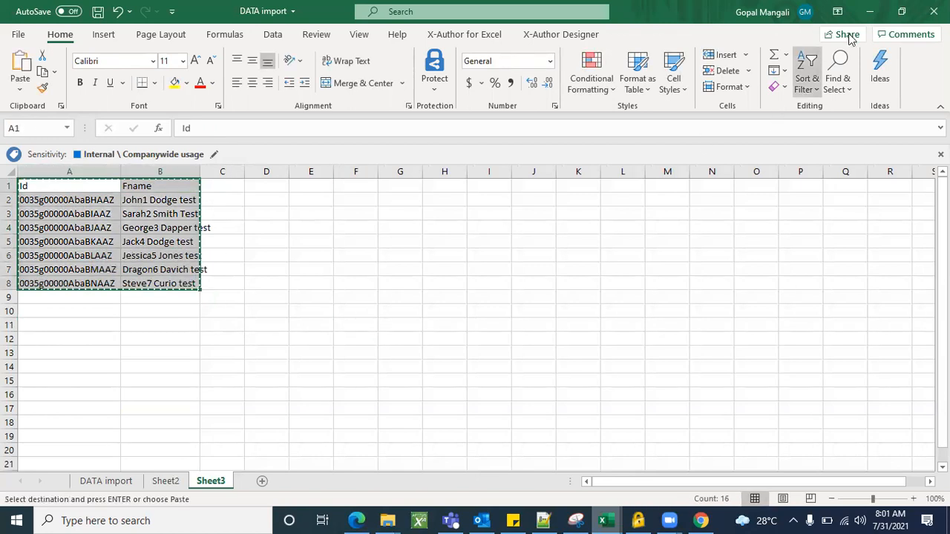
{"action": "left_click", "coordinate": [871, 14]}
{"action": "left_click", "coordinate": [111, 153]}
{"action": "key", "text": "ctrl+v"}
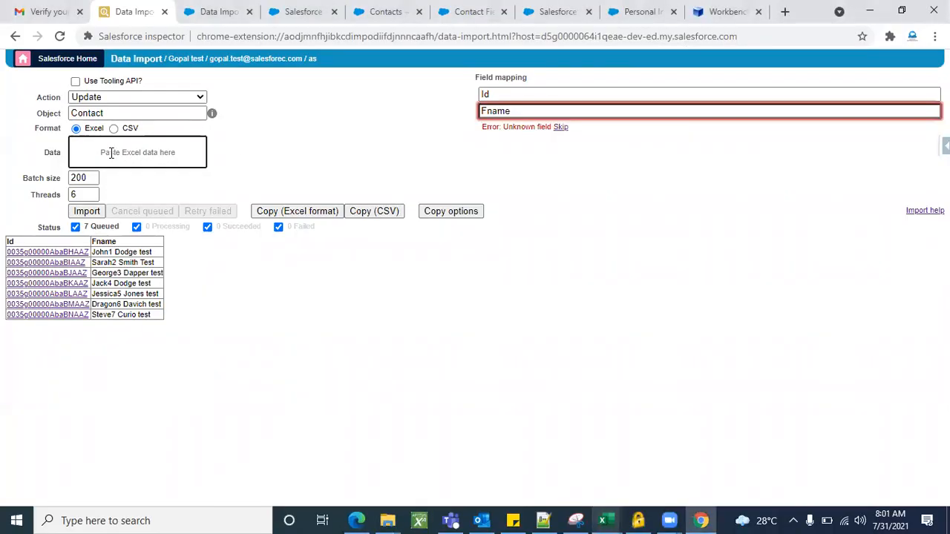
Try skipping the unknown Fname field in the mapping, then remove its underscore prefix.
{"action": "left_click", "coordinate": [562, 129]}
{"action": "left_click", "coordinate": [485, 111]}
{"action": "key", "text": "BackSpace"}
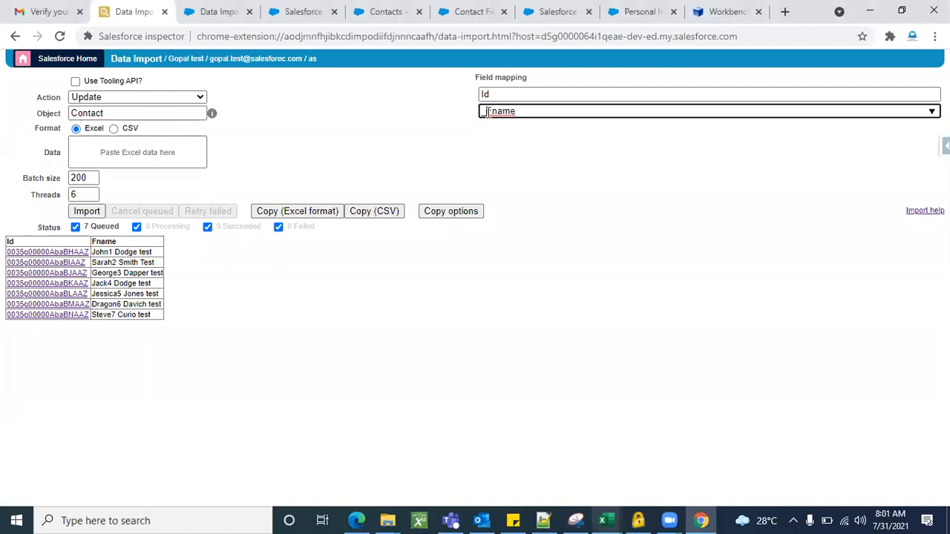
{"action": "key", "text": "BackSpace"}
Re-enter the second field mapping as FName and mark it as skipped.
{"action": "left_click", "coordinate": [570, 113]}
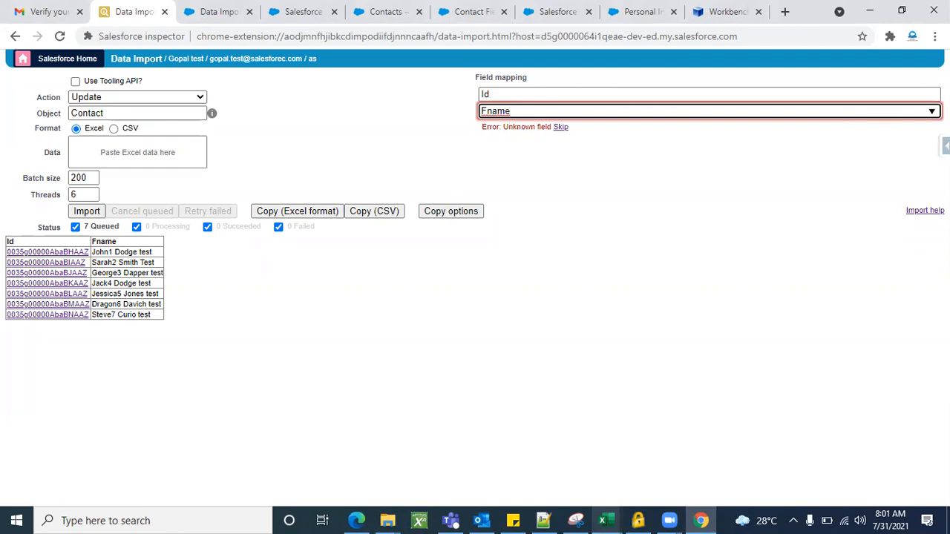
{"action": "key", "text": "ctrl+a"}
{"action": "left_click", "coordinate": [820, 108]}
{"action": "key", "text": "BackSpace"}
{"action": "key", "text": "BackSpace"}
{"action": "key", "text": "BackSpace"}
{"action": "key", "text": "BackSpace"}
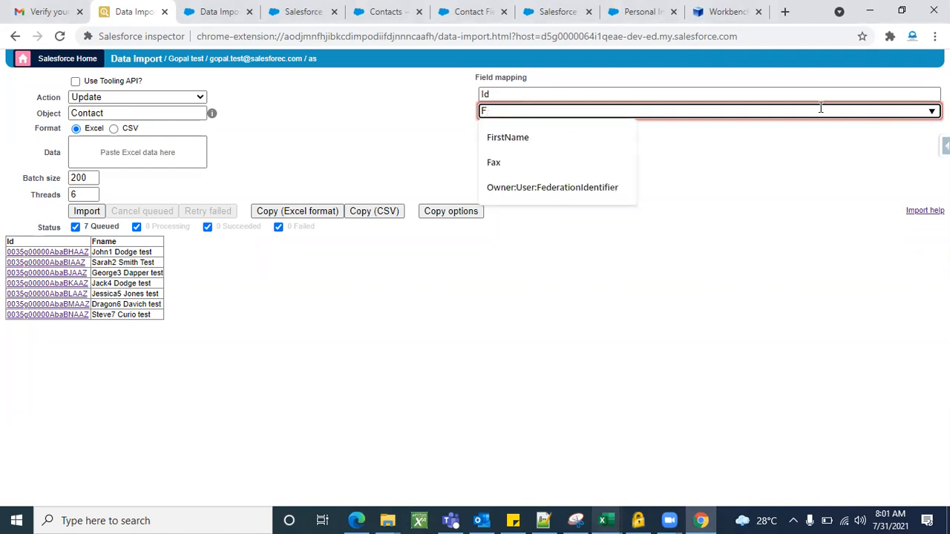
{"action": "type", "text": "Name"}
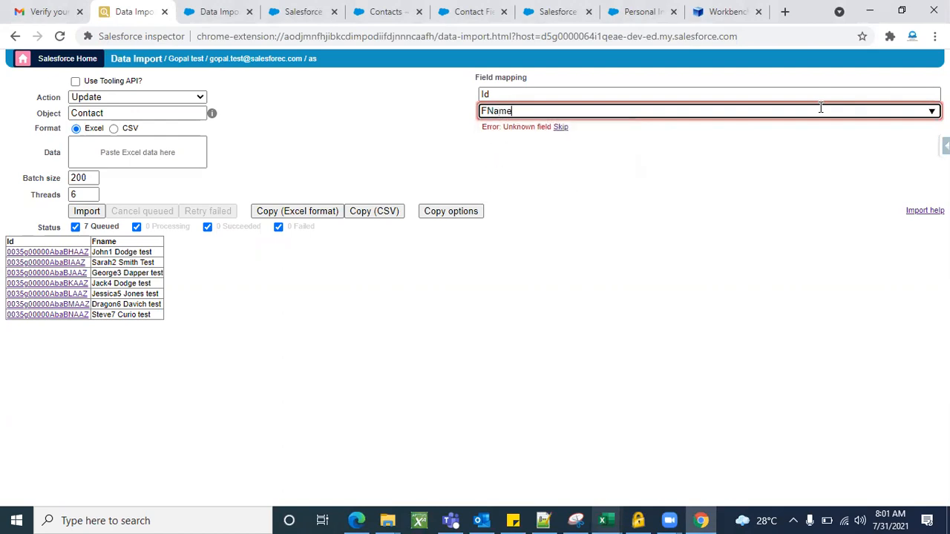
{"action": "left_click", "coordinate": [561, 128]}
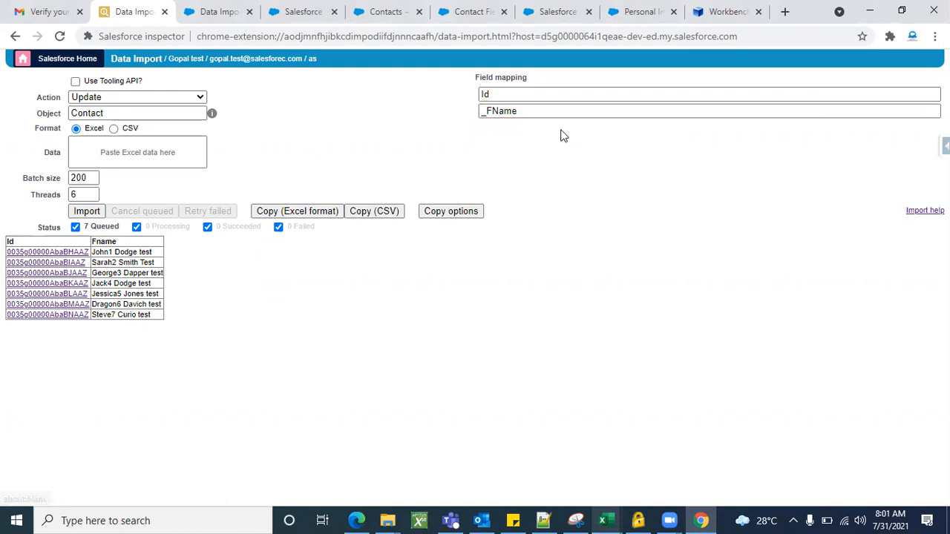
Remove the underscore prefix from the FName mapping and look through the field suggestions for the Id mapping.
{"action": "left_click", "coordinate": [489, 111]}
{"action": "key", "text": "BackSpace"}
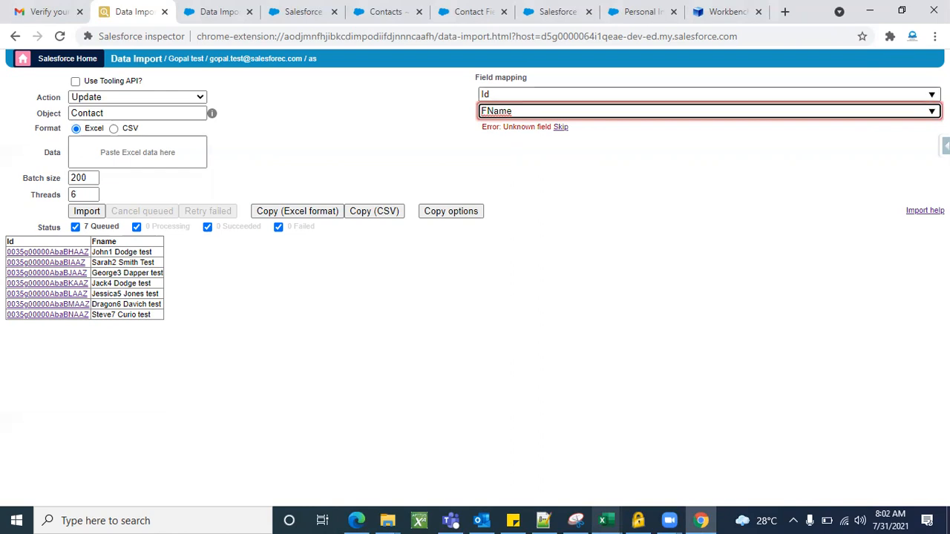
{"action": "left_click", "coordinate": [490, 94]}
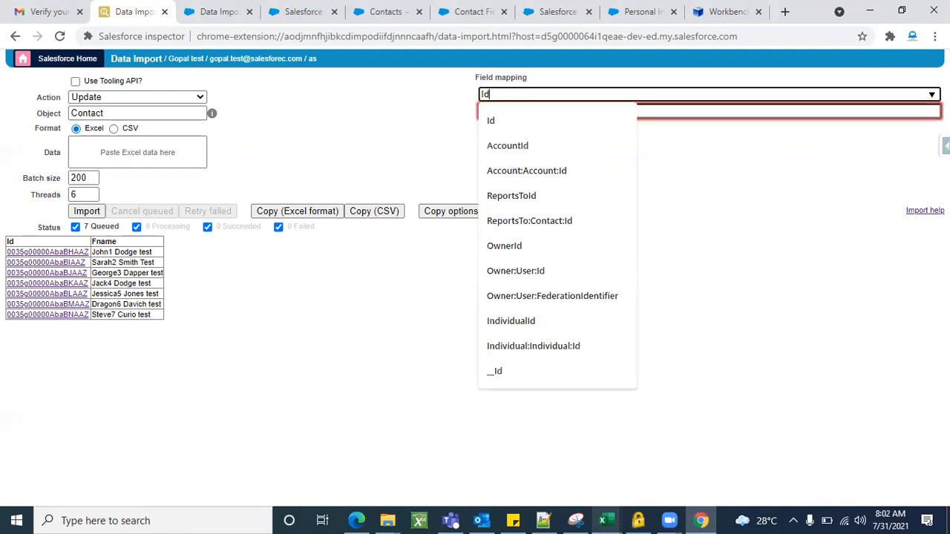
{"action": "left_click", "coordinate": [549, 127]}
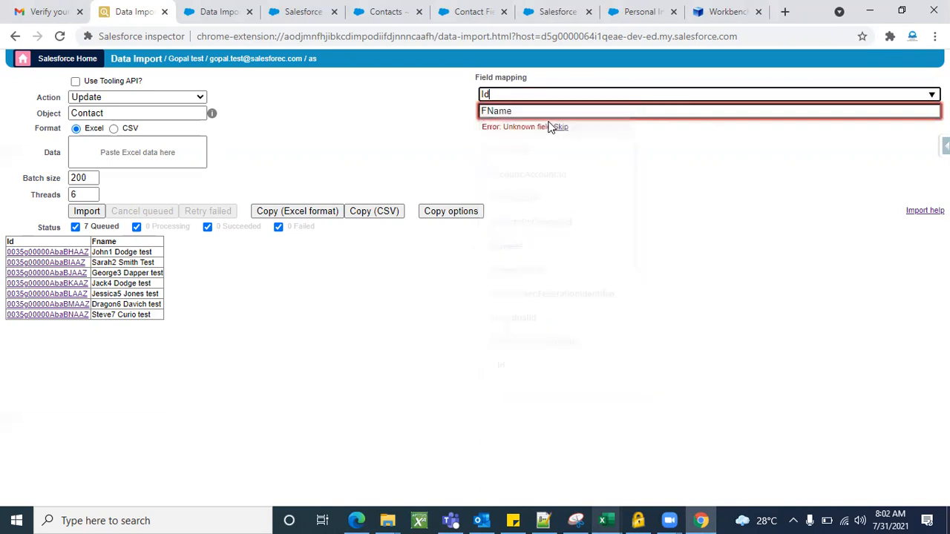
Replace the FName mapping with the FirstName field from the suggestions.
{"action": "left_click", "coordinate": [853, 113]}
{"action": "key", "text": "ctrl+a"}
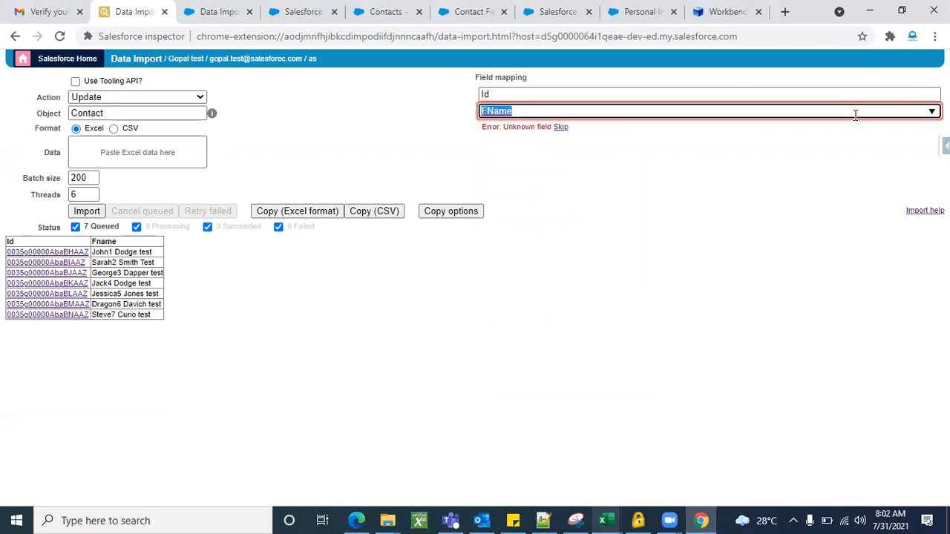
{"action": "key", "text": "BackSpace"}
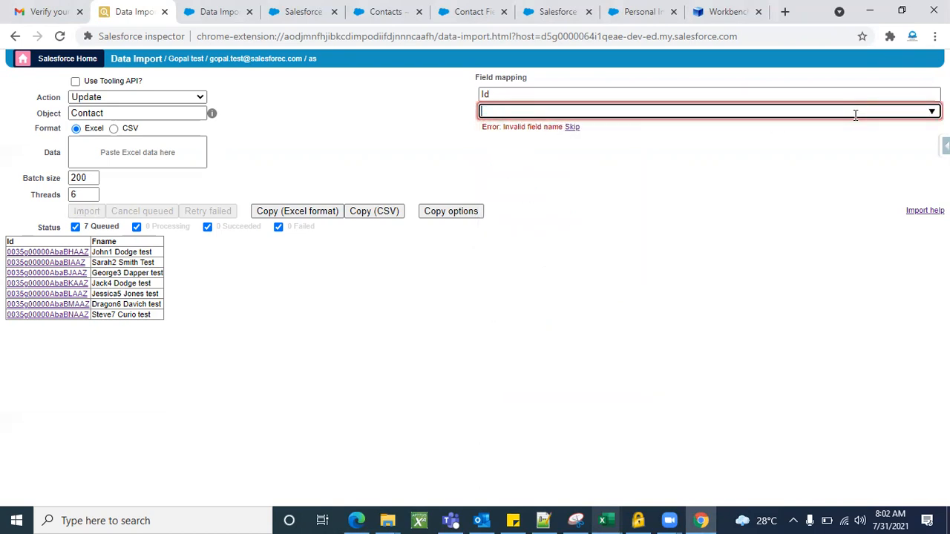
{"action": "left_click", "coordinate": [932, 111]}
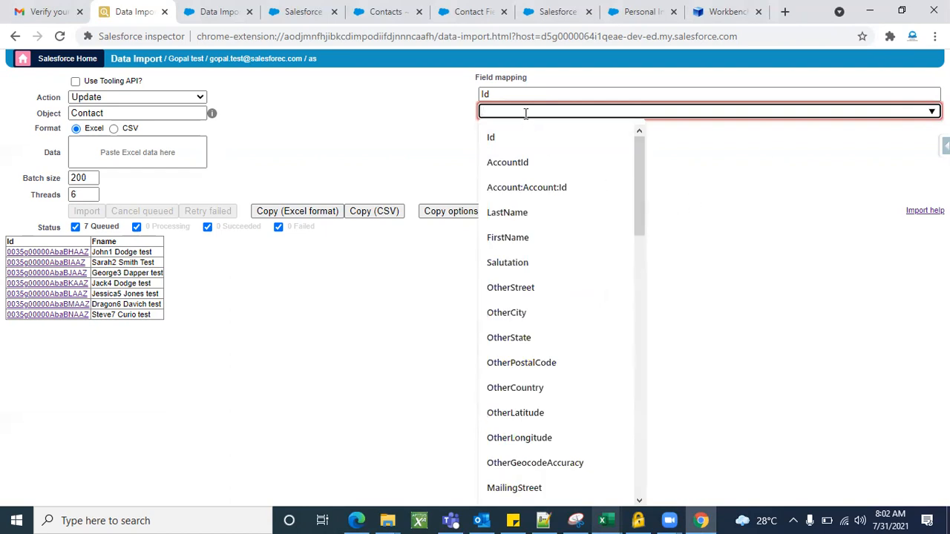
{"action": "type", "text": "f"}
{"action": "key", "text": "BackSpace"}
{"action": "type", "text": "F"}
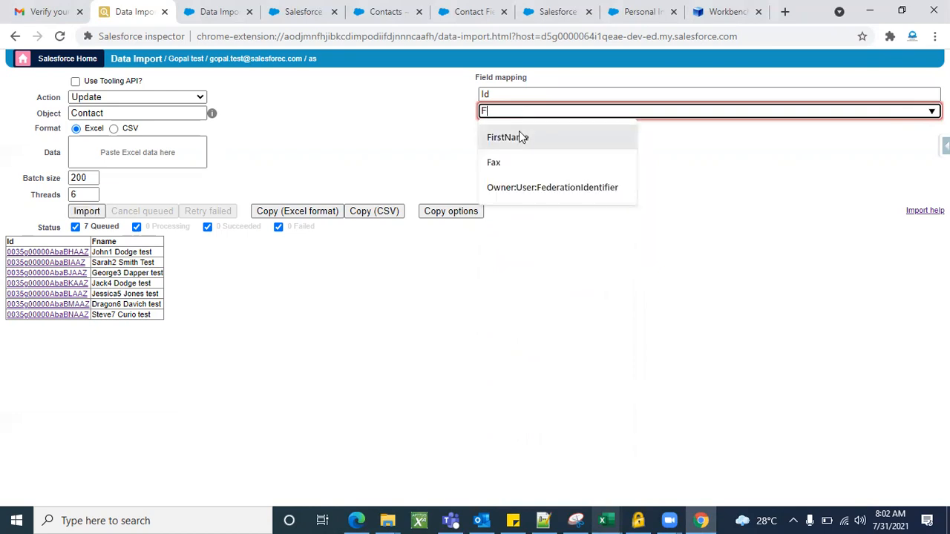
{"action": "left_click", "coordinate": [519, 135]}
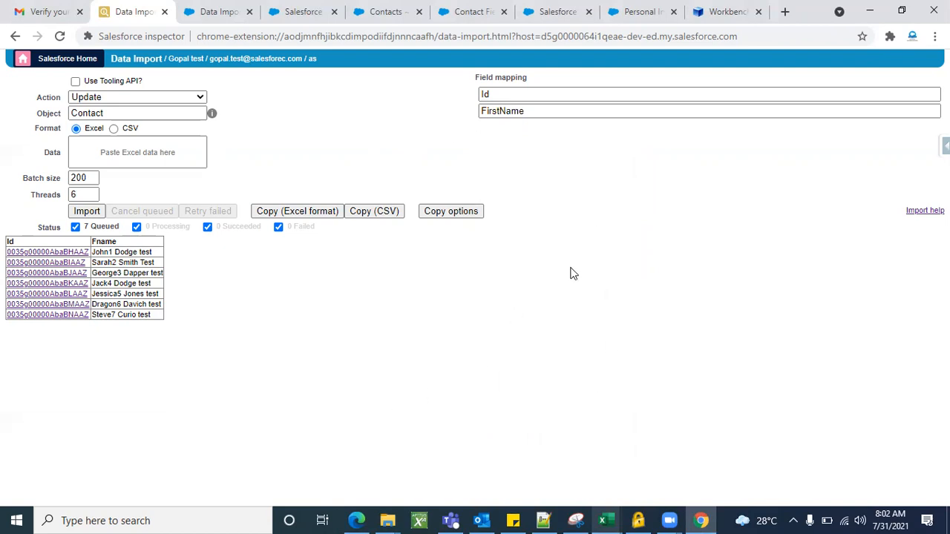
Run and confirm the update of the queued contacts, then inspect the first row's FirstName value.
{"action": "left_click", "coordinate": [87, 212]}
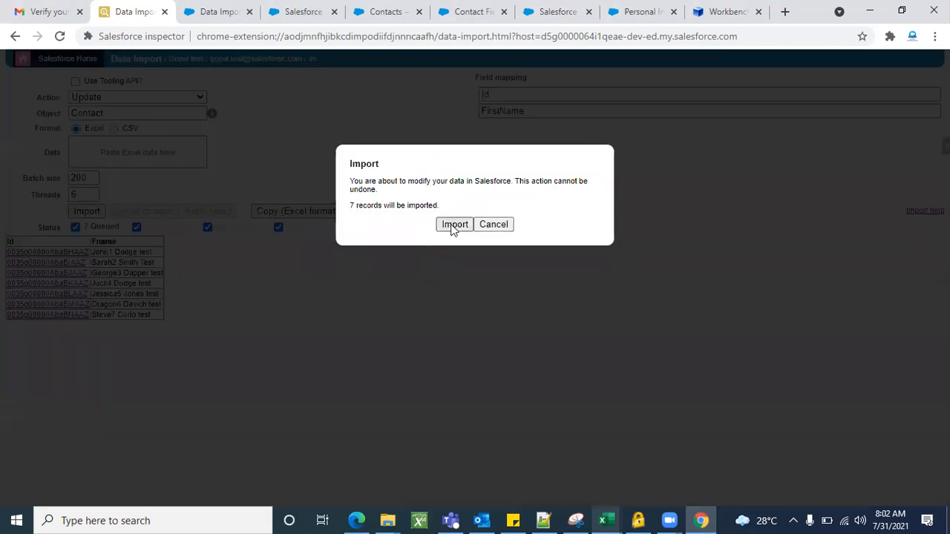
{"action": "left_click", "coordinate": [454, 226]}
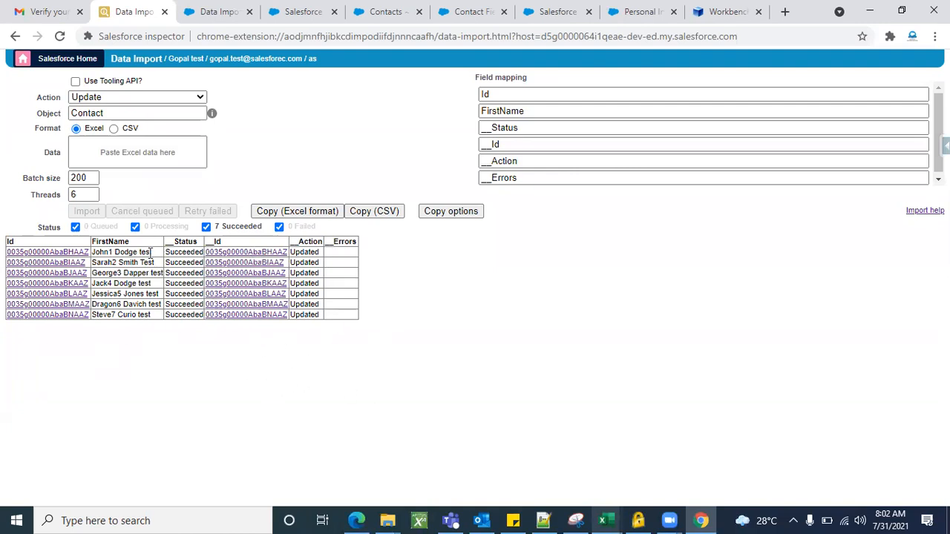
{"action": "double_click", "coordinate": [128, 251]}
{"action": "double_click", "coordinate": [142, 252]}
{"action": "left_click", "coordinate": [106, 360]}
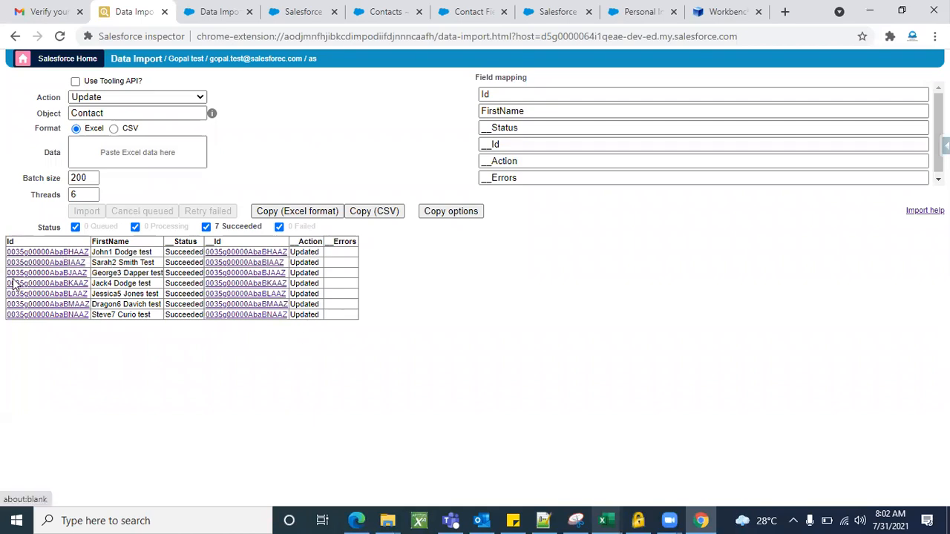
{"action": "triple_click", "coordinate": [139, 250]}
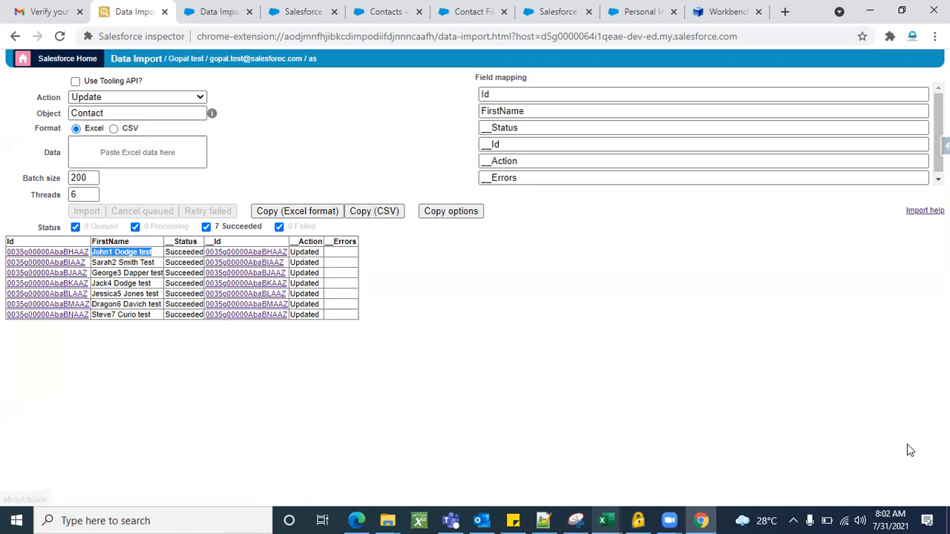
Switch to the DATA import workbook in Excel and copy the first contact's Id from cell A2 of Sheet3.
{"action": "key", "text": "alt+Tab"}
{"action": "left_click", "coordinate": [330, 363]}
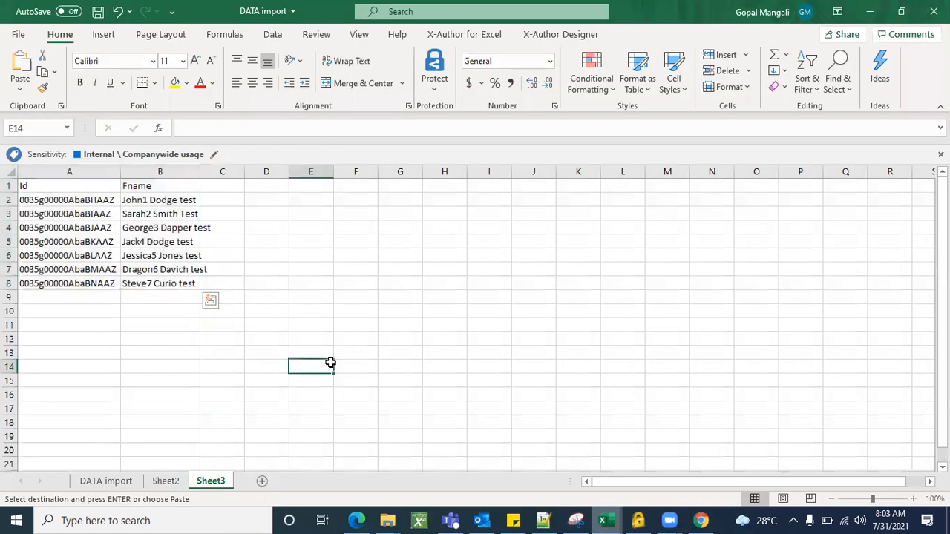
{"action": "left_click", "coordinate": [73, 200]}
{"action": "key", "text": "ctrl+c"}
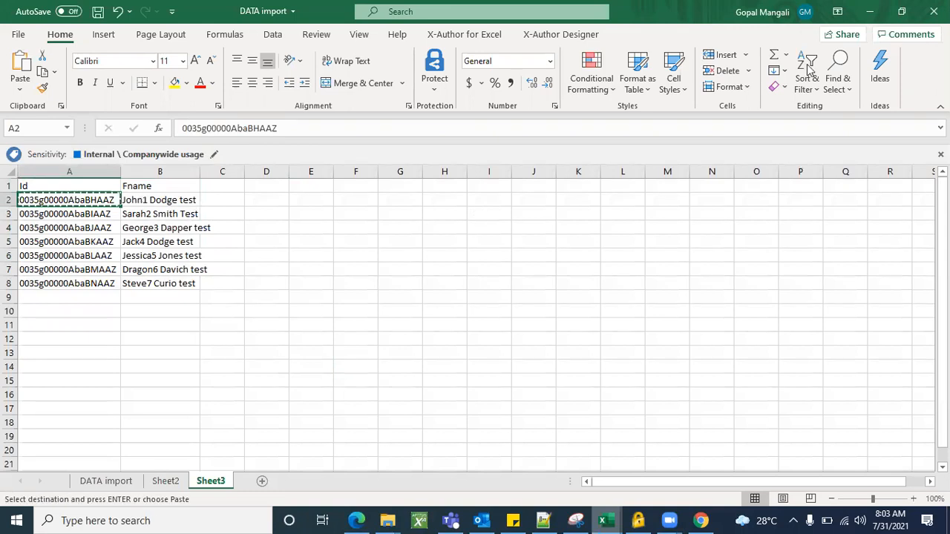
{"action": "left_click", "coordinate": [868, 16]}
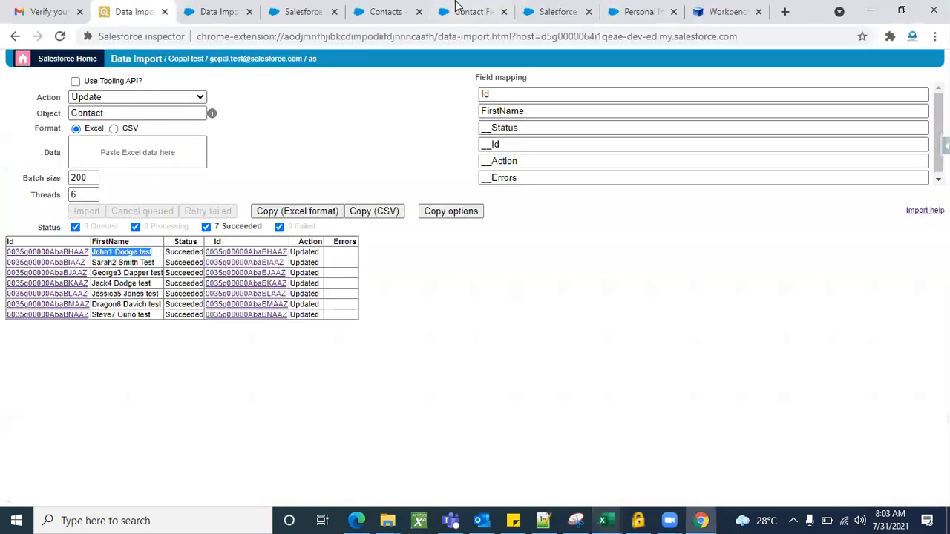
Switch to the Contacts list in Chrome, sort it by Name in descending order and open the first contact.
{"action": "left_click", "coordinate": [388, 8]}
{"action": "left_click", "coordinate": [468, 10]}
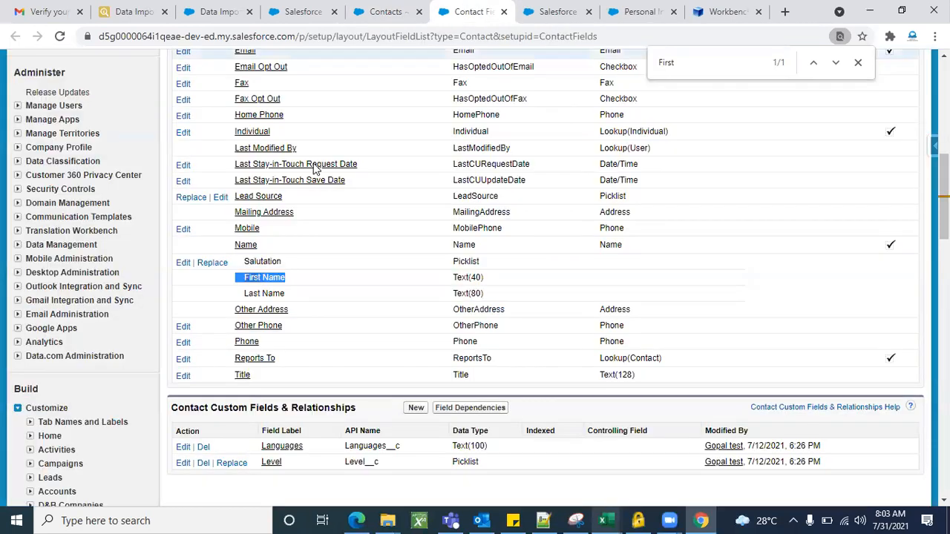
{"action": "left_click", "coordinate": [412, 10]}
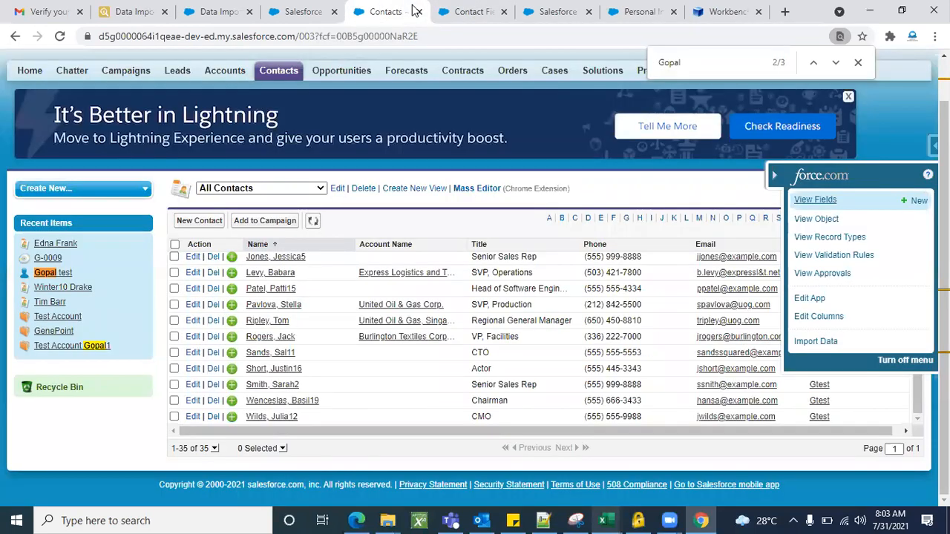
{"action": "left_click", "coordinate": [277, 249]}
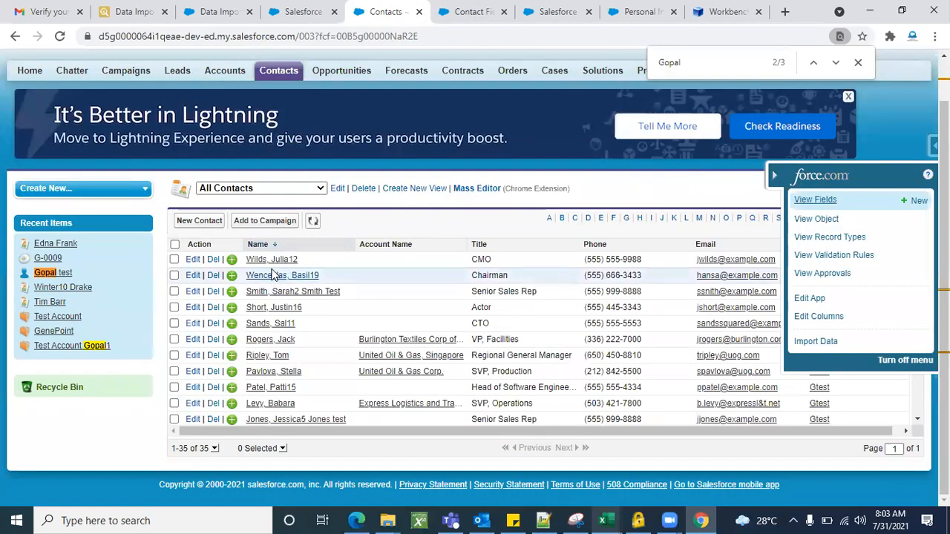
{"action": "left_click", "coordinate": [272, 261]}
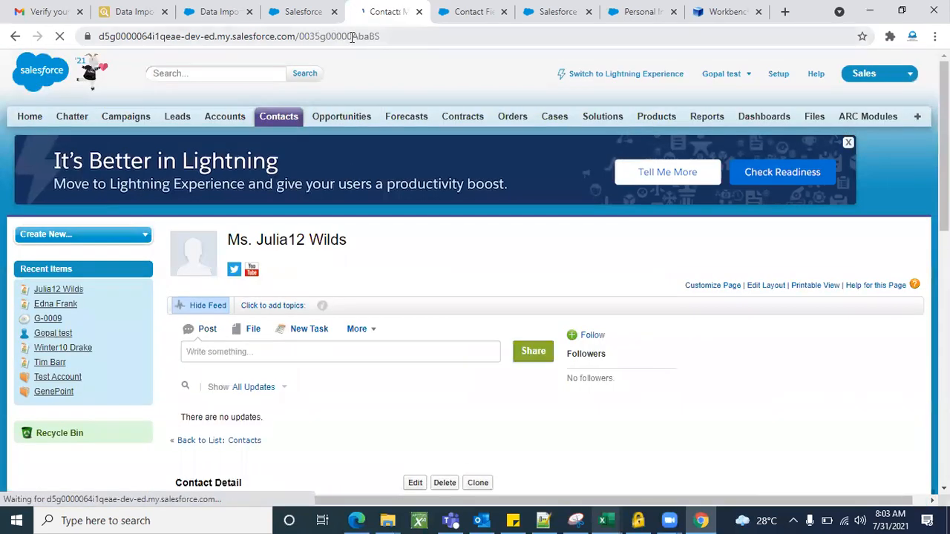
Replace the record Id in the contact's web address with the copied Id and load that contact.
{"action": "double_click", "coordinate": [352, 37]}
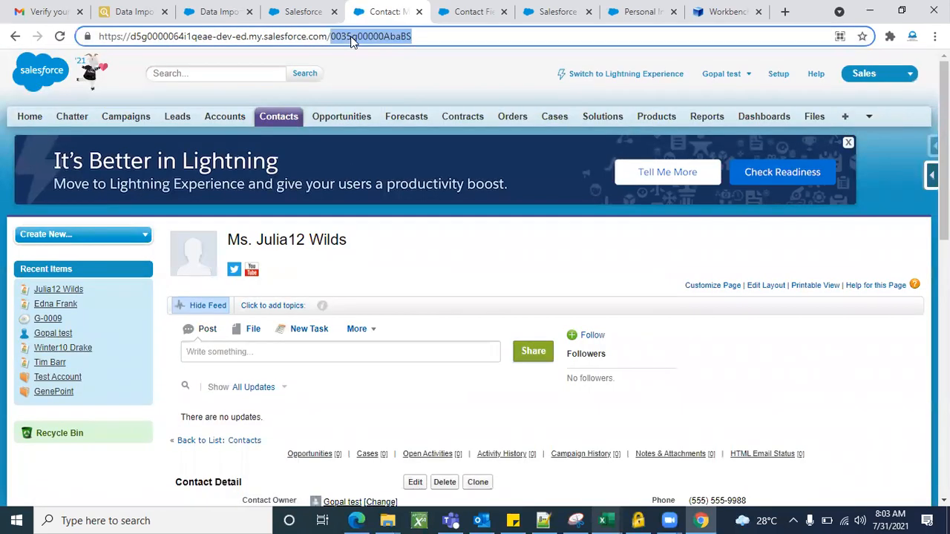
{"action": "key", "text": "BackSpace"}
{"action": "key", "text": "ctrl+v"}
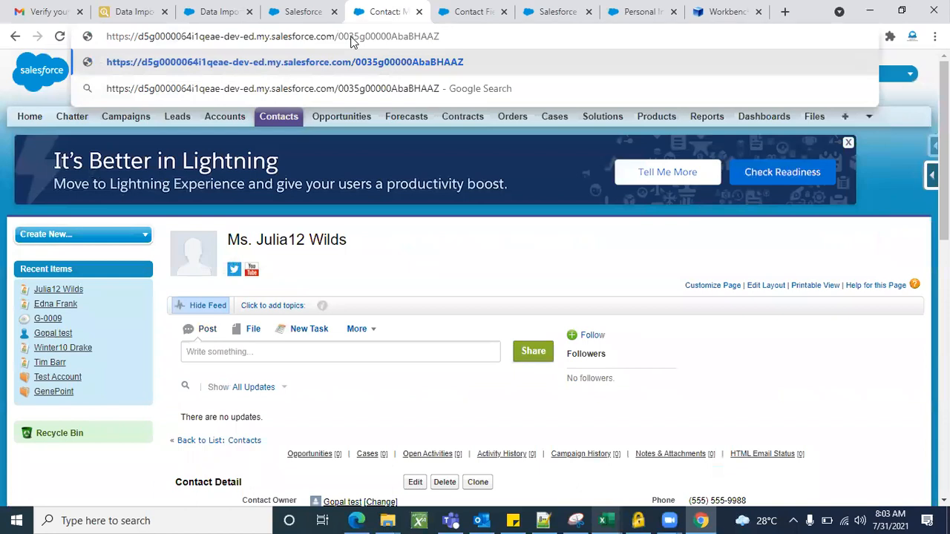
{"action": "key", "text": "Return"}
Check the name in the contact's details, then open the record for editing to examine First Name and Last Name separately.
{"action": "scroll", "coordinate": [419, 295], "scroll_direction": "down", "scroll_amount": 1}
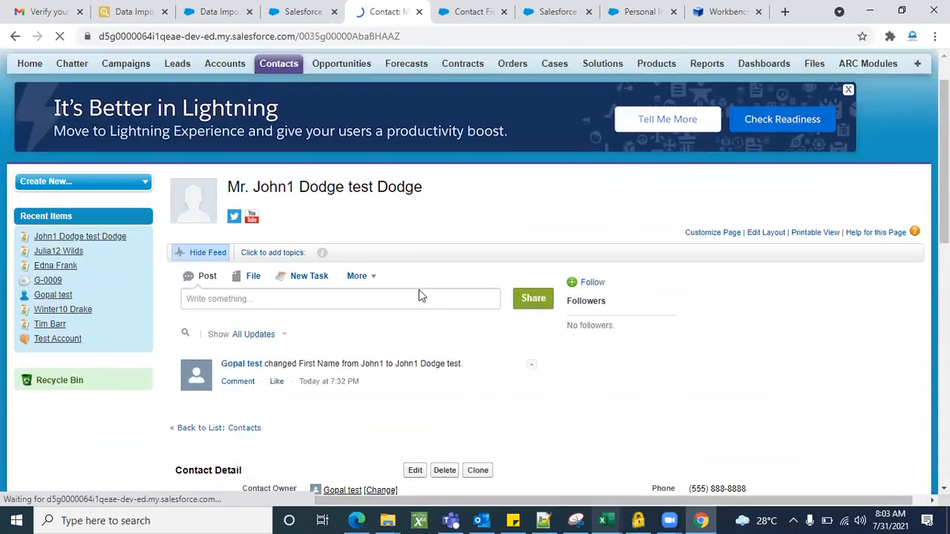
{"action": "scroll", "coordinate": [418, 293], "scroll_direction": "down", "scroll_amount": 3}
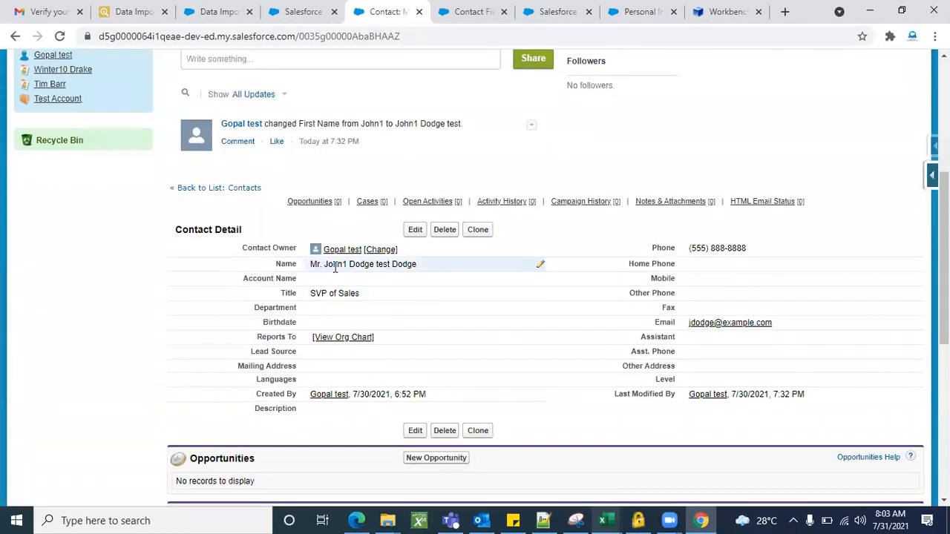
{"action": "left_click", "coordinate": [417, 236]}
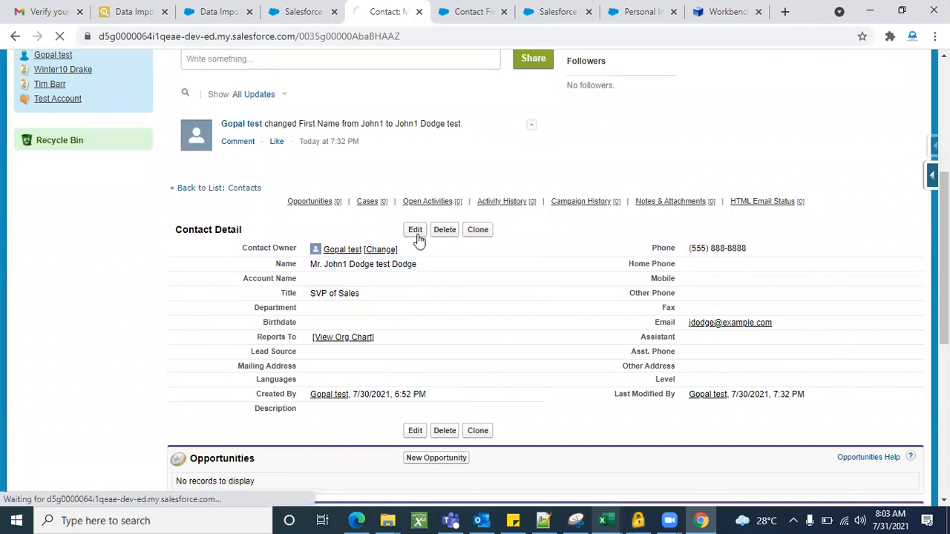
{"action": "scroll", "coordinate": [475, 316], "scroll_direction": "down", "scroll_amount": 2}
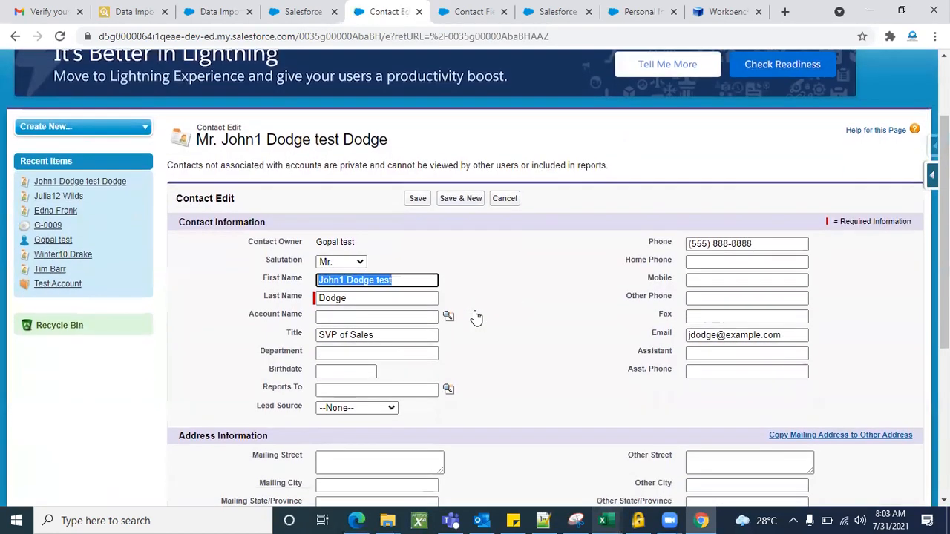
Compare the contact's First Name with its Last Name in the edit form and leave the form without saving.
{"action": "left_click", "coordinate": [423, 266]}
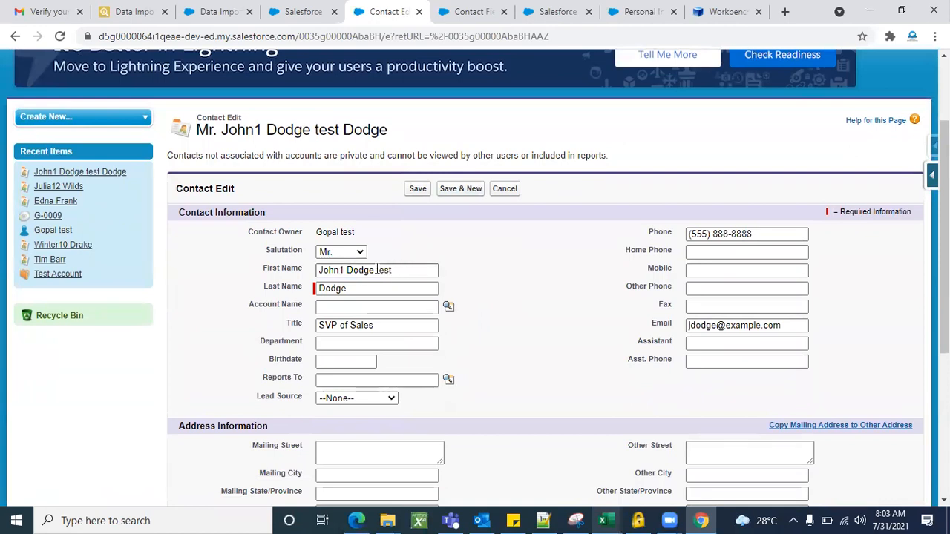
{"action": "left_click_drag", "start_coordinate": [373, 271], "coordinate": [278, 270]}
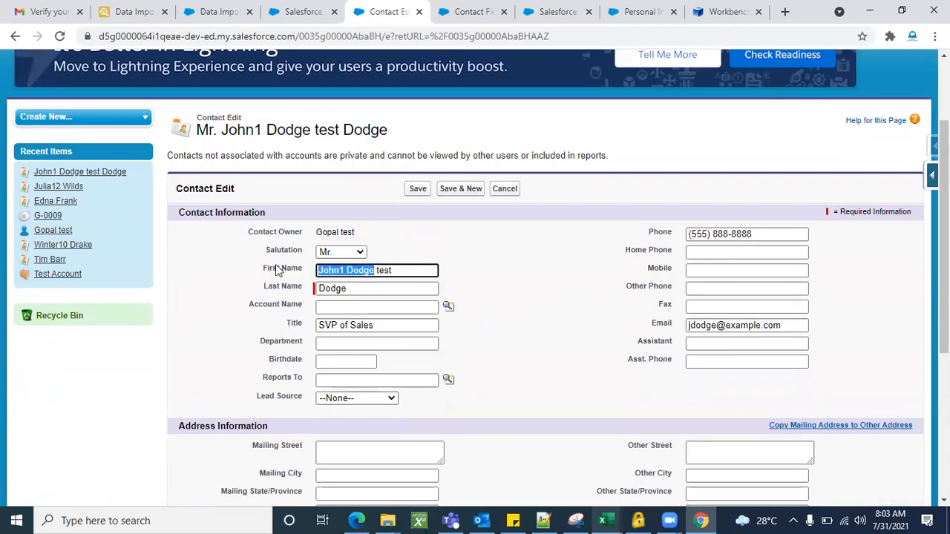
{"action": "double_click", "coordinate": [384, 271]}
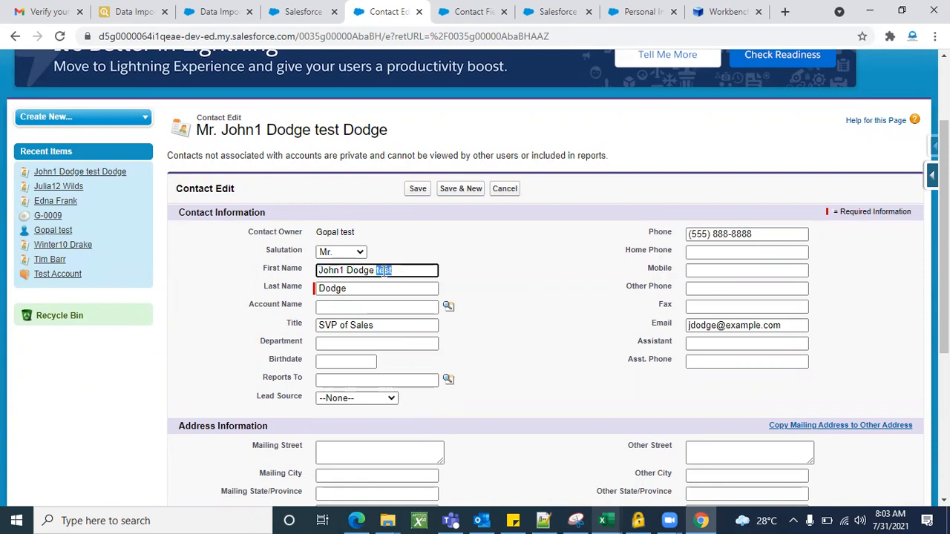
{"action": "left_click", "coordinate": [525, 285]}
{"action": "left_click", "coordinate": [520, 194]}
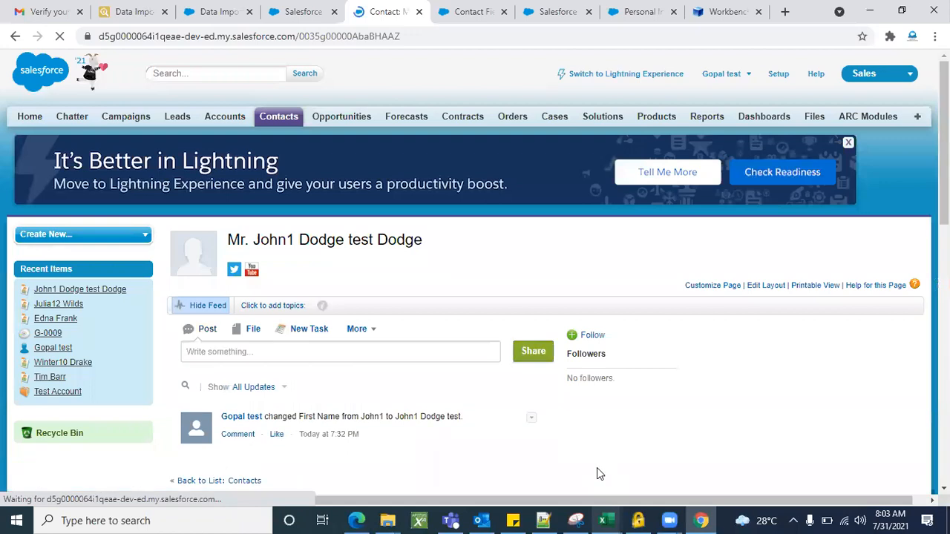
Switch to the DATA import workbook in Excel and copy the last contact's Id from cell A8 of Sheet3.
{"action": "left_click", "coordinate": [608, 518]}
{"action": "left_click", "coordinate": [839, 471]}
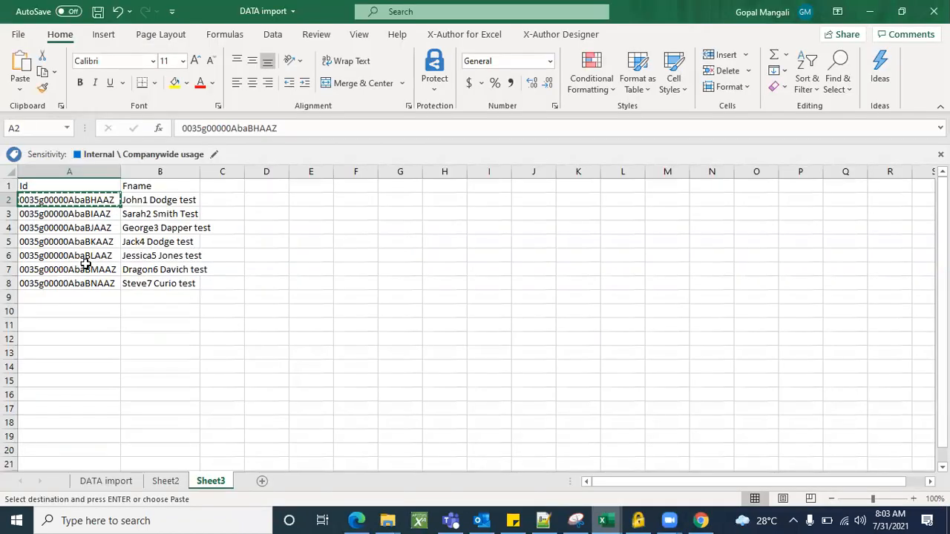
{"action": "left_click", "coordinate": [85, 271]}
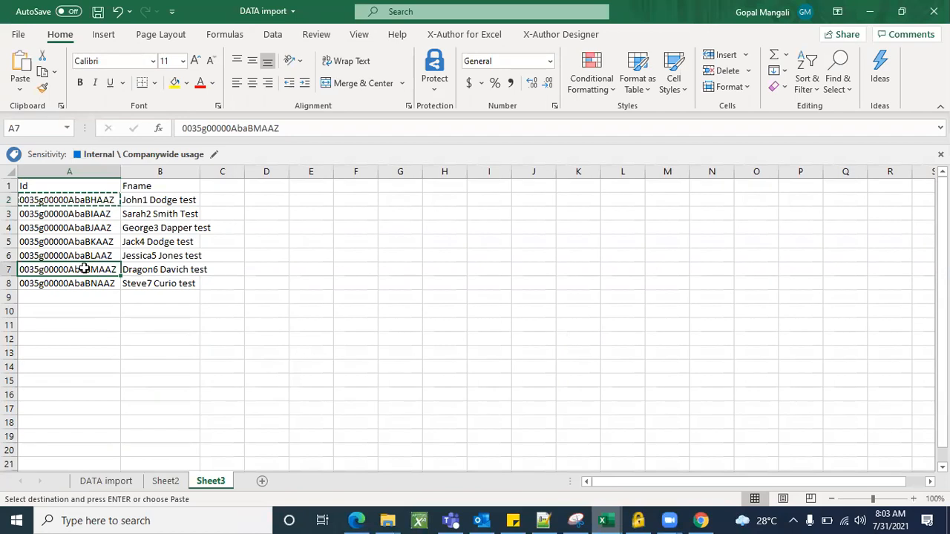
{"action": "left_click", "coordinate": [72, 279]}
{"action": "key", "text": "Escape"}
{"action": "key", "text": "ctrl+c"}
Return to the contact page in Chrome, replace the record Id in its web address with the copied one and load that contact.
{"action": "key", "text": "alt+Tab"}
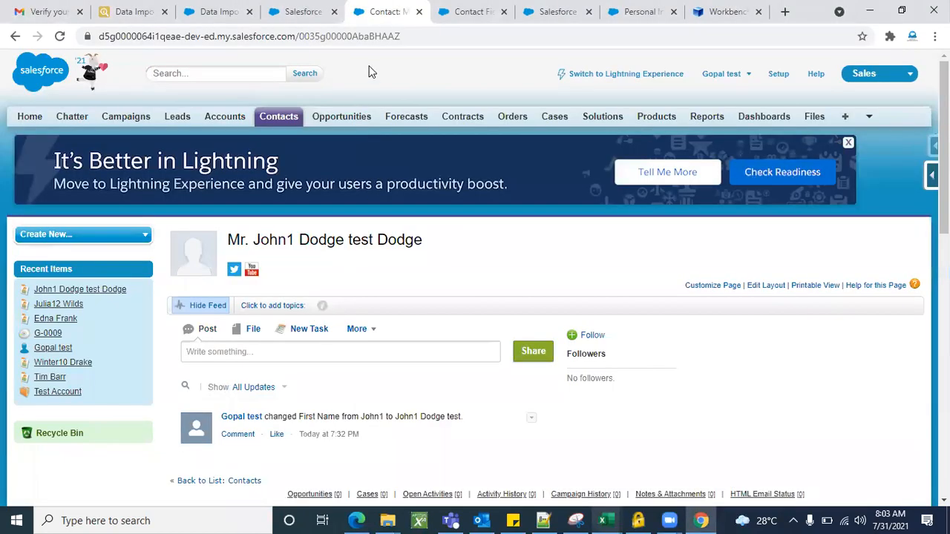
{"action": "scroll", "coordinate": [385, 256], "scroll_direction": "down", "scroll_amount": 3}
{"action": "scroll", "coordinate": [385, 256], "scroll_direction": "up", "scroll_amount": 3}
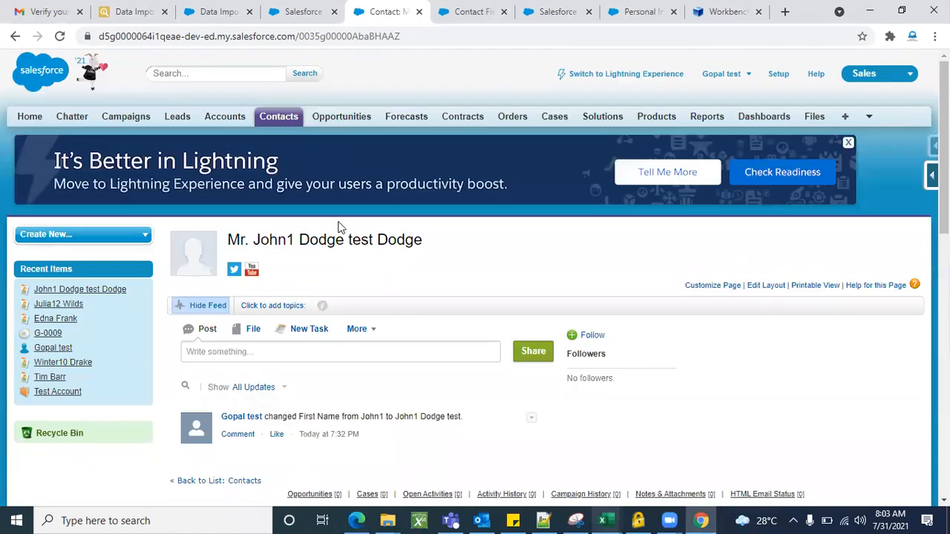
{"action": "double_click", "coordinate": [352, 35]}
{"action": "key", "text": "BackSpace"}
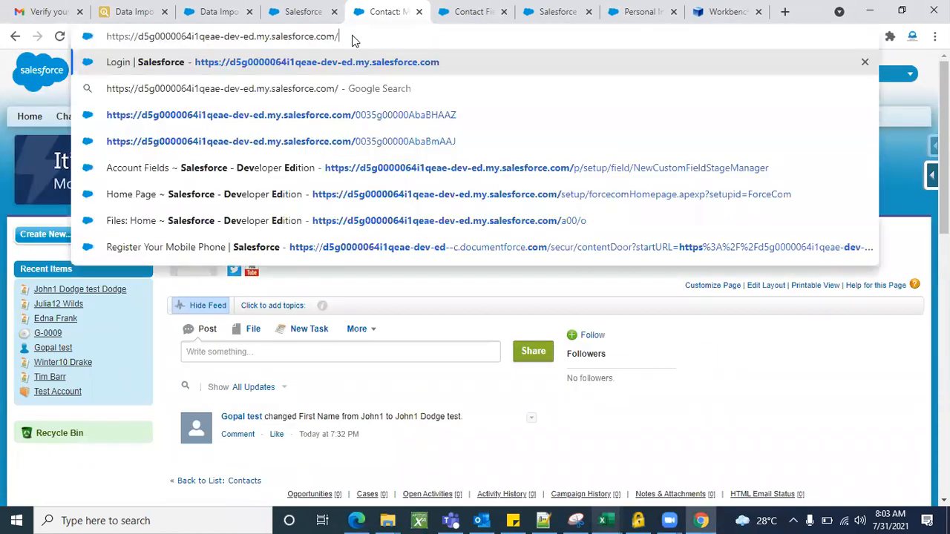
{"action": "key", "text": "ctrl+v"}
{"action": "key", "text": "Return"}
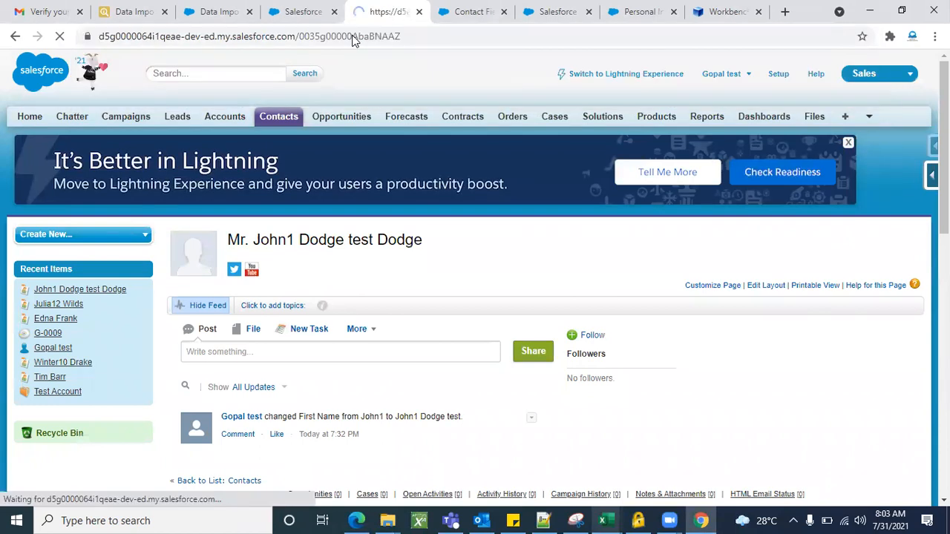
Check the last contact's name in its details, examine First Name and Last Name in the edit form, and cancel editing.
{"action": "scroll", "coordinate": [420, 185], "scroll_direction": "down", "scroll_amount": 5}
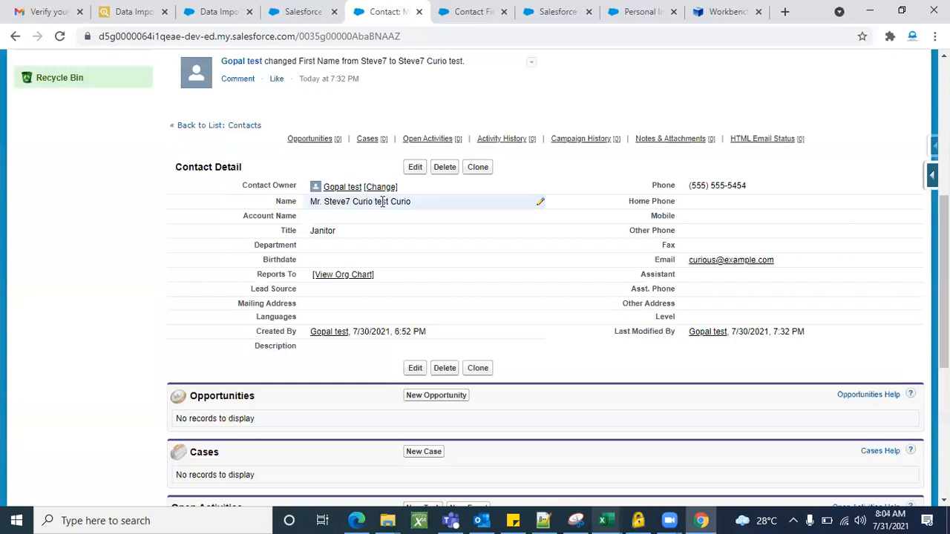
{"action": "left_click", "coordinate": [415, 167]}
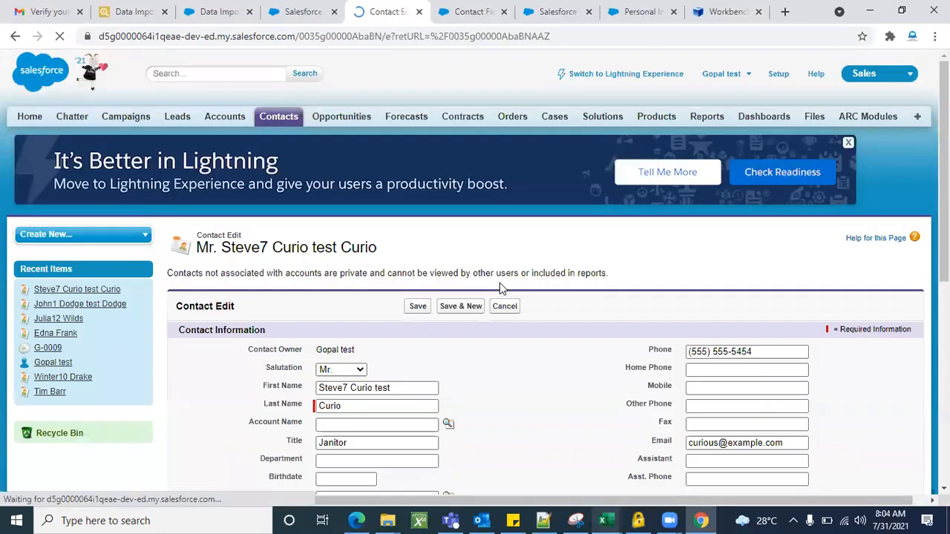
{"action": "scroll", "coordinate": [495, 361], "scroll_direction": "down", "scroll_amount": 2}
{"action": "left_click", "coordinate": [478, 284]}
{"action": "left_click", "coordinate": [388, 258]}
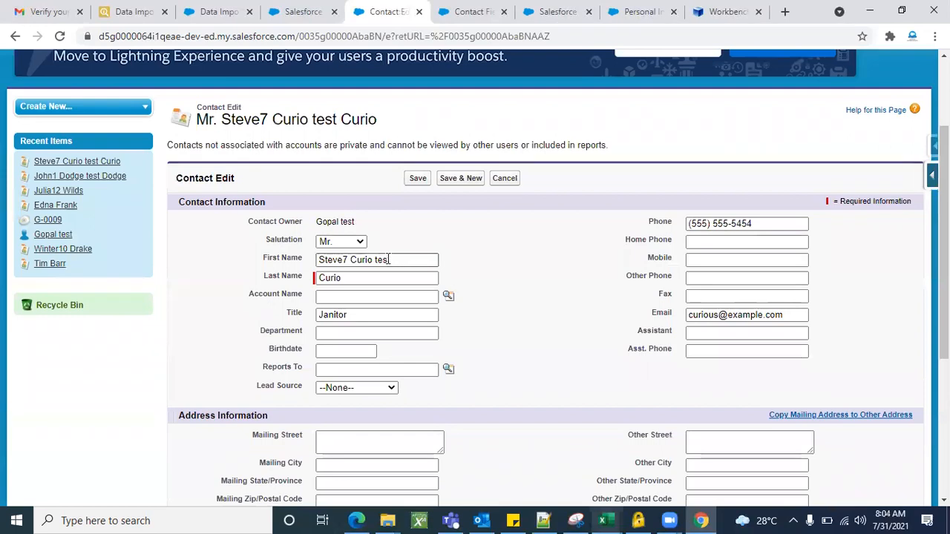
{"action": "double_click", "coordinate": [388, 259]}
{"action": "left_click", "coordinate": [524, 298]}
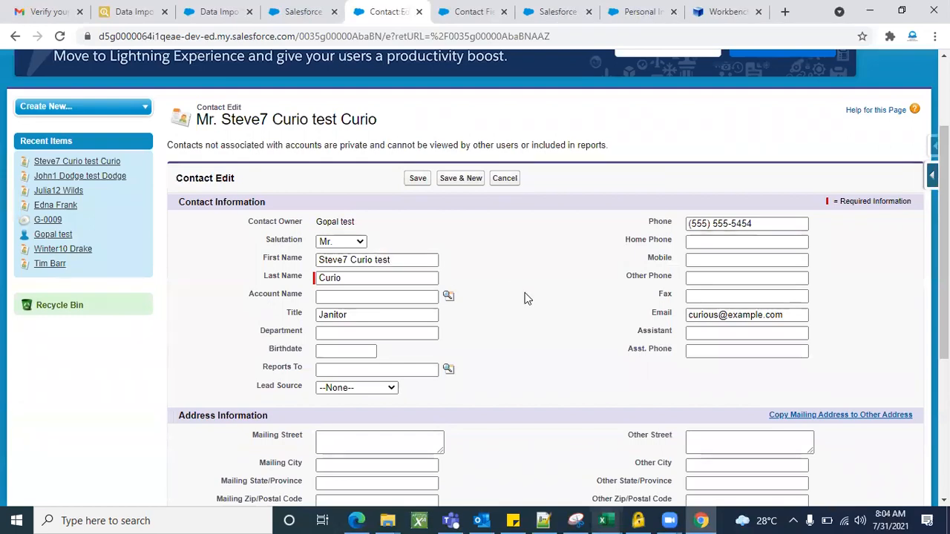
{"action": "left_click", "coordinate": [506, 179]}
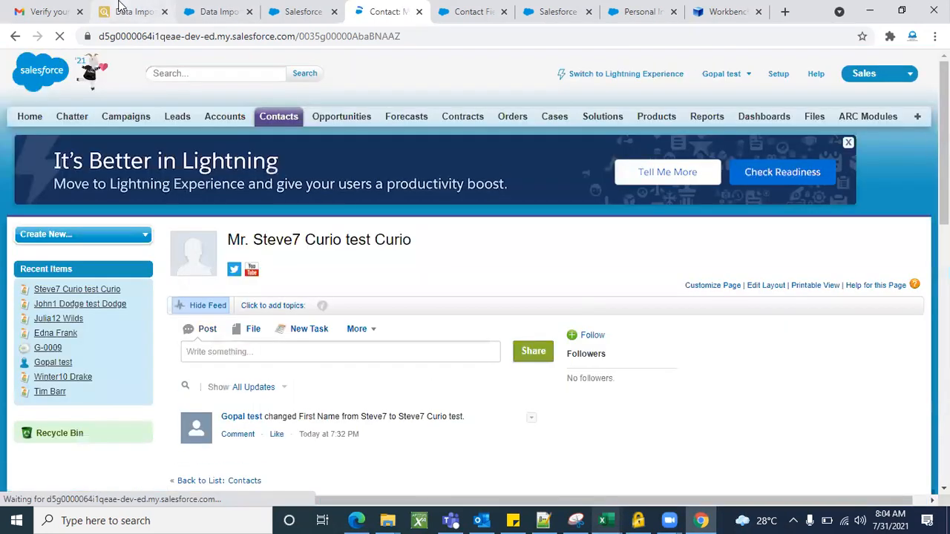
Review the Salesforce inspector import results alongside the dataloader.io task list in Edge and the Salesforce Data Import Wizard.
{"action": "left_click", "coordinate": [121, 5]}
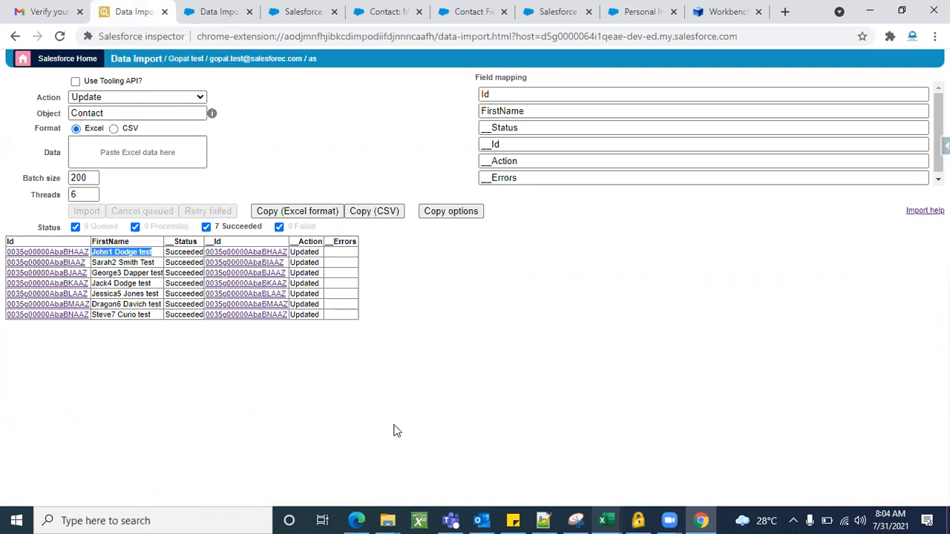
{"action": "left_click", "coordinate": [358, 520]}
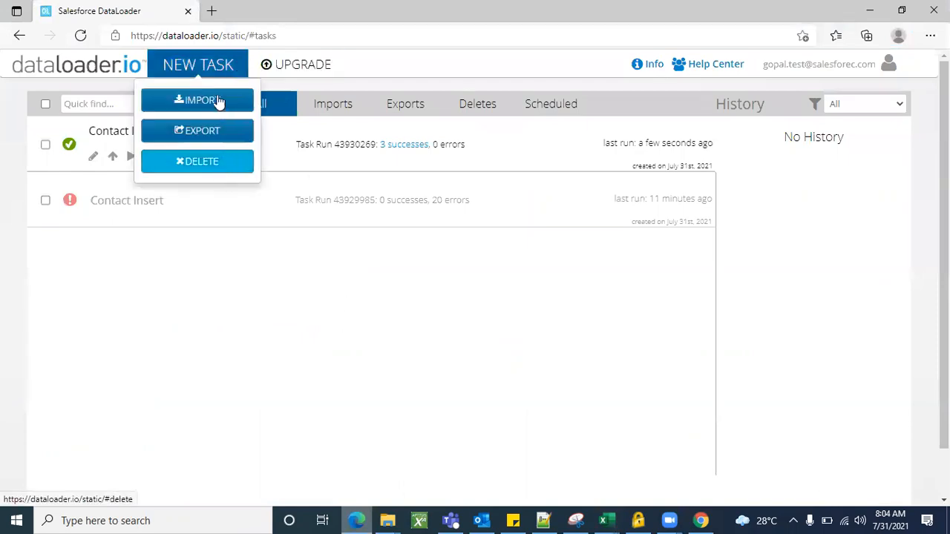
{"action": "left_click", "coordinate": [869, 9]}
{"action": "left_click", "coordinate": [199, 7]}
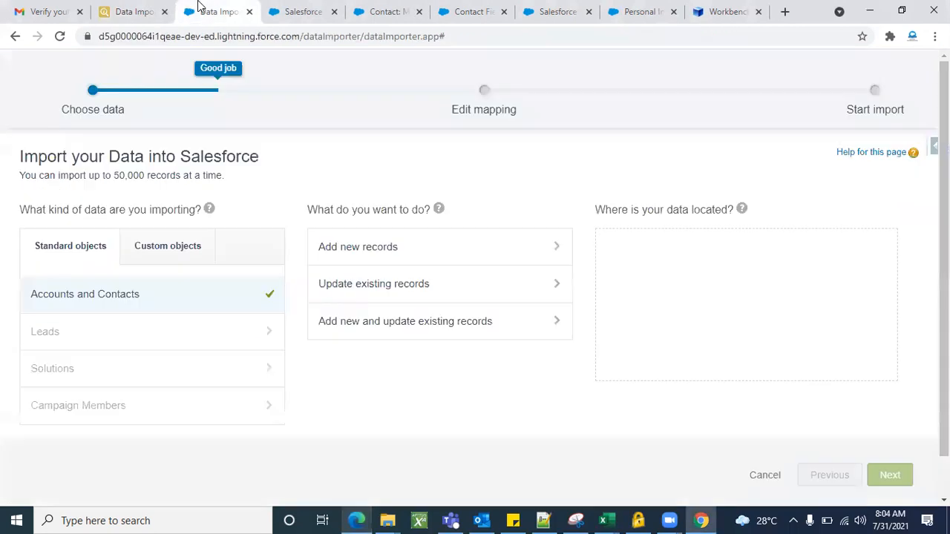
{"action": "left_click", "coordinate": [147, 8]}
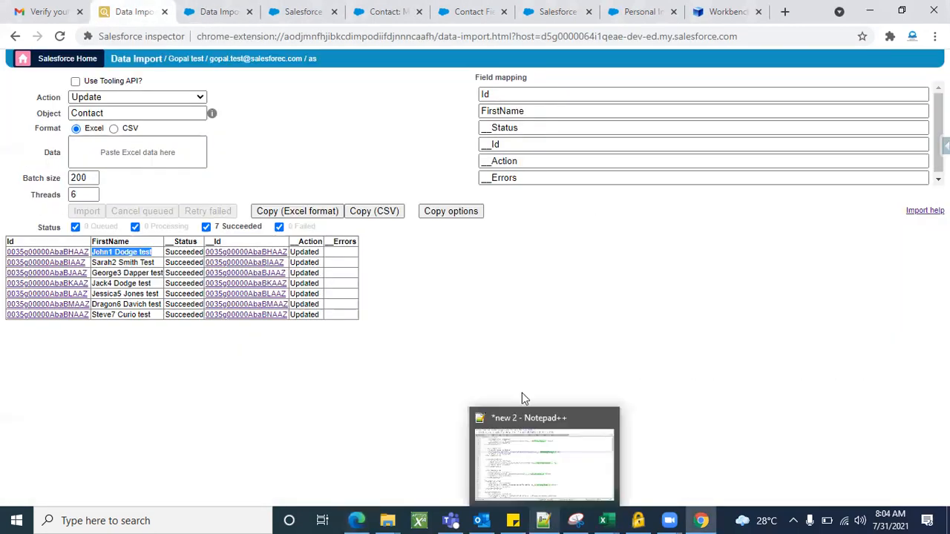
{"action": "left_click", "coordinate": [479, 336]}
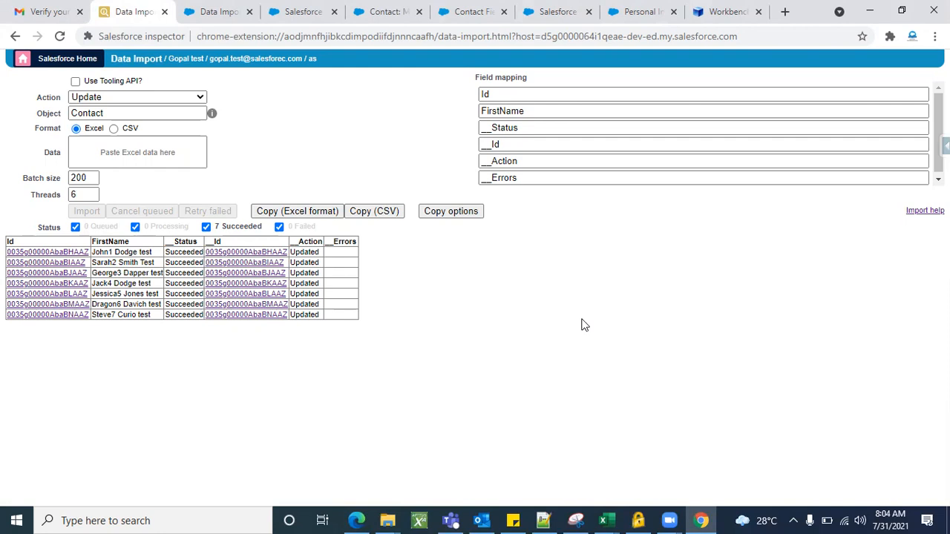
{"action": "left_click", "coordinate": [230, 11]}
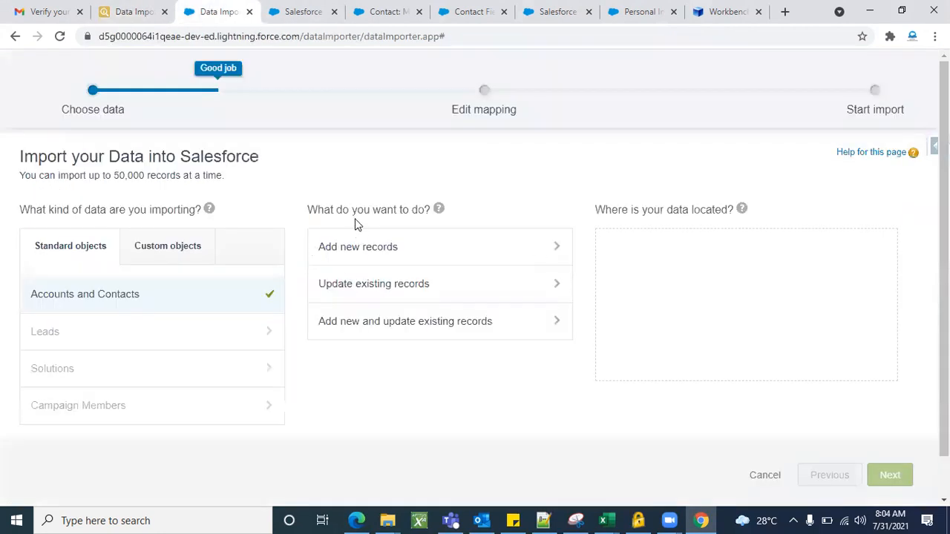
{"action": "left_click", "coordinate": [106, 7]}
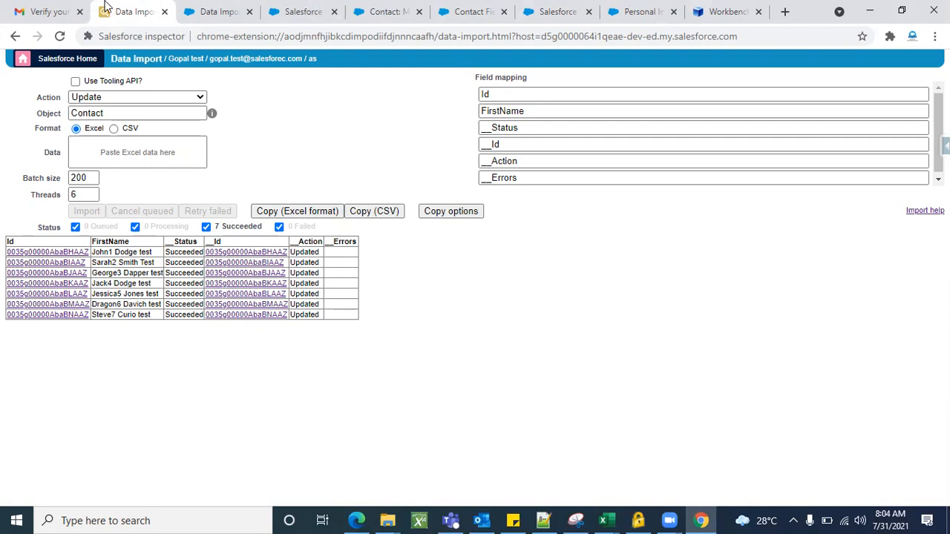
{"action": "left_click", "coordinate": [357, 521]}
{"action": "left_click", "coordinate": [700, 520]}
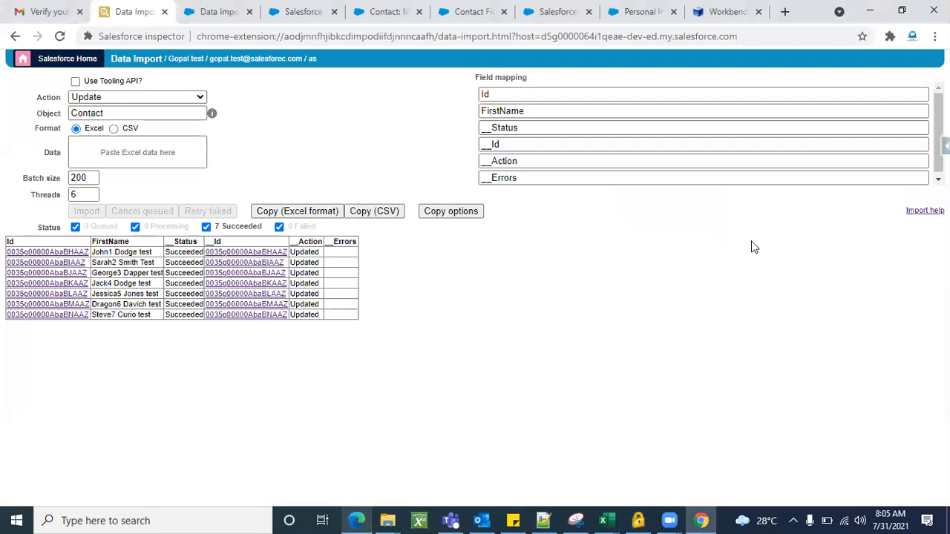
Log in to Workbench with Salesforce using the Production environment and API version 51.0, agreeing to the terms of service.
{"action": "left_click", "coordinate": [726, 11]}
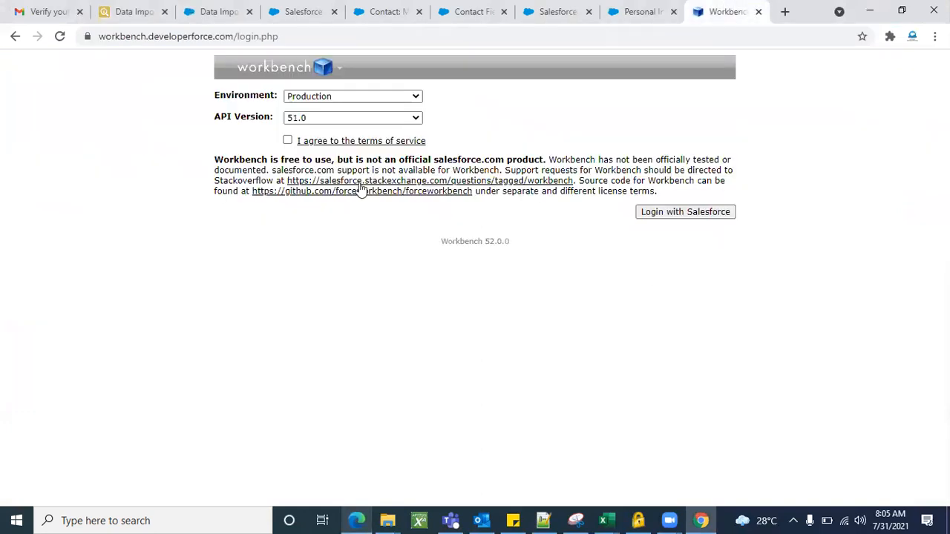
{"action": "left_click", "coordinate": [349, 100]}
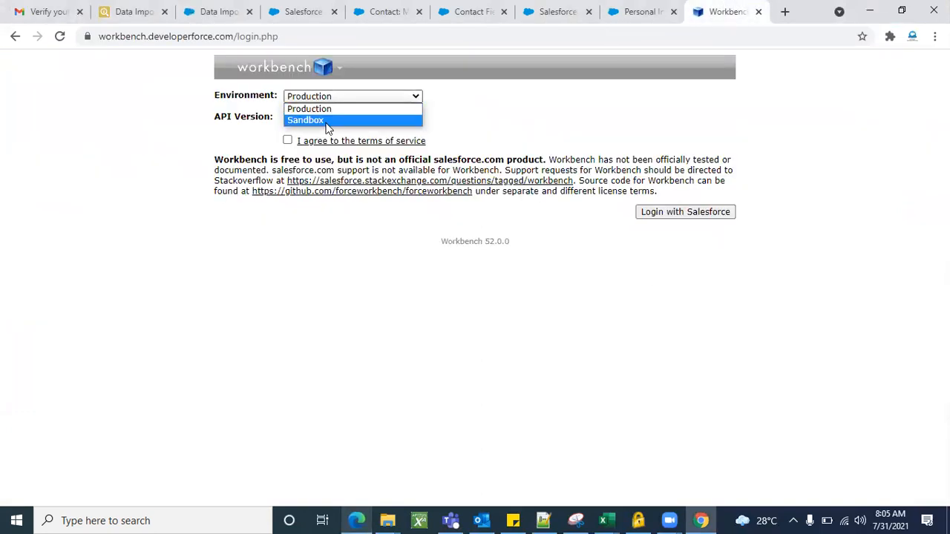
{"action": "left_click", "coordinate": [330, 110]}
{"action": "left_click", "coordinate": [287, 141]}
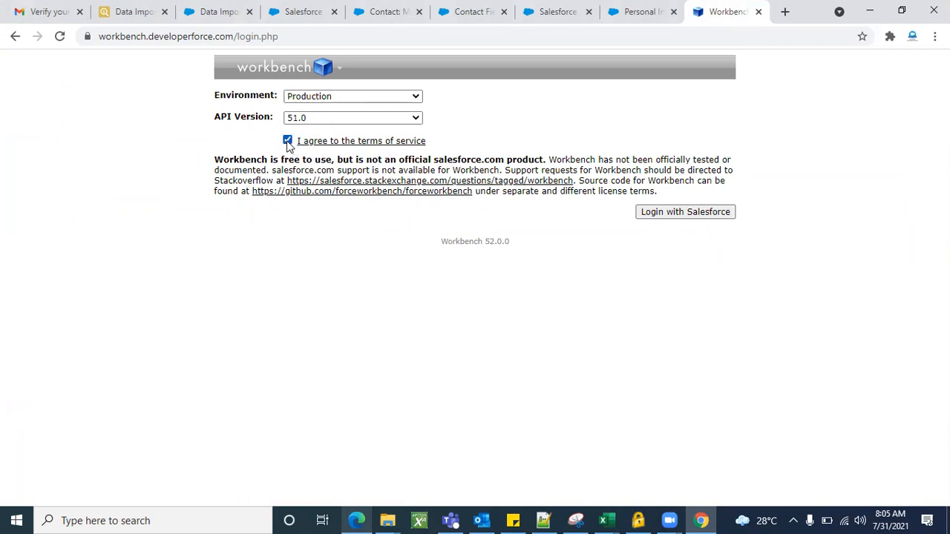
{"action": "left_click", "coordinate": [684, 215]}
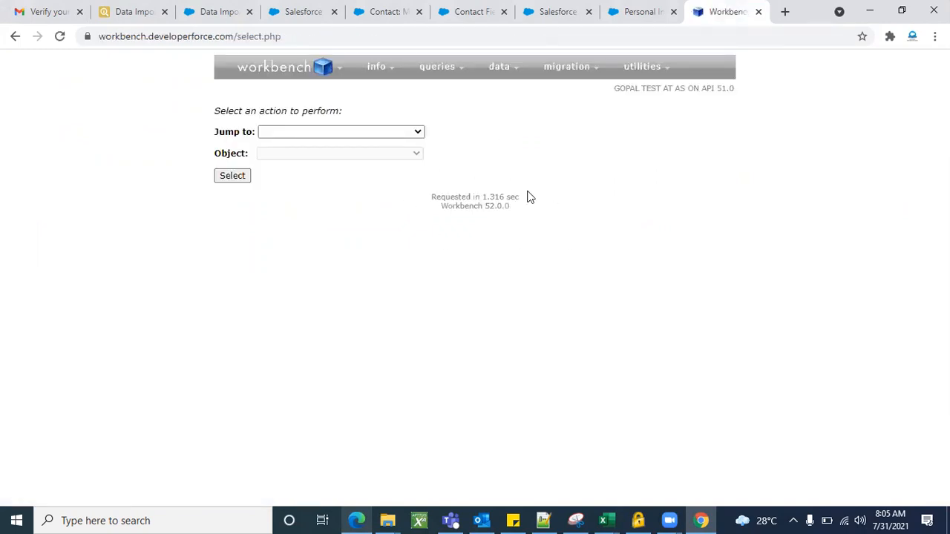
Look over Workbench's query and data operations, and open Salesforce inspector's Data Export page for comparison.
{"action": "mouse_move", "coordinate": [442, 72]}
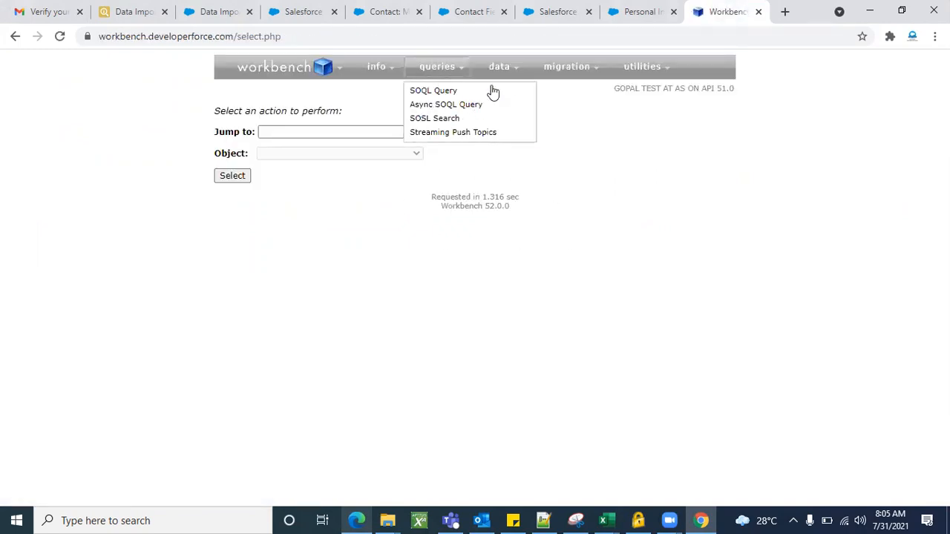
{"action": "mouse_move", "coordinate": [504, 78]}
{"action": "left_click", "coordinate": [150, 10]}
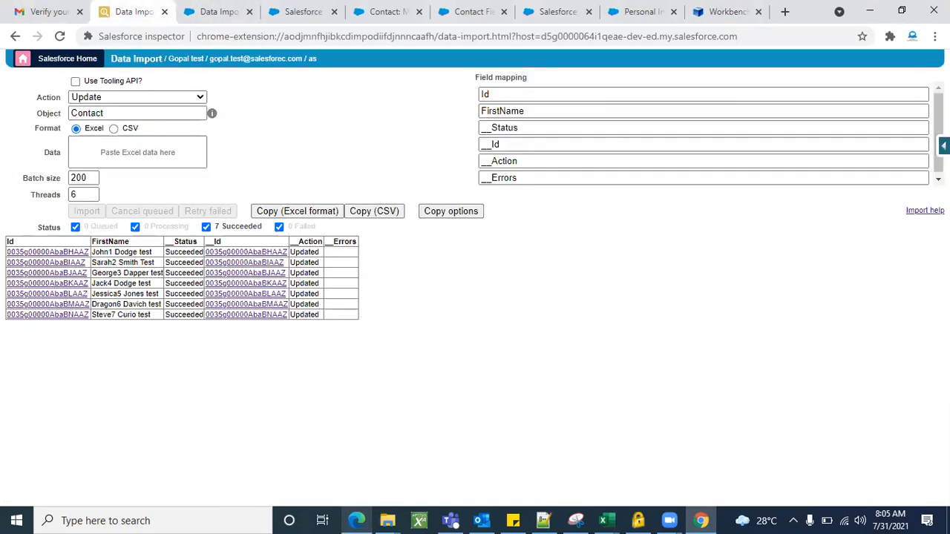
{"action": "left_click", "coordinate": [944, 146]}
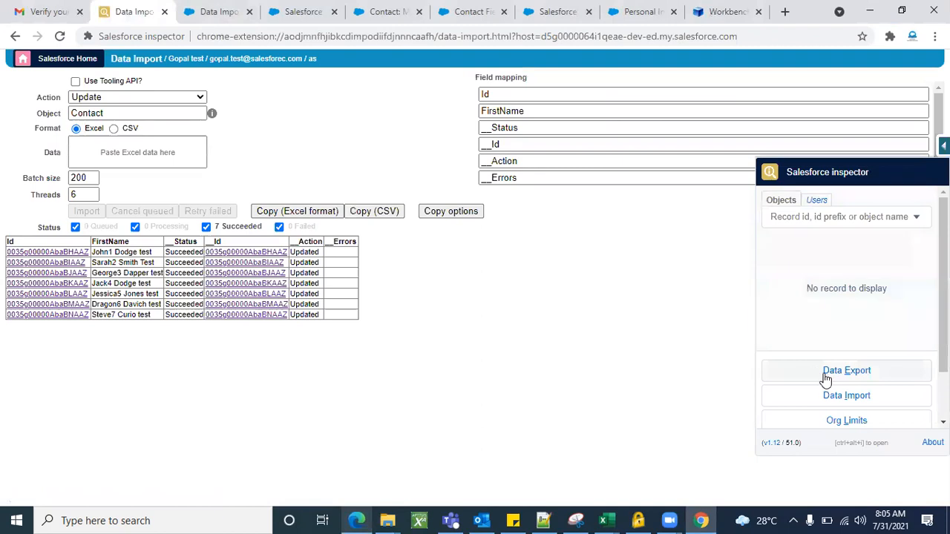
{"action": "left_click", "coordinate": [827, 379]}
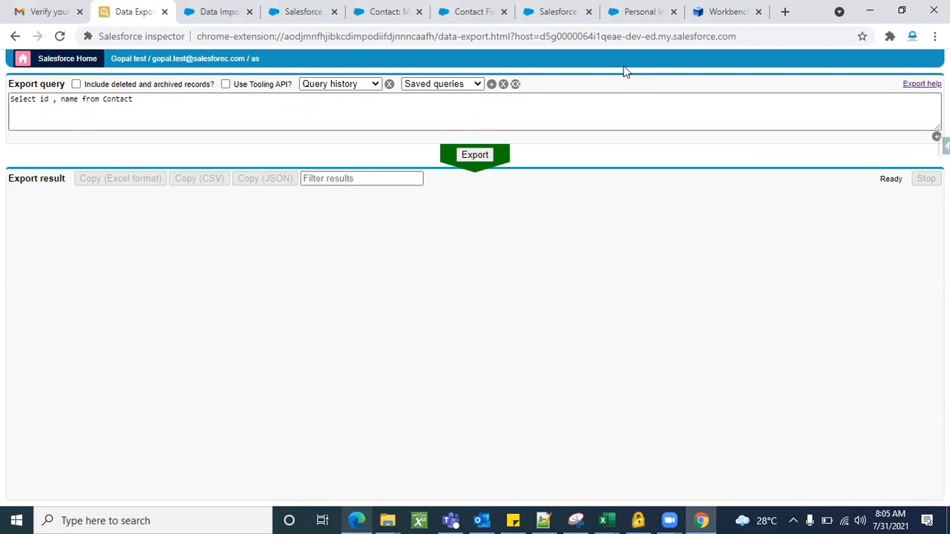
Open a SOQL query in Workbench and choose Account as the object to query.
{"action": "left_click", "coordinate": [713, 15]}
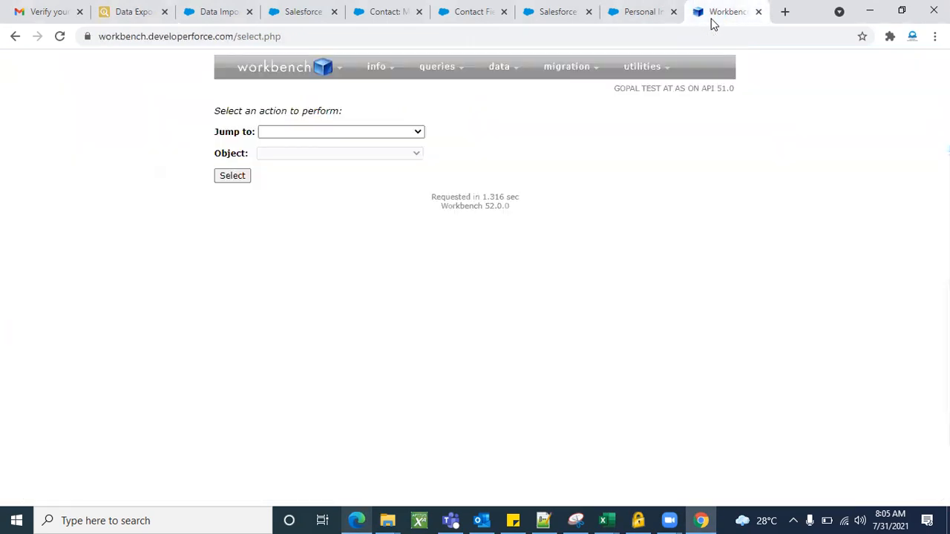
{"action": "mouse_move", "coordinate": [436, 71]}
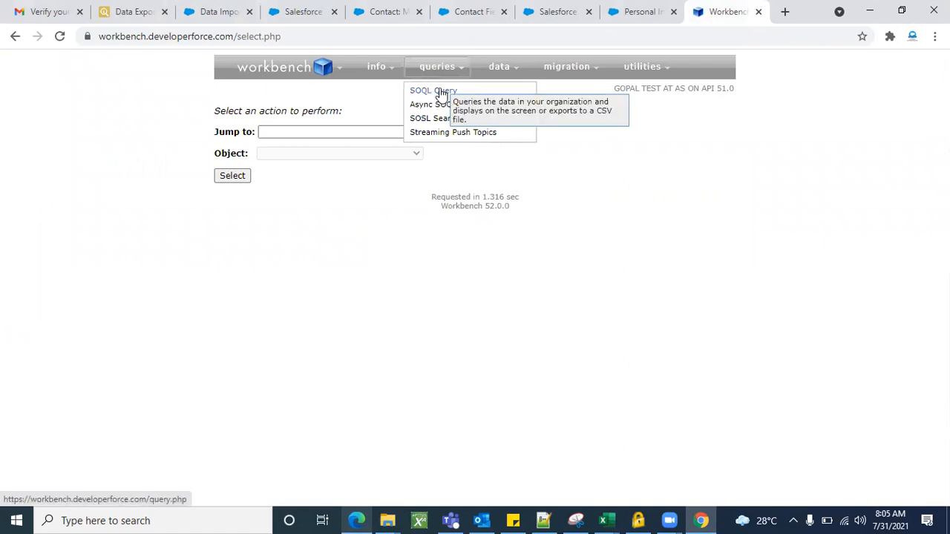
{"action": "left_click", "coordinate": [440, 92]}
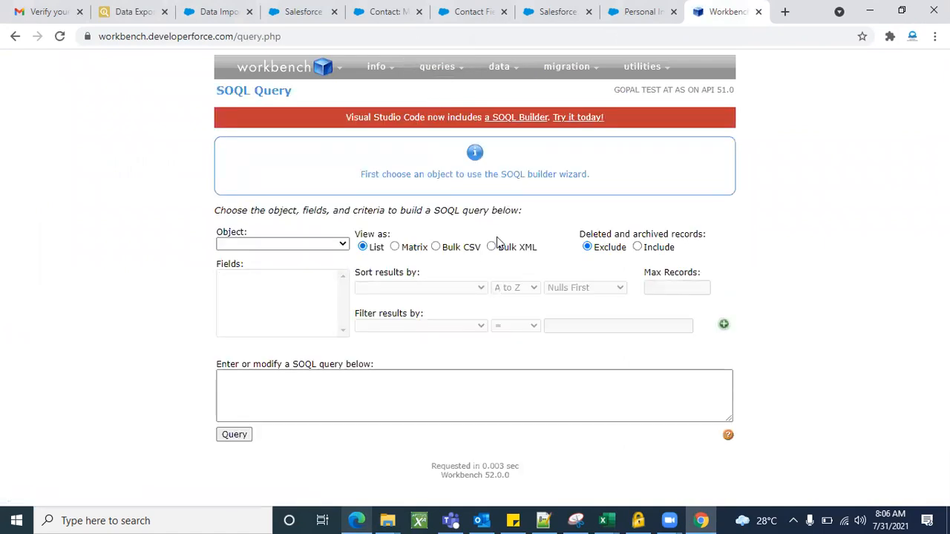
{"action": "left_click", "coordinate": [316, 246]}
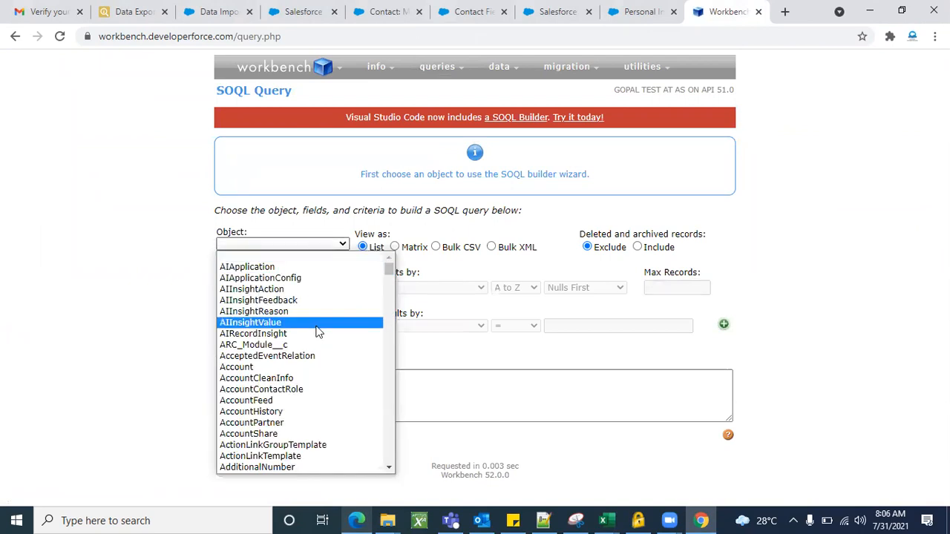
{"action": "scroll", "coordinate": [316, 333], "scroll_direction": "down", "scroll_amount": 1}
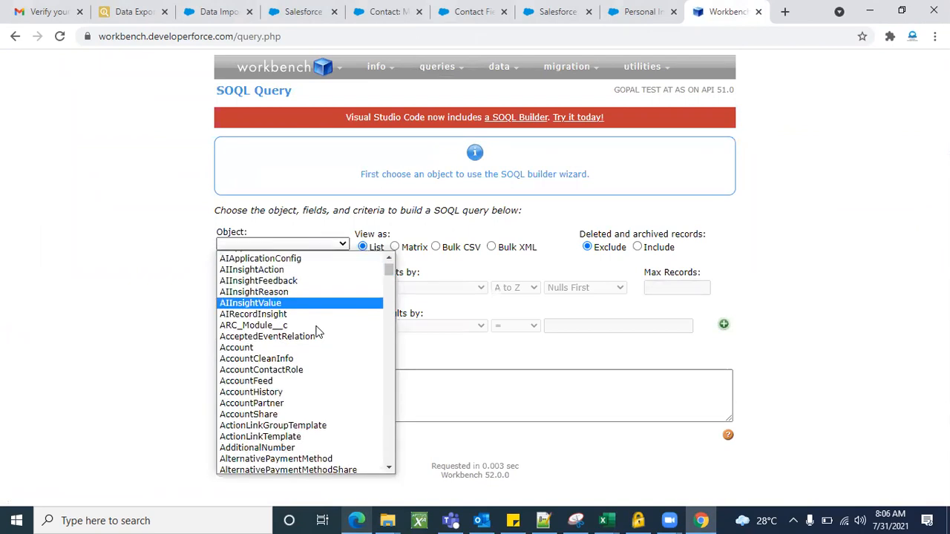
{"action": "left_click", "coordinate": [267, 348]}
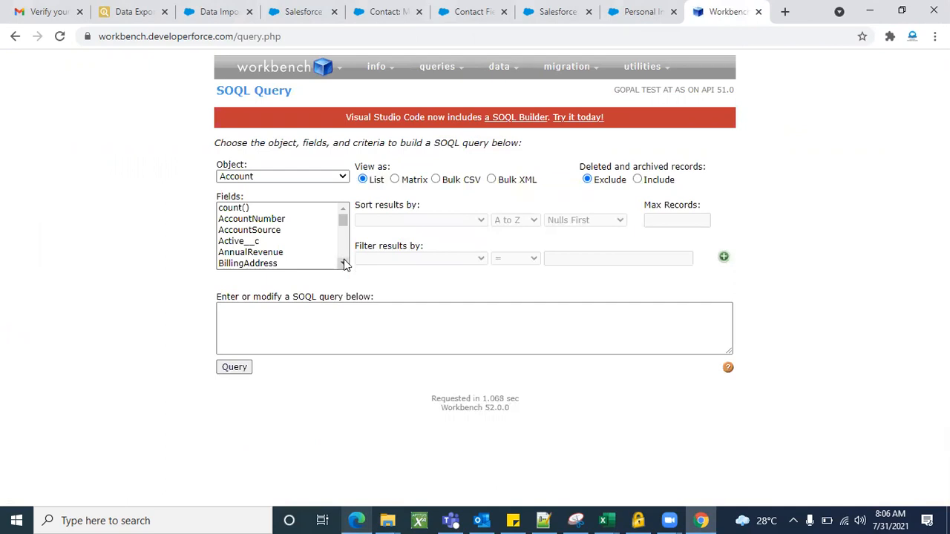
Include only the Id and Name fields in the Account query.
{"action": "left_click_drag", "start_coordinate": [344, 263], "coordinate": [343, 264]}
{"action": "left_click", "coordinate": [250, 231]}
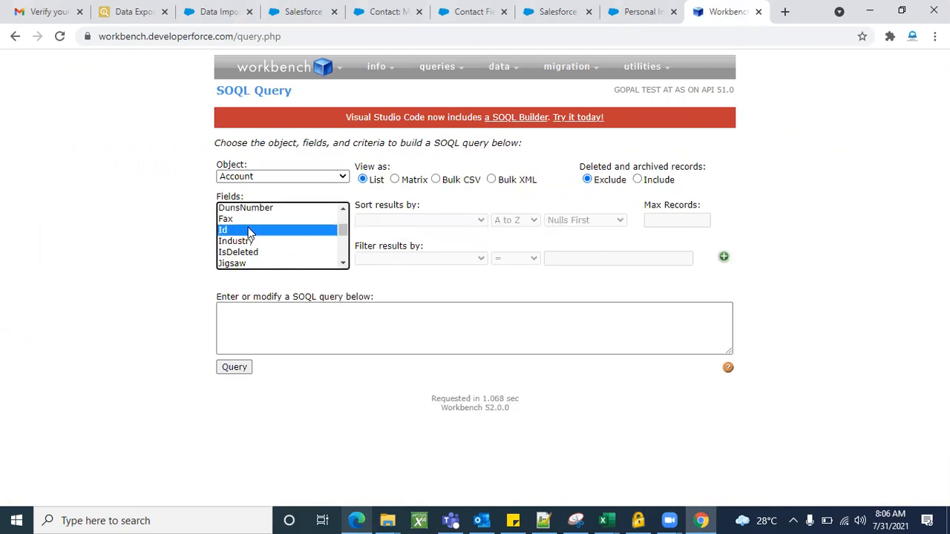
{"action": "left_click", "coordinate": [344, 264]}
{"action": "left_click_drag", "start_coordinate": [343, 264], "coordinate": [344, 263]}
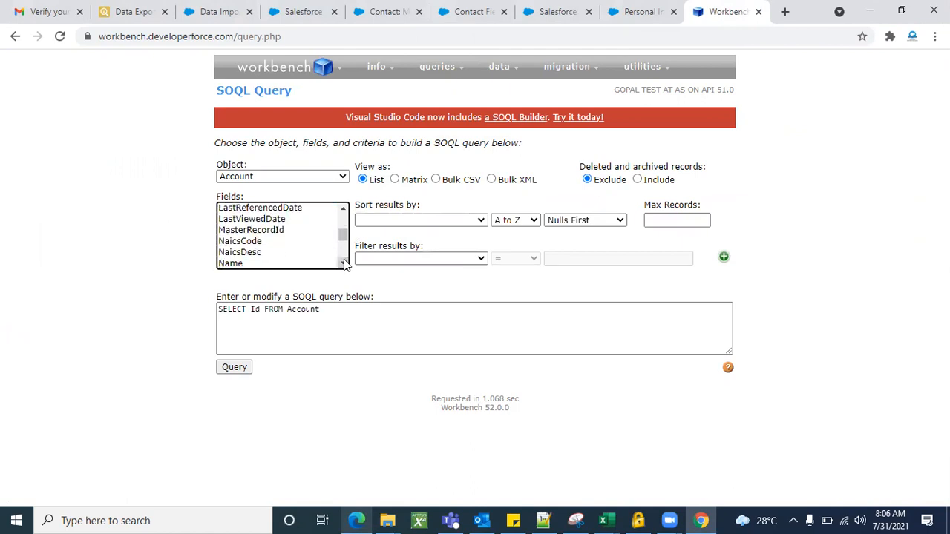
{"action": "left_click", "coordinate": [257, 265], "text": "shift"}
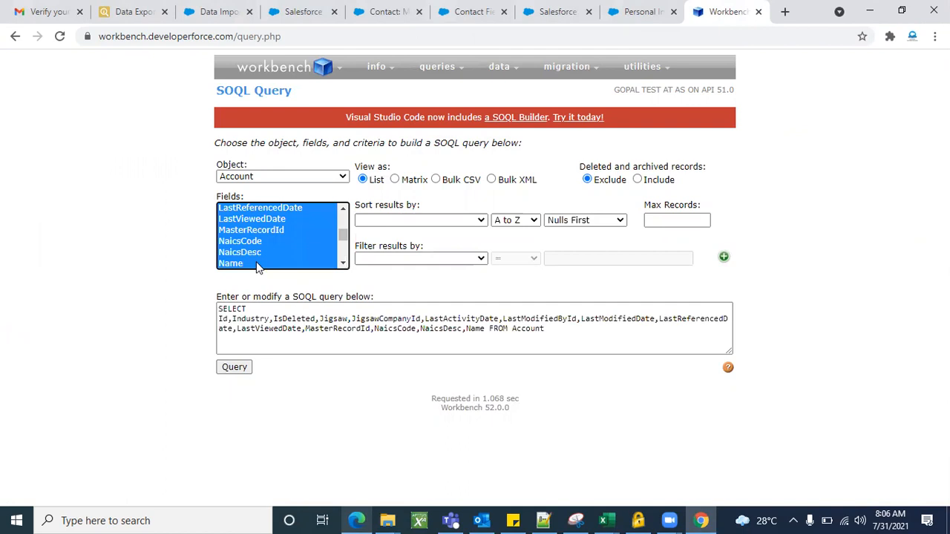
{"action": "left_click", "coordinate": [257, 264]}
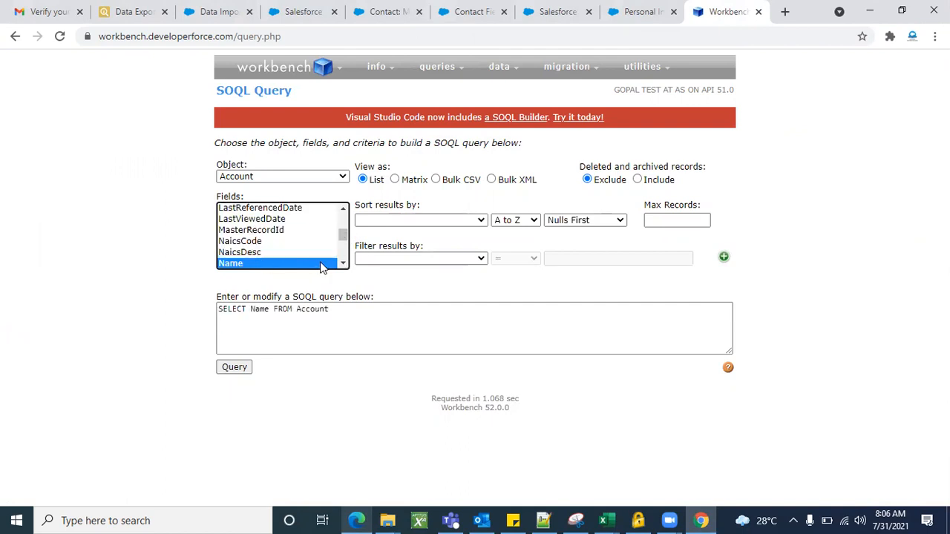
{"action": "scroll", "coordinate": [343, 214], "scroll_direction": "up", "scroll_amount": 5}
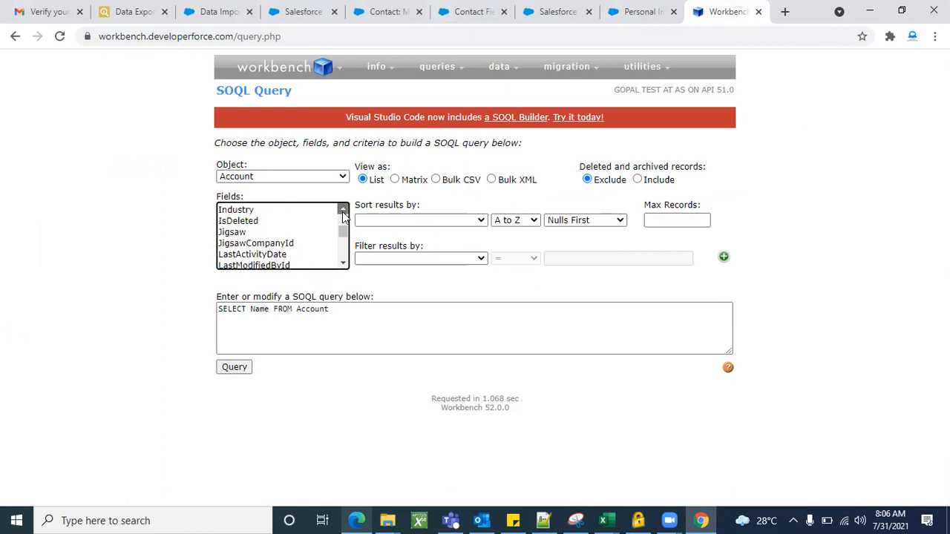
{"action": "left_click", "coordinate": [226, 258], "text": "ctrl"}
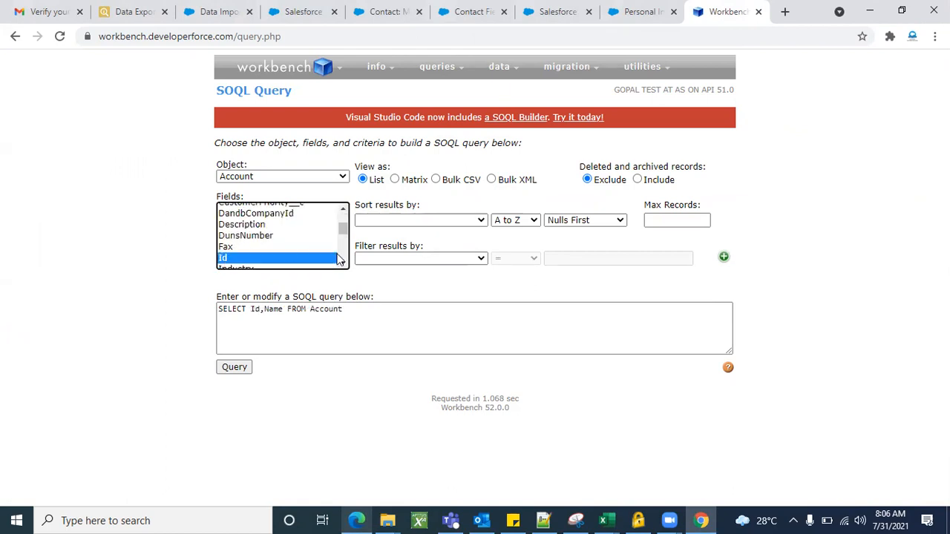
Add the Phone field to the Account query alongside Id and Name.
{"action": "scroll", "coordinate": [341, 264], "scroll_direction": "down", "scroll_amount": 2}
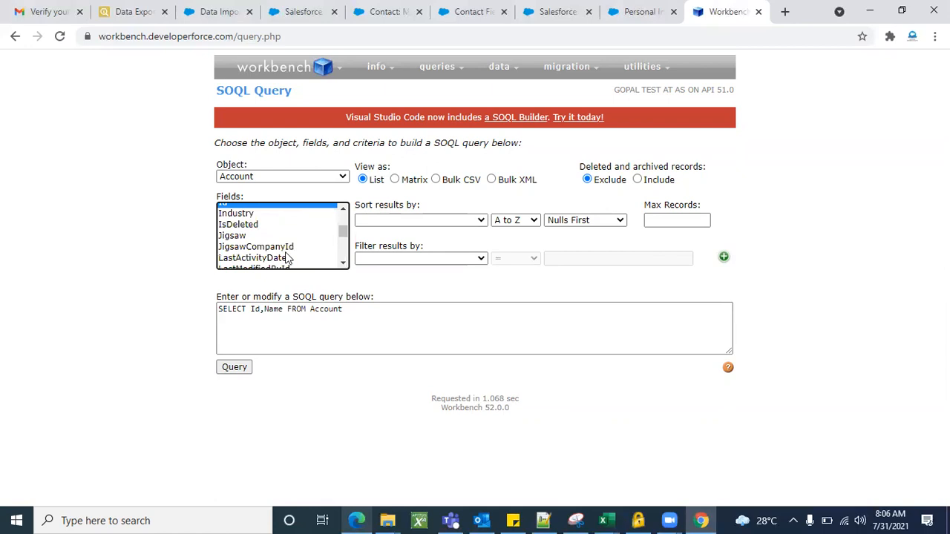
{"action": "scroll", "coordinate": [347, 268], "scroll_direction": "down", "scroll_amount": 3}
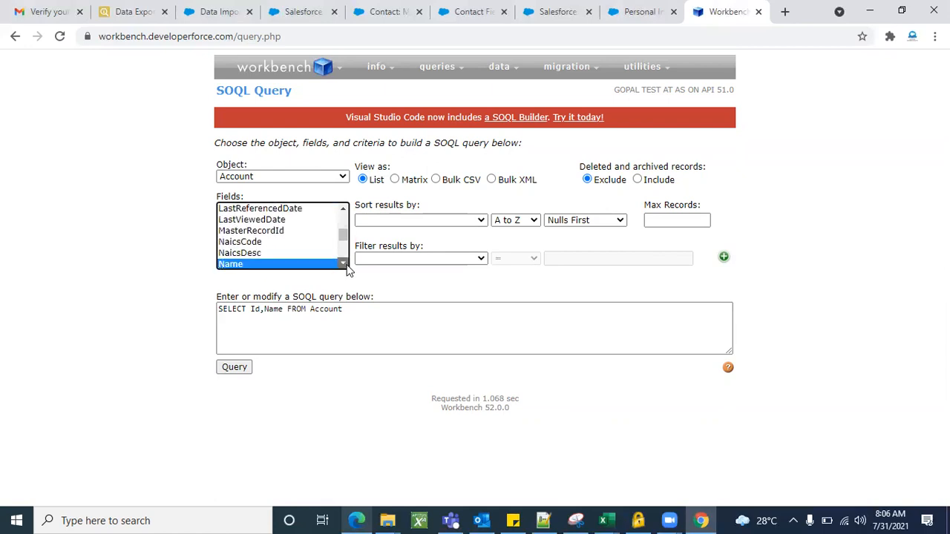
{"action": "scroll", "coordinate": [346, 269], "scroll_direction": "down", "scroll_amount": 2}
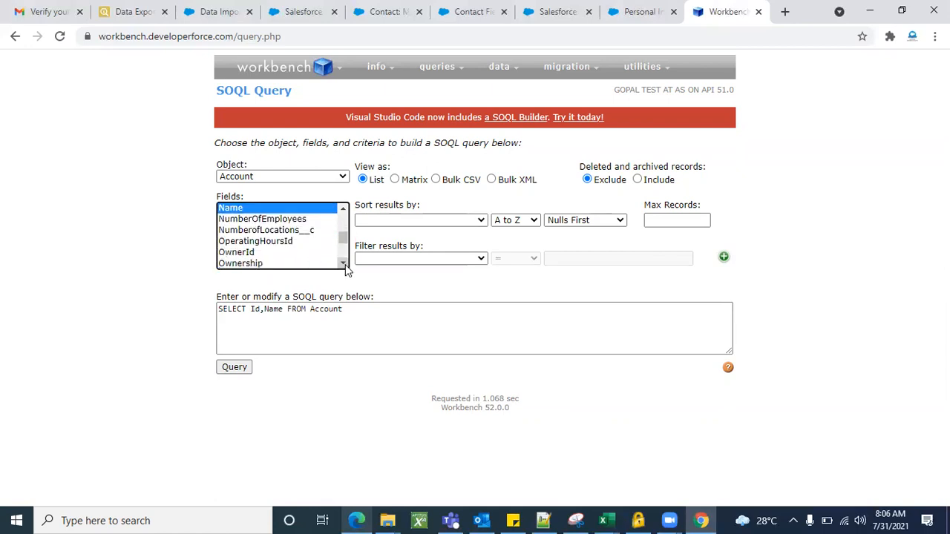
{"action": "scroll", "coordinate": [346, 270], "scroll_direction": "down", "scroll_amount": 1}
{"action": "scroll", "coordinate": [346, 270], "scroll_direction": "down", "scroll_amount": 1}
{"action": "left_click", "coordinate": [251, 231]}
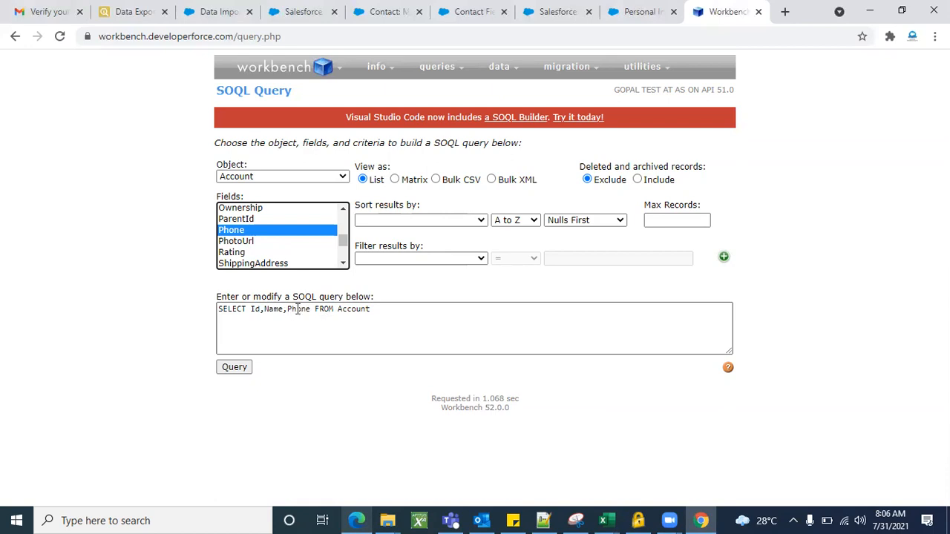
Replace the export query in Salesforce inspector's Data Export page with "select id , name from Account", using the suggested Account object.
{"action": "left_click", "coordinate": [122, 11]}
{"action": "left_click", "coordinate": [151, 102]}
{"action": "key", "text": "ctrl+a"}
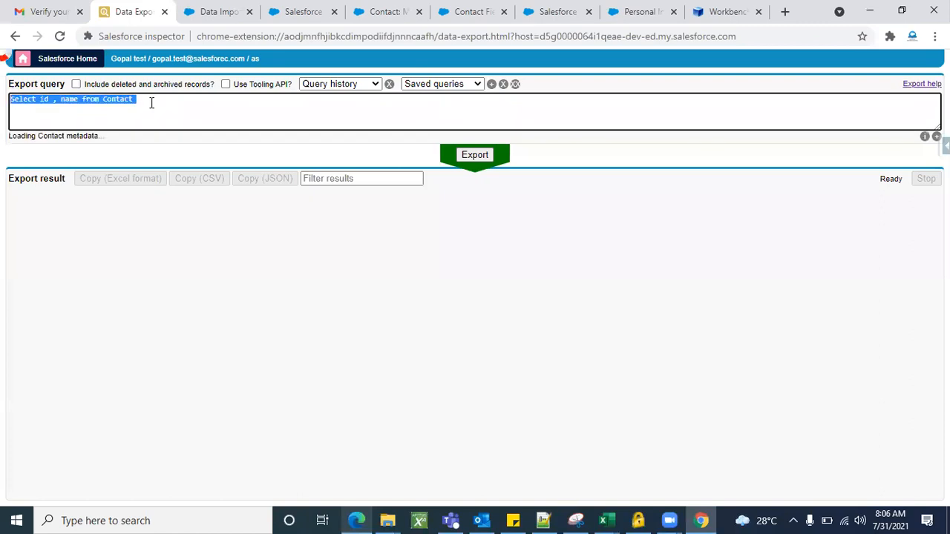
{"action": "key", "text": "BackSpace"}
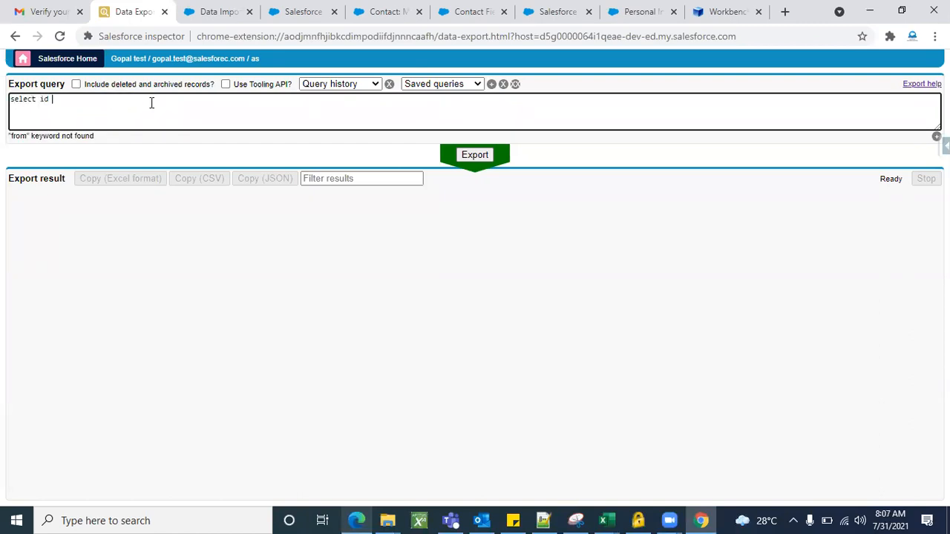
{"action": "type", "text": "select id , name from ac"}
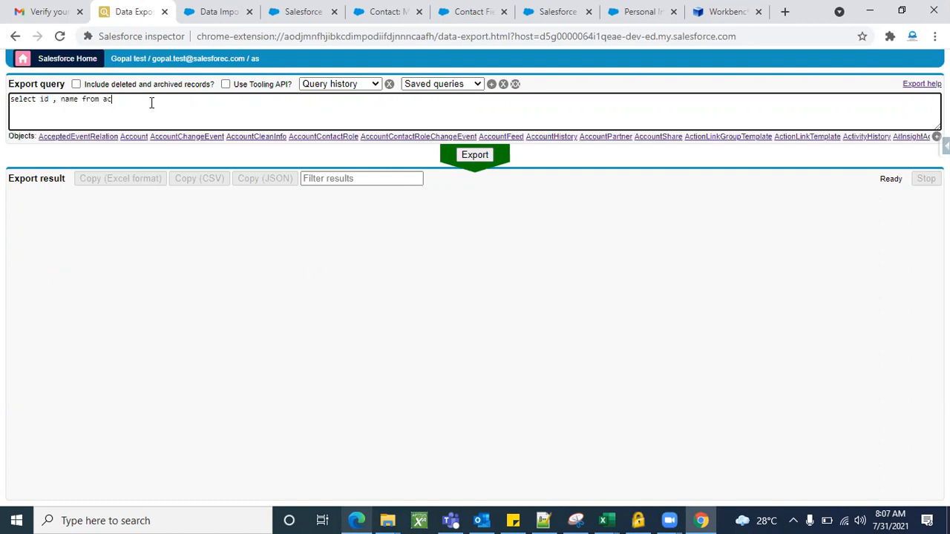
{"action": "type", "text": "count"}
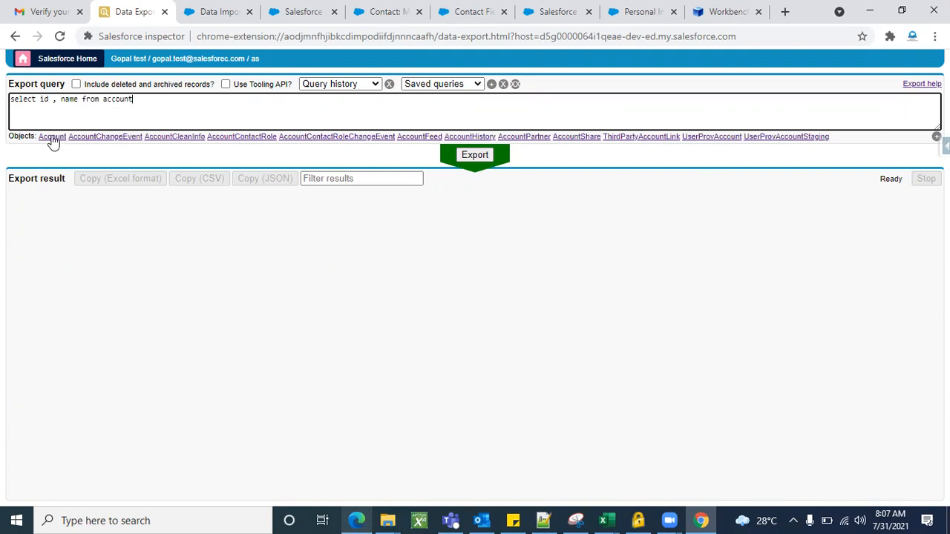
{"action": "left_click", "coordinate": [52, 137]}
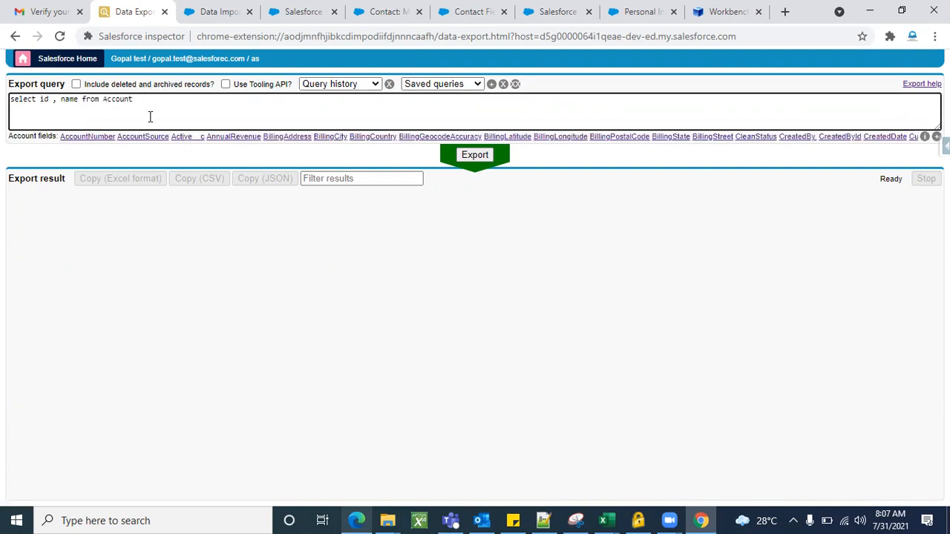
Run the query SELECT Id,Name,Phone FROM Account in Workbench and review the returned records.
{"action": "left_click", "coordinate": [697, 9]}
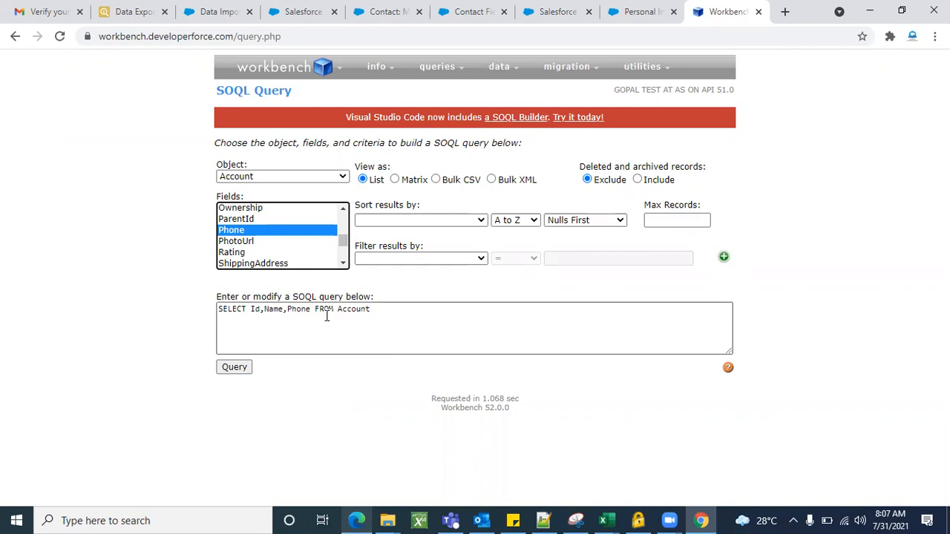
{"action": "double_click", "coordinate": [380, 319]}
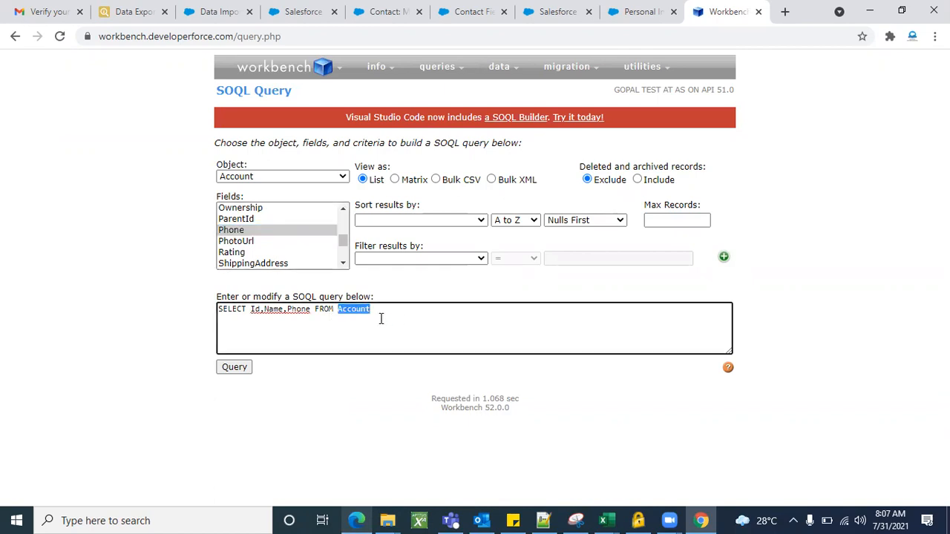
{"action": "left_click", "coordinate": [343, 324]}
{"action": "left_click", "coordinate": [239, 370]}
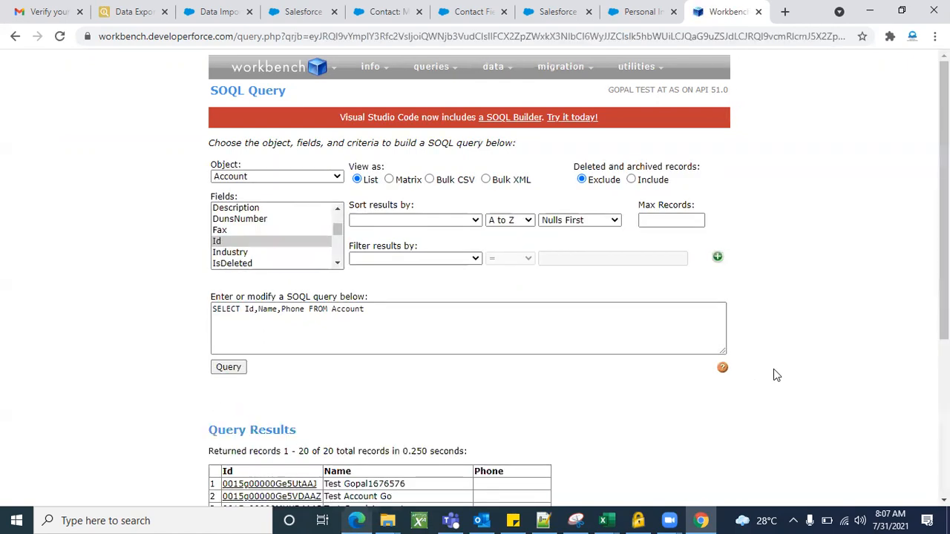
{"action": "scroll", "coordinate": [773, 369], "scroll_direction": "down", "scroll_amount": 4}
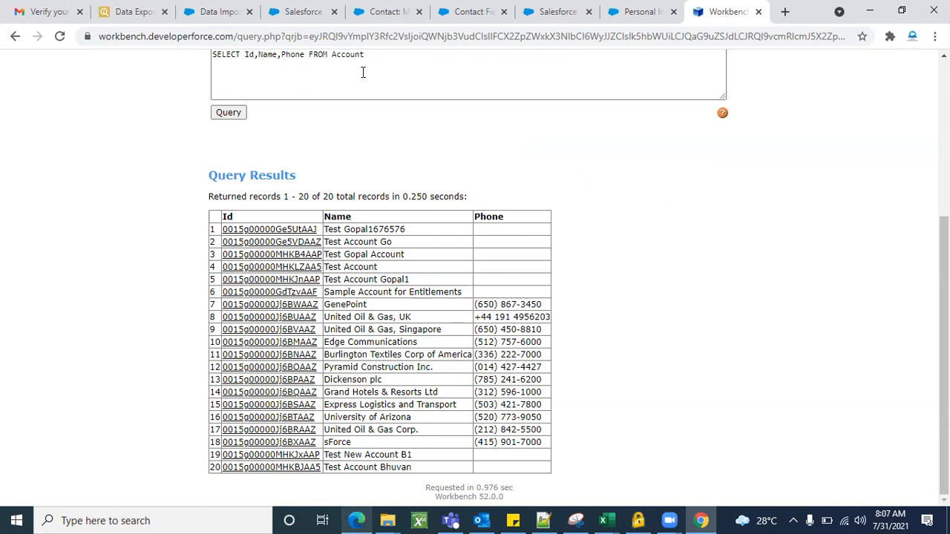
Open the Test Account record from Salesforce's recent accounts and examine its detail fields, including Industry.
{"action": "left_click", "coordinate": [312, 21]}
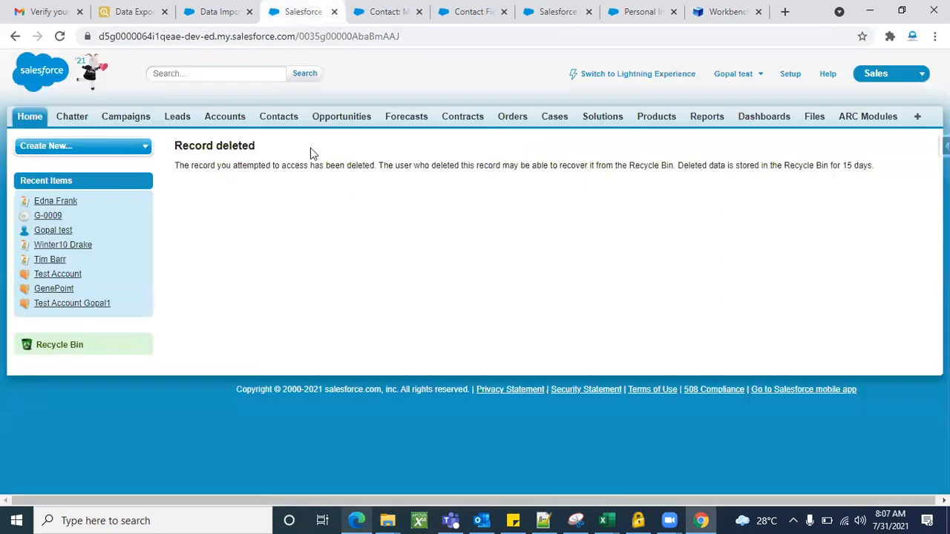
{"action": "left_click", "coordinate": [214, 119]}
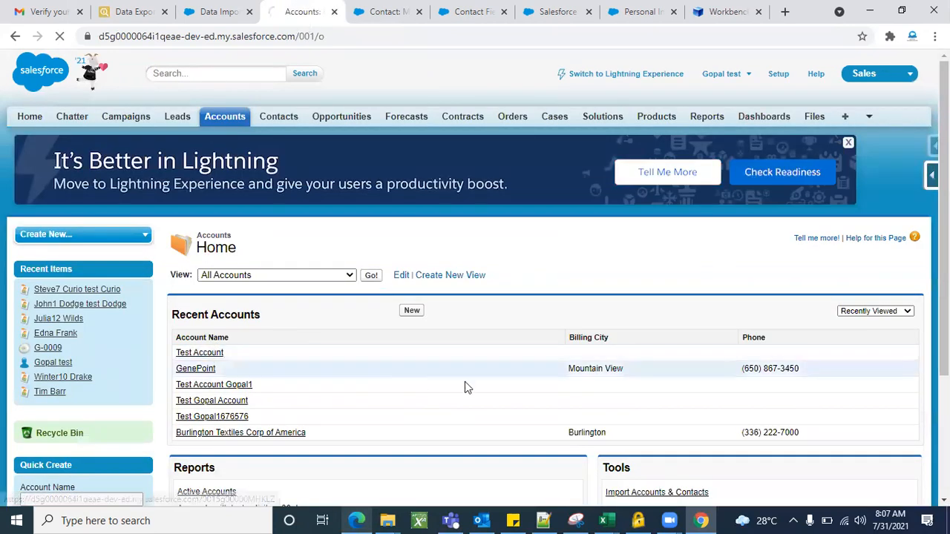
{"action": "scroll", "coordinate": [464, 382], "scroll_direction": "down", "scroll_amount": 6}
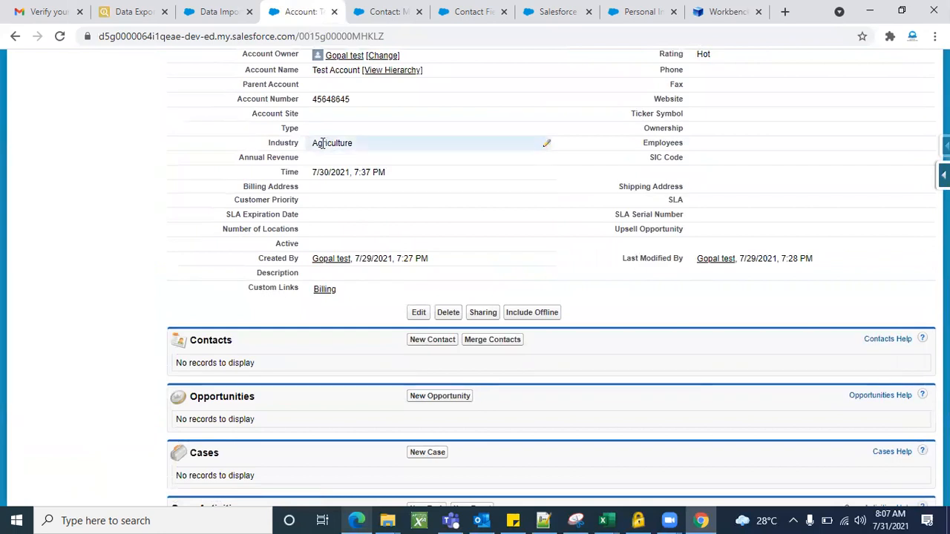
Add the Industry field to the Workbench Account query and check it in the query text.
{"action": "left_click", "coordinate": [718, 12]}
{"action": "scroll", "coordinate": [401, 250], "scroll_direction": "up", "scroll_amount": 3}
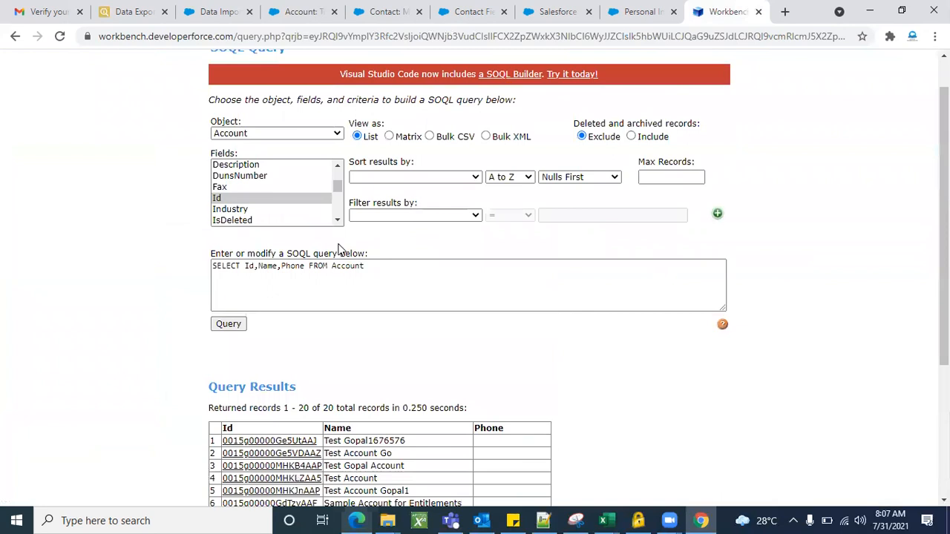
{"action": "left_click", "coordinate": [338, 222]}
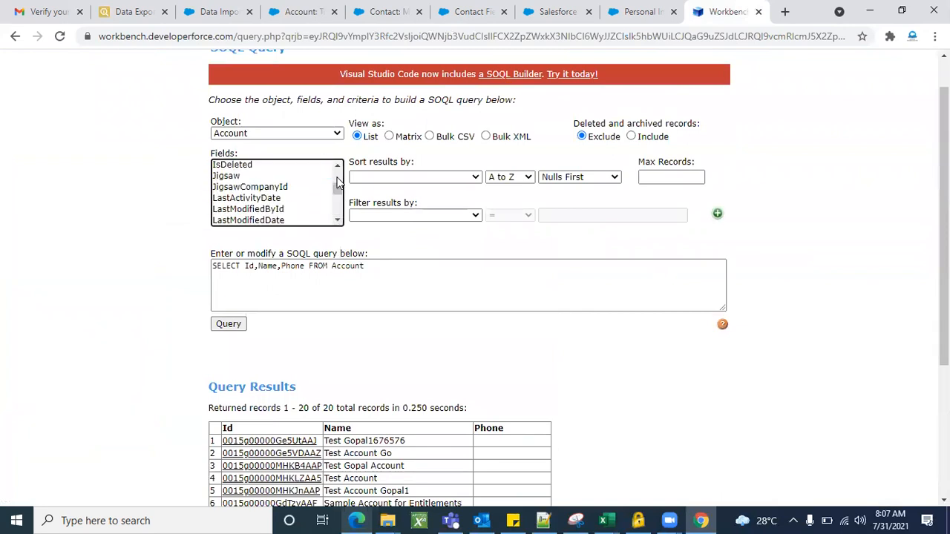
{"action": "scroll", "coordinate": [337, 179], "scroll_direction": "up", "scroll_amount": 1}
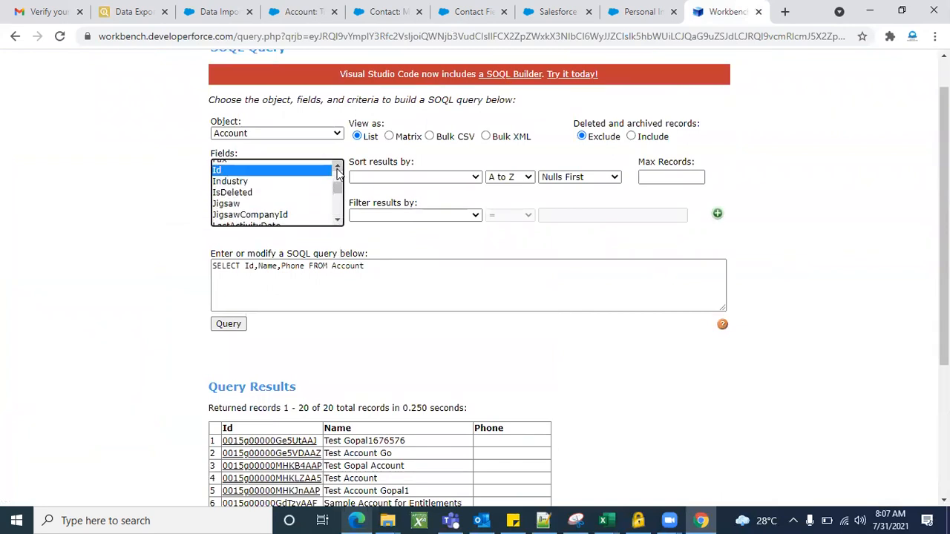
{"action": "left_click", "coordinate": [262, 184], "text": "ctrl"}
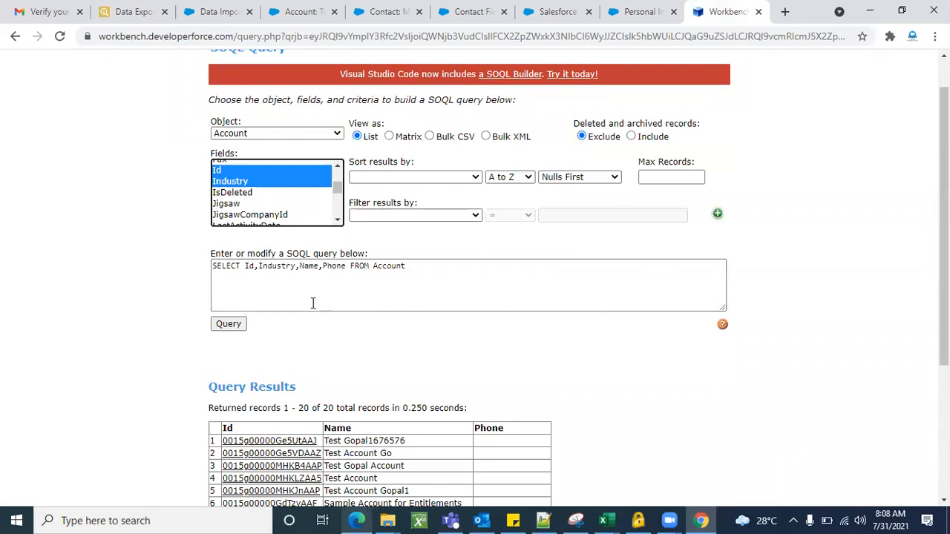
{"action": "left_click", "coordinate": [278, 270]}
{"action": "double_click", "coordinate": [279, 271]}
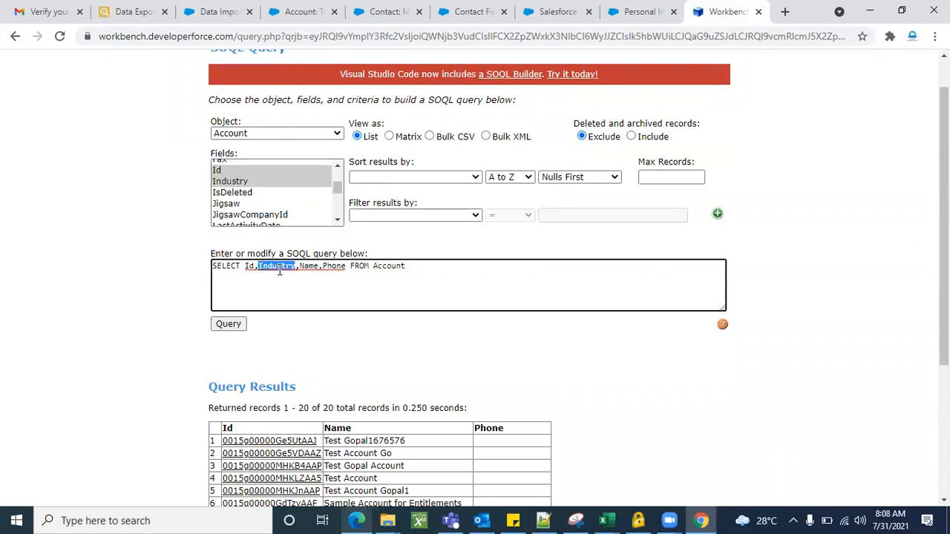
Run the query SELECT Id,Industry,Name,Phone FROM Account and review the Industry values in the results.
{"action": "left_click", "coordinate": [243, 326]}
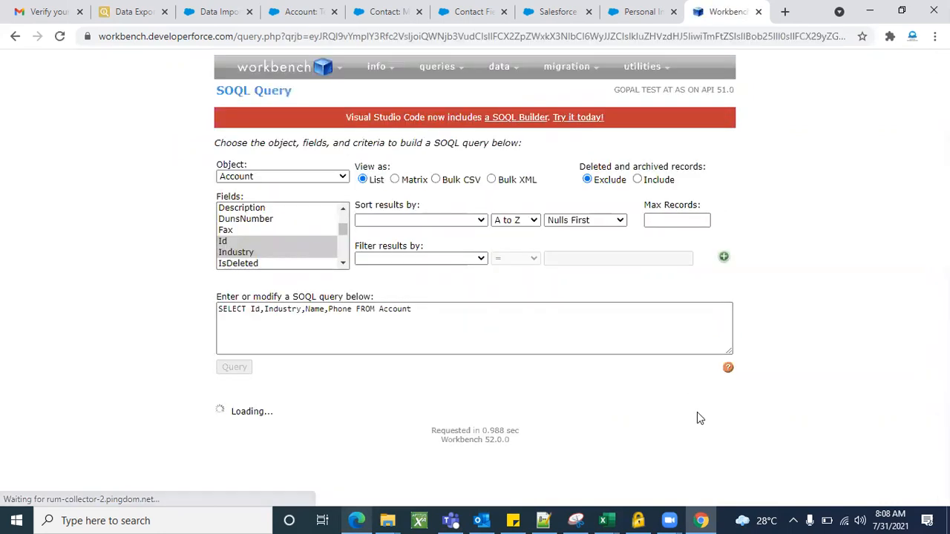
{"action": "scroll", "coordinate": [697, 426], "scroll_direction": "down", "scroll_amount": 4}
{"action": "scroll", "coordinate": [697, 430], "scroll_direction": "down", "scroll_amount": 1}
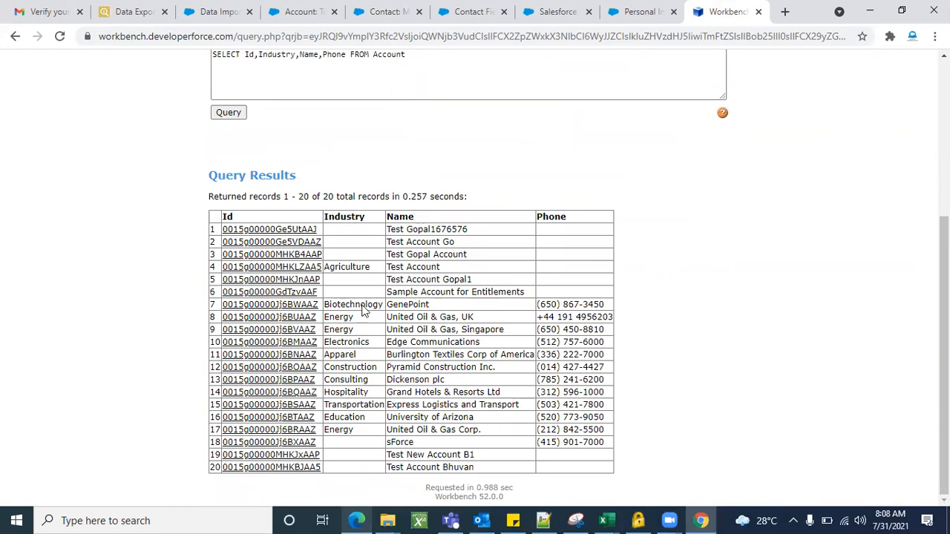
Run the Account query in Workbench with Bulk CSV output and open its downloaded batch result file in Excel.
{"action": "scroll", "coordinate": [466, 259], "scroll_direction": "up", "scroll_amount": 3}
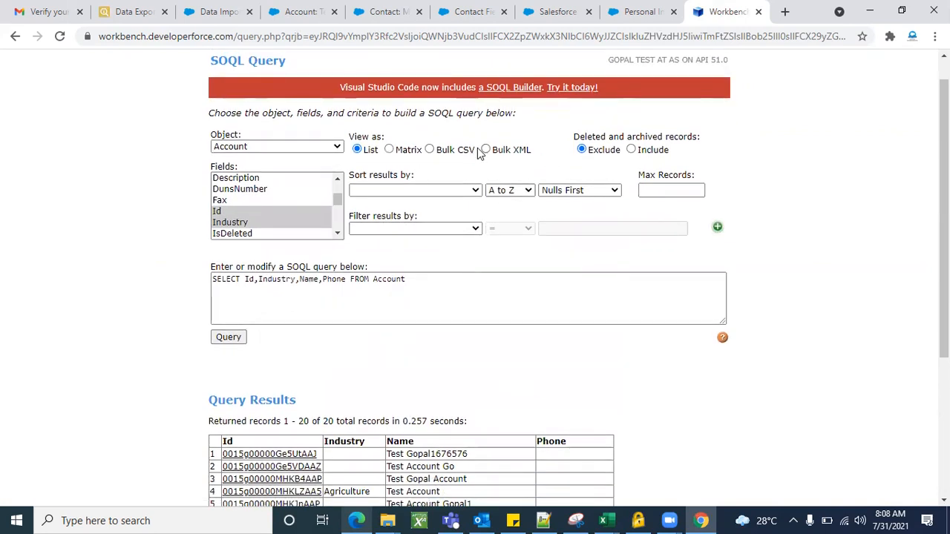
{"action": "left_click", "coordinate": [429, 150]}
{"action": "scroll", "coordinate": [479, 382], "scroll_direction": "down", "scroll_amount": 3}
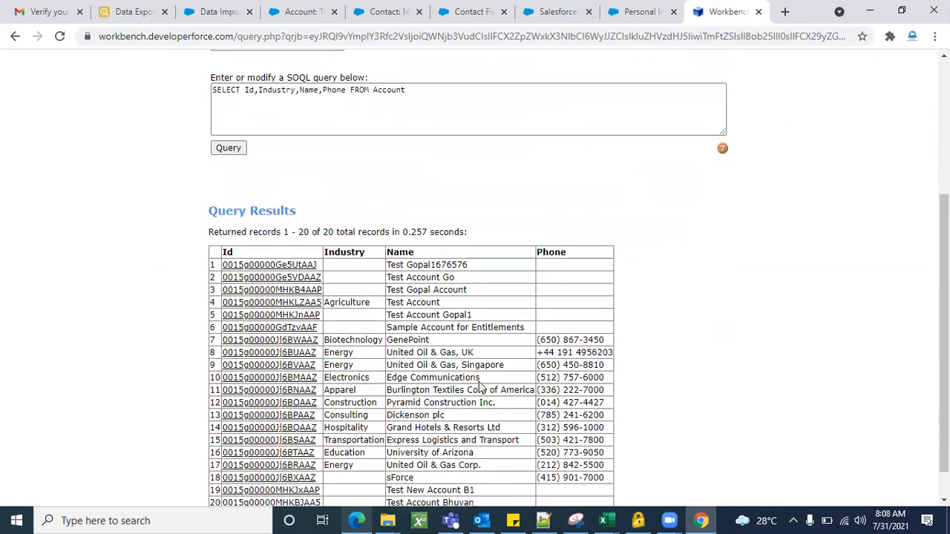
{"action": "left_click", "coordinate": [235, 146]}
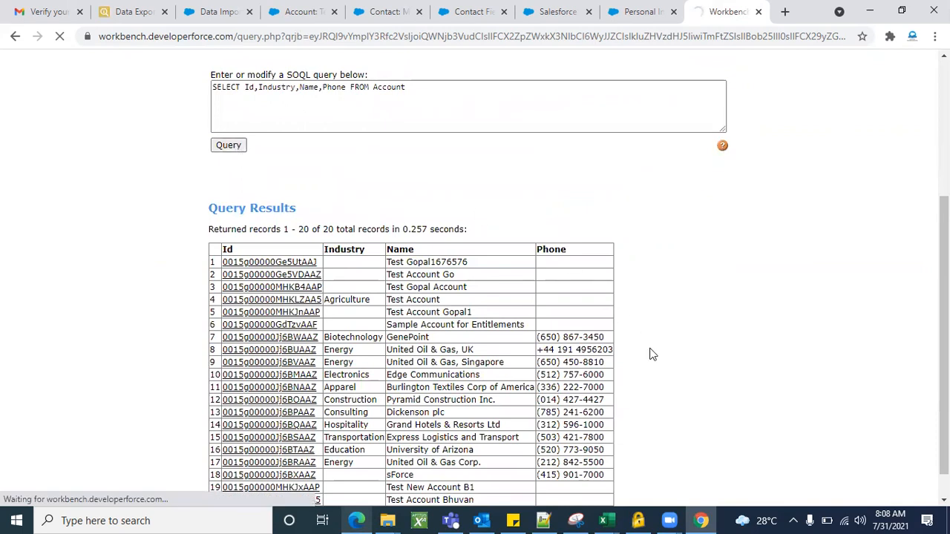
{"action": "scroll", "coordinate": [650, 354], "scroll_direction": "down", "scroll_amount": 1}
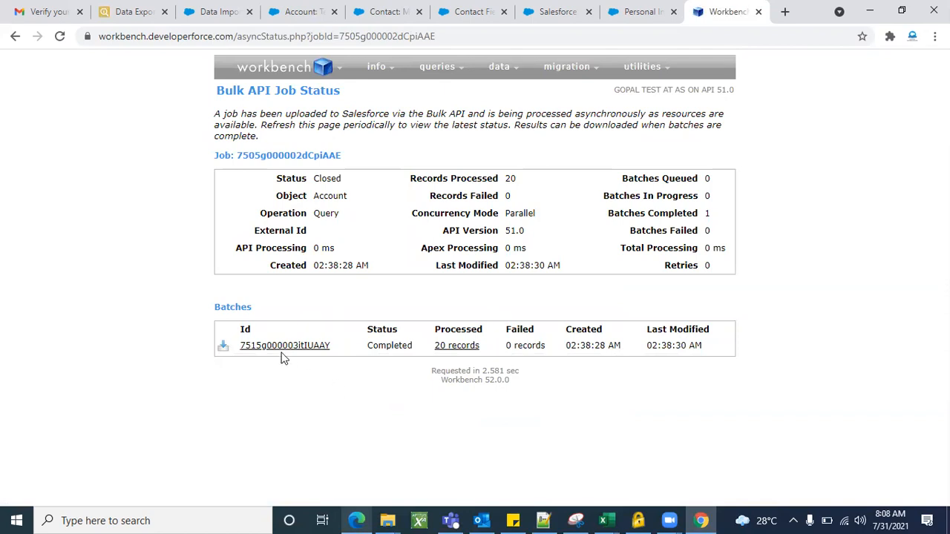
{"action": "left_click", "coordinate": [224, 348]}
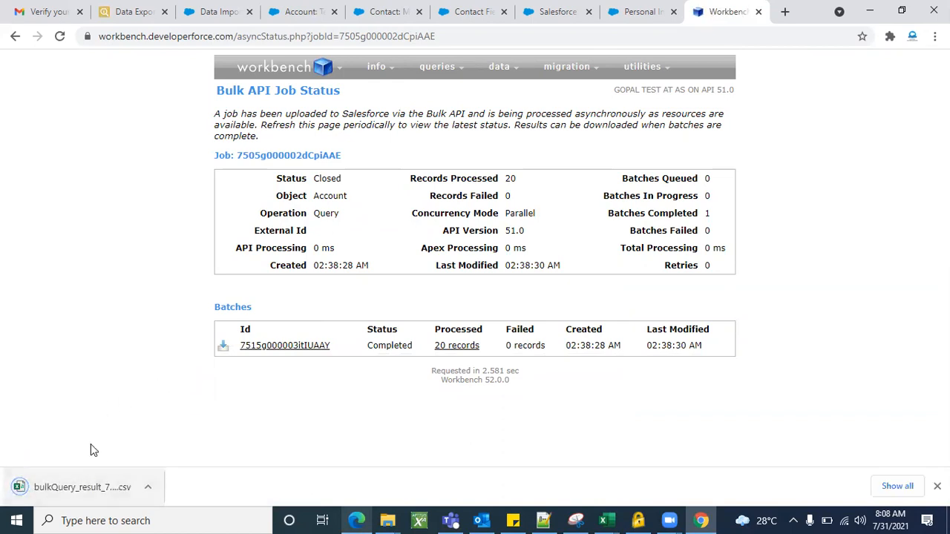
{"action": "left_click", "coordinate": [55, 487]}
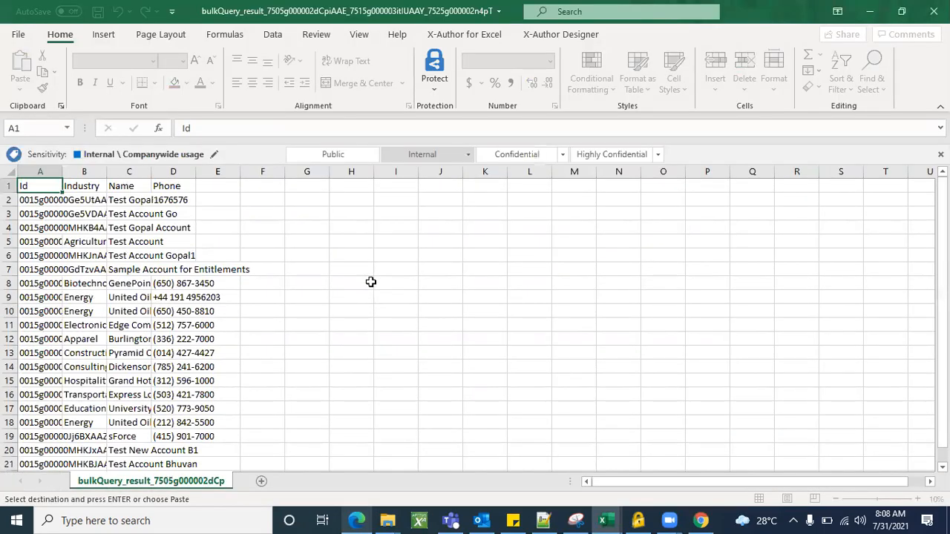
Fit the widths of the Id, Industry, Name and Phone columns to their contents.
{"action": "double_click", "coordinate": [107, 172]}
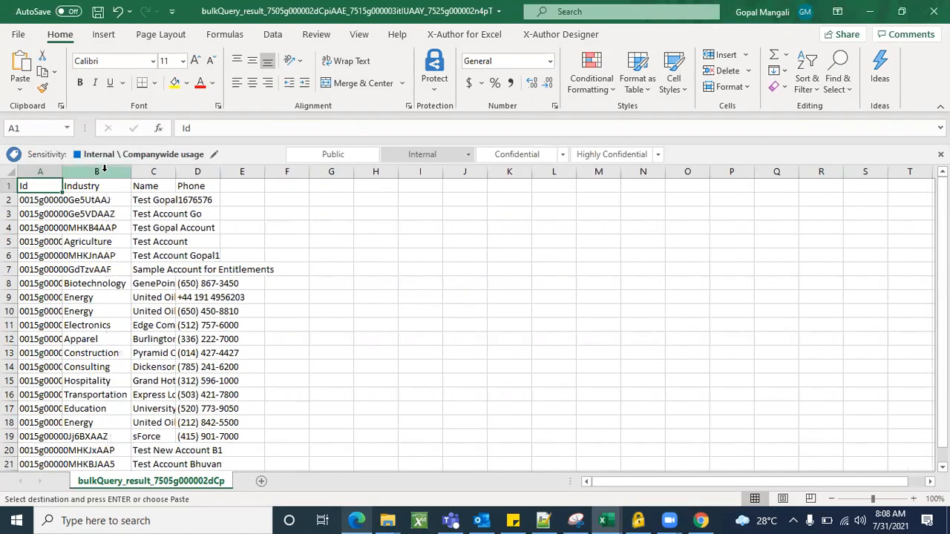
{"action": "double_click", "coordinate": [63, 170]}
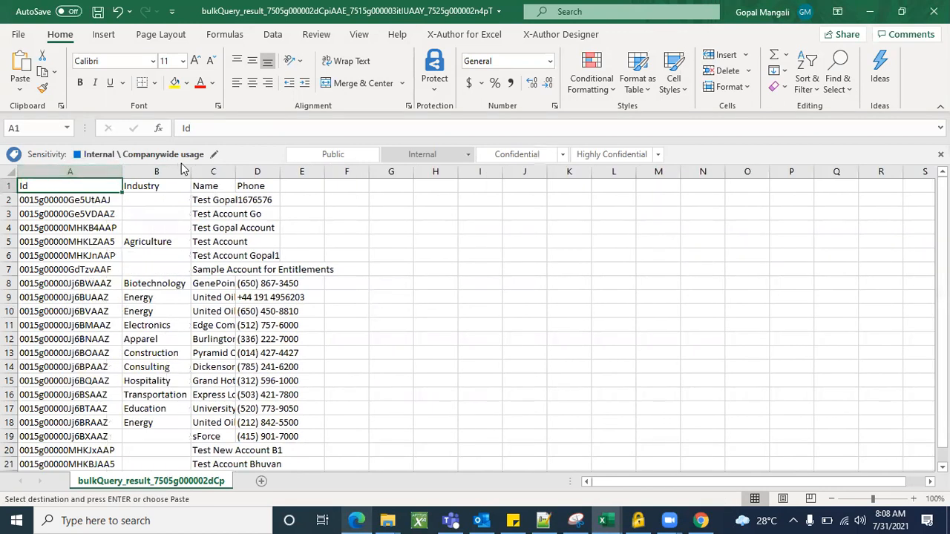
{"action": "double_click", "coordinate": [234, 172]}
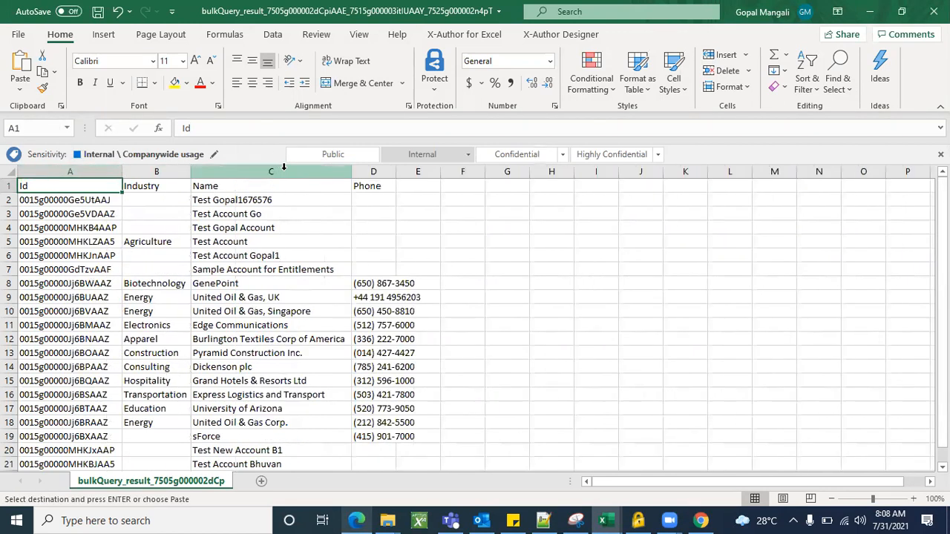
{"action": "double_click", "coordinate": [395, 170]}
Review the exported Account rows in the bulk query result sheet, dismiss the circular reference warning and minimize the workbook.
{"action": "left_click", "coordinate": [511, 288]}
{"action": "scroll", "coordinate": [172, 318], "scroll_direction": "down", "scroll_amount": 3}
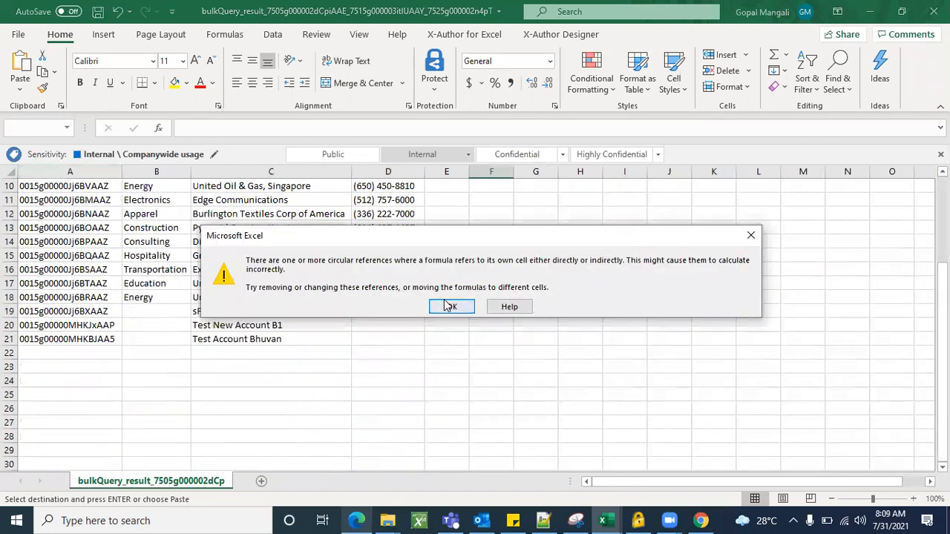
{"action": "left_click", "coordinate": [450, 306]}
{"action": "scroll", "coordinate": [176, 299], "scroll_direction": "up", "scroll_amount": 3}
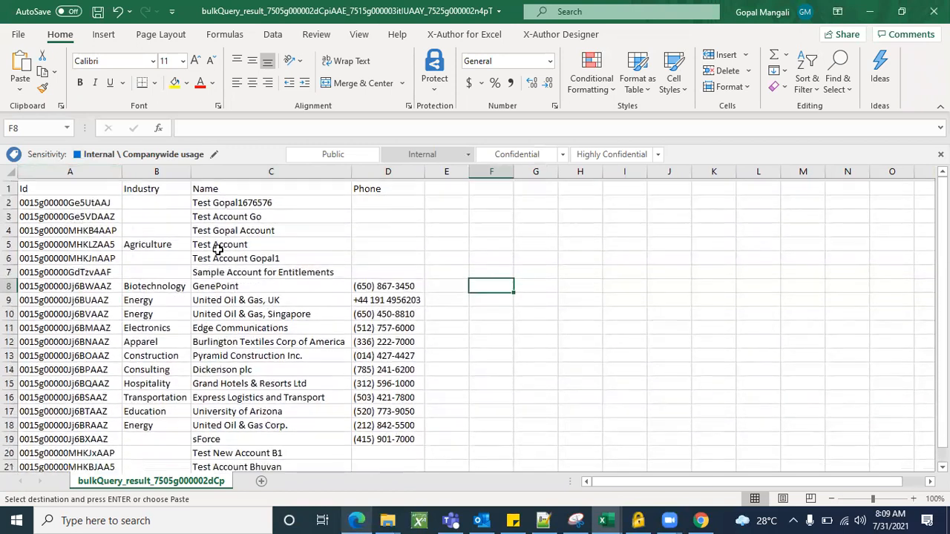
{"action": "scroll", "coordinate": [295, 361], "scroll_direction": "down", "scroll_amount": 2}
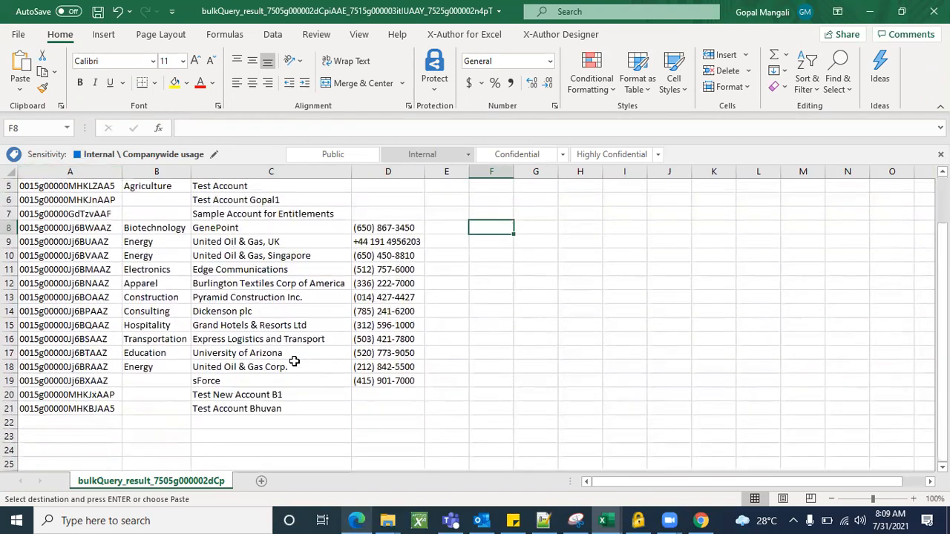
{"action": "scroll", "coordinate": [221, 399], "scroll_direction": "up", "scroll_amount": 2}
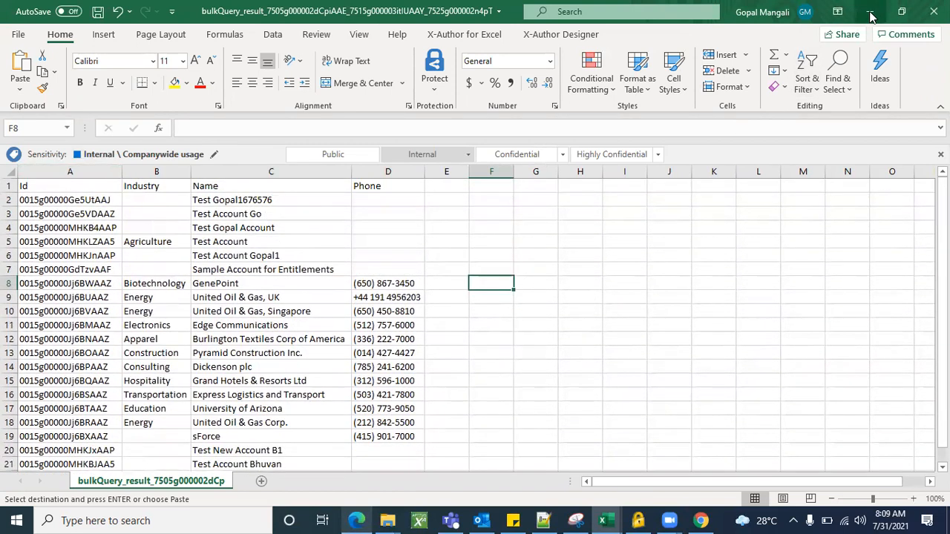
{"action": "left_click", "coordinate": [874, 15]}
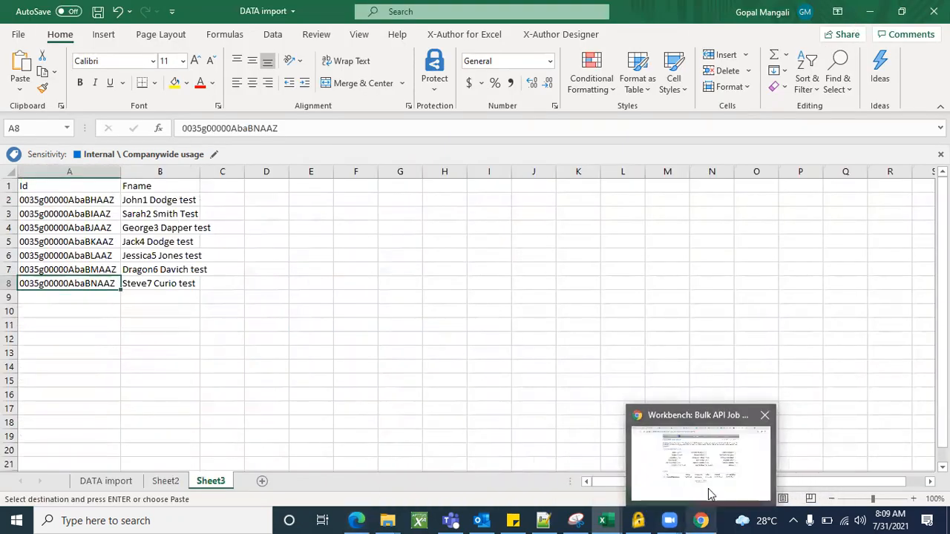
Switch back to Workbench in Chrome and examine the Insert page's Object Type choices and the Delete page.
{"action": "left_click", "coordinate": [707, 488]}
{"action": "mouse_move", "coordinate": [500, 67]}
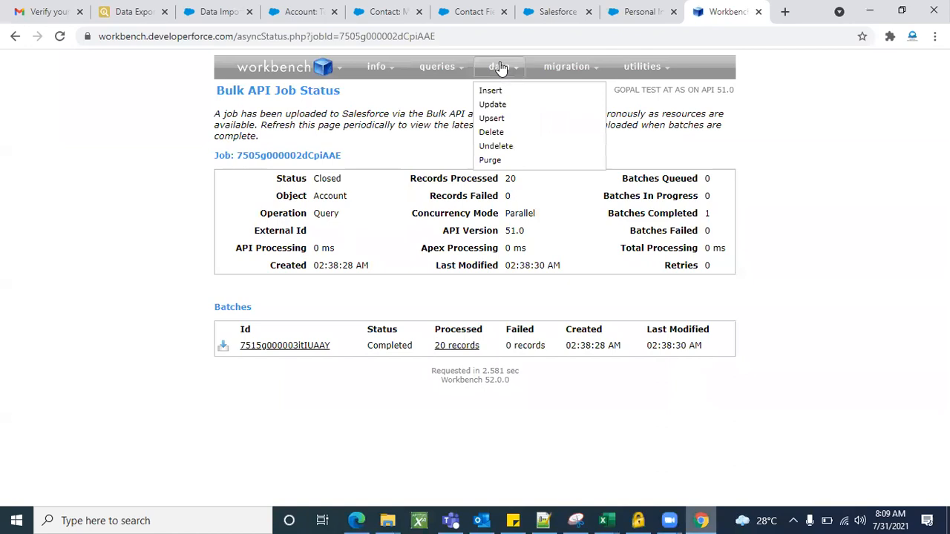
{"action": "left_click", "coordinate": [502, 91]}
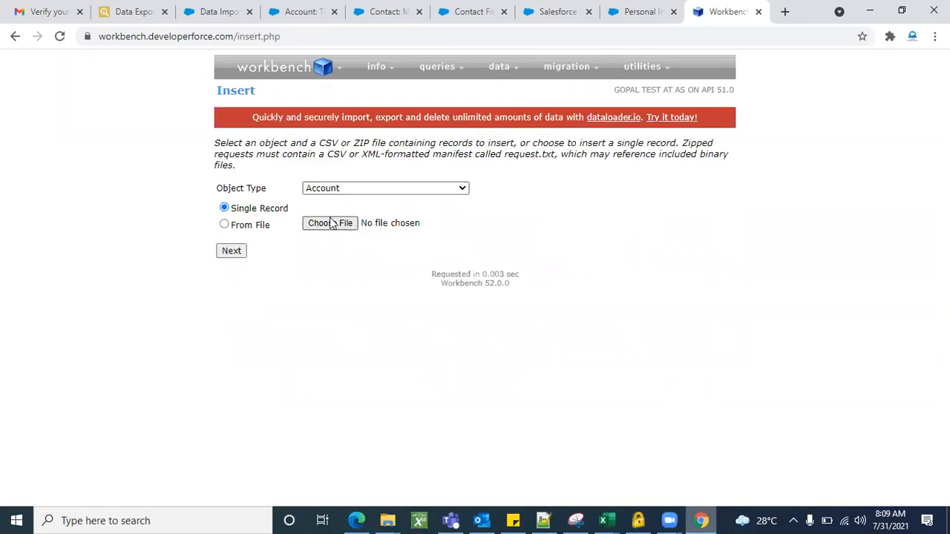
{"action": "left_click", "coordinate": [362, 189]}
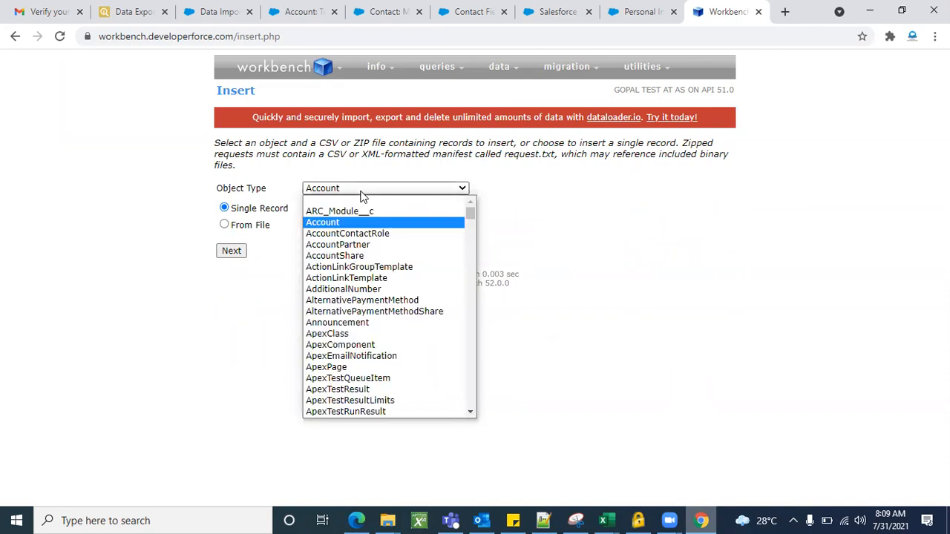
{"action": "left_click", "coordinate": [363, 195]}
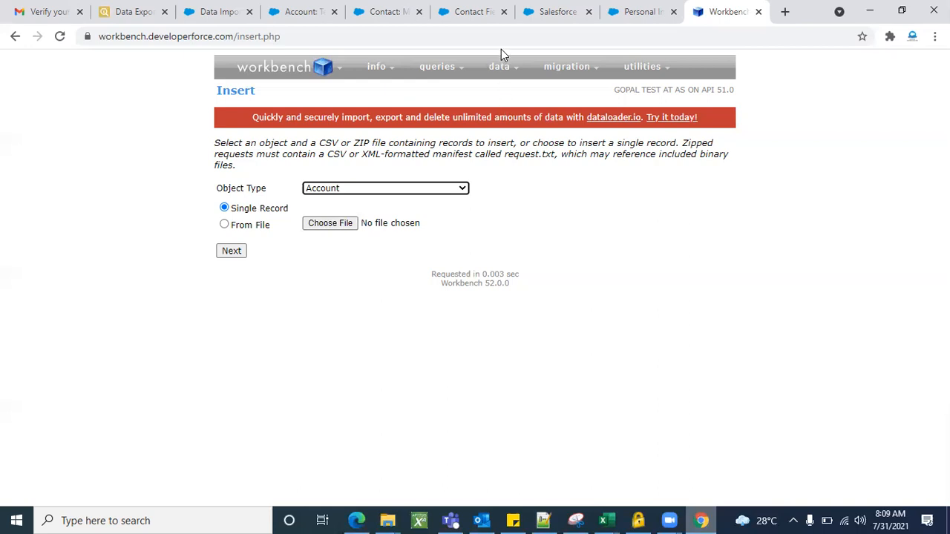
{"action": "mouse_move", "coordinate": [500, 67]}
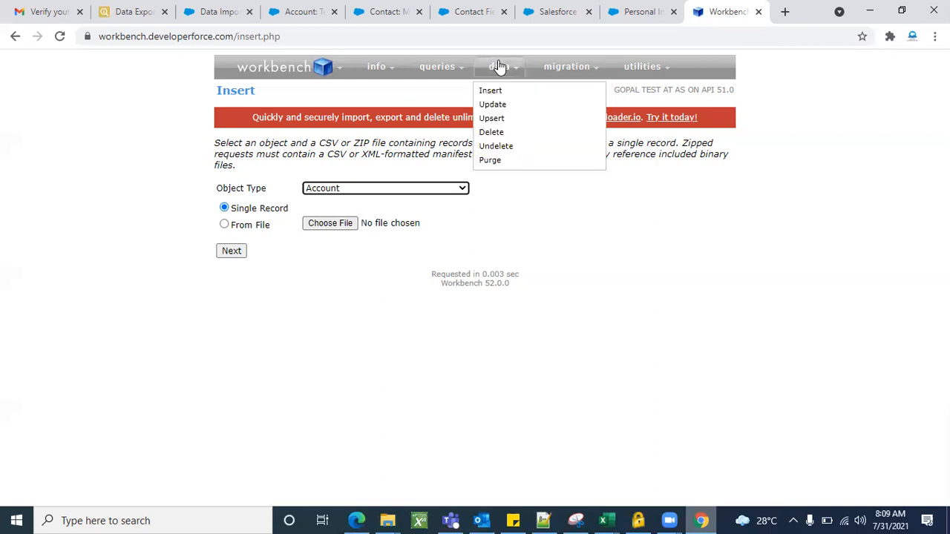
{"action": "left_click", "coordinate": [496, 135]}
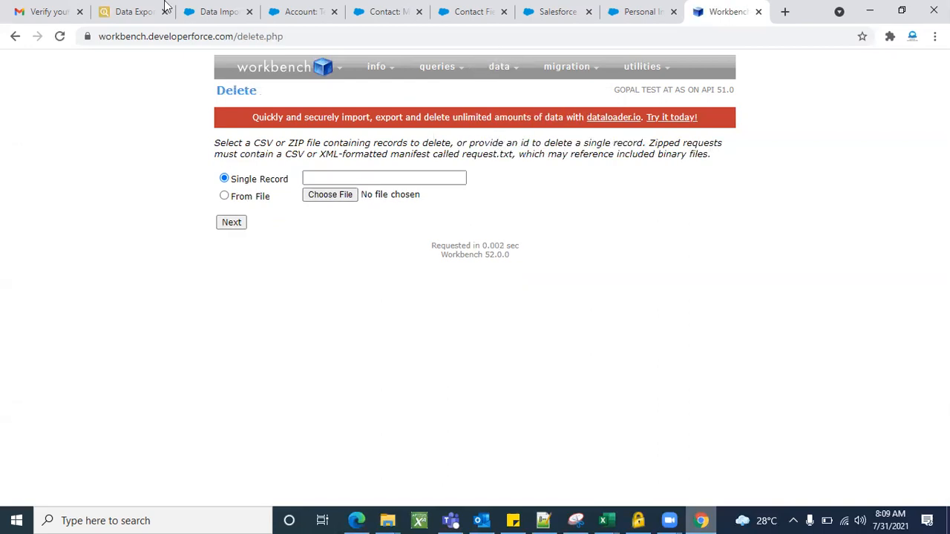
Switch to Salesforce inspector and open its Data Import page.
{"action": "left_click", "coordinate": [118, 9]}
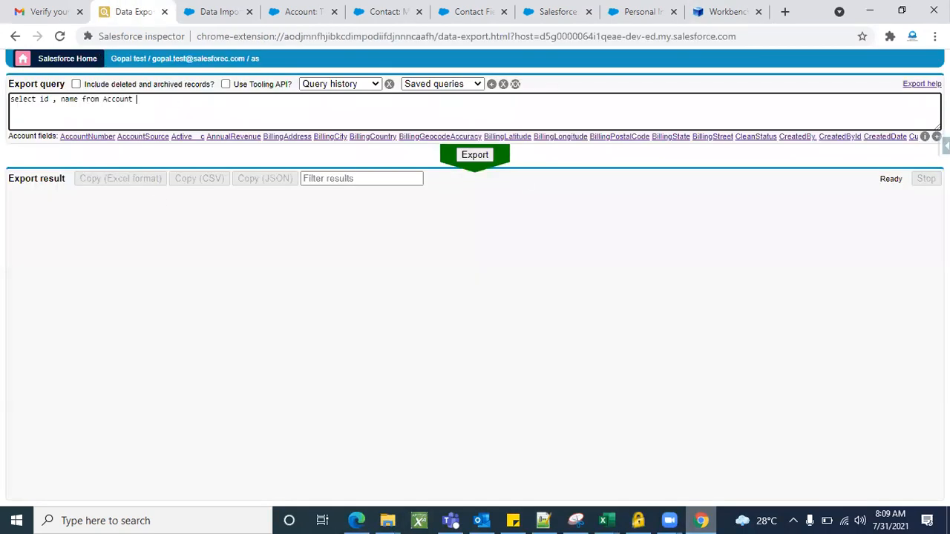
{"action": "left_click", "coordinate": [943, 146]}
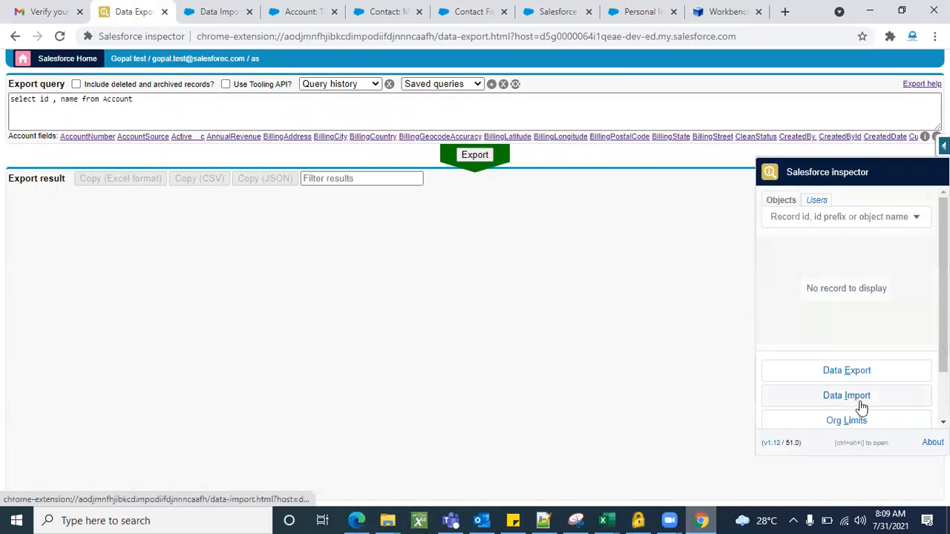
{"action": "left_click", "coordinate": [847, 395]}
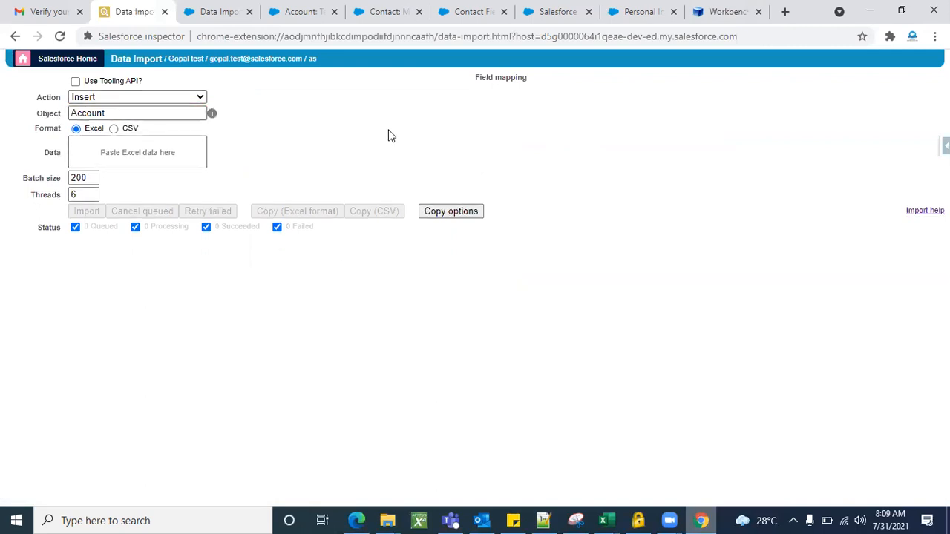
Compare Workbench's Delete page, the Salesforce Data Import Wizard, the dataloader.io task list and Salesforce inspector's Data Import page, and return to the Test Account record.
{"action": "left_click", "coordinate": [720, 11]}
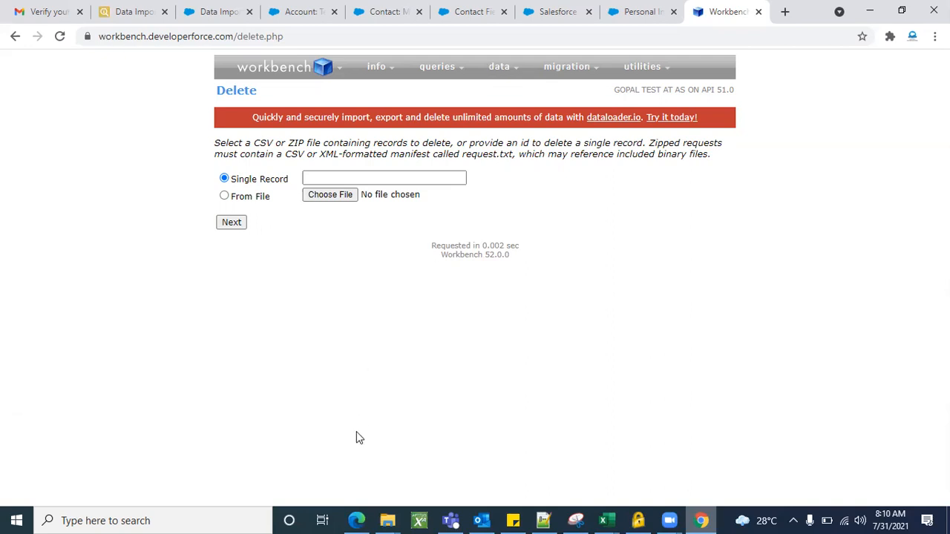
{"action": "left_click", "coordinate": [236, 9]}
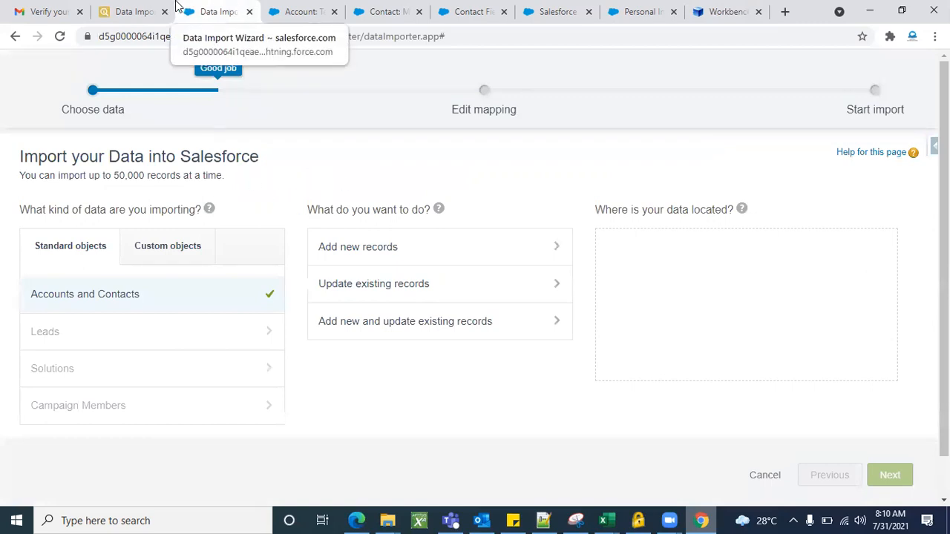
{"action": "left_click", "coordinate": [353, 519]}
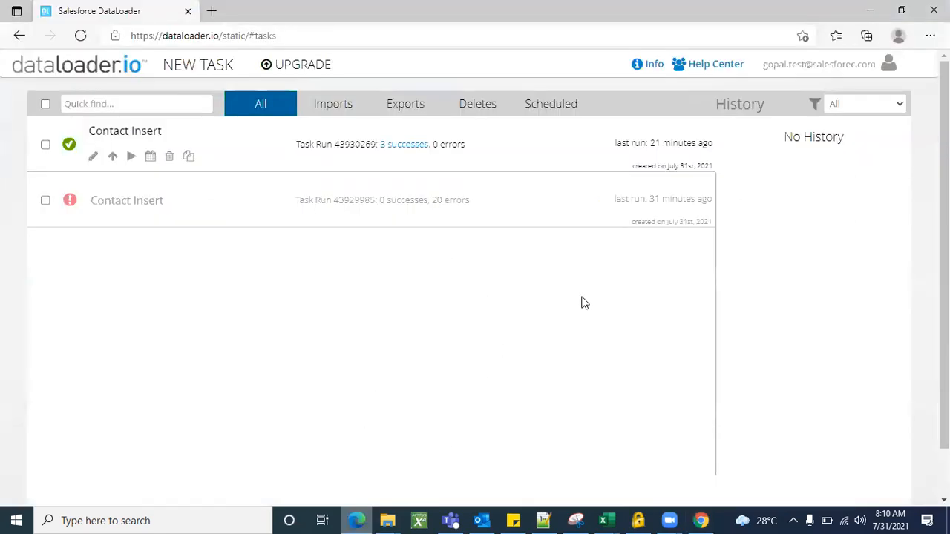
{"action": "left_click", "coordinate": [869, 11]}
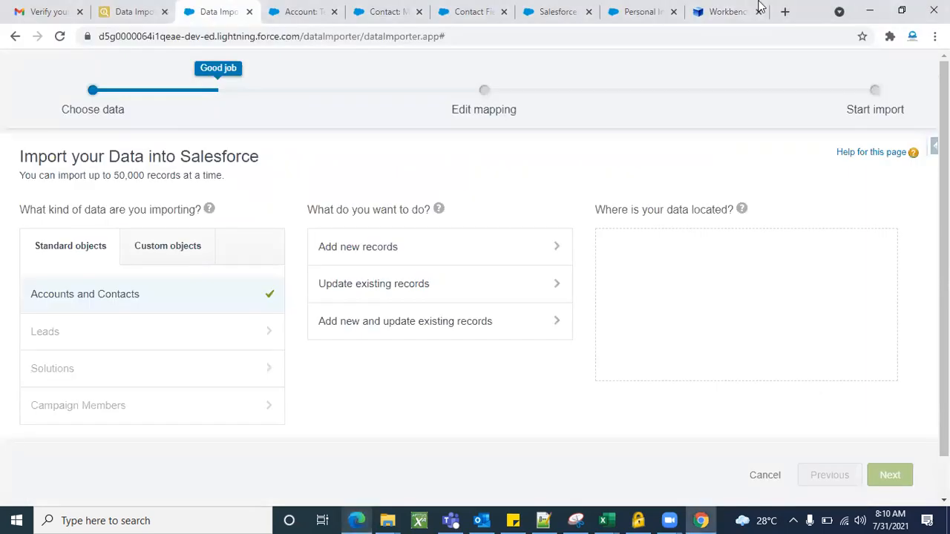
{"action": "left_click", "coordinate": [721, 9]}
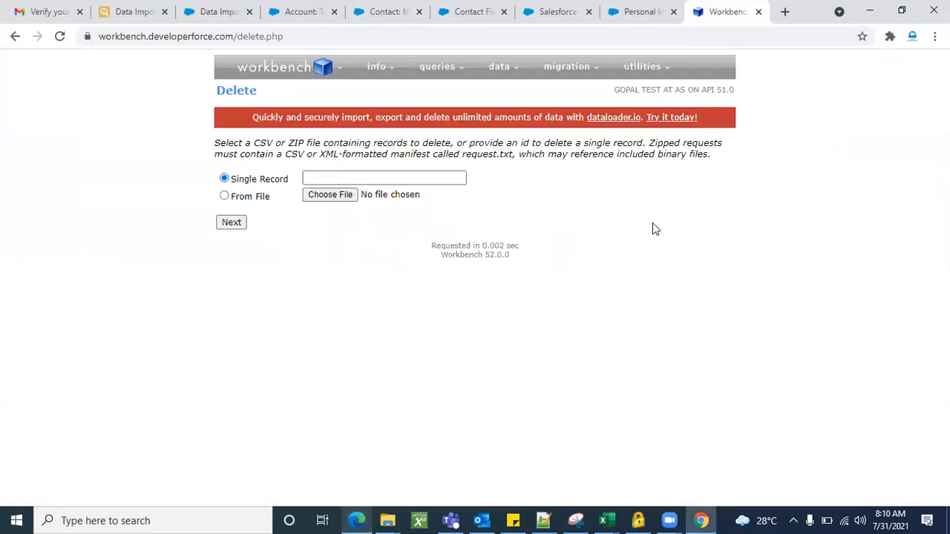
{"action": "left_click", "coordinate": [132, 11]}
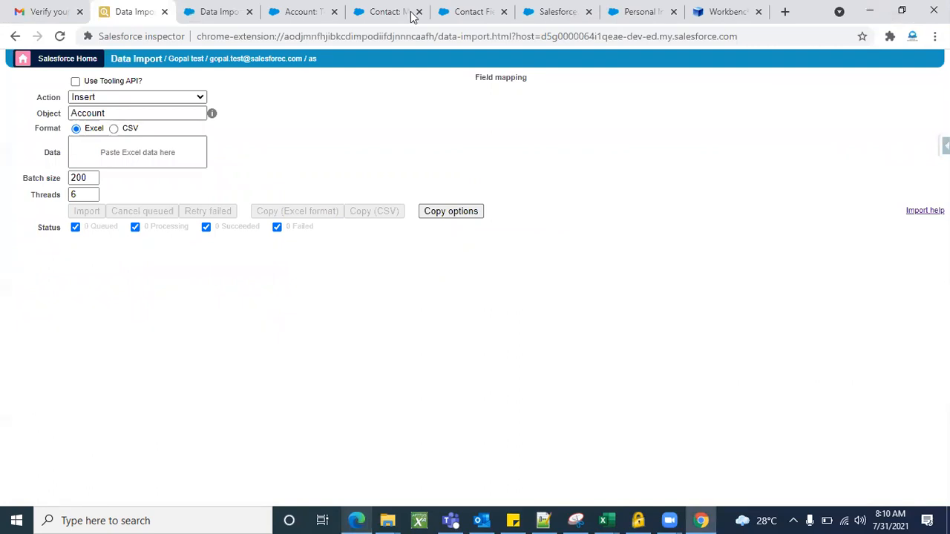
{"action": "left_click", "coordinate": [215, 11]}
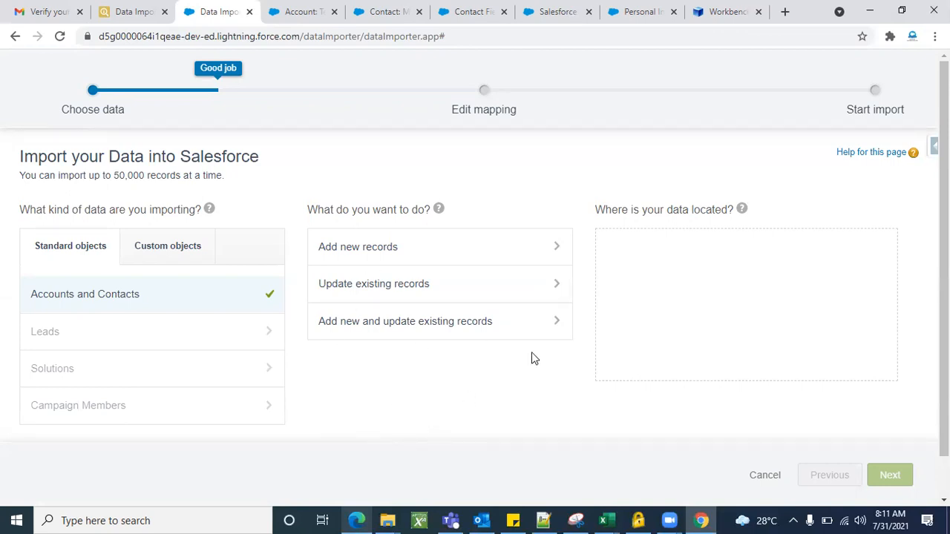
{"action": "left_click", "coordinate": [717, 13]}
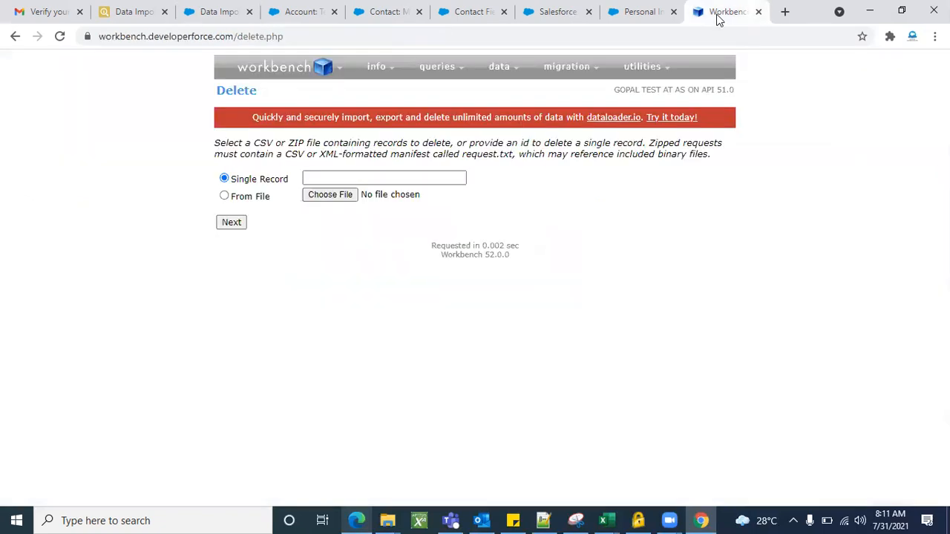
{"action": "left_click", "coordinate": [121, 9]}
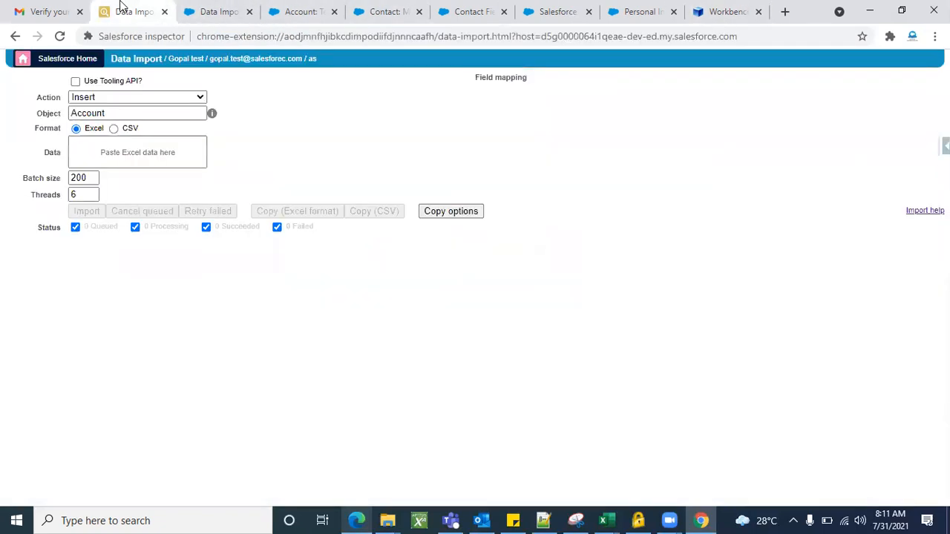
{"action": "left_click", "coordinate": [356, 519]}
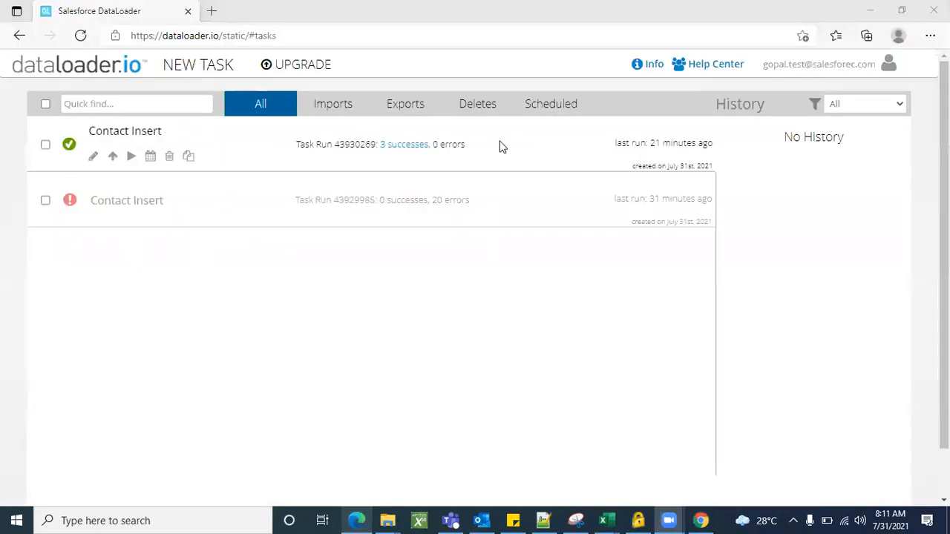
{"action": "left_click", "coordinate": [360, 520]}
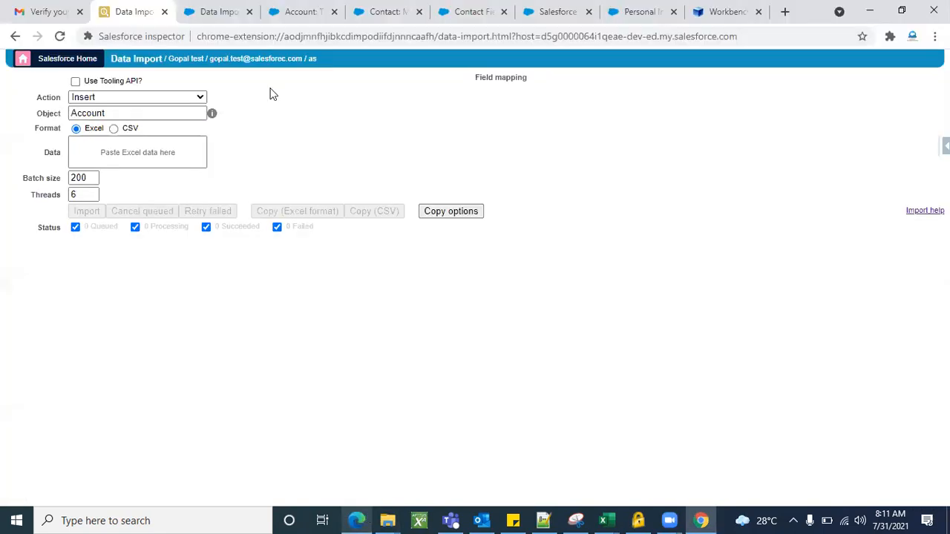
{"action": "left_click", "coordinate": [312, 6]}
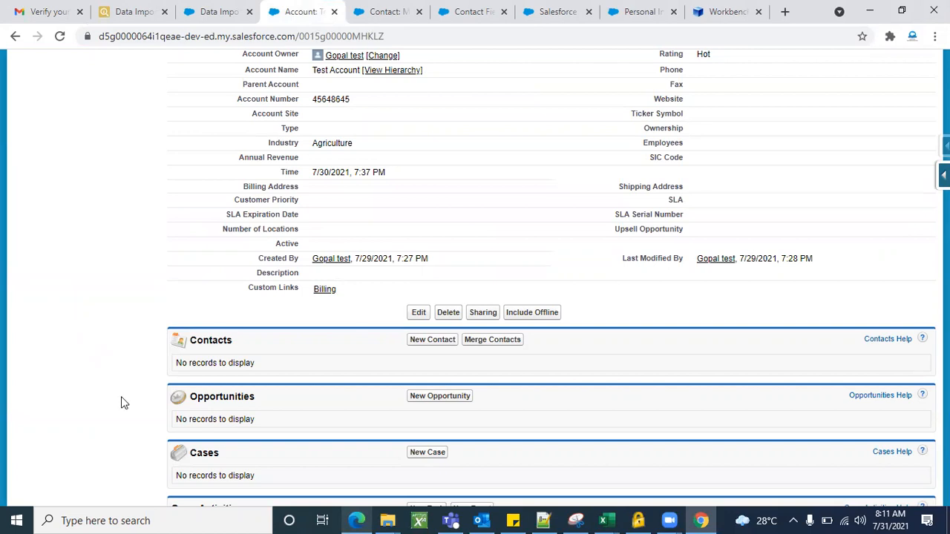
{"action": "scroll", "coordinate": [121, 396], "scroll_direction": "up", "scroll_amount": 6}
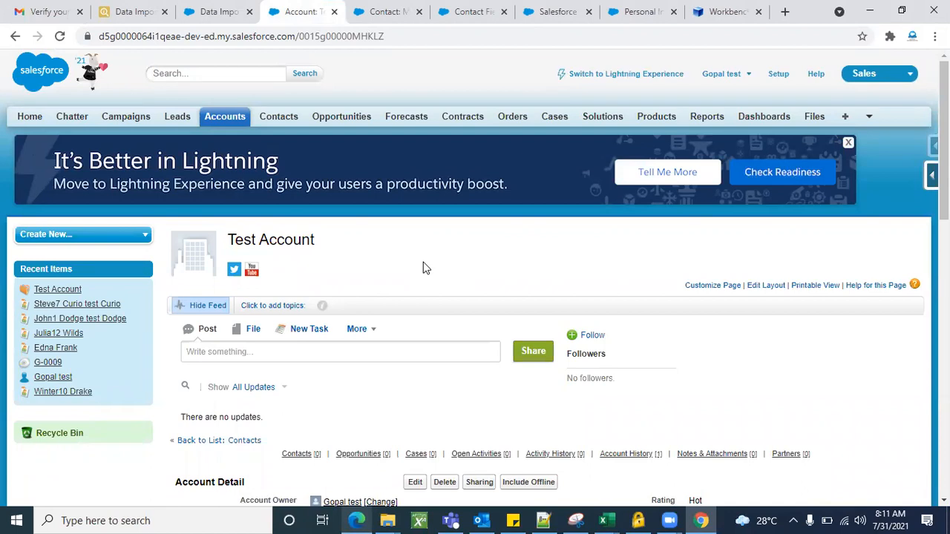
{"action": "key", "text": "alt+Tab"}
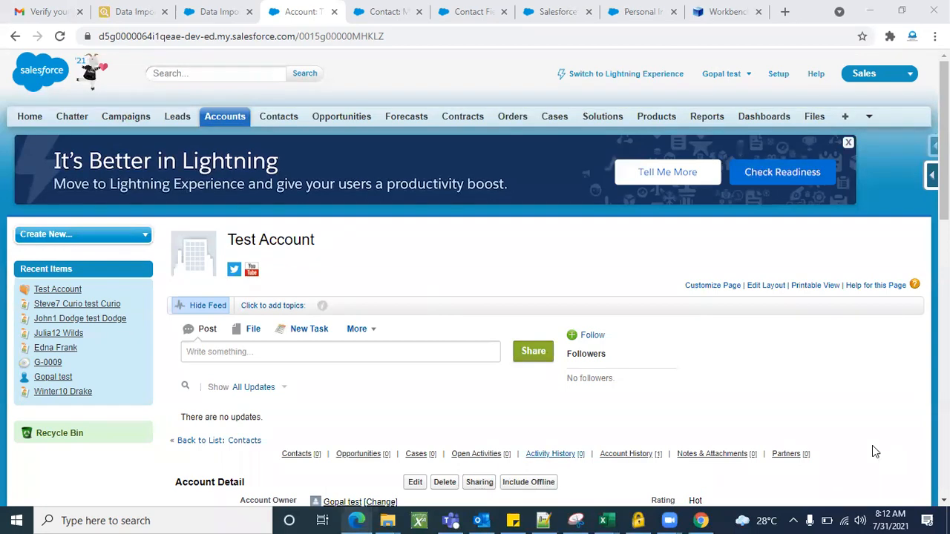
{"action": "key", "text": "alt+Tab"}
{"action": "scroll", "coordinate": [386, 351], "scroll_direction": "down", "scroll_amount": 3}
{"action": "scroll", "coordinate": [260, 267], "scroll_direction": "up", "scroll_amount": 3}
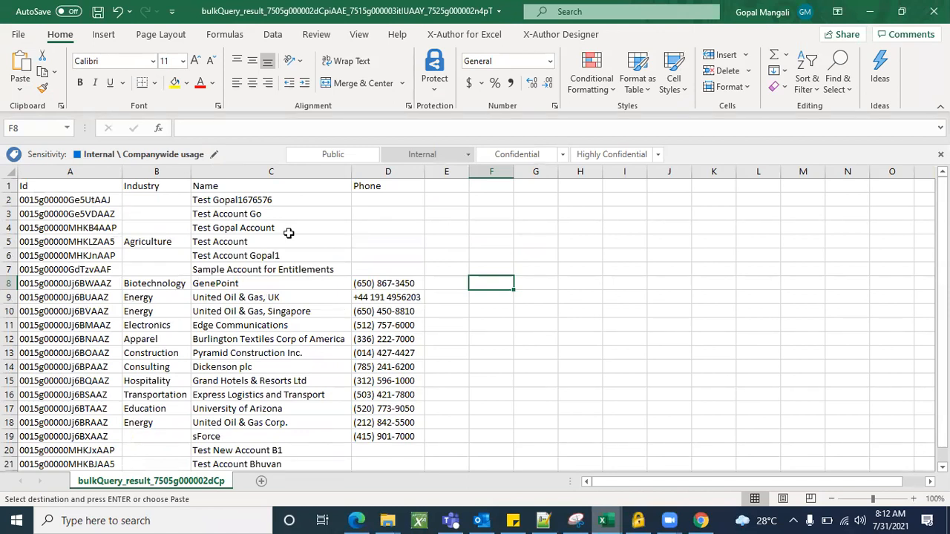
Activate the data box on Salesforce inspector's Data Import page, and copy range A1:E13 from the bulk query result workbook in Excel.
{"action": "left_click", "coordinate": [866, 18]}
{"action": "left_click", "coordinate": [118, 10]}
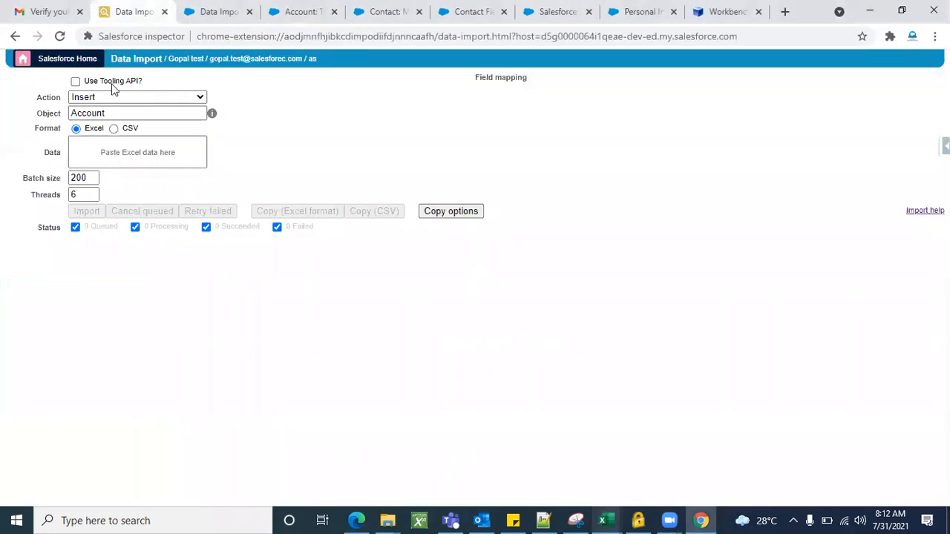
{"action": "left_click", "coordinate": [119, 148]}
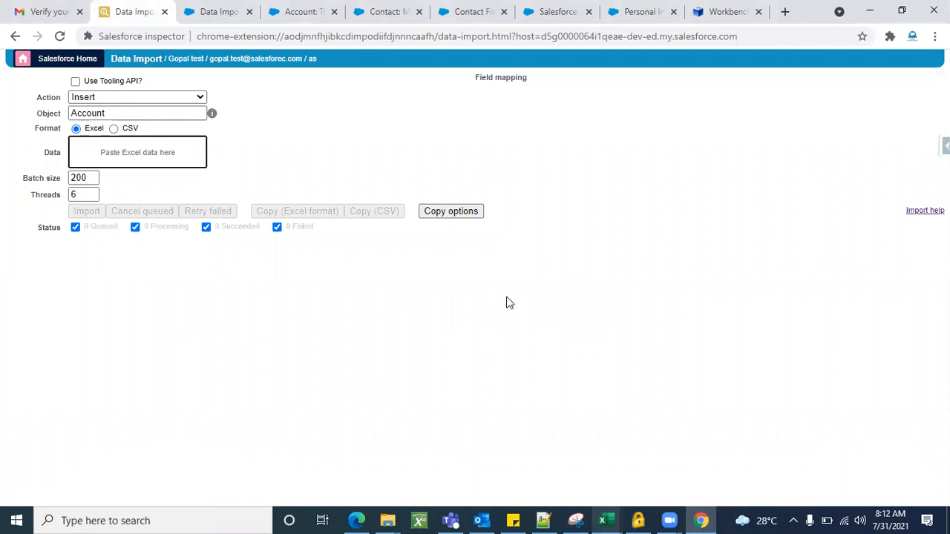
{"action": "left_click", "coordinate": [606, 520]}
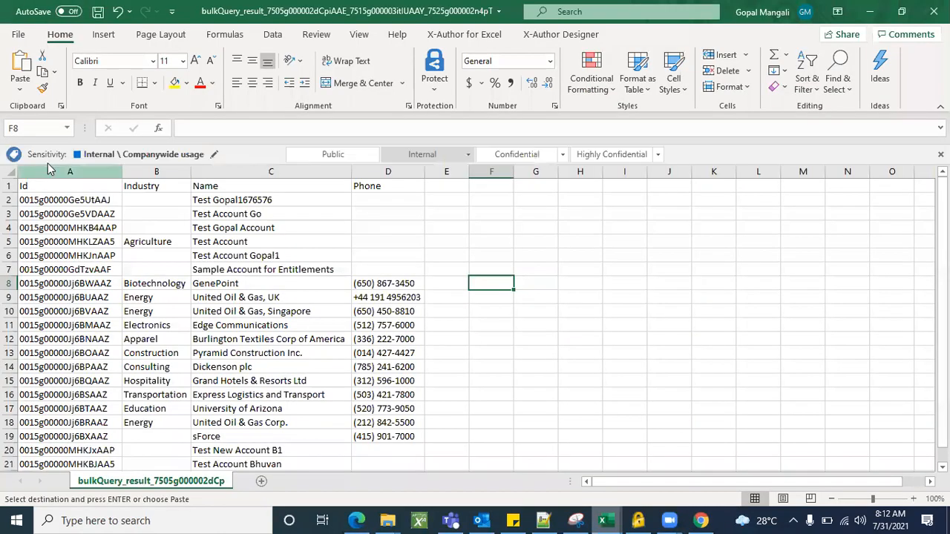
{"action": "left_click_drag", "start_coordinate": [48, 186], "coordinate": [430, 350]}
{"action": "key", "text": "ctrl+c"}
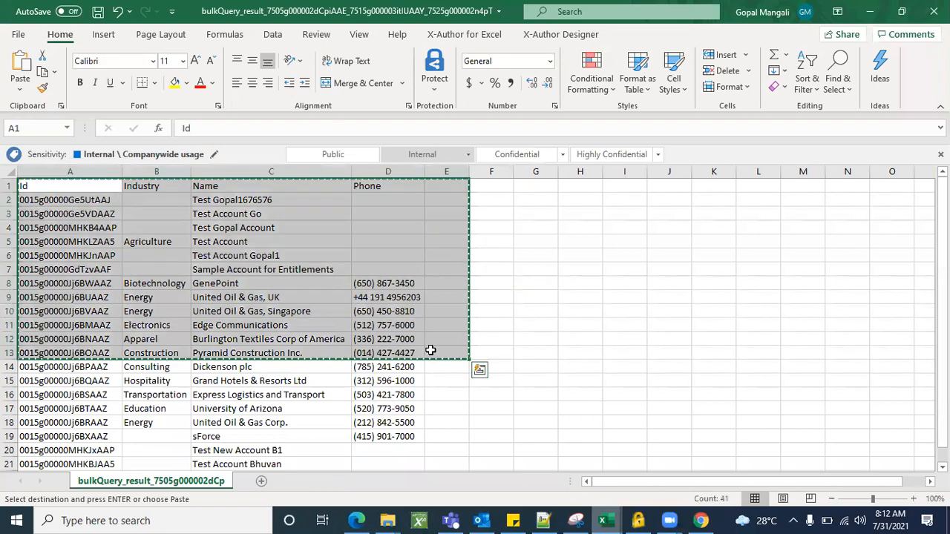
Paste the copied Account rows into Salesforce inspector's Data Import data box and skip the Id column in the field mapping.
{"action": "key", "text": "alt+Tab"}
{"action": "left_click", "coordinate": [79, 152]}
{"action": "key", "text": "ctrl+v"}
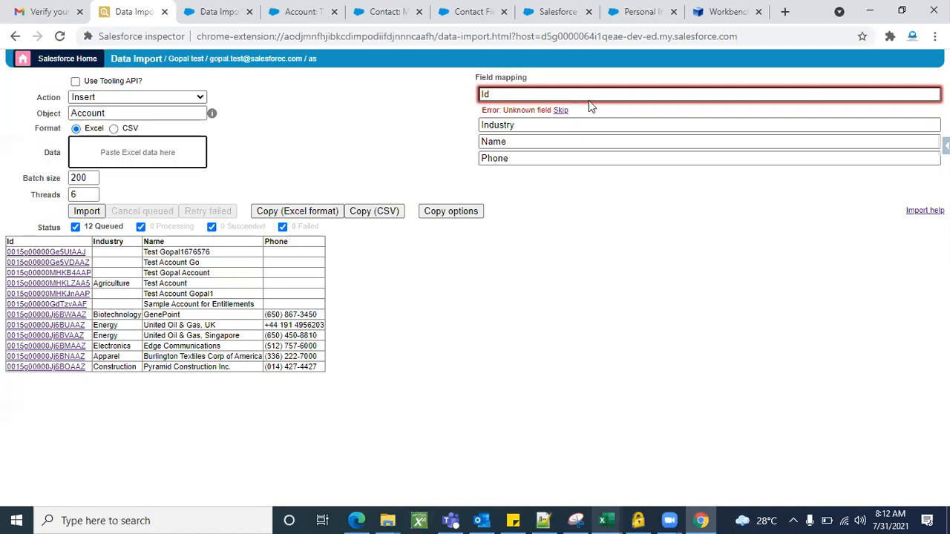
{"action": "left_click", "coordinate": [560, 110]}
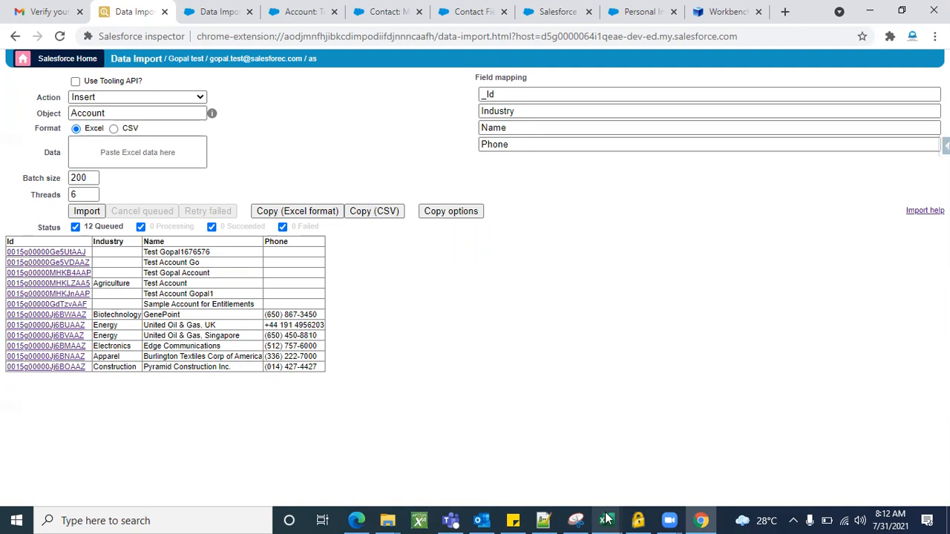
Review the exported Account rows in Excel, the Data Import Wizard's record options in Chrome and the dataloader.io task list in Edge.
{"action": "key", "text": "alt+Tab"}
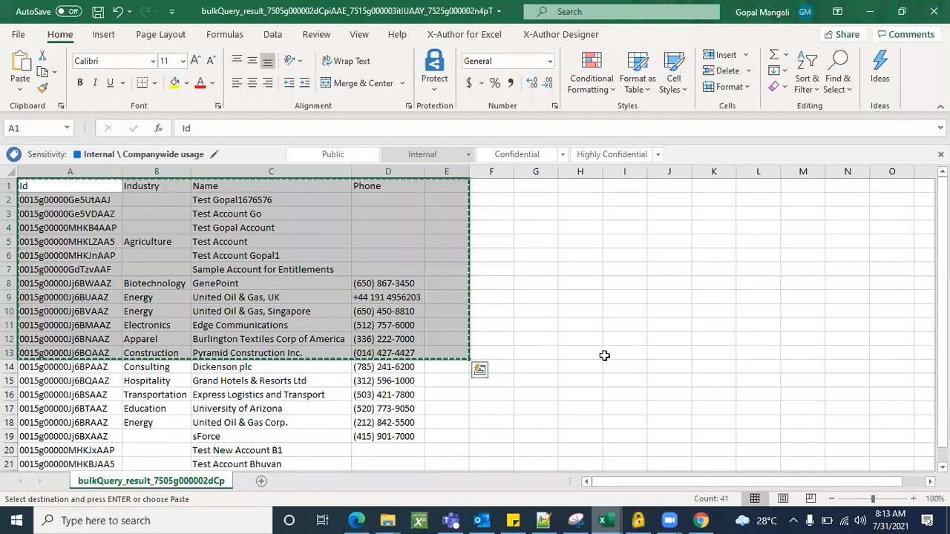
{"action": "left_click", "coordinate": [624, 354]}
{"action": "scroll", "coordinate": [357, 370], "scroll_direction": "down", "scroll_amount": 3}
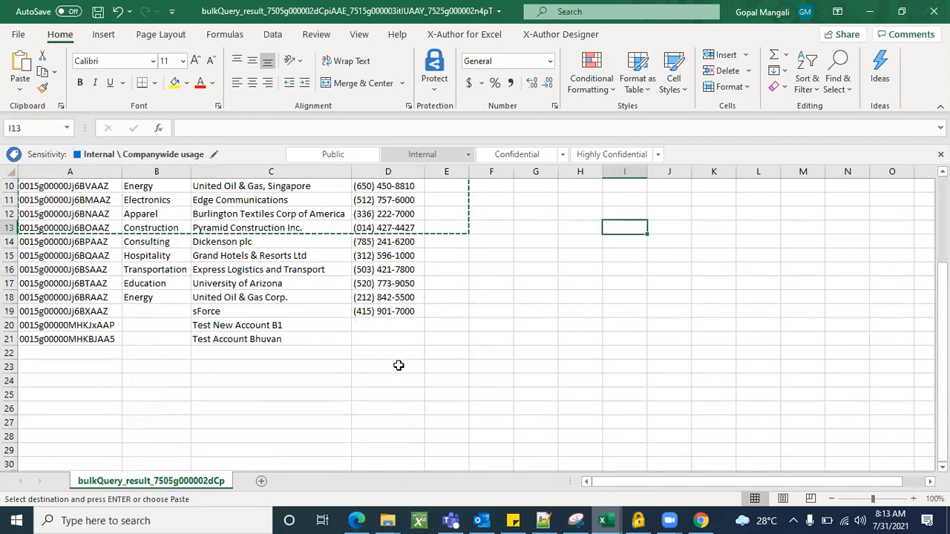
{"action": "scroll", "coordinate": [524, 349], "scroll_direction": "up", "scroll_amount": 3}
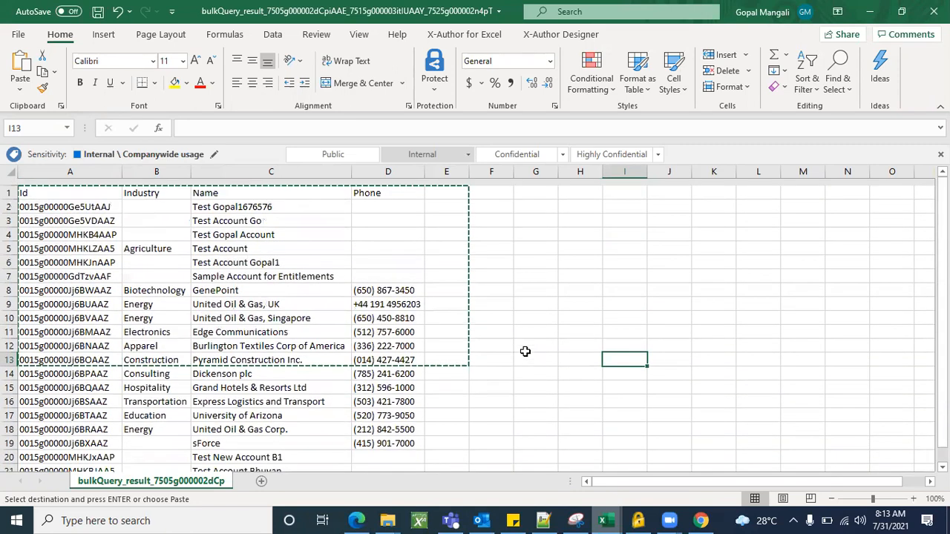
{"action": "scroll", "coordinate": [525, 351], "scroll_direction": "down", "scroll_amount": 1}
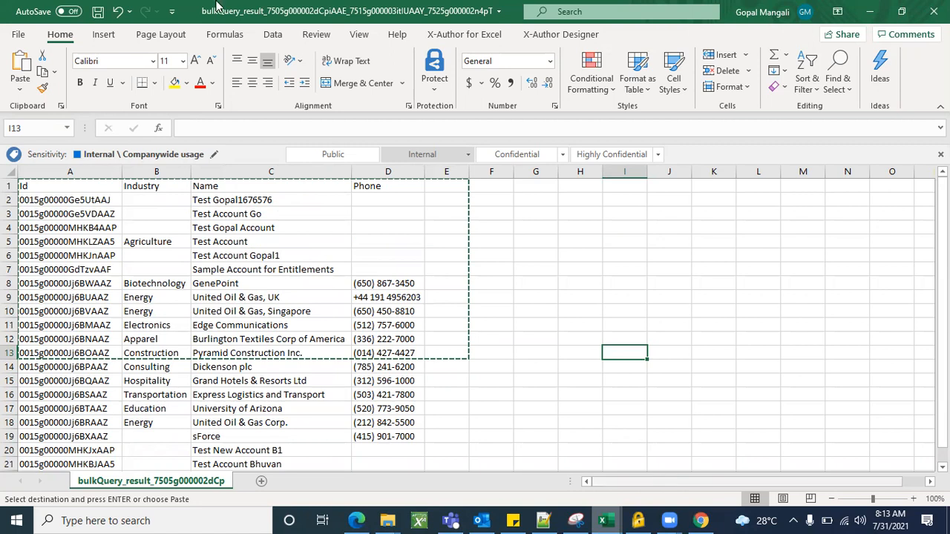
{"action": "key", "text": "alt+Tab"}
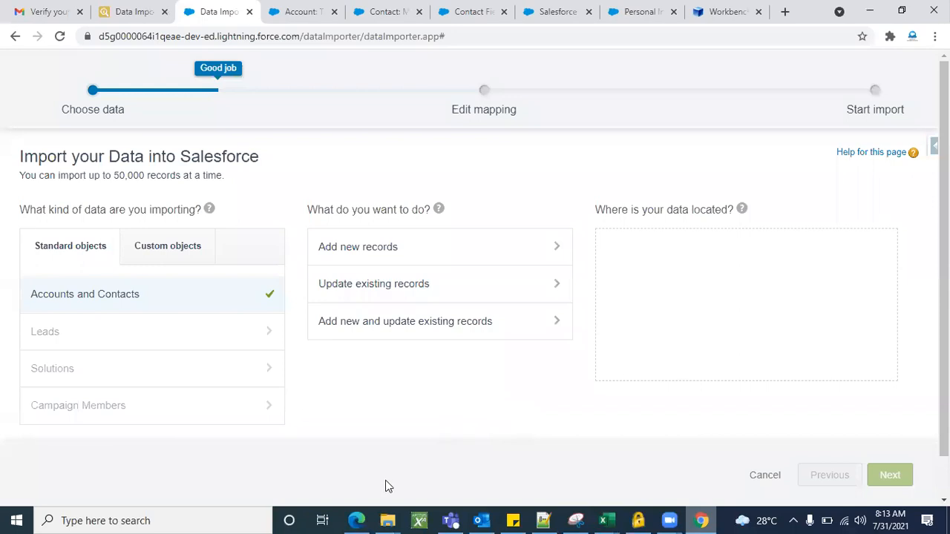
{"action": "left_click", "coordinate": [357, 520]}
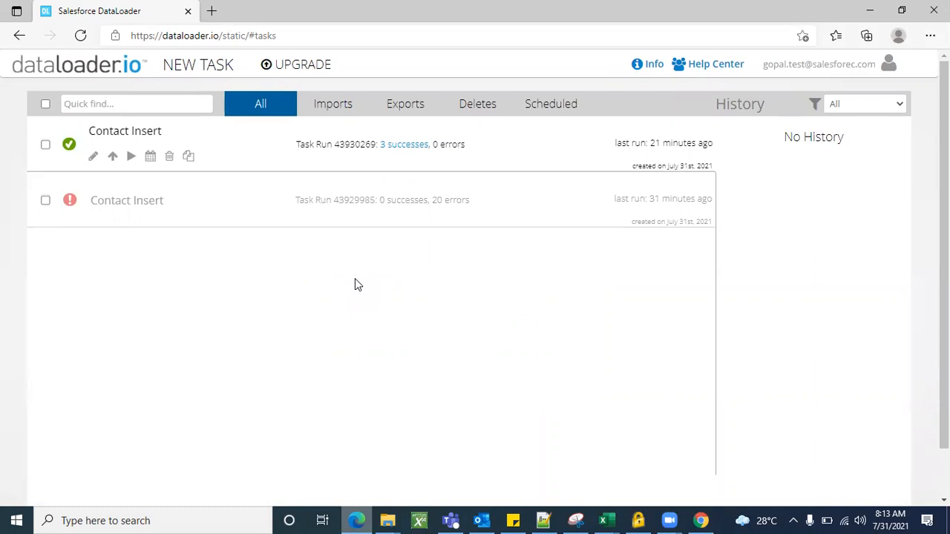
{"action": "left_click", "coordinate": [868, 12]}
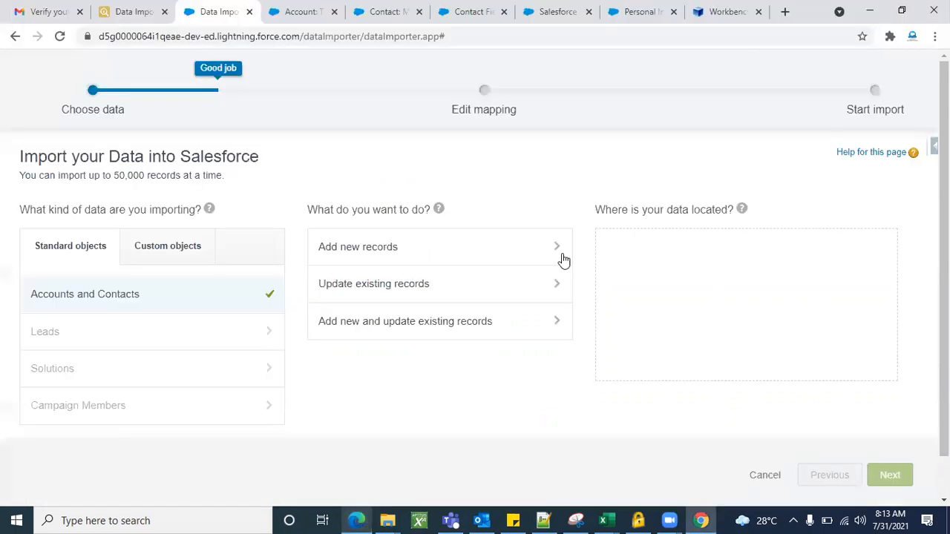
From the Test Account record, open the personal settings in My Settings and reset the Salesforce security token.
{"action": "left_click", "coordinate": [297, 12]}
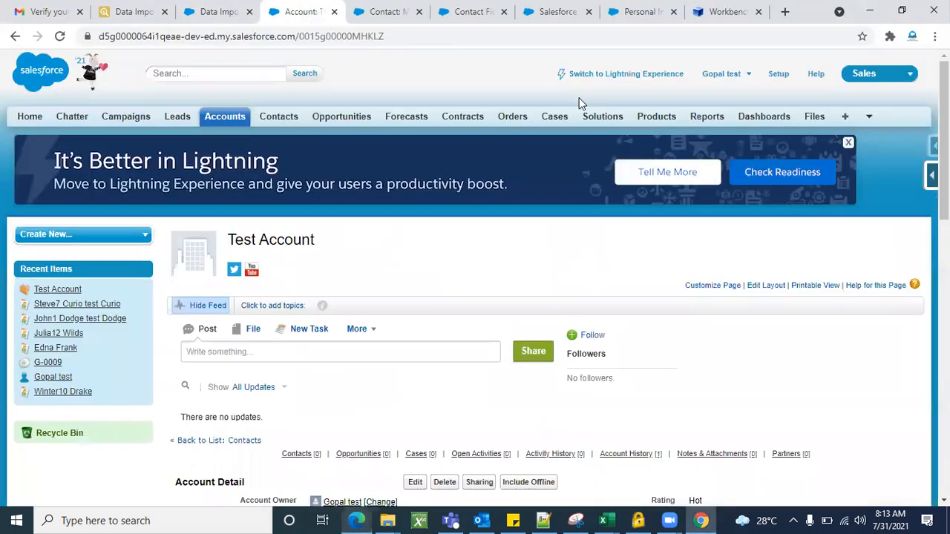
{"action": "left_click", "coordinate": [716, 74]}
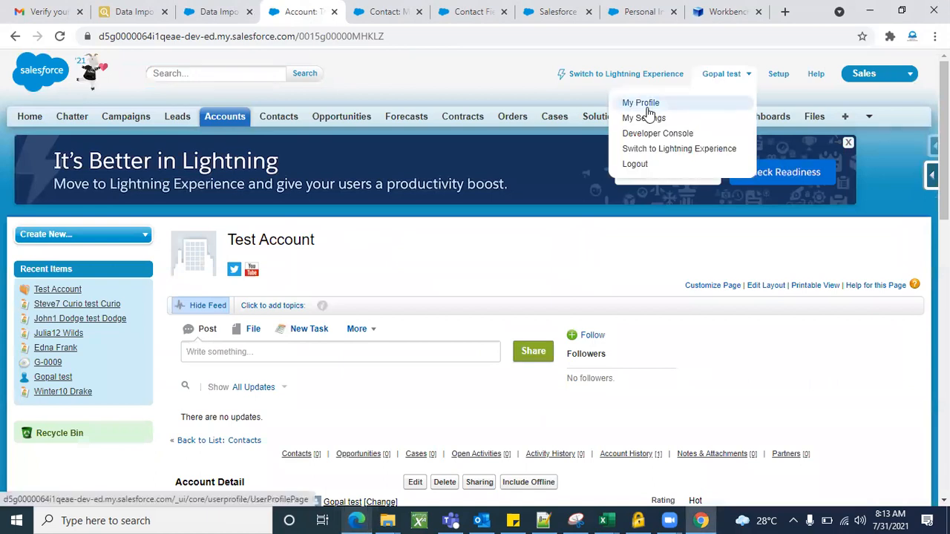
{"action": "left_click", "coordinate": [645, 119]}
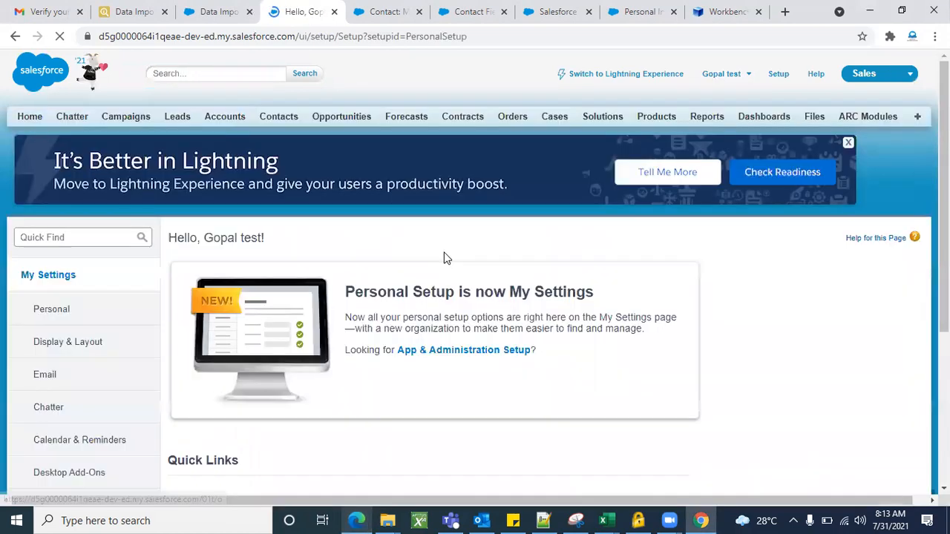
{"action": "scroll", "coordinate": [104, 327], "scroll_direction": "down", "scroll_amount": 2}
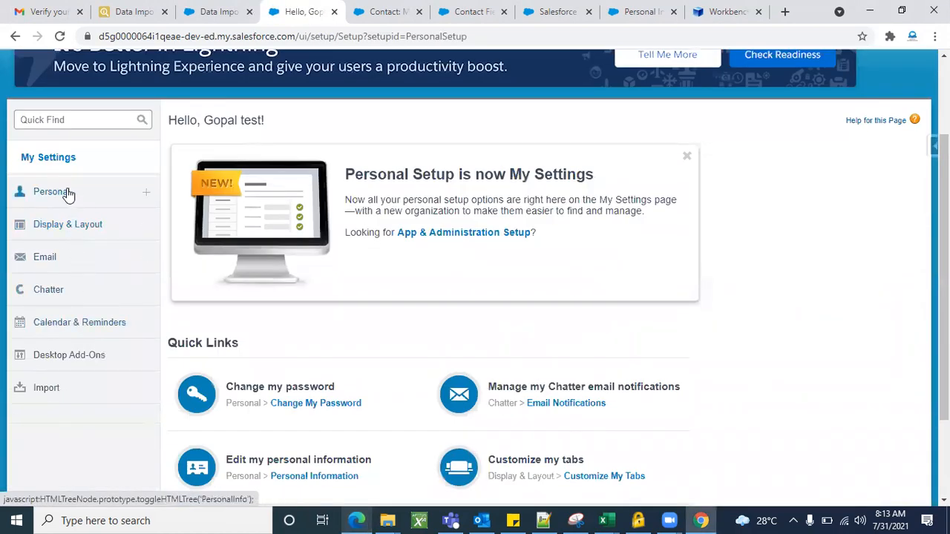
{"action": "left_click", "coordinate": [68, 194]}
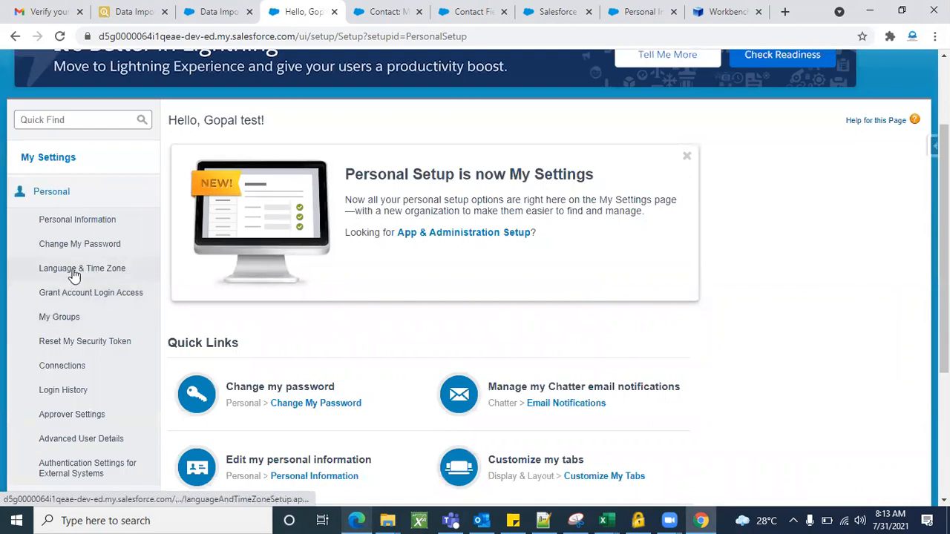
{"action": "left_click", "coordinate": [100, 344]}
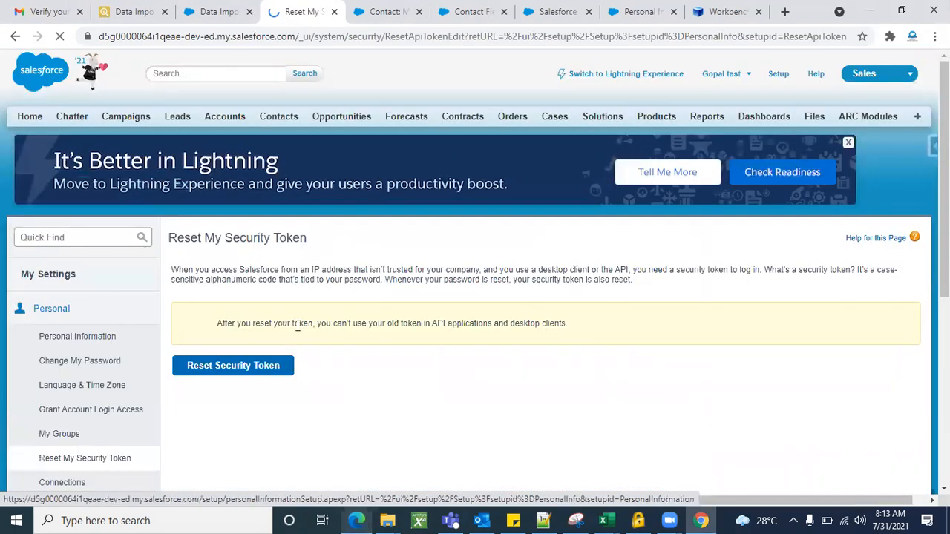
{"action": "left_click", "coordinate": [251, 374]}
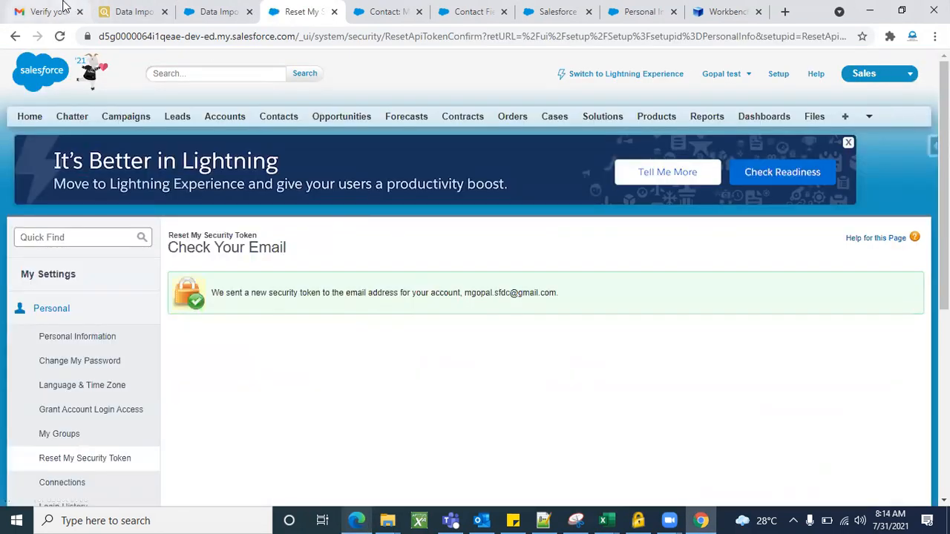
Open the "Your new Salesforce security token" email in the Gmail inbox and select the security token.
{"action": "left_click", "coordinate": [62, 10]}
{"action": "left_click", "coordinate": [194, 110]}
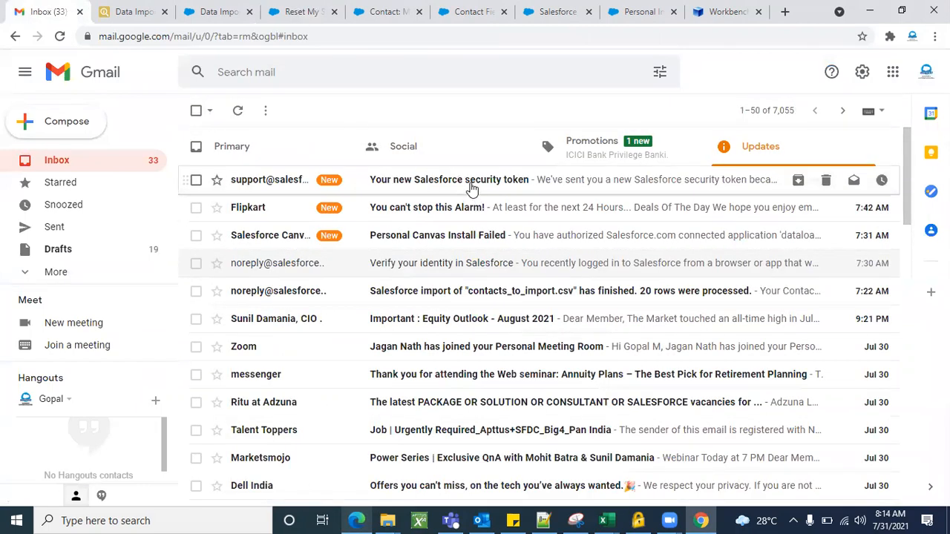
{"action": "left_click", "coordinate": [472, 189]}
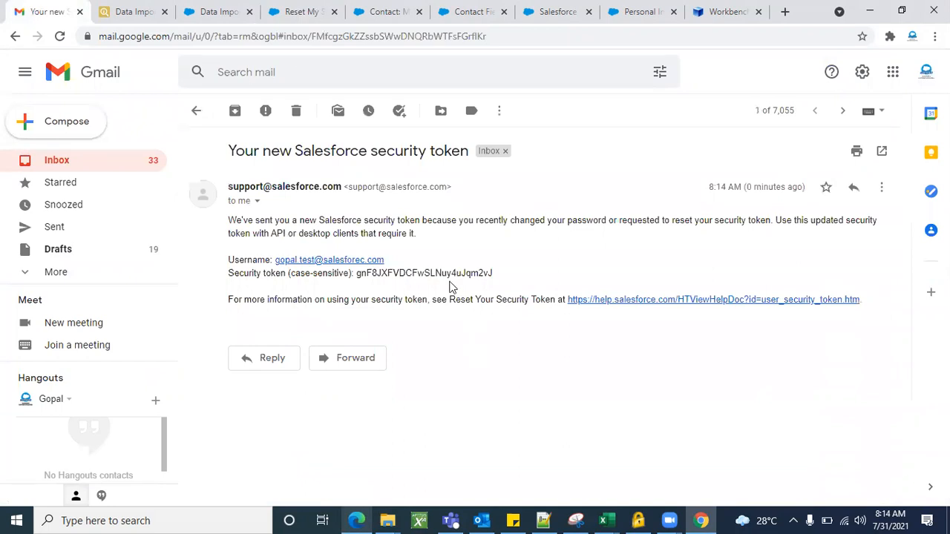
{"action": "double_click", "coordinate": [434, 273]}
{"action": "left_click", "coordinate": [435, 273]}
{"action": "double_click", "coordinate": [435, 273]}
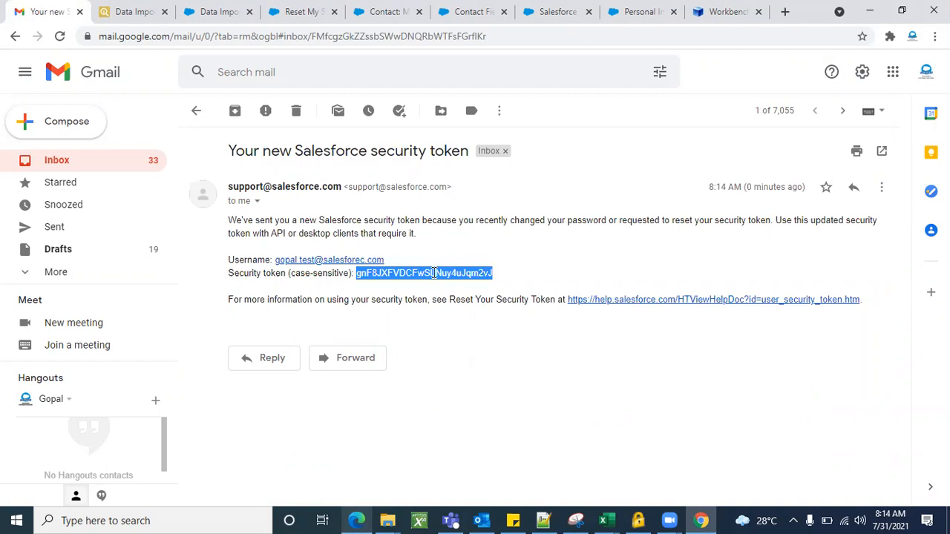
Review the token reset page, the security token email, the dataloader.io task list and the Salesforce inspector options on the Data Import page.
{"action": "left_click", "coordinate": [215, 11]}
{"action": "left_click", "coordinate": [305, 9]}
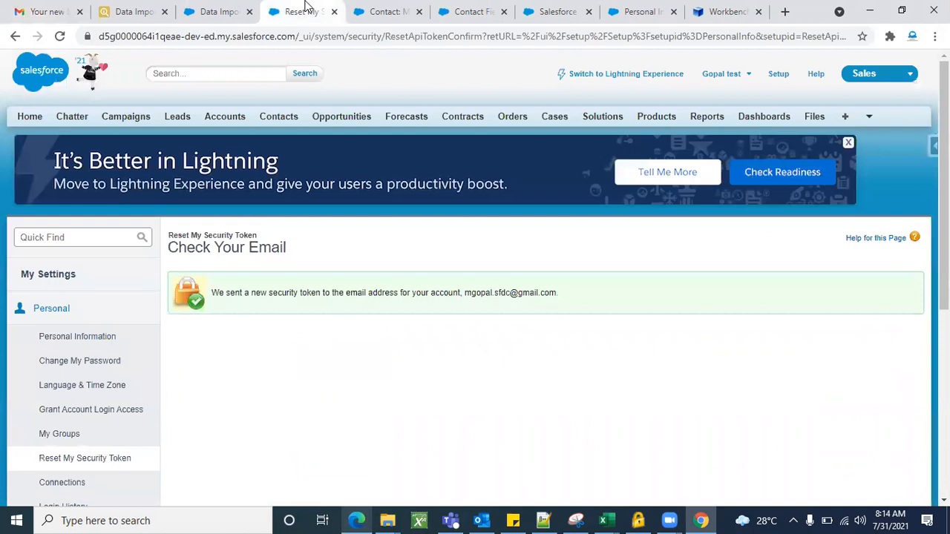
{"action": "scroll", "coordinate": [310, 399], "scroll_direction": "down", "scroll_amount": 1}
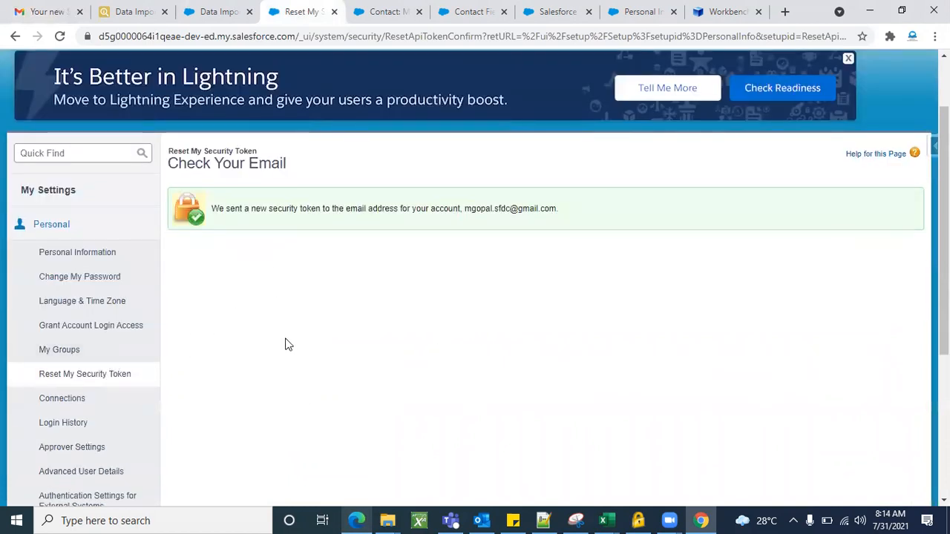
{"action": "left_click", "coordinate": [72, 7]}
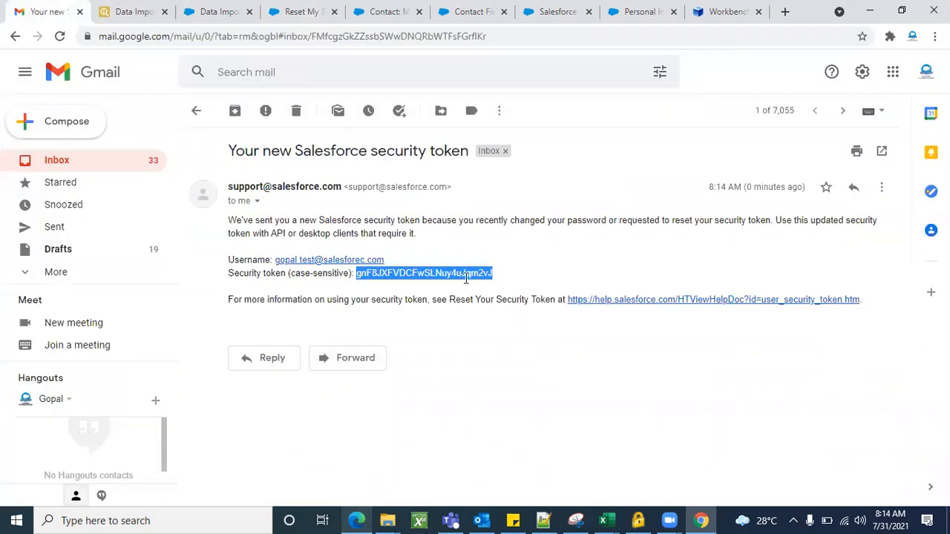
{"action": "left_click", "coordinate": [357, 520]}
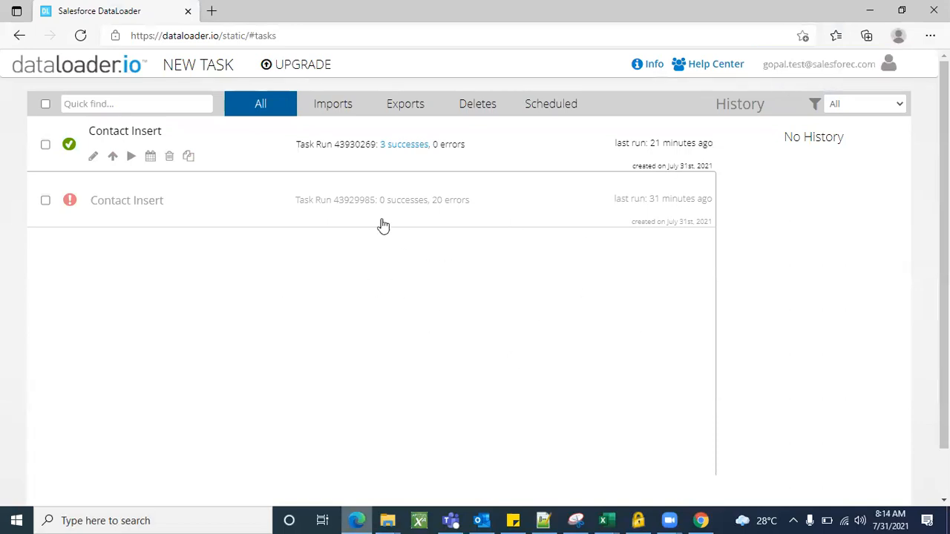
{"action": "left_click", "coordinate": [870, 10]}
{"action": "left_click", "coordinate": [147, 8]}
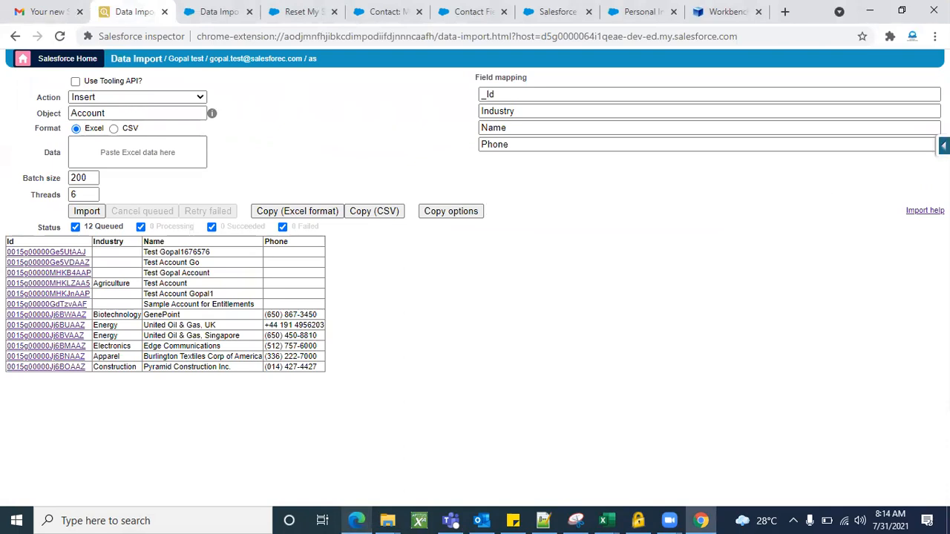
{"action": "left_click", "coordinate": [943, 146]}
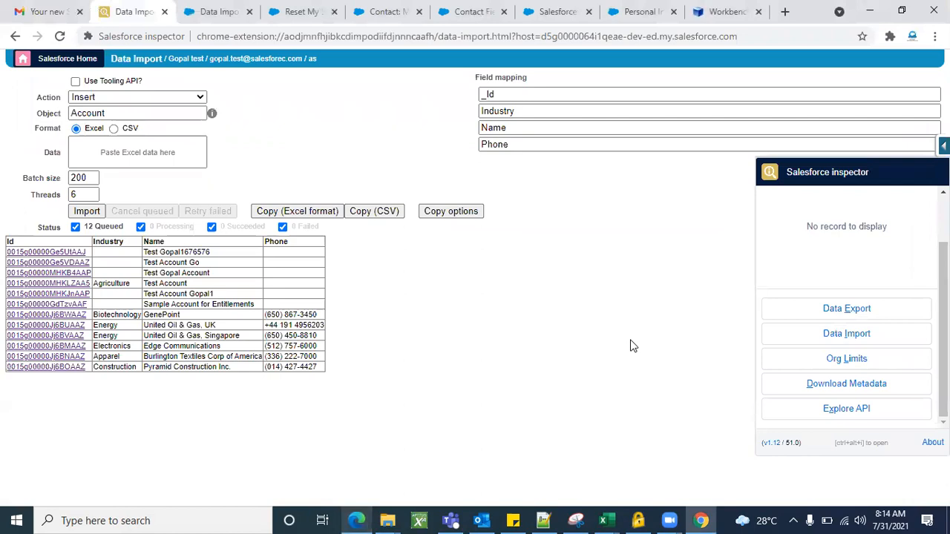
Switch to Workbench, check the connected user's session details and log out.
{"action": "left_click", "coordinate": [723, 11]}
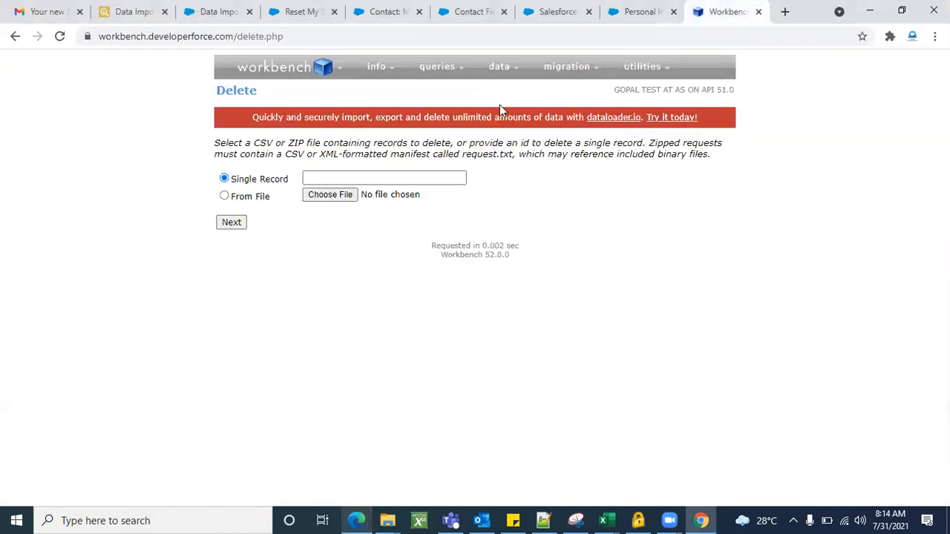
{"action": "mouse_move", "coordinate": [675, 92]}
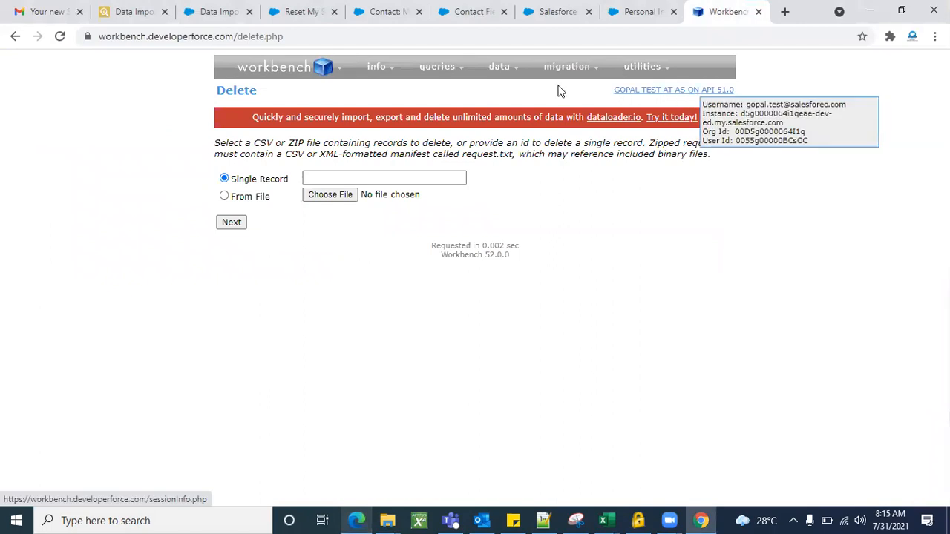
{"action": "mouse_move", "coordinate": [325, 71]}
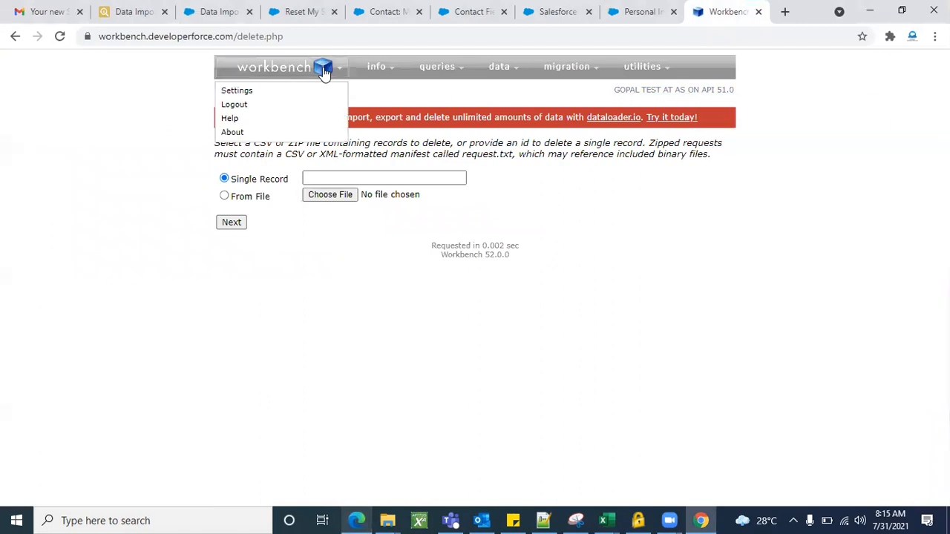
{"action": "left_click", "coordinate": [239, 107]}
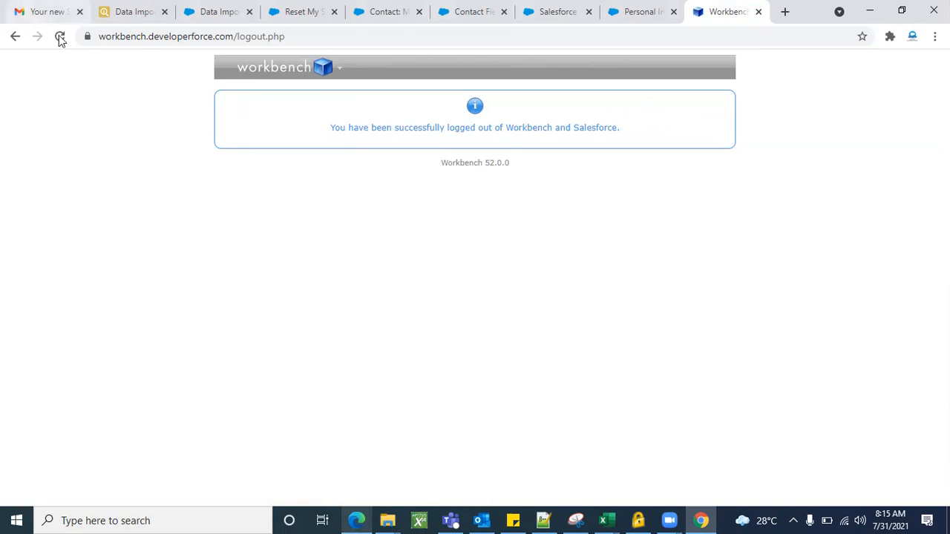
Return to the Workbench login page, accept the terms of service and start the Salesforce login for Production with API version 51.0.
{"action": "left_click", "coordinate": [290, 86]}
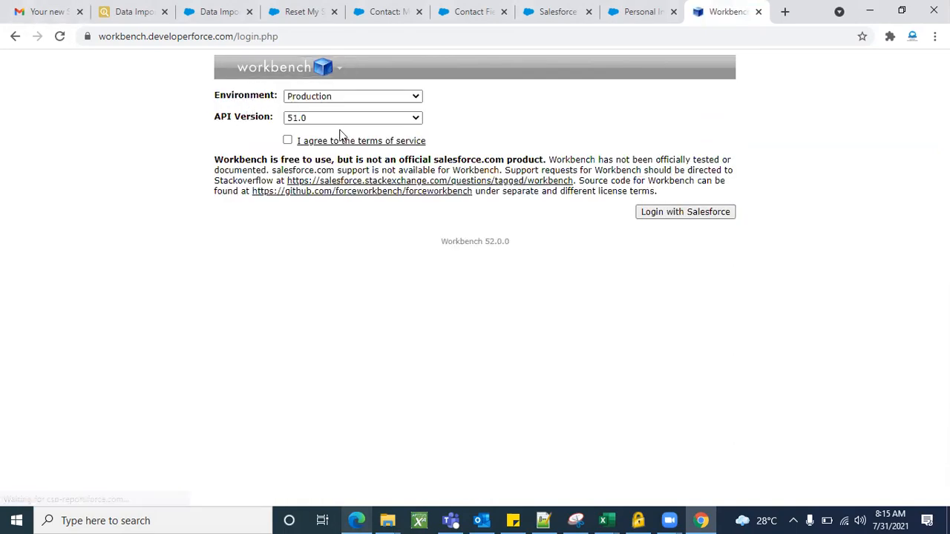
{"action": "left_click", "coordinate": [288, 141]}
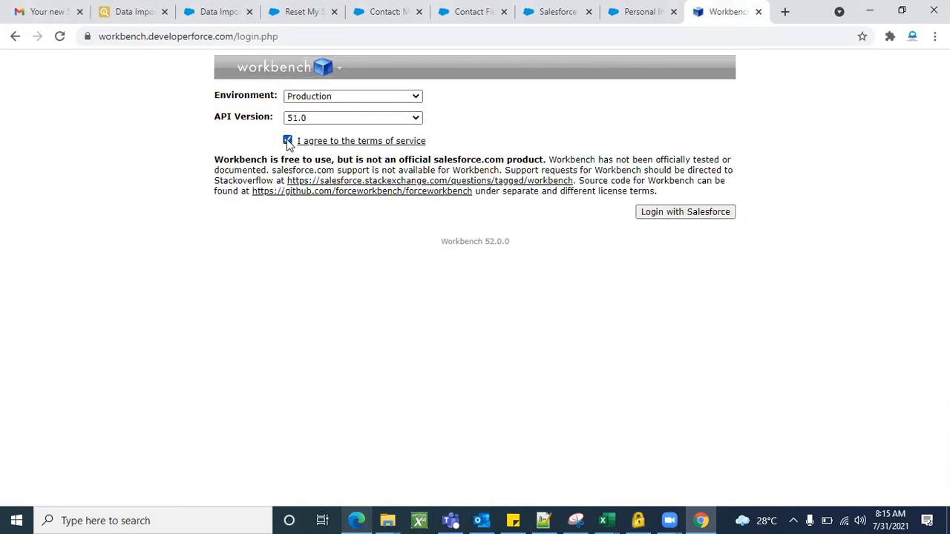
{"action": "left_click", "coordinate": [651, 213]}
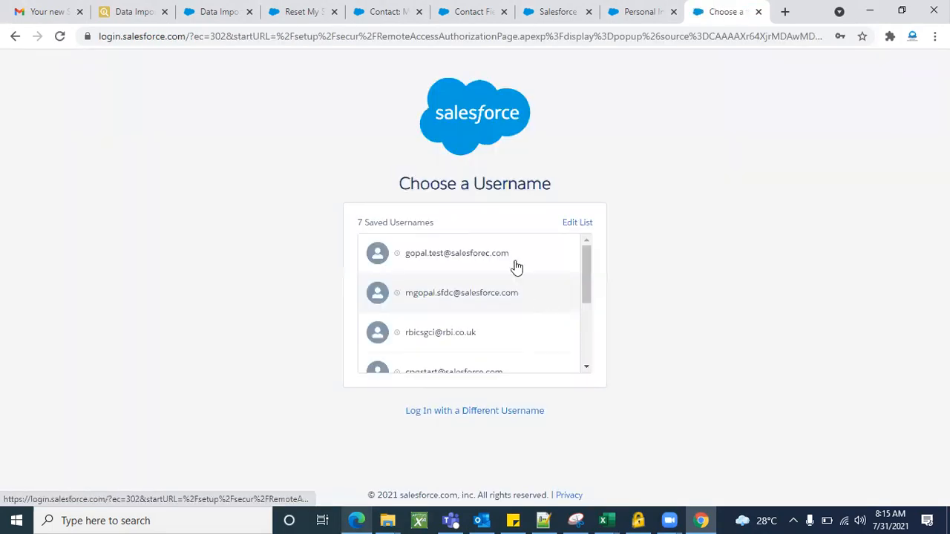
Choose the first saved username, enter the account password and log in to Workbench through Salesforce.
{"action": "scroll", "coordinate": [460, 303], "scroll_direction": "down", "scroll_amount": 2}
{"action": "scroll", "coordinate": [461, 304], "scroll_direction": "up", "scroll_amount": 2}
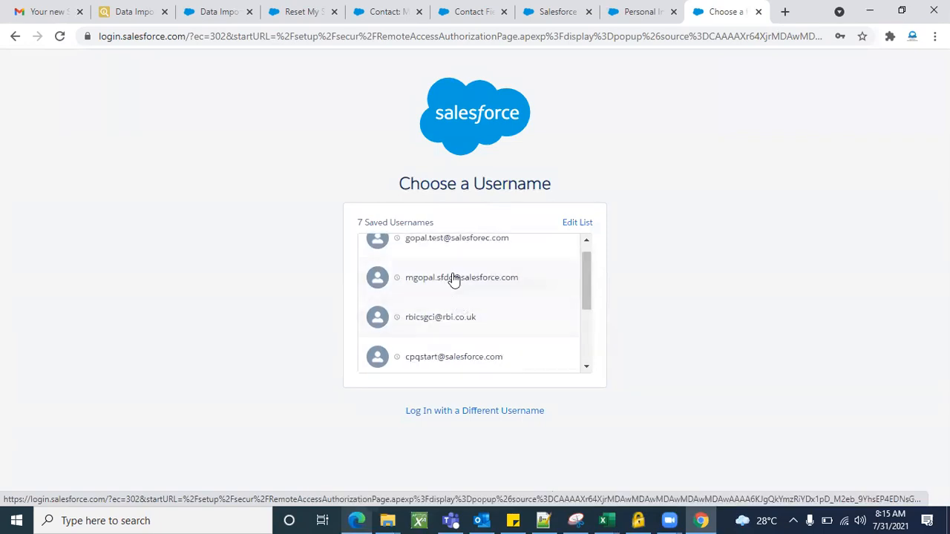
{"action": "scroll", "coordinate": [458, 267], "scroll_direction": "up", "scroll_amount": 1}
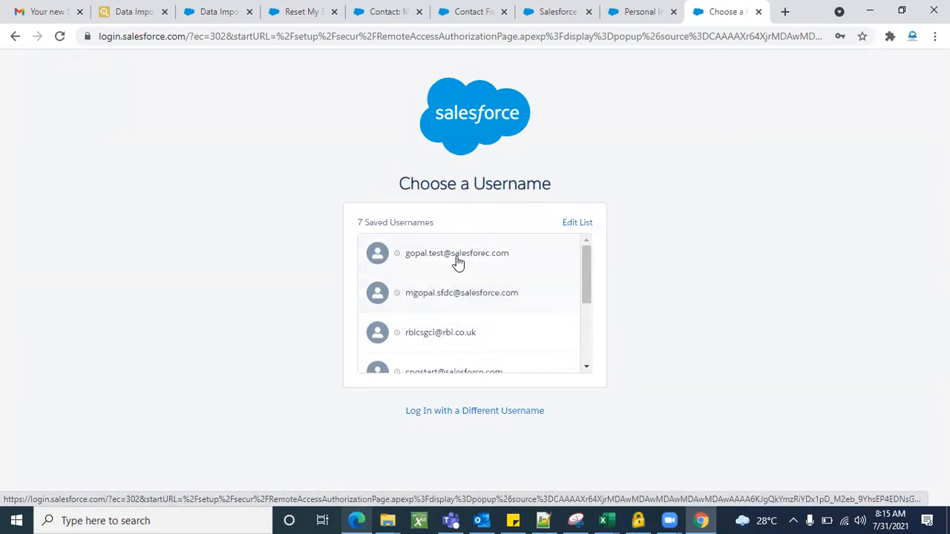
{"action": "left_click", "coordinate": [456, 259]}
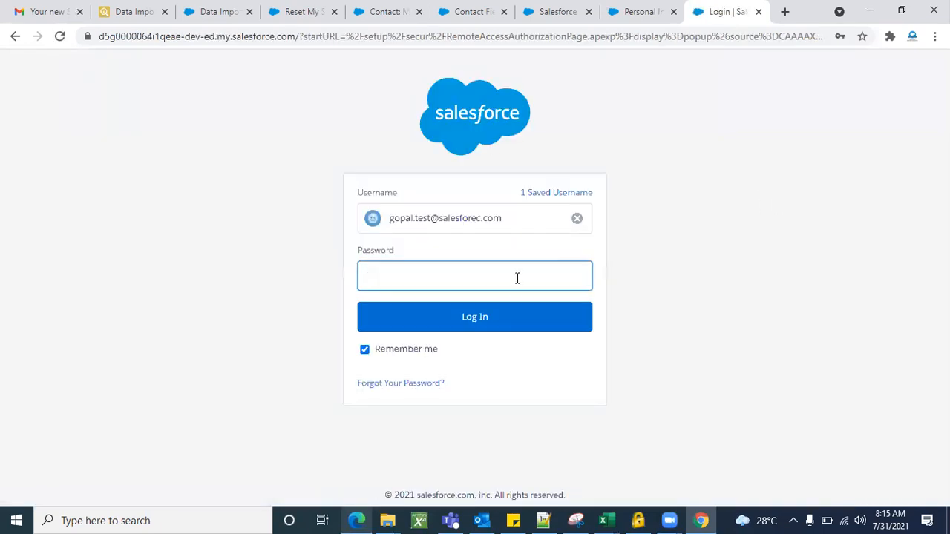
{"action": "left_click", "coordinate": [503, 280]}
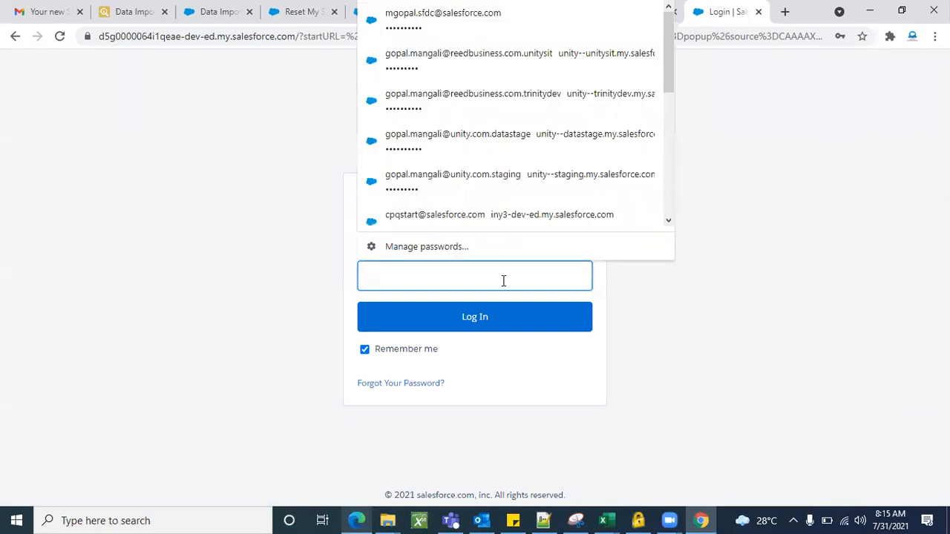
{"action": "type", "text": "****"}
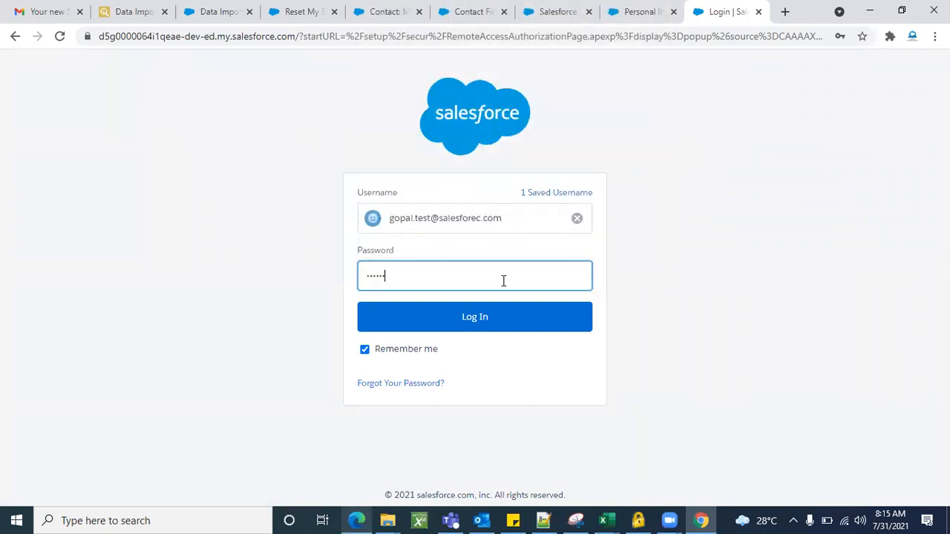
{"action": "left_click", "coordinate": [490, 318]}
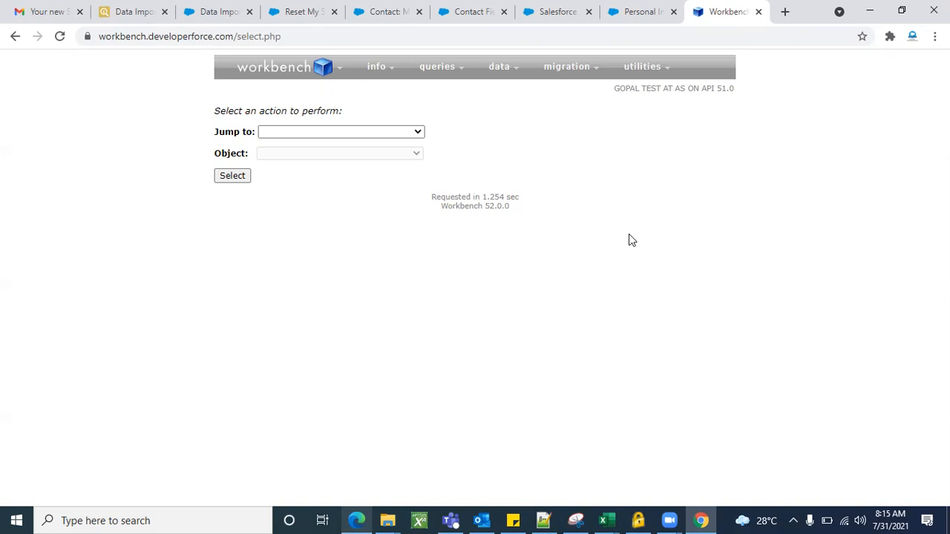
Compare the Salesforce inspector Data Import page, the dataloader.io task list, the Salesforce Data Import Wizard and the Workbench start page.
{"action": "left_click", "coordinate": [126, 10]}
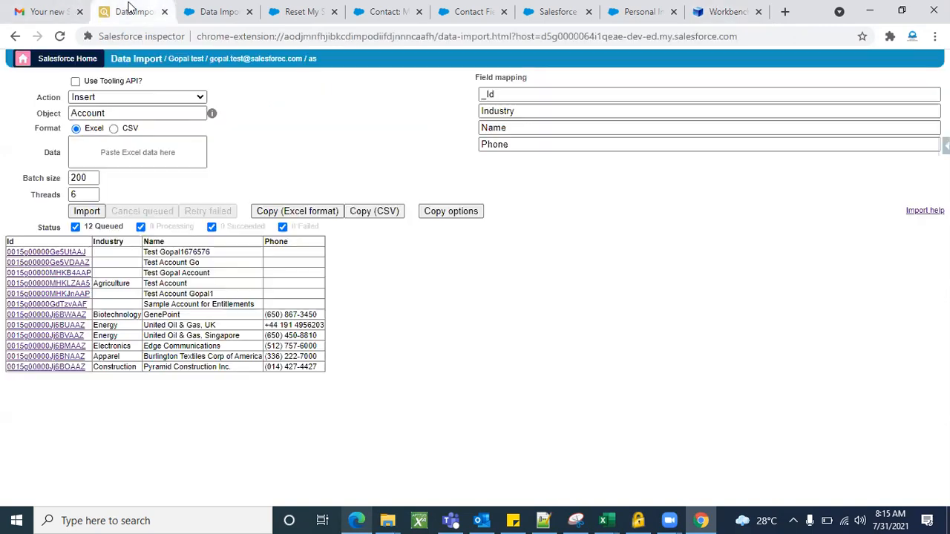
{"action": "left_click", "coordinate": [357, 520]}
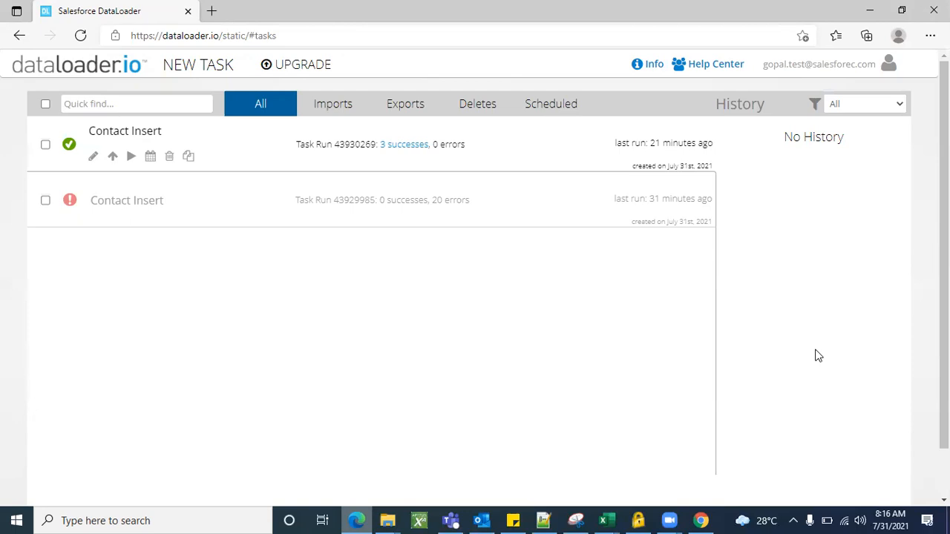
{"action": "left_click", "coordinate": [868, 11]}
{"action": "left_click", "coordinate": [215, 11]}
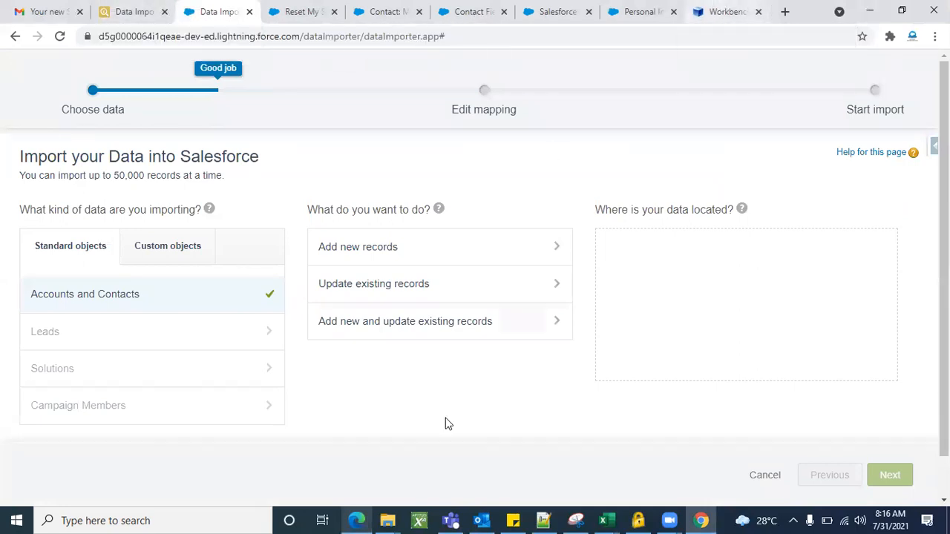
{"action": "left_click", "coordinate": [359, 519]}
{"action": "left_click", "coordinate": [359, 519]}
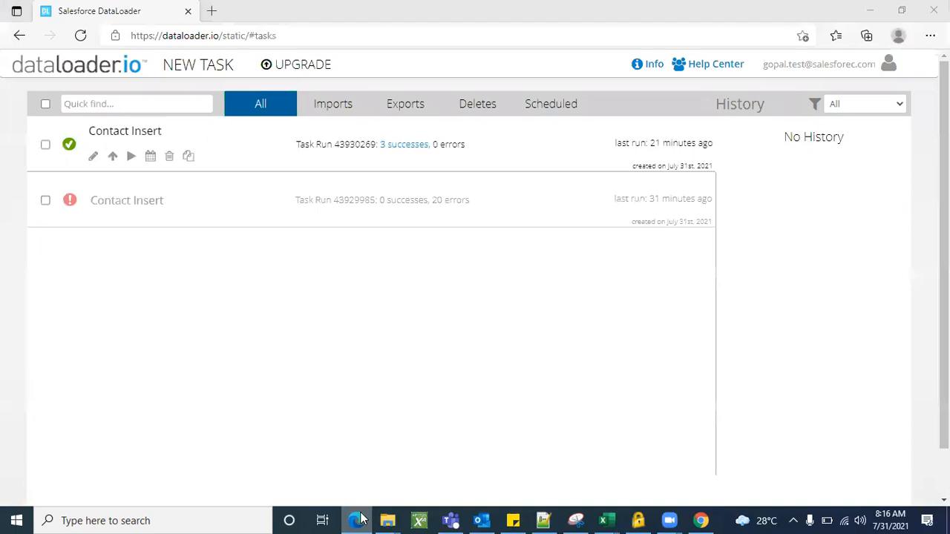
{"action": "left_click", "coordinate": [126, 15]}
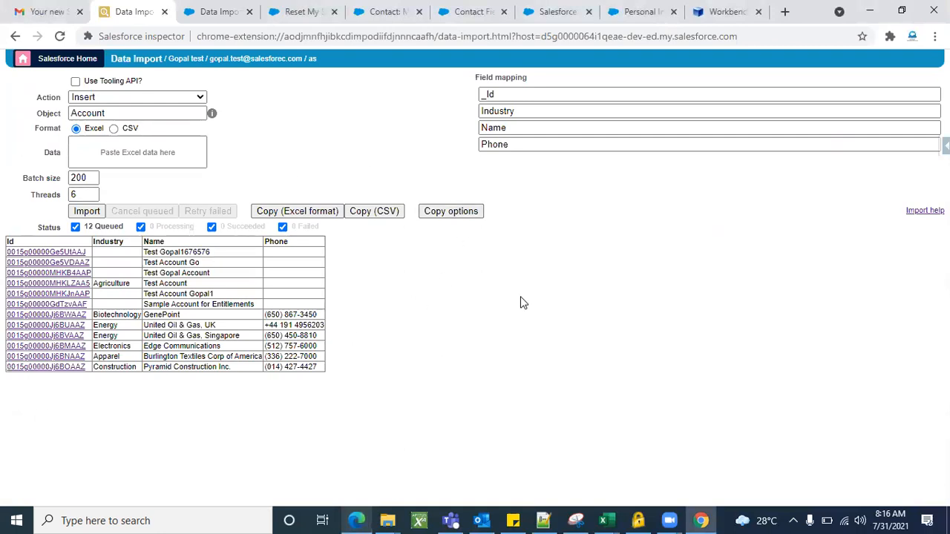
{"action": "left_click", "coordinate": [714, 8]}
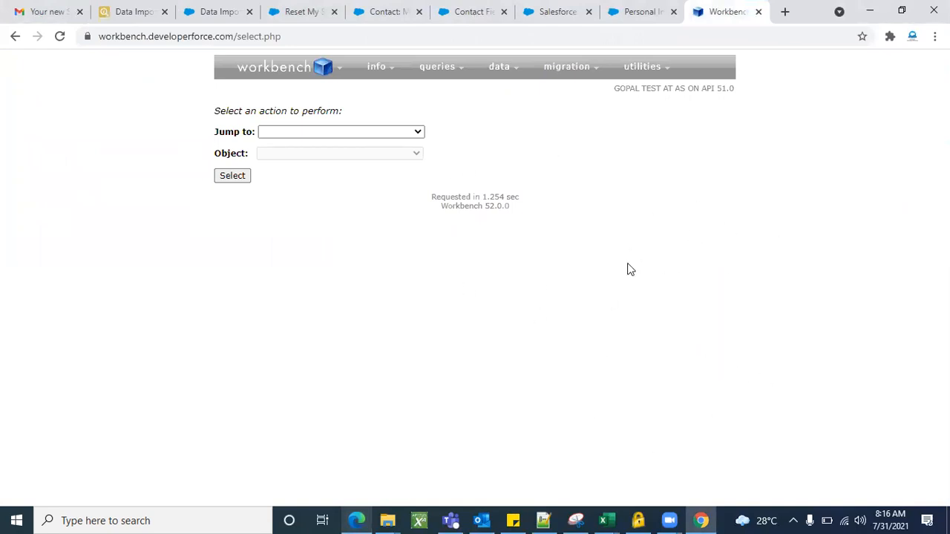
{"action": "left_click", "coordinate": [357, 519]}
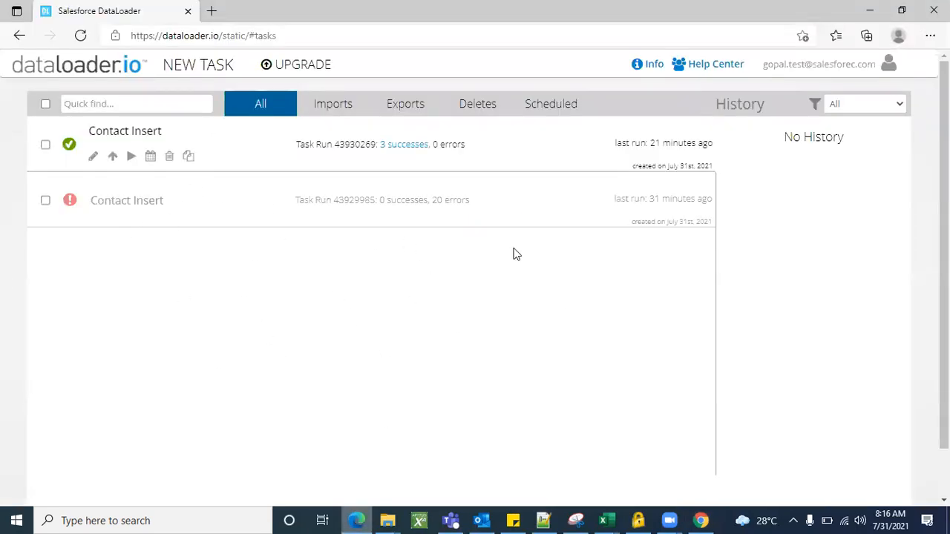
{"action": "scroll", "coordinate": [607, 297], "scroll_direction": "up", "scroll_amount": 1}
{"action": "scroll", "coordinate": [606, 298], "scroll_direction": "down", "scroll_amount": 2}
{"action": "scroll", "coordinate": [606, 297], "scroll_direction": "up", "scroll_amount": 2}
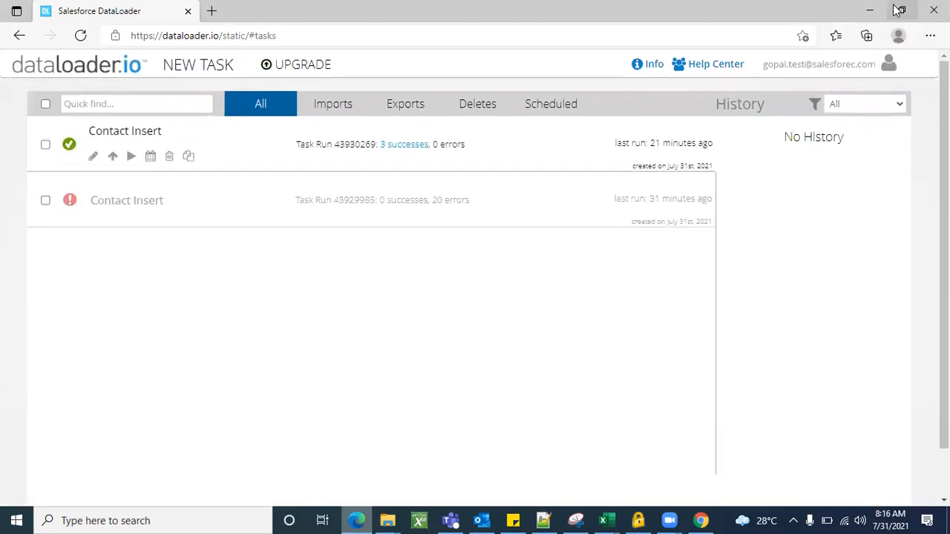
{"action": "left_click", "coordinate": [869, 10]}
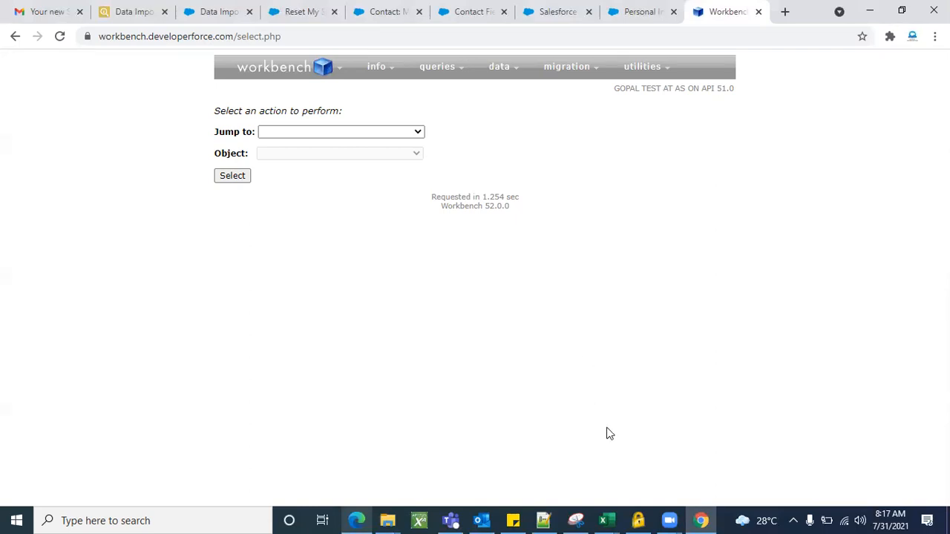
Switch to the bulkQuery_result workbook in Excel and review all of the exported Account rows.
{"action": "left_click", "coordinate": [608, 519]}
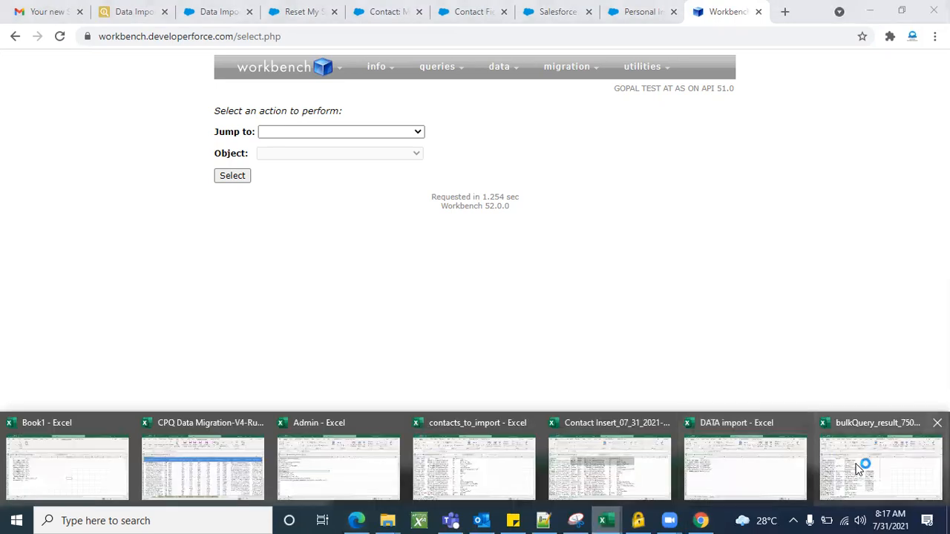
{"action": "left_click", "coordinate": [858, 468]}
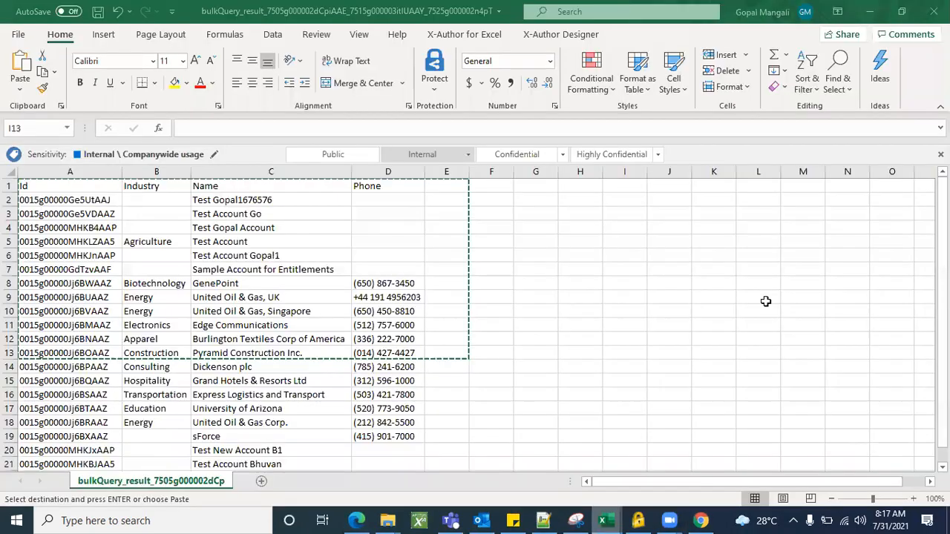
{"action": "left_click", "coordinate": [685, 390]}
{"action": "scroll", "coordinate": [383, 362], "scroll_direction": "down", "scroll_amount": 4}
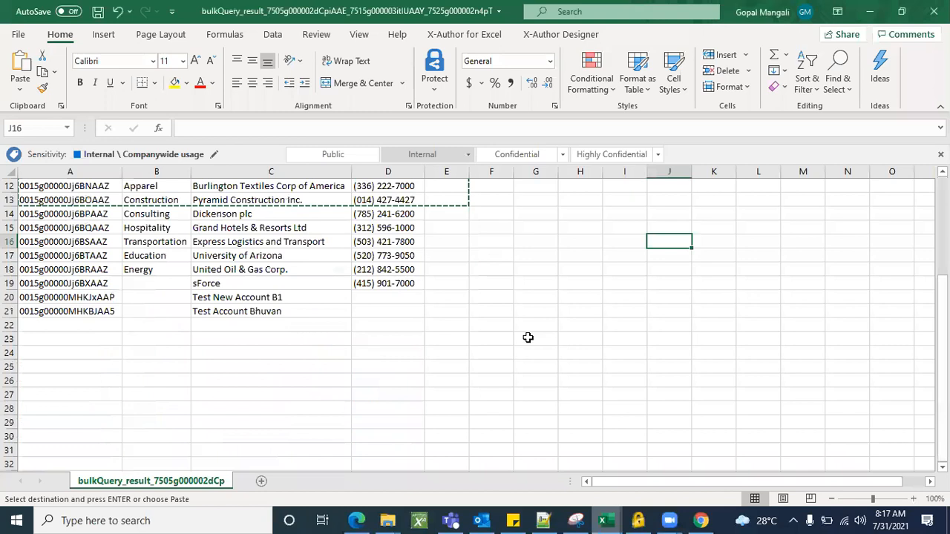
{"action": "left_click", "coordinate": [403, 364]}
{"action": "scroll", "coordinate": [587, 281], "scroll_direction": "up", "scroll_amount": 3}
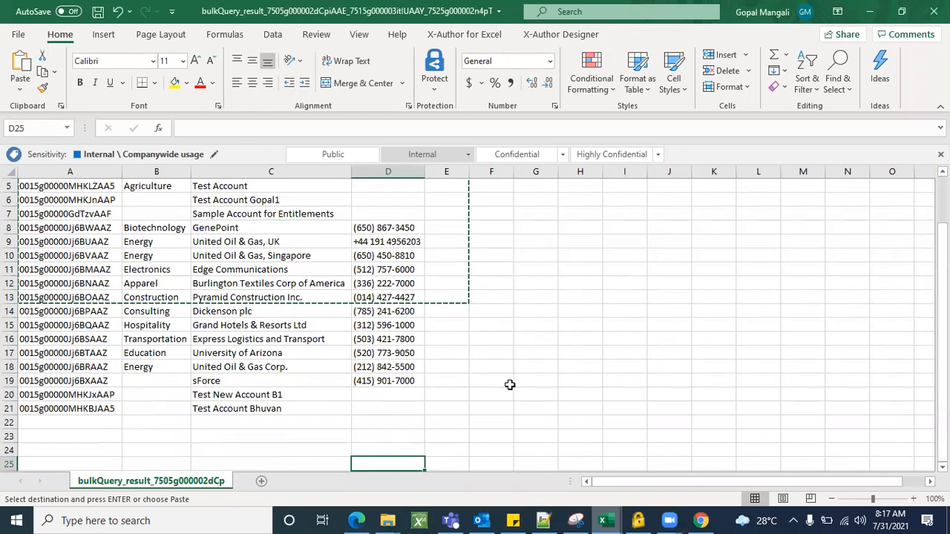
{"action": "scroll", "coordinate": [601, 389], "scroll_direction": "up", "scroll_amount": 2}
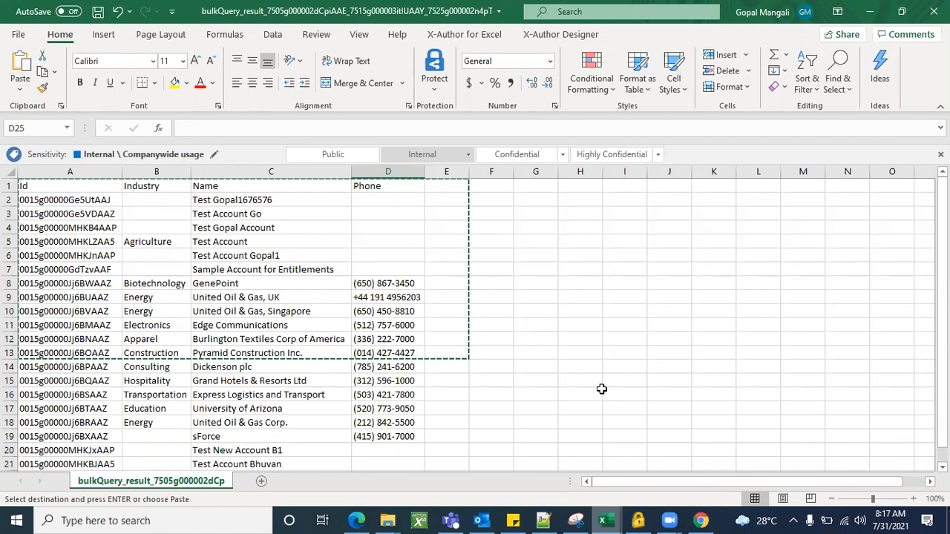
{"action": "left_click", "coordinate": [869, 11]}
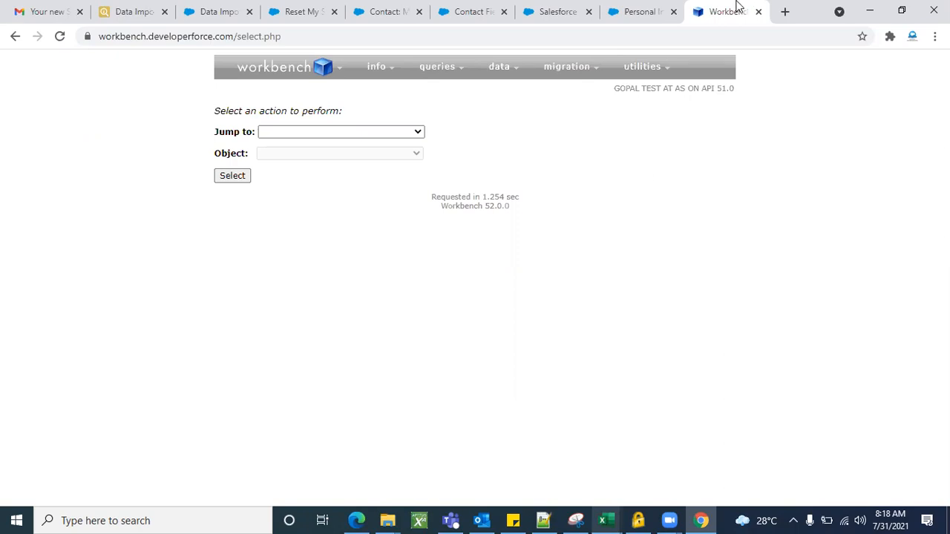
Search the web for "salesforce inspector chrome extension" in a new browser tab and open its Chrome Web Store page.
{"action": "left_click", "coordinate": [147, 9]}
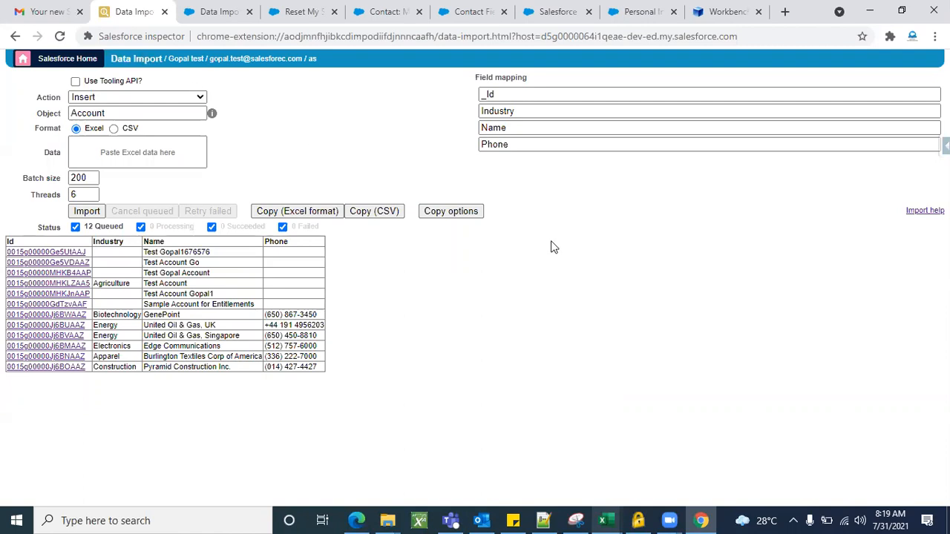
{"action": "left_click", "coordinate": [785, 12]}
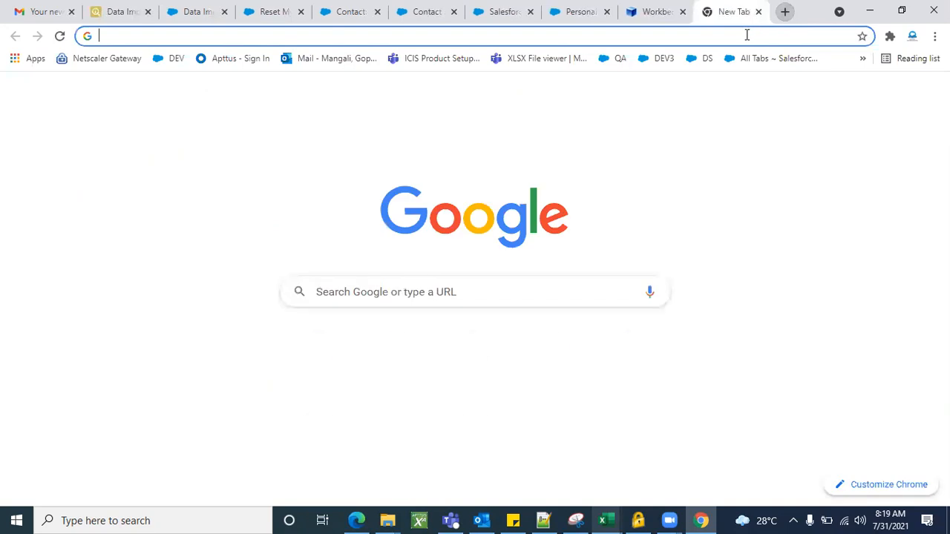
{"action": "type", "text": "salesforce "}
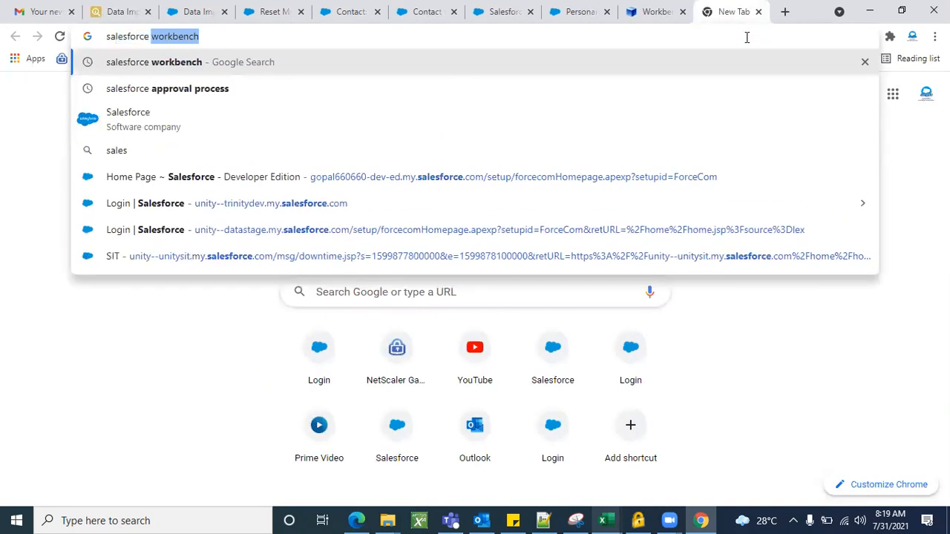
{"action": "type", "text": "in"}
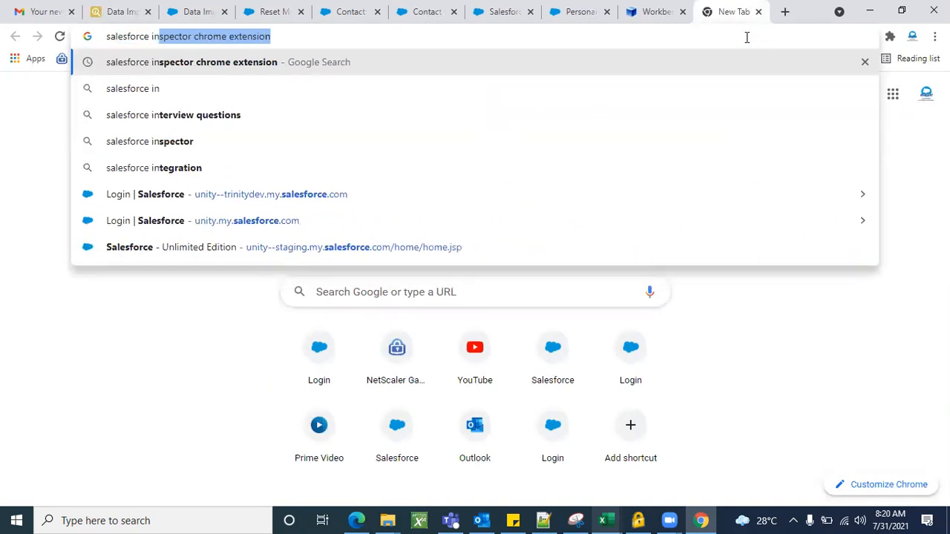
{"action": "key", "text": "Return"}
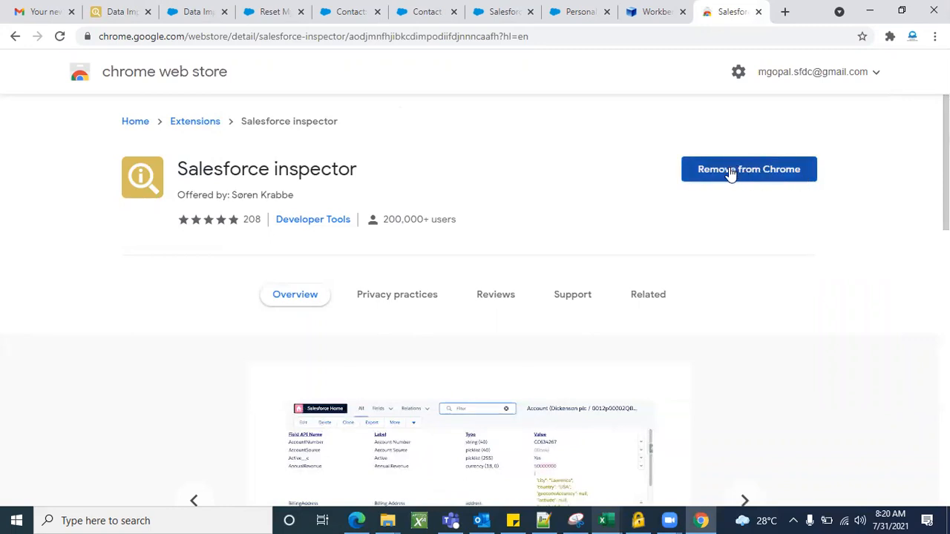
Return to the Data Import page, show the Salesforce inspector options and close the Chrome Web Store page.
{"action": "left_click", "coordinate": [109, 7]}
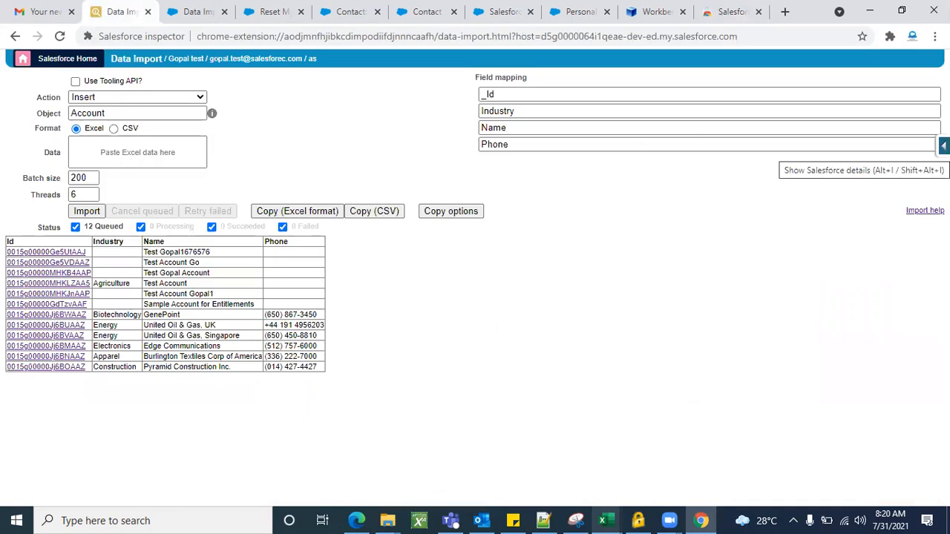
{"action": "left_click", "coordinate": [945, 145]}
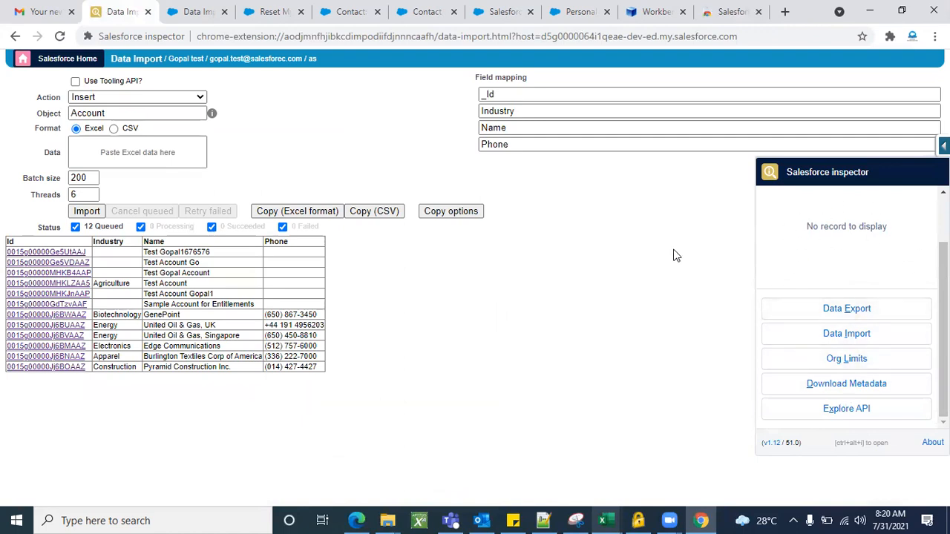
{"action": "left_click", "coordinate": [759, 12]}
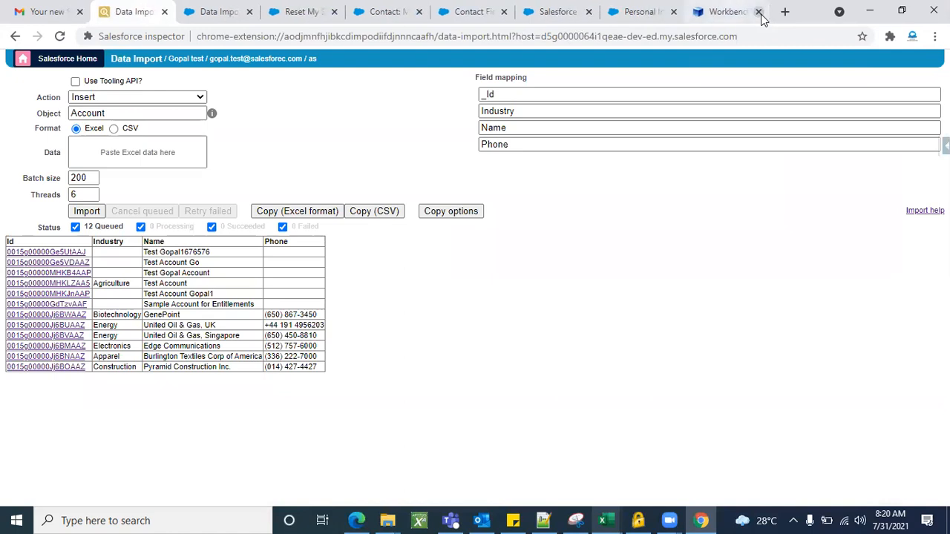